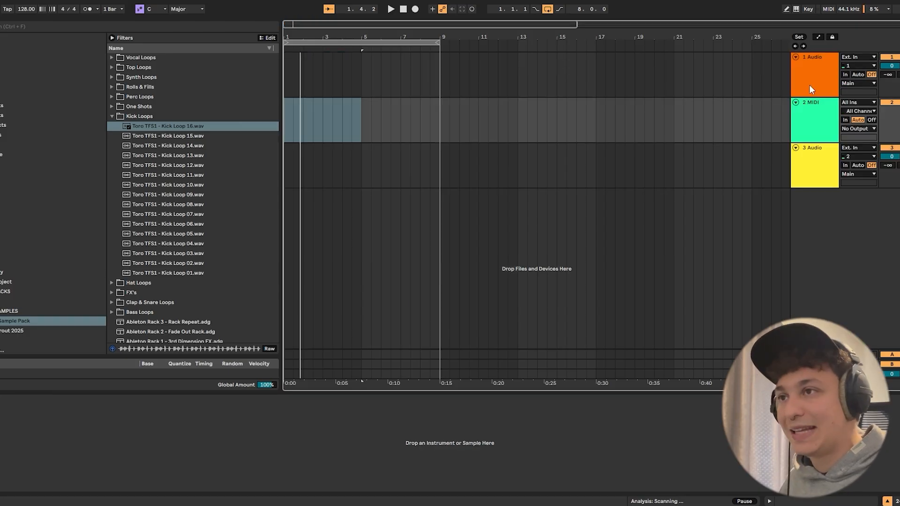
- Insert a MIDI track below the first audio track and load Toro TFS1 - Kick Loop 16.wav onto it as a sampler instrument
{"action": "left_click", "coordinate": [806, 113]}
{"action": "right_click", "coordinate": [808, 82]}
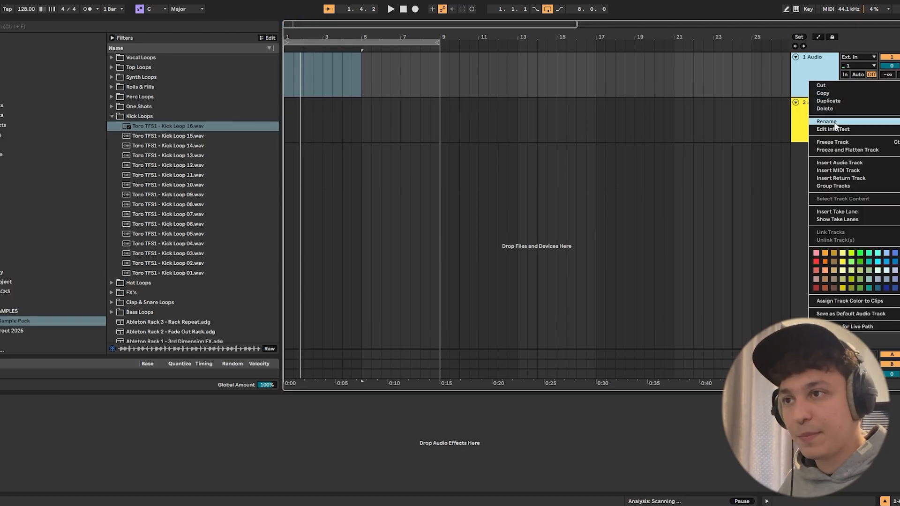
{"action": "left_click", "coordinate": [839, 170]}
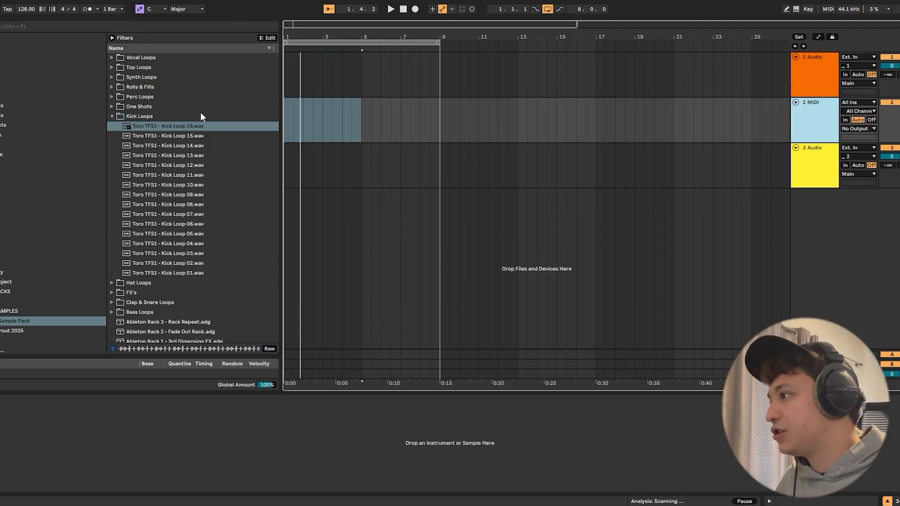
{"action": "double_click", "coordinate": [161, 126]}
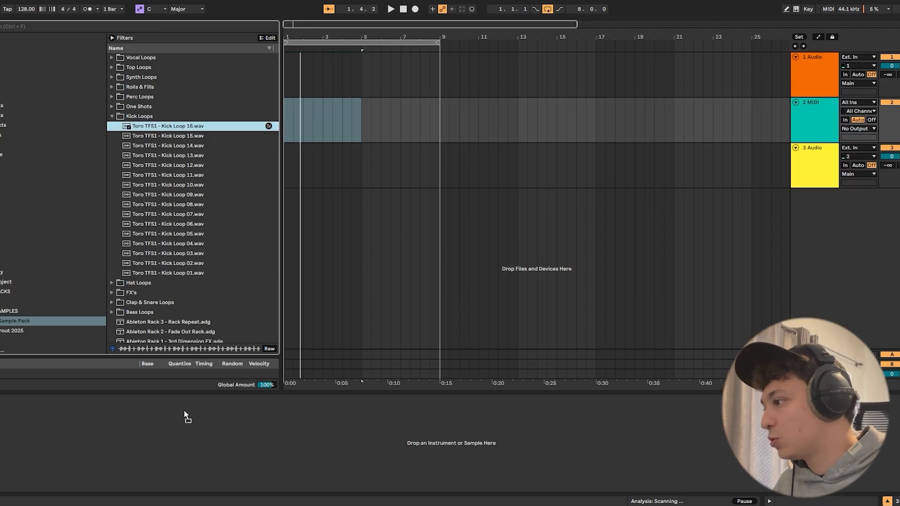
- Browse the Kick One Shots folder and audition several samples, including Toro TFS1 - Kick One Shot 14.wav
{"action": "left_click", "coordinate": [112, 116]}
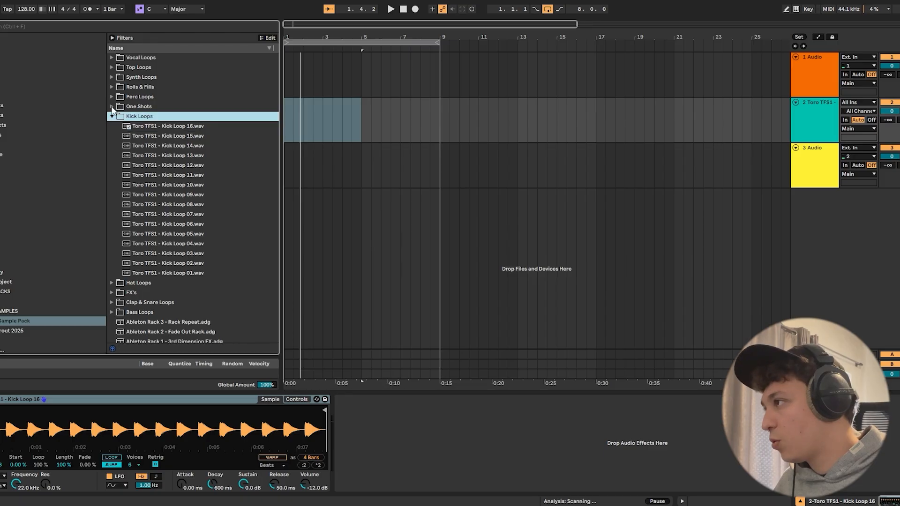
{"action": "left_click", "coordinate": [112, 106]}
{"action": "left_click", "coordinate": [149, 136]}
{"action": "left_click", "coordinate": [168, 146]}
{"action": "left_click", "coordinate": [175, 166]}
{"action": "left_click", "coordinate": [178, 213]}
{"action": "left_click", "coordinate": [183, 176]}
{"action": "left_click", "coordinate": [361, 181]}
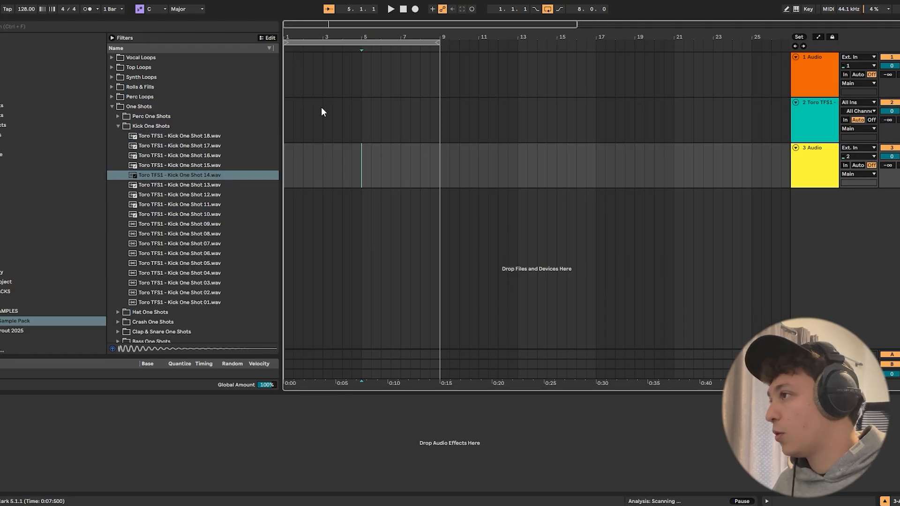
- Insert an empty four-bar MIDI clip at bar 1 on the Kick Loop 16 sampler track
{"action": "left_click", "coordinate": [811, 132]}
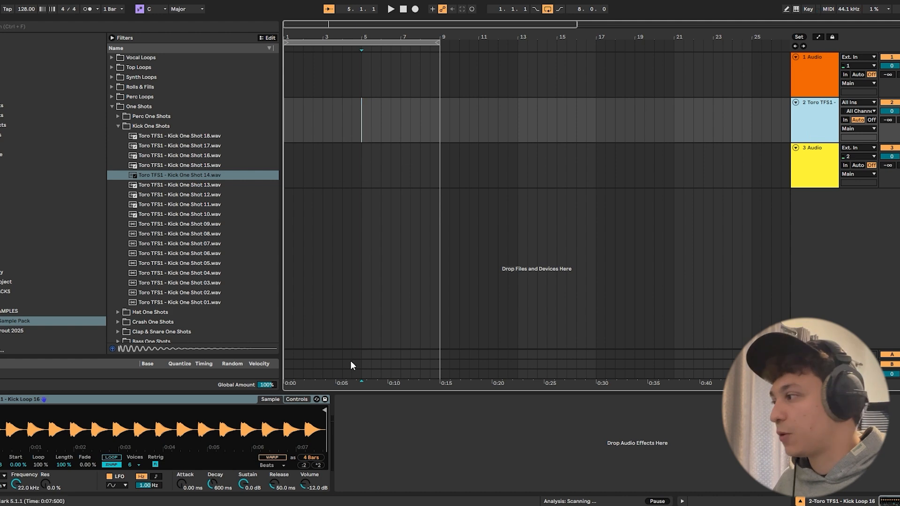
{"action": "key", "text": "plus"}
{"action": "left_click_drag", "start_coordinate": [416, 116], "coordinate": [292, 117]}
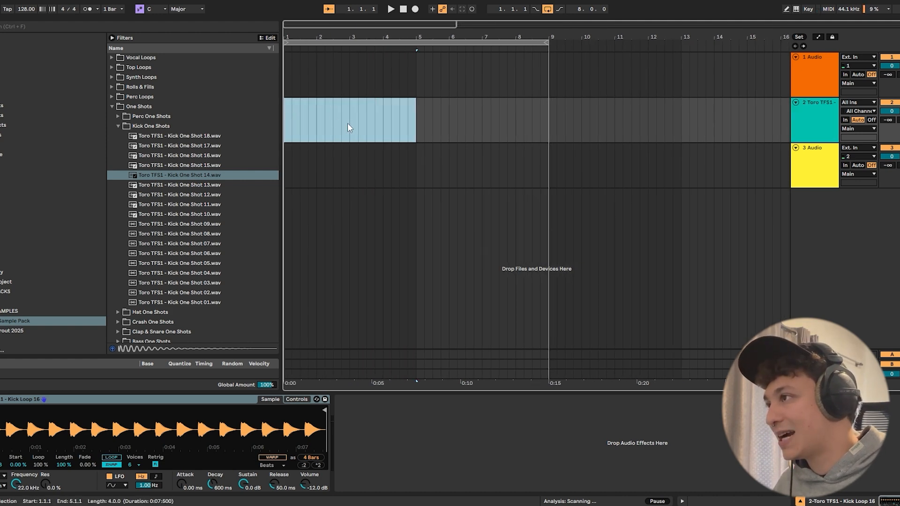
{"action": "right_click", "coordinate": [374, 114]}
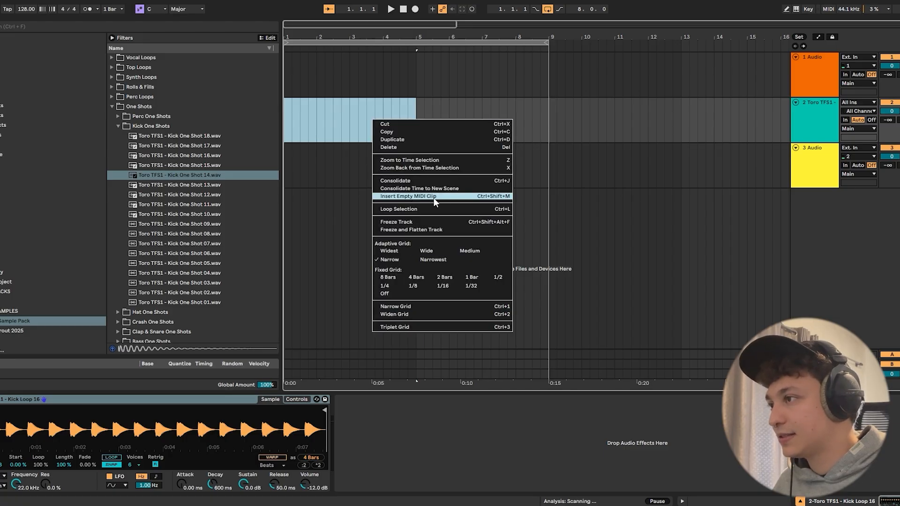
{"action": "left_click", "coordinate": [434, 198]}
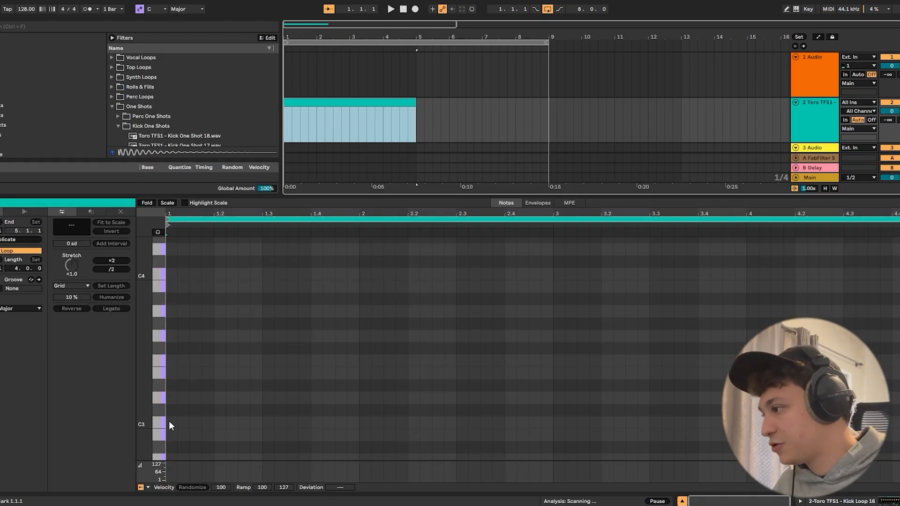
- Place C3 notes on every beat of the first bar and duplicate them through all four bars of the clip
{"action": "double_click", "coordinate": [169, 421]}
{"action": "double_click", "coordinate": [218, 422]}
{"action": "double_click", "coordinate": [263, 423]}
{"action": "double_click", "coordinate": [313, 422]}
{"action": "double_click", "coordinate": [362, 422]}
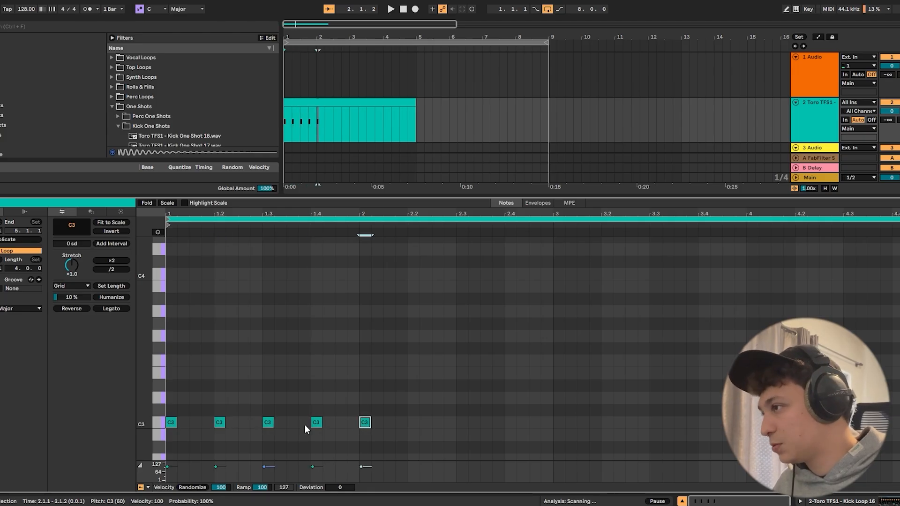
{"action": "left_click_drag", "start_coordinate": [351, 431], "coordinate": [173, 429]}
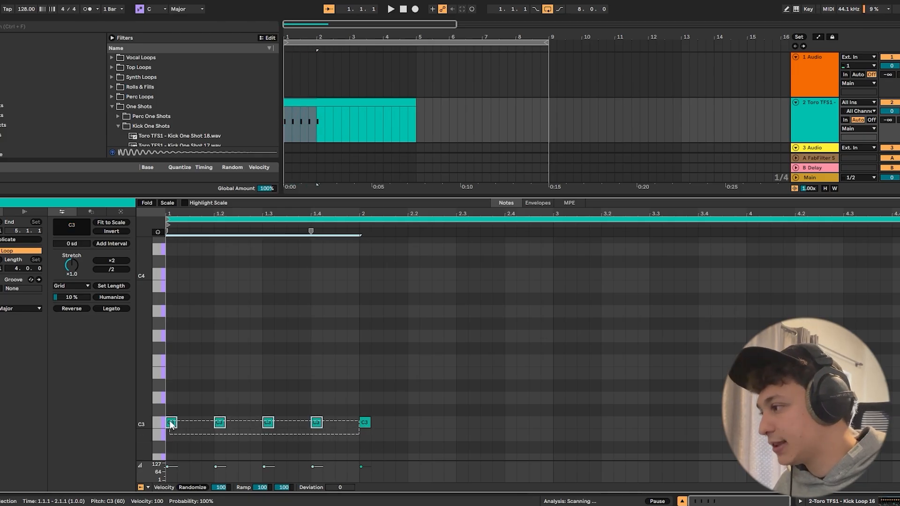
{"action": "key", "text": "ctrl+d"}
{"action": "key", "text": "ctrl+d"}
{"action": "key", "text": "ctrl+d"}
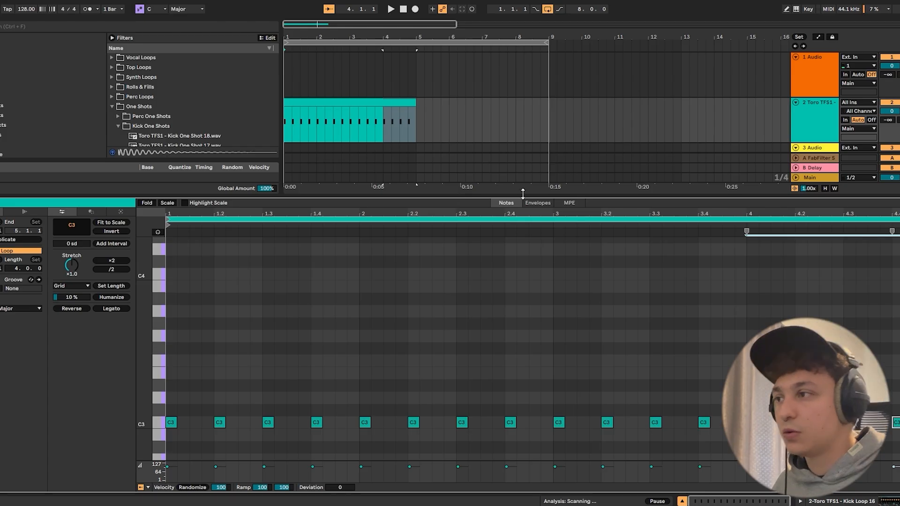
- Play back the sampler track's kick pattern, stop it, and delete that MIDI track
{"action": "key", "text": "ctrl+alt+l"}
{"action": "double_click", "coordinate": [805, 126]}
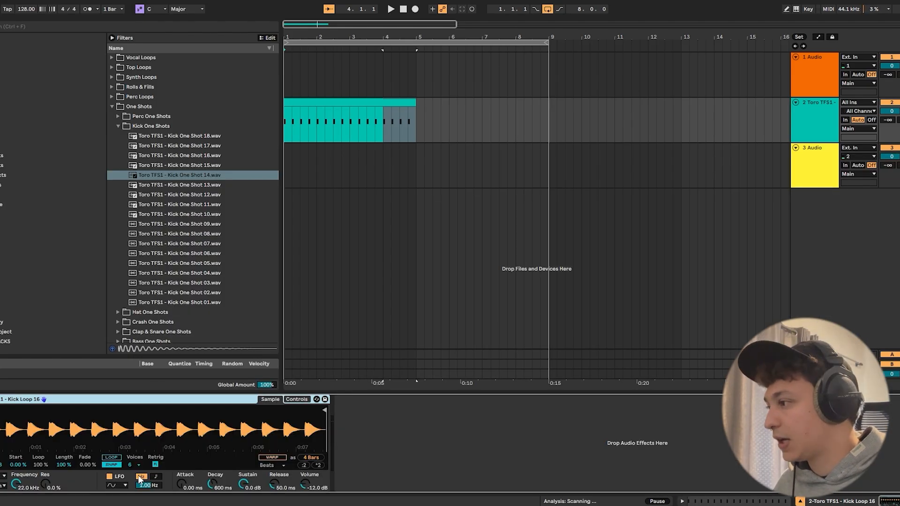
{"action": "key", "text": "space"}
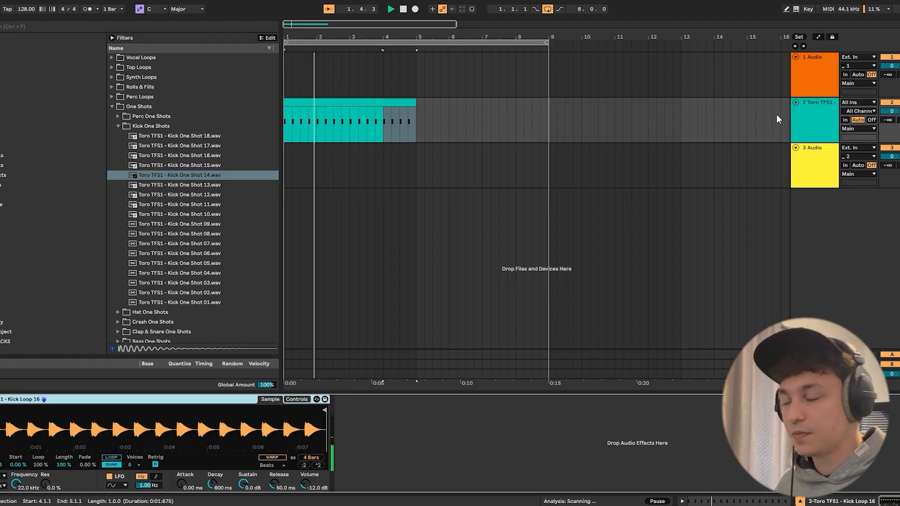
{"action": "key", "text": "space"}
{"action": "left_click", "coordinate": [811, 125]}
{"action": "key", "text": "Delete"}
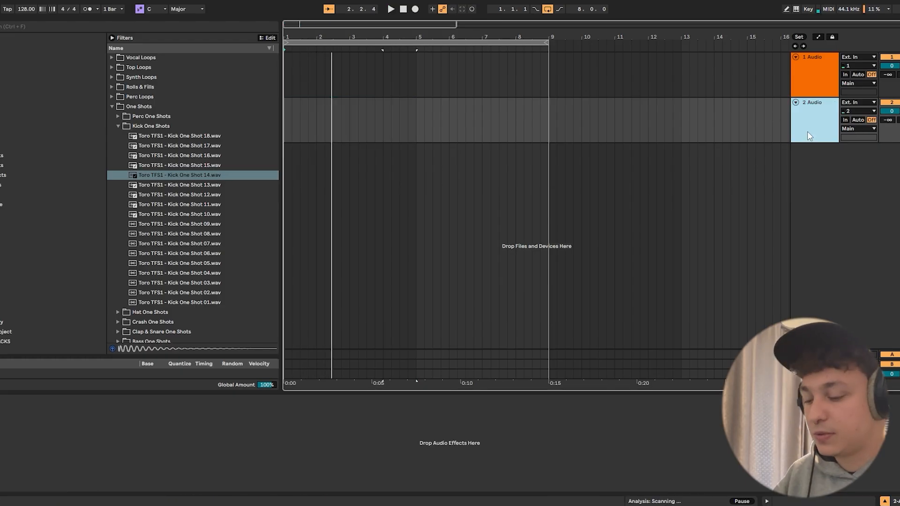
- Audition Toro TFS1 - Kick Loop 01.wav from the Kick Loops folder and place it at bar 1 on the first audio track
{"action": "left_click", "coordinate": [792, 79]}
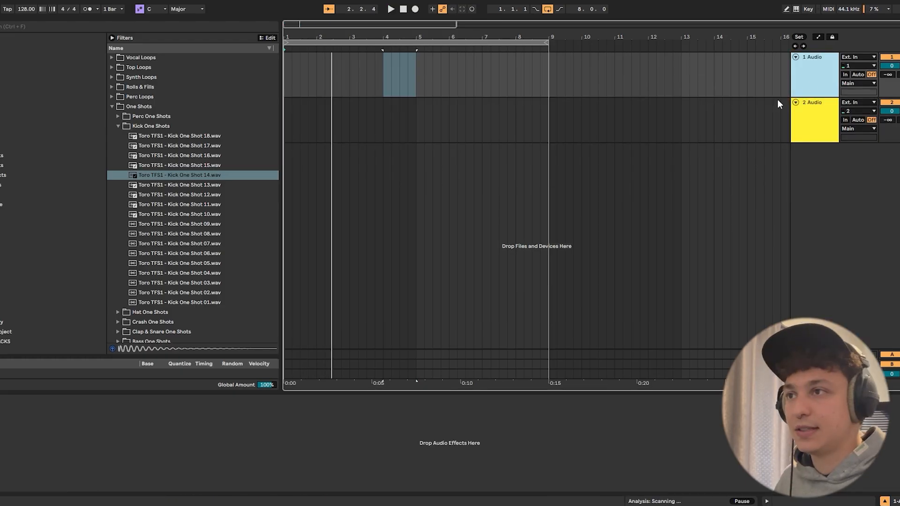
{"action": "left_click", "coordinate": [118, 127]}
{"action": "left_click", "coordinate": [112, 107]}
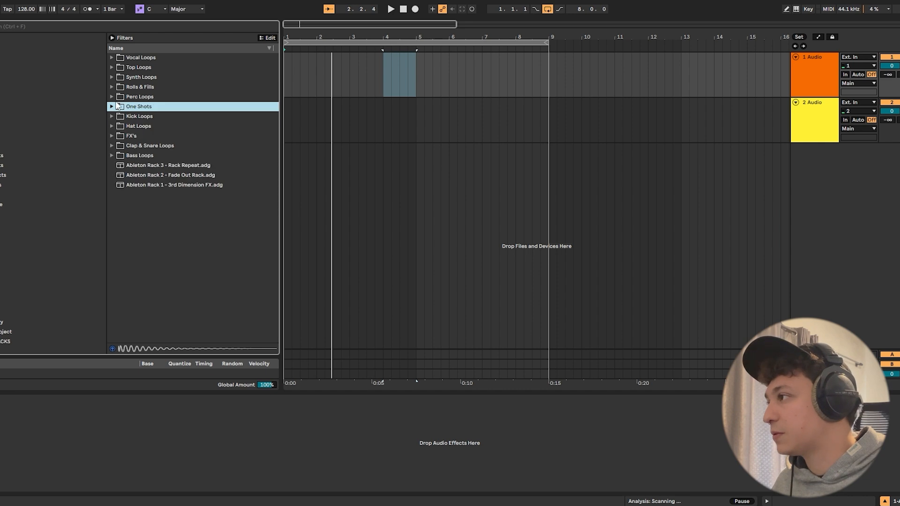
{"action": "left_click", "coordinate": [111, 117]}
{"action": "left_click", "coordinate": [178, 275]}
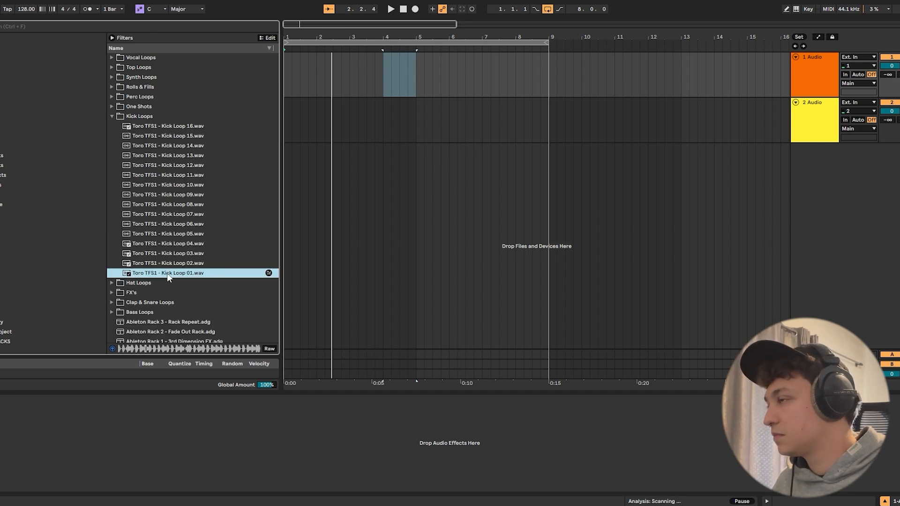
{"action": "left_click_drag", "start_coordinate": [173, 273], "coordinate": [297, 86]}
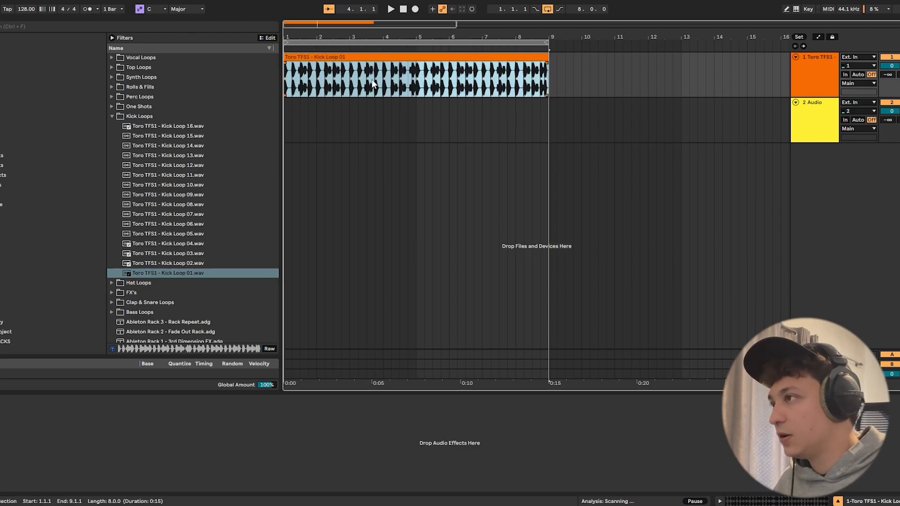
- Duplicate the first beat of Kick Loop 01 repeatedly to fill all eight bars, and play back the kick pattern
{"action": "left_click", "coordinate": [440, 77]}
{"action": "left_click_drag", "start_coordinate": [285, 74], "coordinate": [292, 76]}
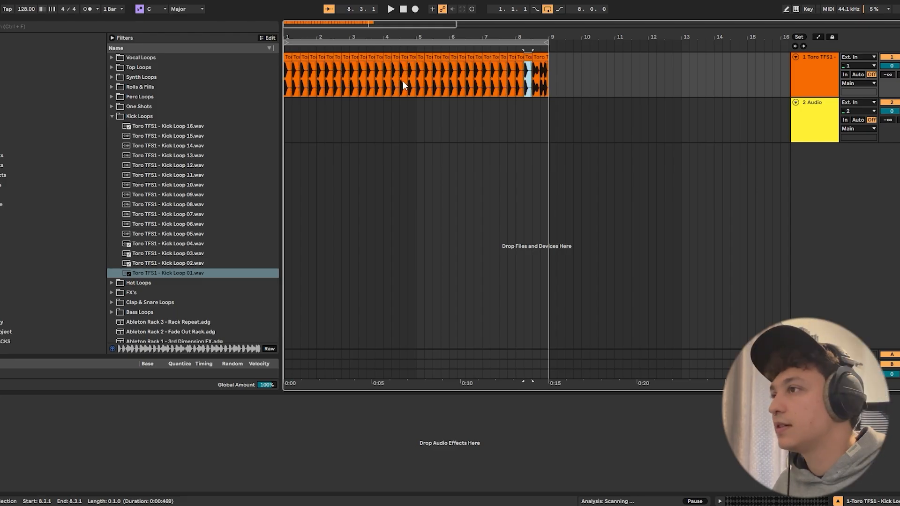
{"action": "key", "text": "ctrl+d"}
{"action": "key", "text": "ctrl+d"}
{"action": "left_click_drag", "start_coordinate": [422, 81], "coordinate": [190, 78]}
{"action": "key", "text": "space"}
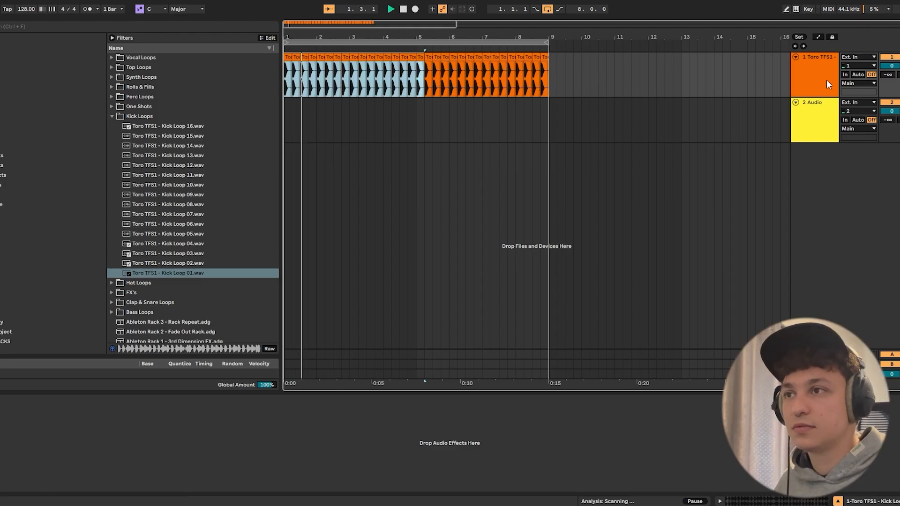
{"action": "key", "text": "Tab"}
{"action": "key", "text": "Tab"}
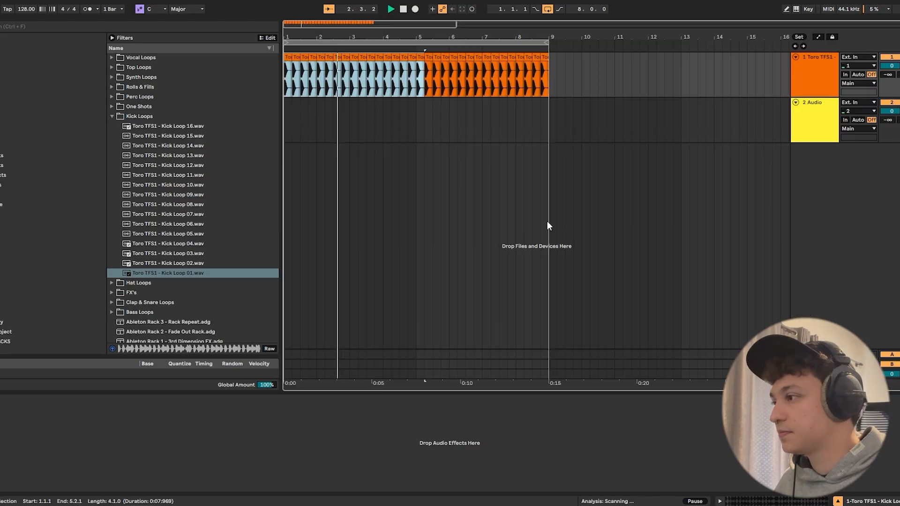
- Rename the kick loop track to KICK and collapse the Kick Loops folder in the browser
{"action": "left_click", "coordinate": [821, 75]}
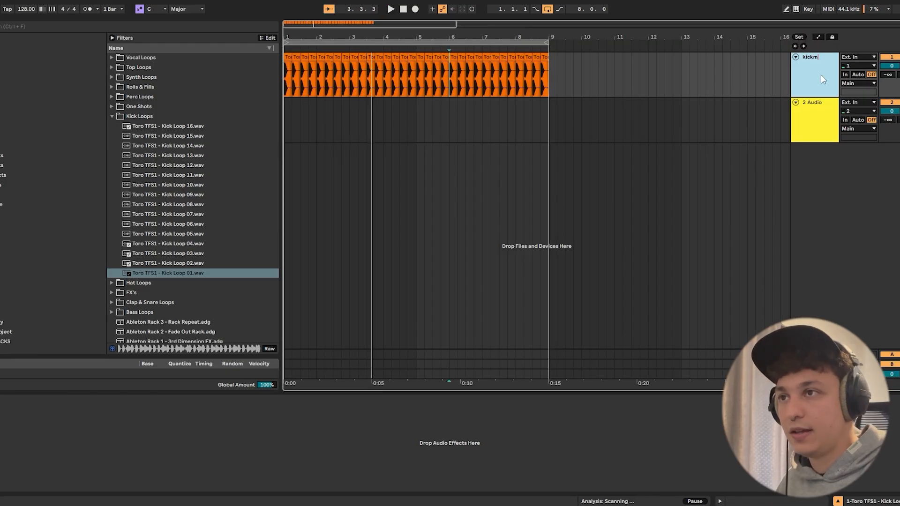
{"action": "type", "text": "KICK"}
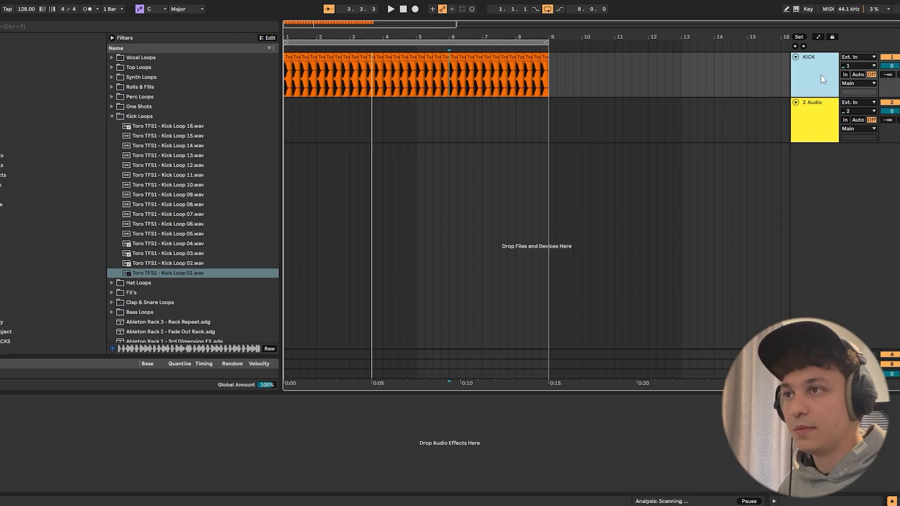
{"action": "left_click", "coordinate": [811, 129]}
{"action": "left_click", "coordinate": [112, 116]}
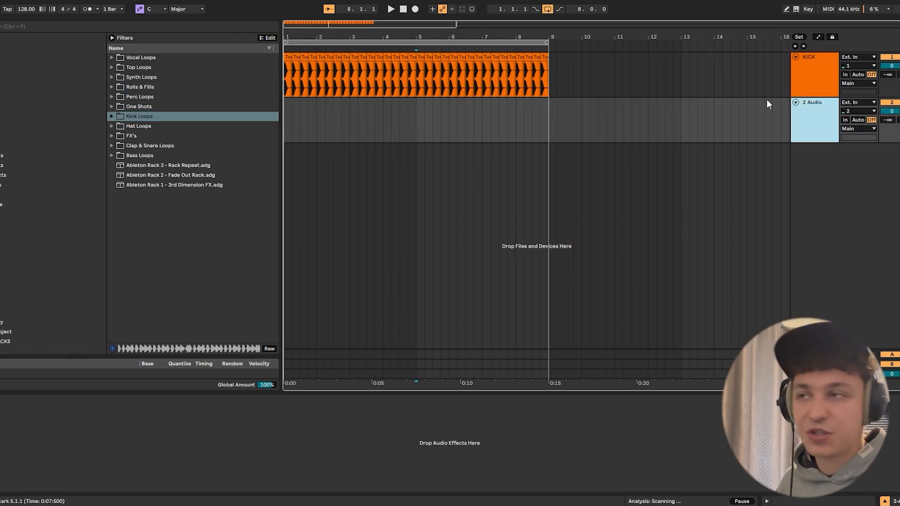
- Insert a MIDI track below the KICK track and name it HH
{"action": "right_click", "coordinate": [804, 83]}
{"action": "left_click", "coordinate": [828, 171]}
{"action": "left_click", "coordinate": [825, 125]}
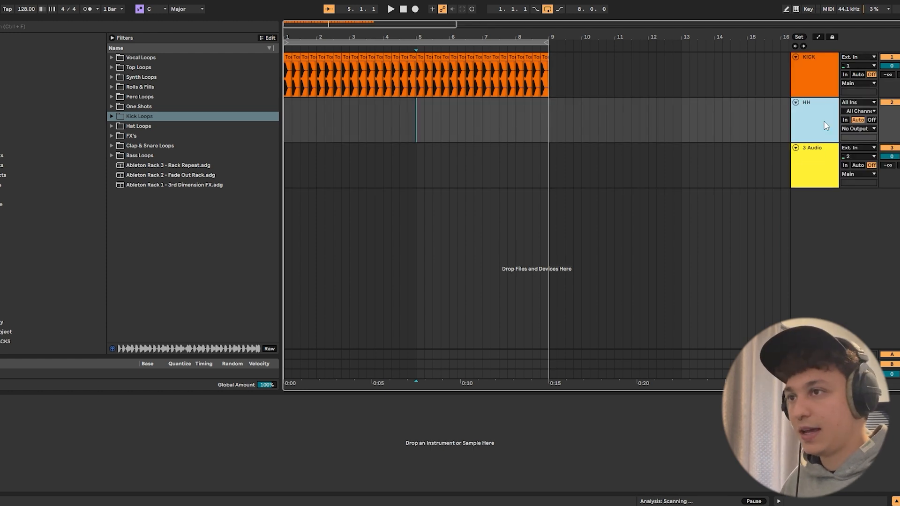
- Insert an empty four-bar MIDI clip at bar 1 on the HH track
{"action": "left_click_drag", "start_coordinate": [418, 121], "coordinate": [279, 120]}
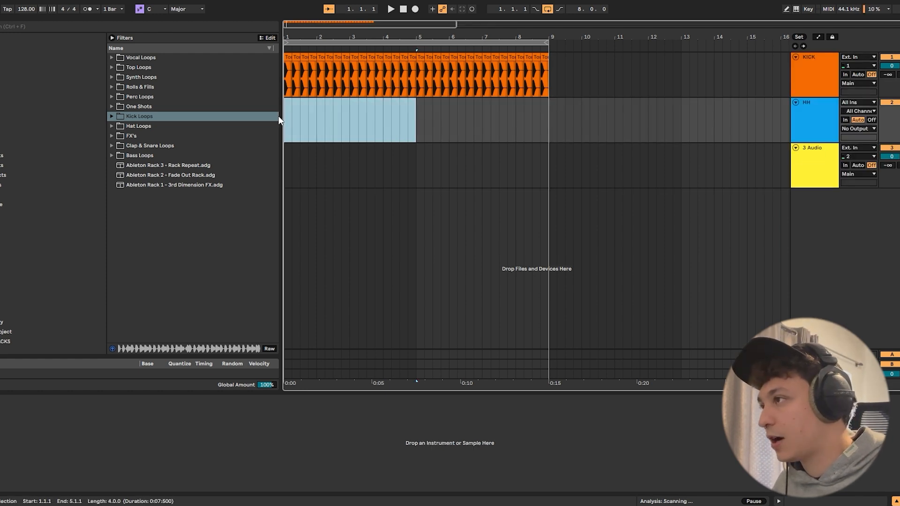
{"action": "right_click", "coordinate": [307, 117]}
{"action": "left_click", "coordinate": [363, 195]}
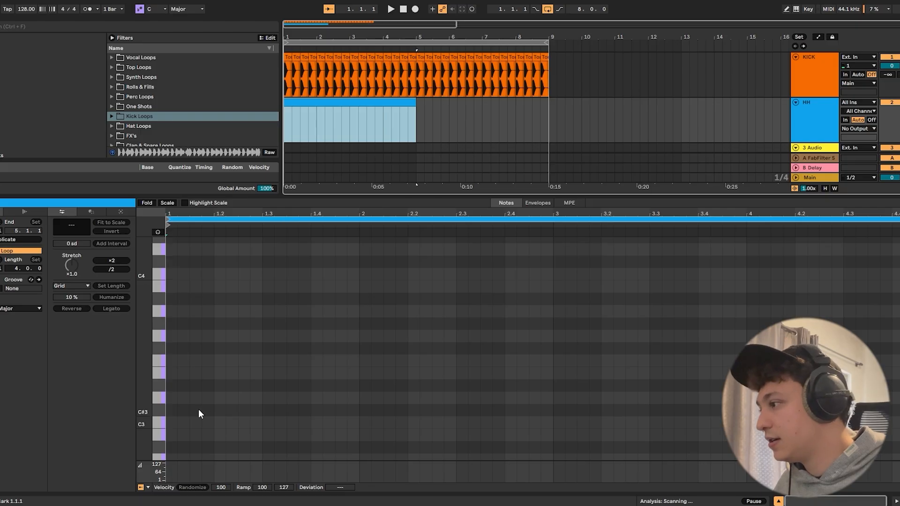
- Place a C3 note on the off-beat at 1.1.3 and duplicate its beat through all four bars of the HH clip
{"action": "double_click", "coordinate": [195, 422]}
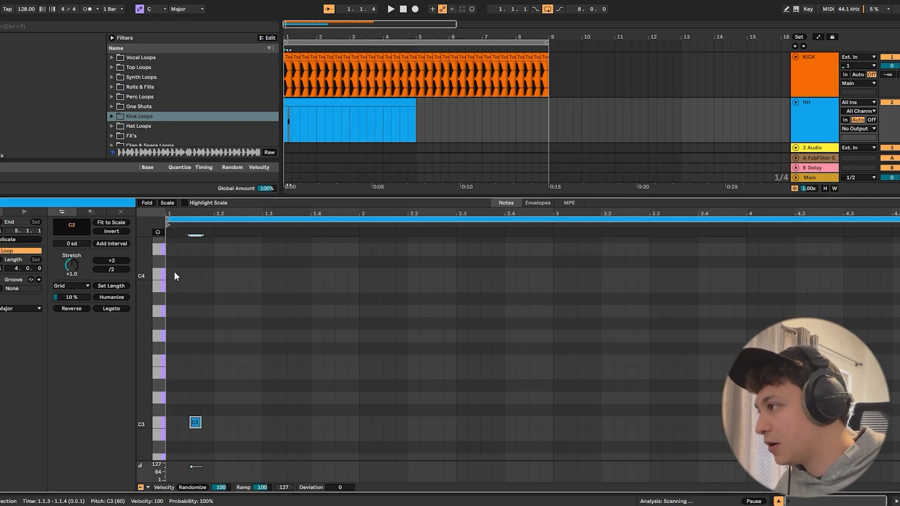
{"action": "left_click_drag", "start_coordinate": [166, 313], "coordinate": [178, 425]}
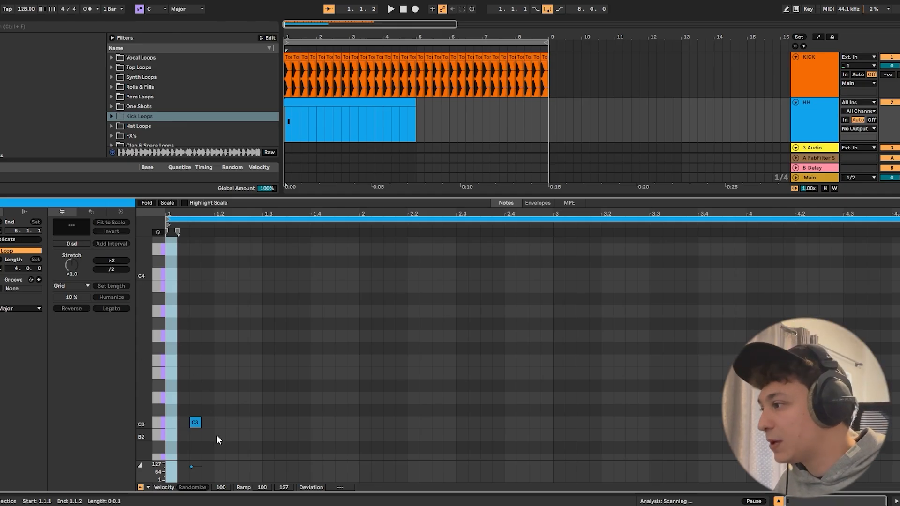
{"action": "left_click", "coordinate": [194, 423]}
{"action": "left_click", "coordinate": [214, 421]}
{"action": "key", "text": "ctrl+d"}
{"action": "key", "text": "ctrl+d"}
{"action": "key", "text": "ctrl+d"}
{"action": "key", "text": "ctrl+d"}
{"action": "key", "text": "ctrl+d"}
{"action": "key", "text": "ctrl+d"}
{"action": "key", "text": "ctrl+d"}
{"action": "key", "text": "ctrl+d"}
{"action": "key", "text": "ctrl+d"}
{"action": "key", "text": "ctrl+d"}
{"action": "key", "text": "ctrl+d"}
{"action": "key", "text": "ctrl+d"}
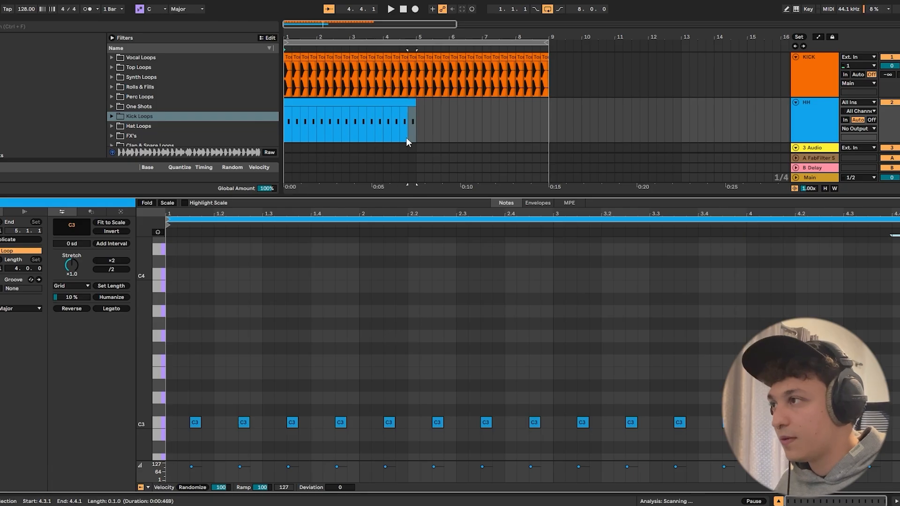
- Duplicate the HH clip to fill eight bars and consolidate both halves into one clip
{"action": "left_click", "coordinate": [382, 103]}
{"action": "key", "text": "ctrl+d"}
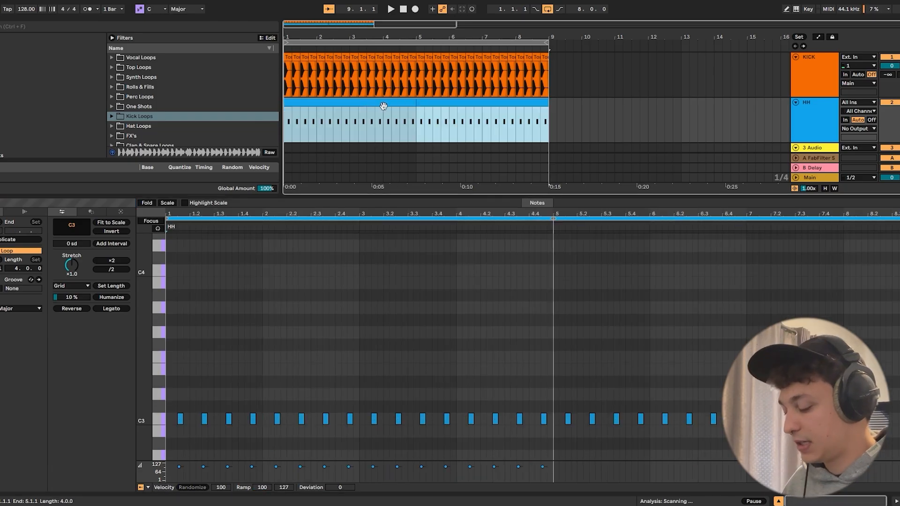
{"action": "right_click", "coordinate": [383, 106]}
{"action": "left_click", "coordinate": [421, 195]}
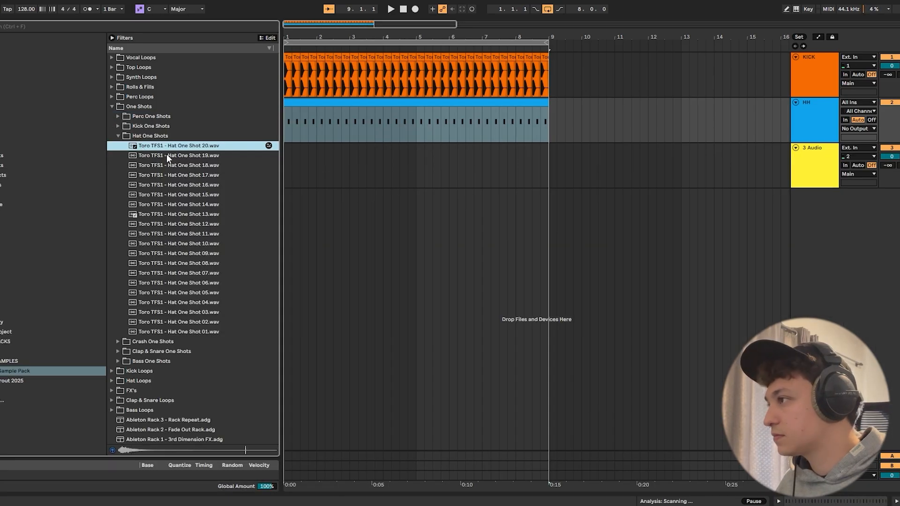
- Play the arrangement and audition Hat One Shots 16 to 20 from the Toro pack against the kick
{"action": "left_click", "coordinate": [166, 155]}
{"action": "left_click_drag", "start_coordinate": [375, 77], "coordinate": [176, 72]}
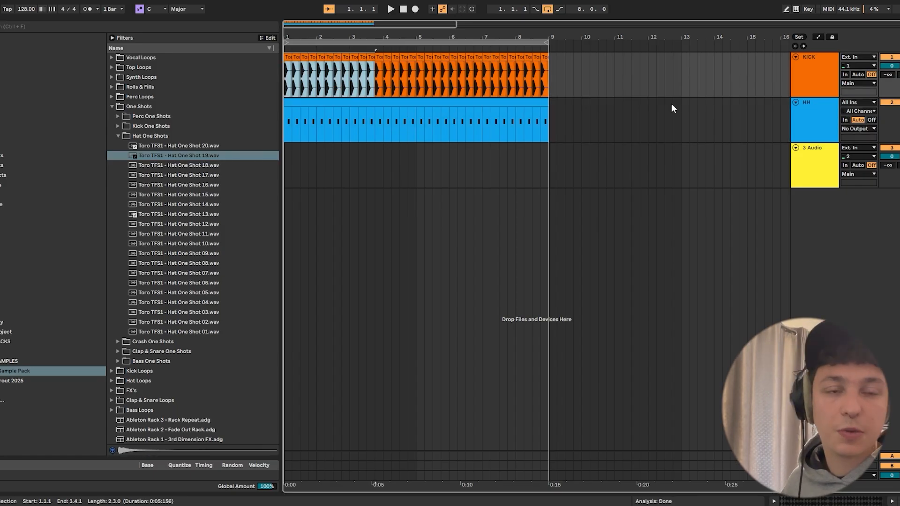
{"action": "key", "text": "space"}
{"action": "left_click", "coordinate": [164, 156]}
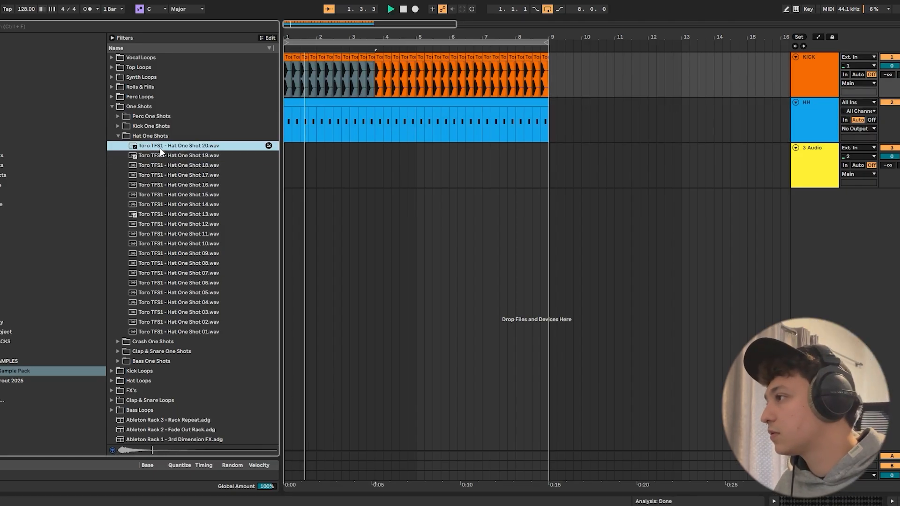
{"action": "left_click", "coordinate": [187, 165]}
{"action": "left_click", "coordinate": [196, 175]}
{"action": "left_click", "coordinate": [205, 184]}
{"action": "left_click", "coordinate": [203, 176]}
- Load Toro TFS1 - Hat One Shot 17 onto the HH track and set its release to 158 ms
{"action": "double_click", "coordinate": [805, 113]}
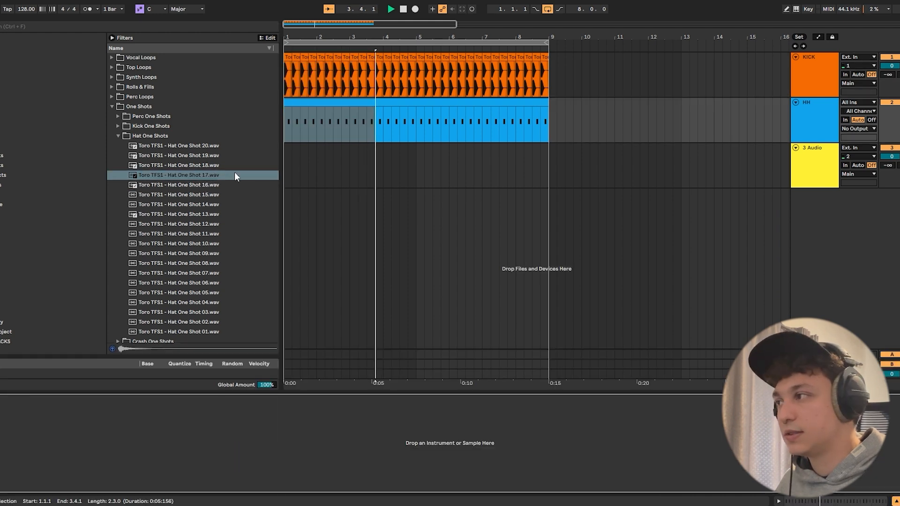
{"action": "double_click", "coordinate": [157, 177]}
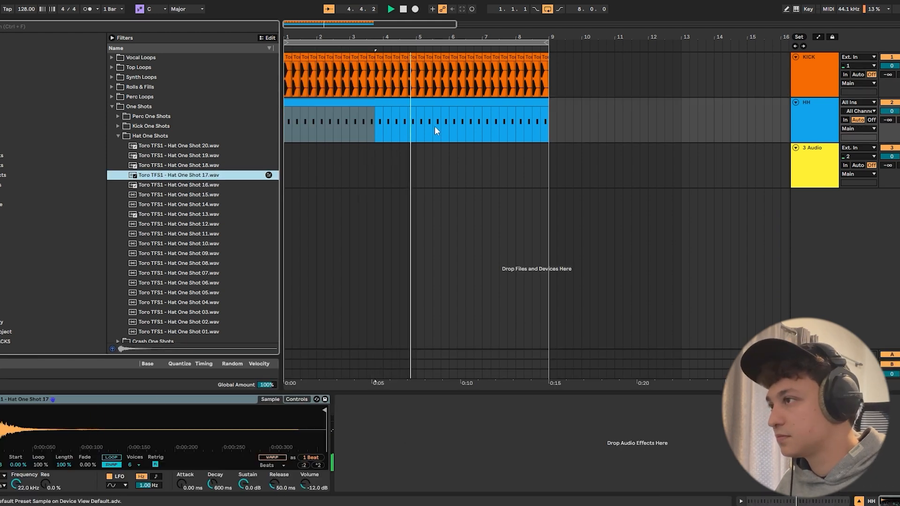
{"action": "left_click", "coordinate": [420, 99]}
{"action": "left_click_drag", "start_coordinate": [272, 484], "coordinate": [272, 465]}
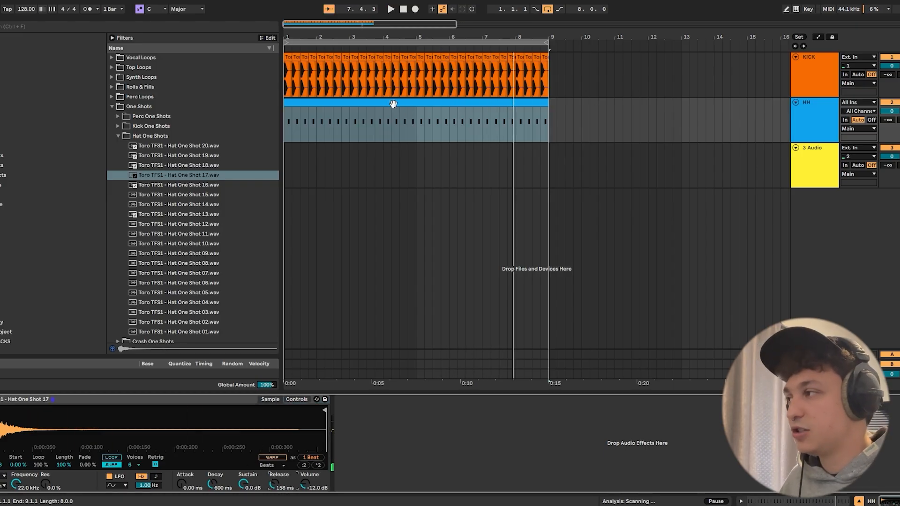
- Place Toro TFS1 - Hat Loop 12 from the Hat Loops folder at bar 1 on the third audio track and play it
{"action": "left_click", "coordinate": [828, 148]}
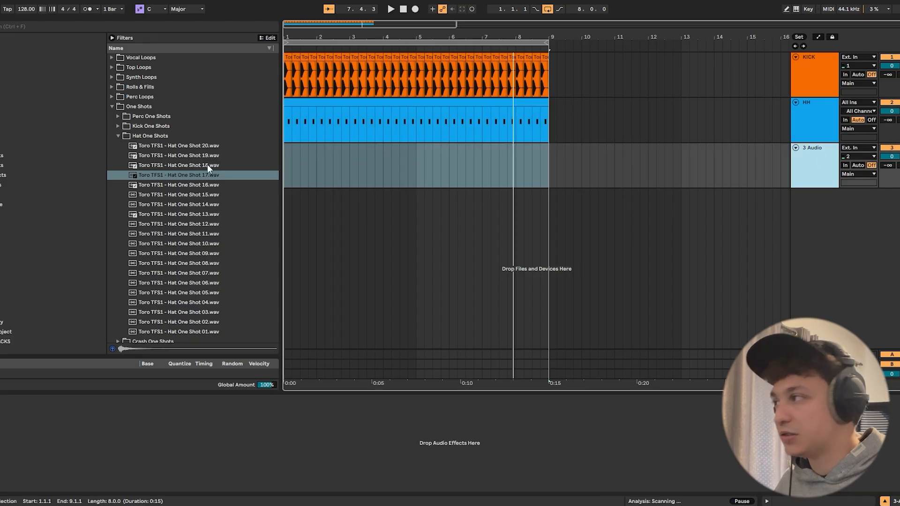
{"action": "left_click", "coordinate": [117, 136]}
{"action": "left_click", "coordinate": [112, 107]}
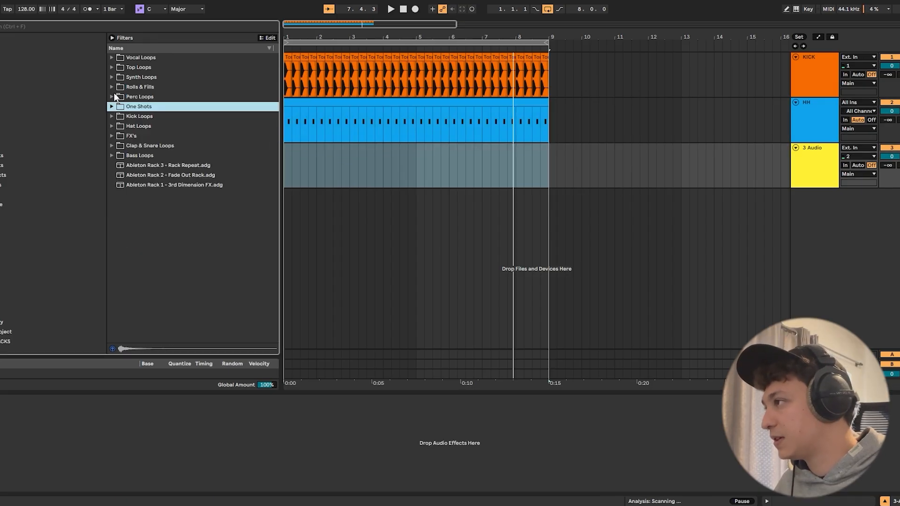
{"action": "left_click", "coordinate": [112, 126]}
{"action": "key", "text": "Down"}
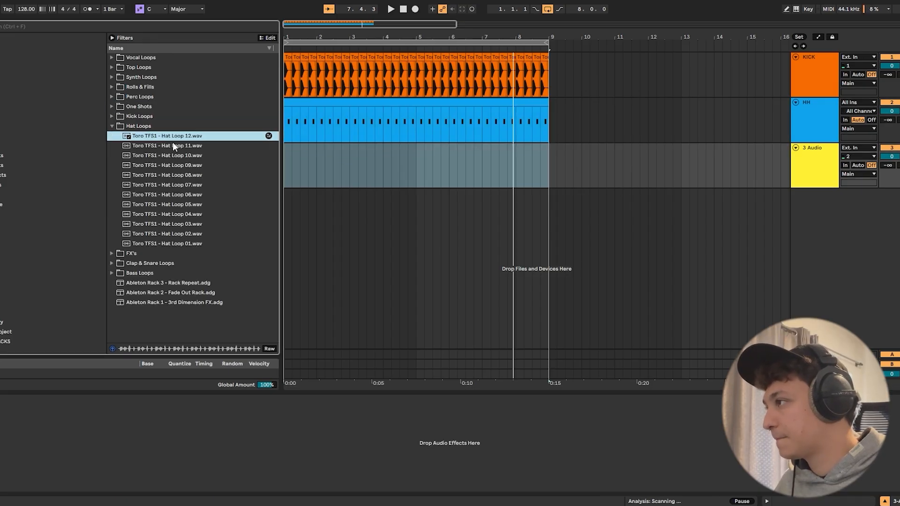
{"action": "left_click_drag", "start_coordinate": [173, 138], "coordinate": [286, 168]}
{"action": "key", "text": "space"}
{"action": "double_click", "coordinate": [298, 149]}
{"action": "key", "text": "space"}
- Draw a gain envelope in the Hat Loop 12 clip that silences the off-beat hit at 1.1.3 in the first beat
{"action": "left_click_drag", "start_coordinate": [285, 39], "coordinate": [293, 86]}
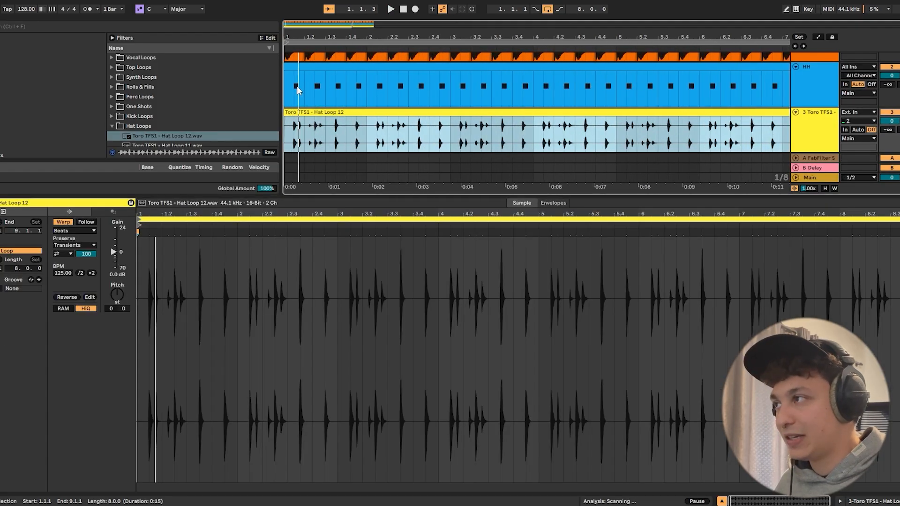
{"action": "left_click", "coordinate": [513, 175]}
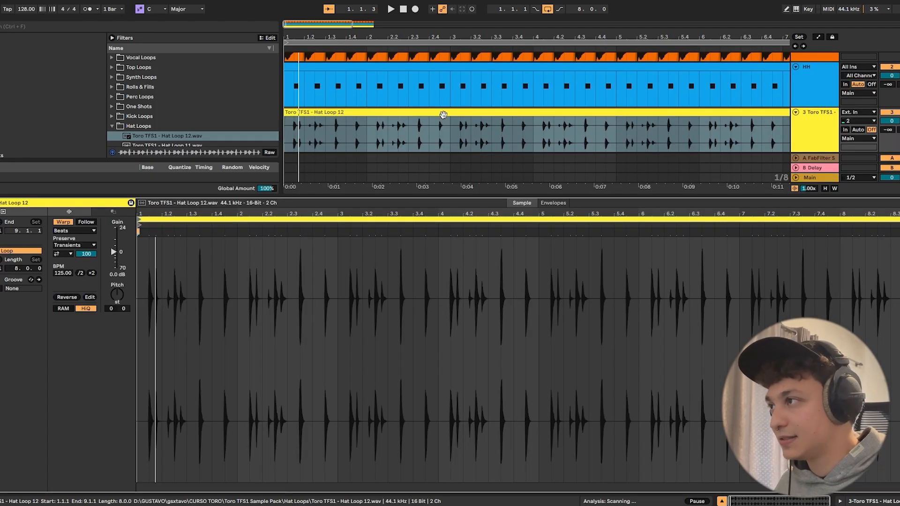
{"action": "left_click", "coordinate": [546, 201]}
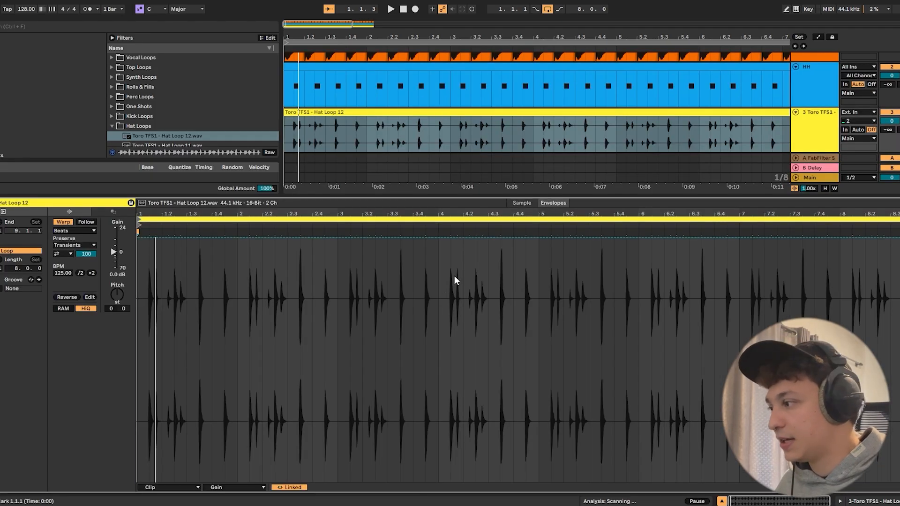
{"action": "left_click", "coordinate": [367, 118]}
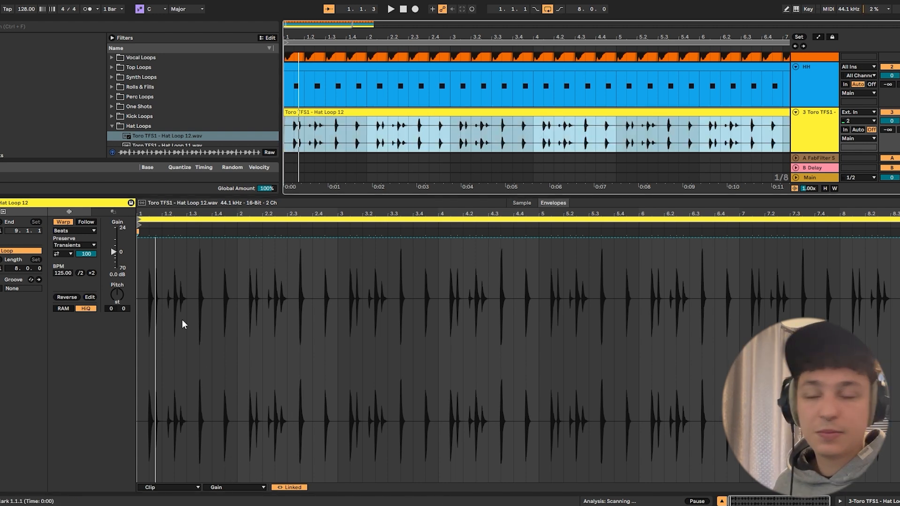
{"action": "left_click_drag", "start_coordinate": [149, 212], "coordinate": [165, 285]}
{"action": "key", "text": "b"}
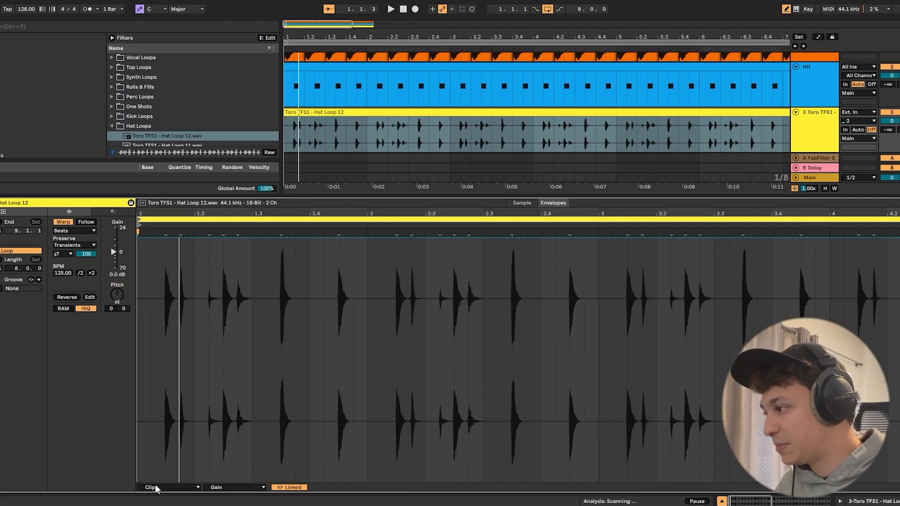
{"action": "key", "text": "ctrl+a"}
{"action": "key", "text": "b"}
{"action": "mouse_move", "coordinate": [141, 283]}
{"action": "left_mouse_down"}
{"action": "mouse_move", "coordinate": [181, 273]}
{"action": "mouse_move", "coordinate": [139, 272]}
{"action": "left_mouse_up"}
- Duplicate the first beat's gain envelope across all the remaining beats of the Hat Loop 12 clip
{"action": "key", "text": "ctrl+d"}
{"action": "key", "text": "ctrl+d"}
{"action": "key", "text": "ctrl+d"}
{"action": "key", "text": "ctrl+d"}
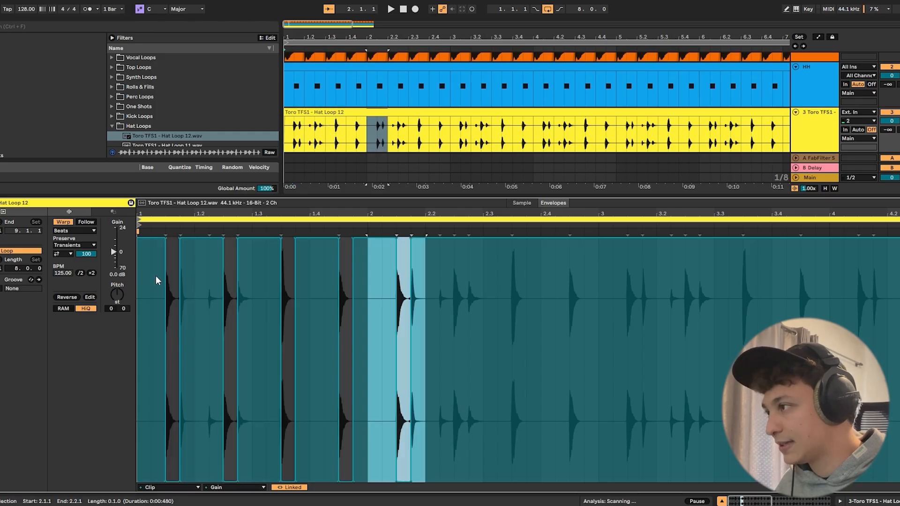
{"action": "key", "text": "ctrl+d"}
{"action": "key", "text": "ctrl+d"}
{"action": "key", "text": "ctrl+d"}
{"action": "key", "text": "ctrl+d"}
{"action": "key", "text": "ctrl+d"}
{"action": "key", "text": "ctrl+d"}
{"action": "key", "text": "ctrl+d"}
{"action": "key", "text": "ctrl+d"}
{"action": "key", "text": "ctrl+d"}
{"action": "key", "text": "ctrl+d"}
{"action": "key", "text": "ctrl+d"}
{"action": "key", "text": "ctrl+d"}
{"action": "key", "text": "ctrl+d"}
{"action": "key", "text": "ctrl+d"}
{"action": "key", "text": "ctrl+d"}
{"action": "key", "text": "ctrl+d"}
{"action": "key", "text": "ctrl+d"}
{"action": "key", "text": "ctrl+d"}
{"action": "key", "text": "ctrl+d"}
{"action": "key", "text": "ctrl+d"}
{"action": "key", "text": "ctrl+d"}
{"action": "key", "text": "ctrl+d"}
{"action": "key", "text": "ctrl+d"}
{"action": "key", "text": "ctrl+d"}
{"action": "key", "text": "ctrl+d"}
{"action": "key", "text": "ctrl+d"}
- Consolidate the eight-bar Hat Loop 12 clip together with its gain envelope into new audio
{"action": "left_click_drag", "start_coordinate": [552, 37], "coordinate": [407, 28]}
{"action": "left_click", "coordinate": [413, 110]}
{"action": "right_click", "coordinate": [413, 112]}
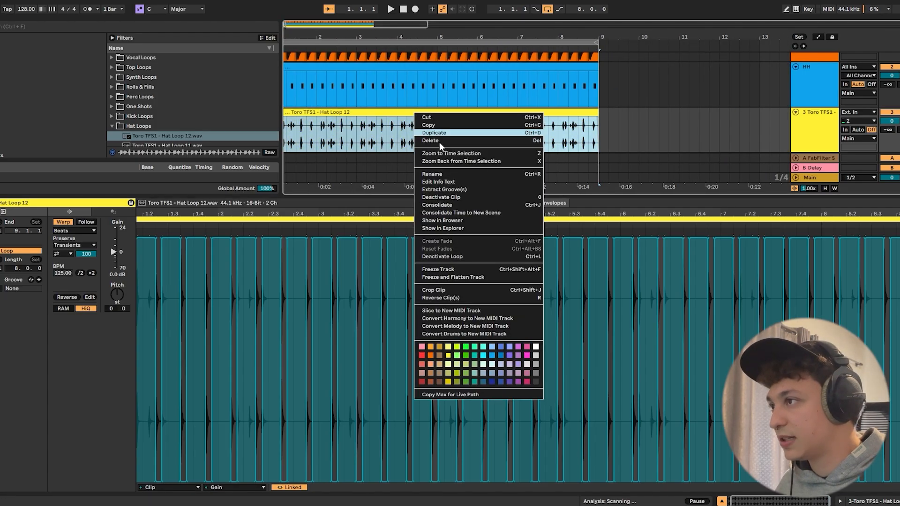
{"action": "left_click", "coordinate": [445, 205]}
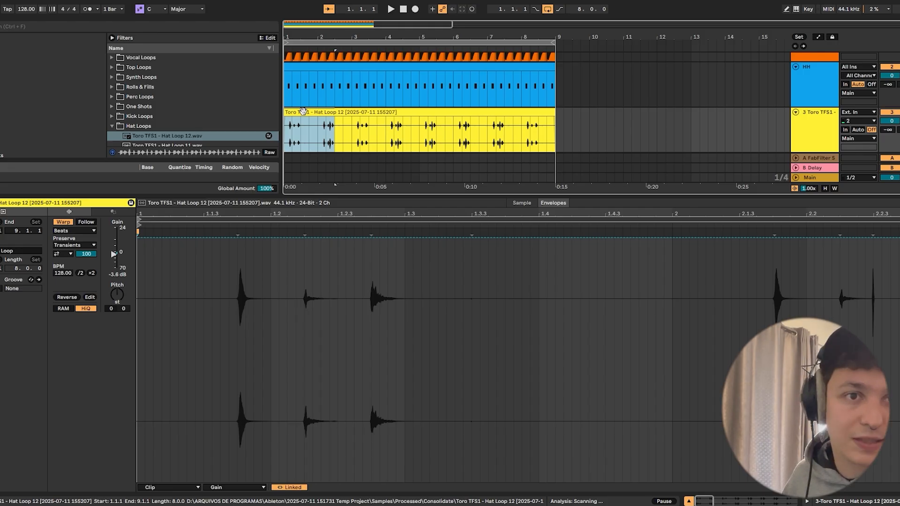
- Play the groove and rename the third track HAT LOOP
{"action": "key", "text": "space"}
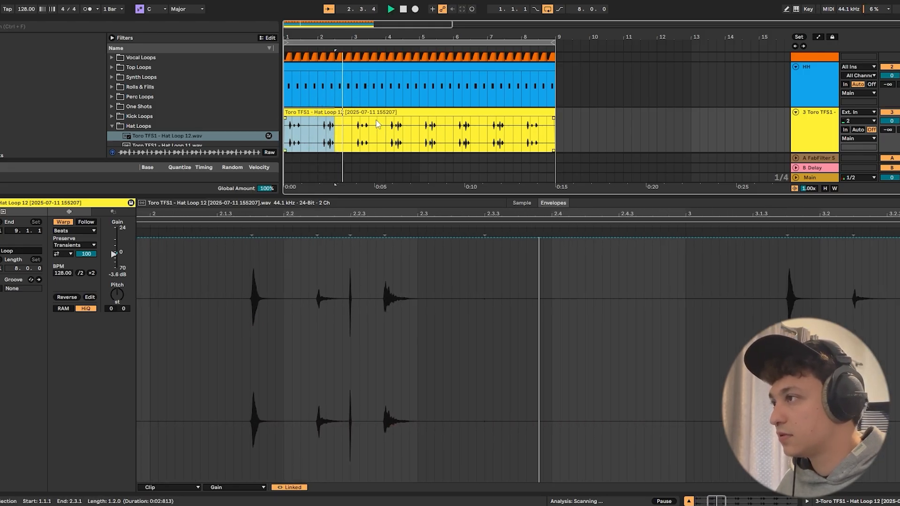
{"action": "left_click", "coordinate": [403, 84]}
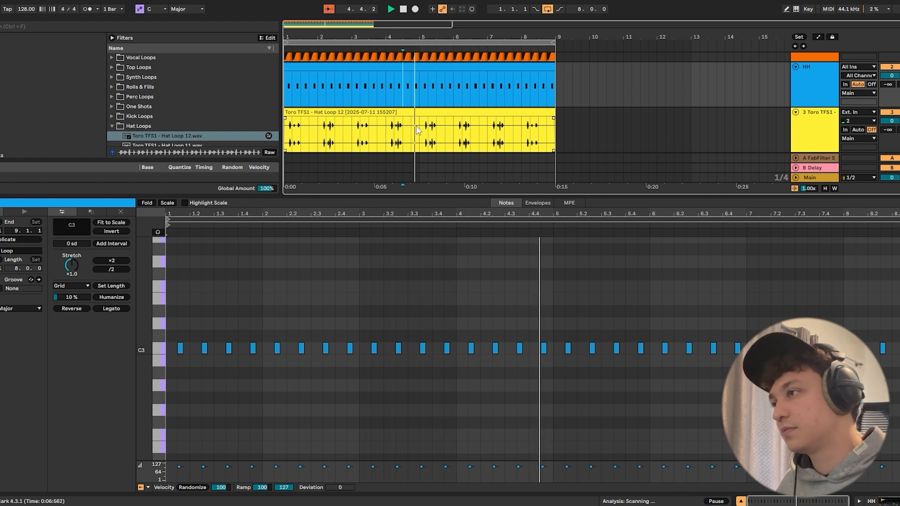
{"action": "double_click", "coordinate": [520, 195]}
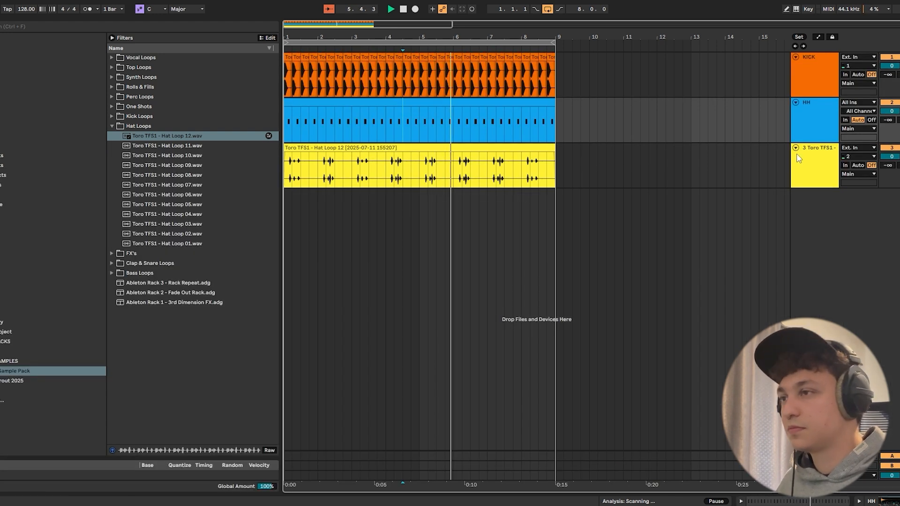
{"action": "double_click", "coordinate": [809, 170]}
{"action": "key", "text": "ctrl+r"}
{"action": "type", "text": "HAT"}
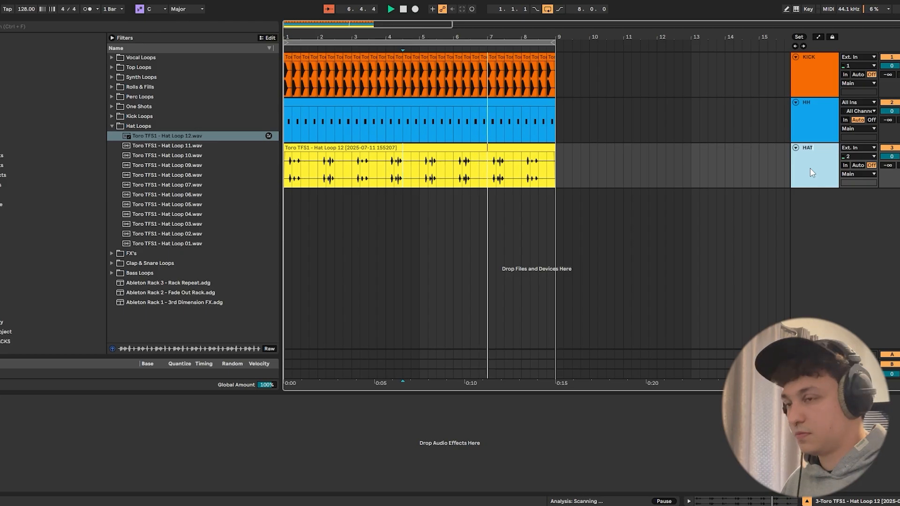
{"action": "type", "text": " LOOP"}
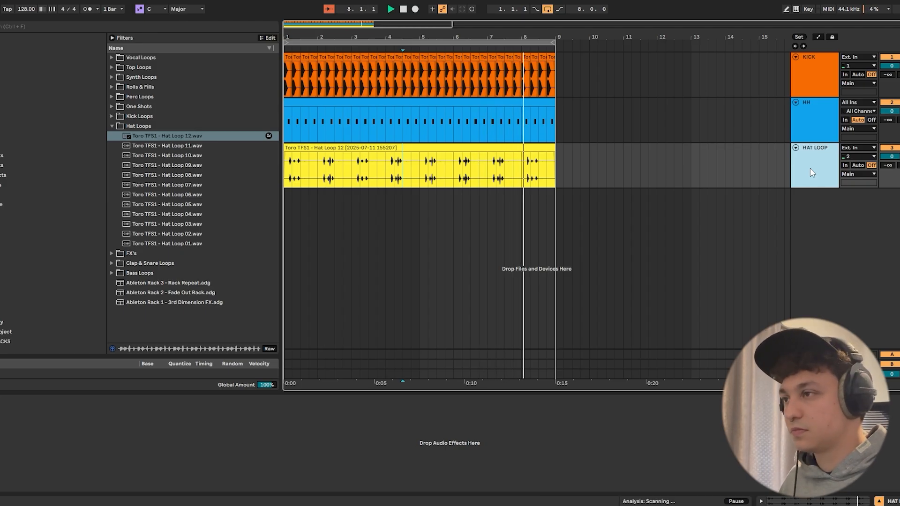
{"action": "key", "text": "Return"}
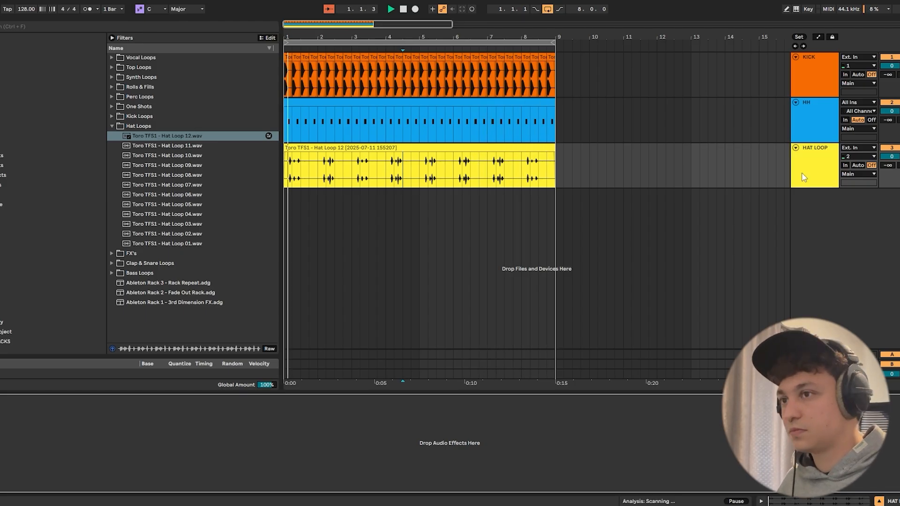
- Lower the HAT LOOP track's volume to -4.7 dB during playback
{"action": "left_click", "coordinate": [814, 181]}
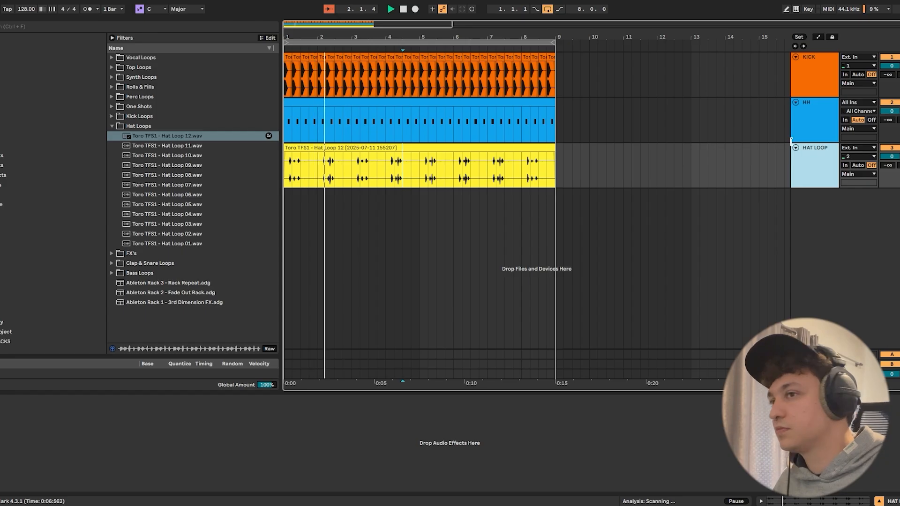
{"action": "left_click_drag", "start_coordinate": [890, 159], "coordinate": [890, 175]}
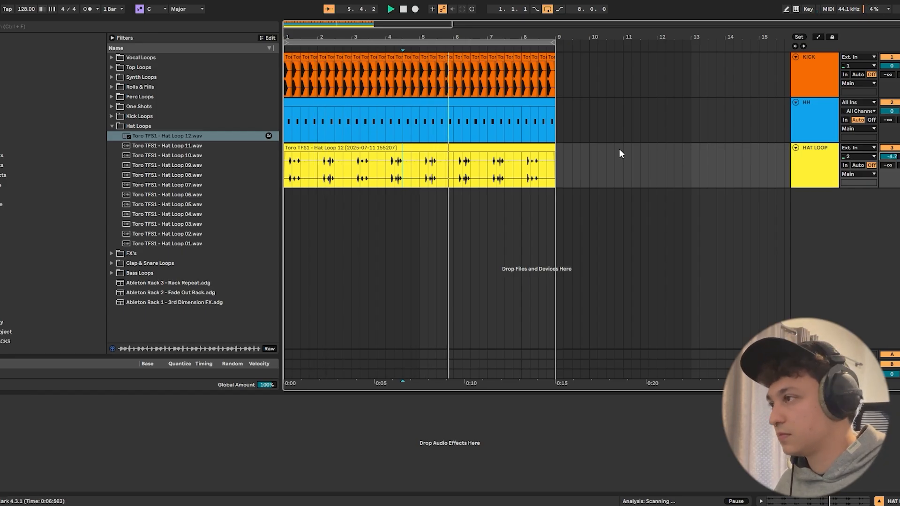
{"action": "key", "text": "space"}
- Delete the one-beat sections starting at 2.2.1, 4.1.1, 6.2.1 and 8.1.1 from the HAT LOOP clip
{"action": "left_click_drag", "start_coordinate": [425, 163], "coordinate": [201, 161]}
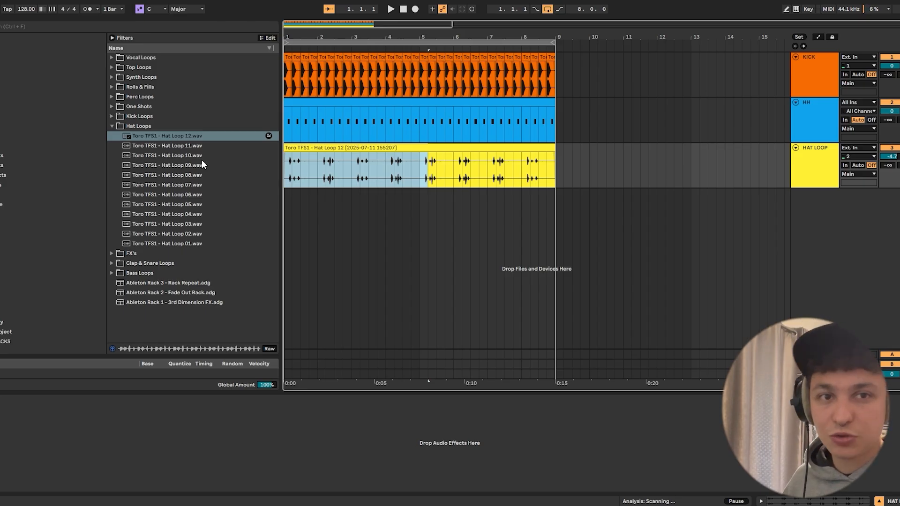
{"action": "left_click_drag", "start_coordinate": [308, 162], "coordinate": [335, 170]}
{"action": "key", "text": "space"}
{"action": "key", "text": "Delete"}
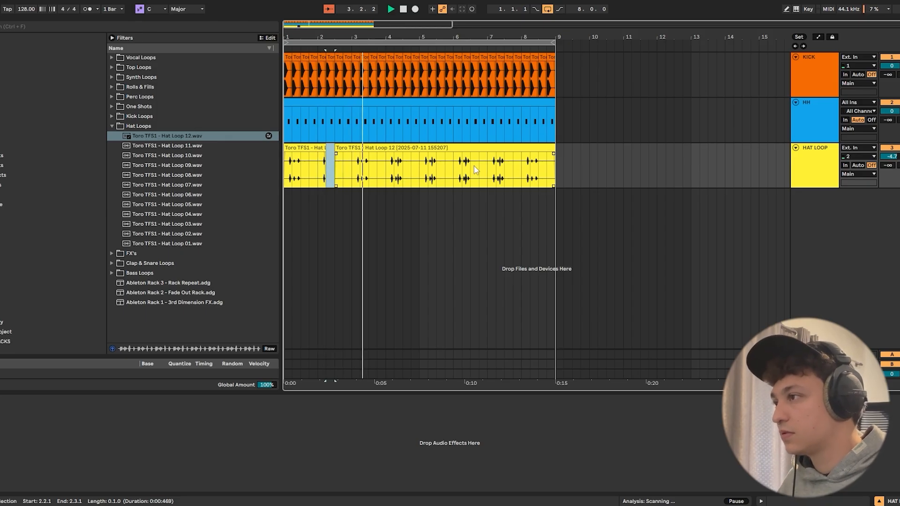
{"action": "left_click_drag", "start_coordinate": [390, 170], "coordinate": [398, 171]}
{"action": "key", "text": "Delete"}
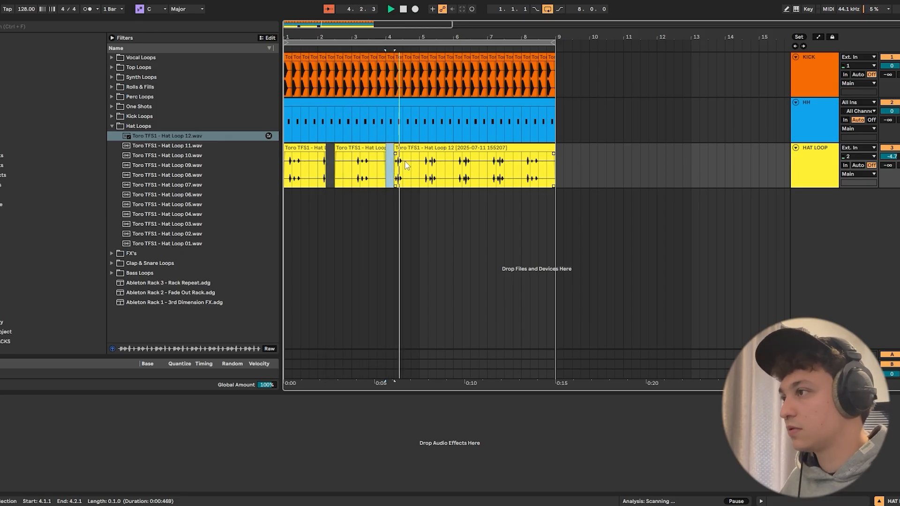
{"action": "left_click", "coordinate": [421, 165]}
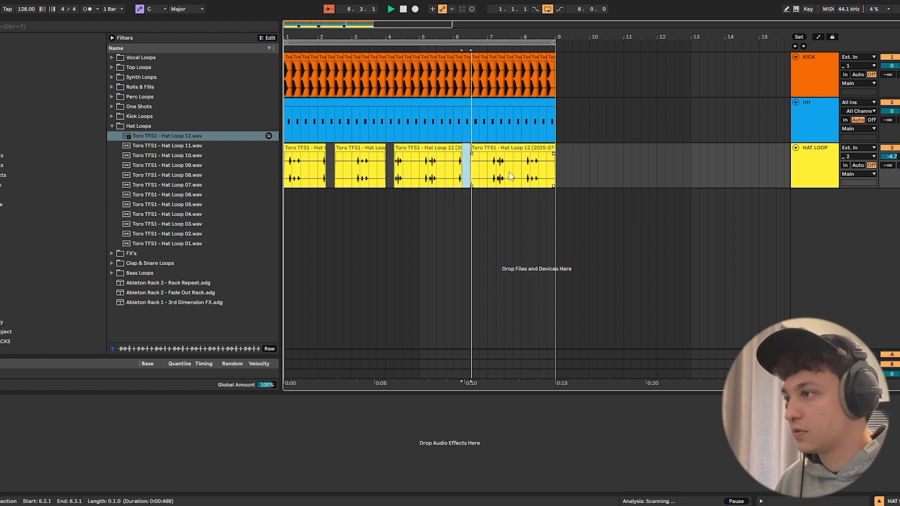
{"action": "left_click_drag", "start_coordinate": [496, 173], "coordinate": [539, 171]}
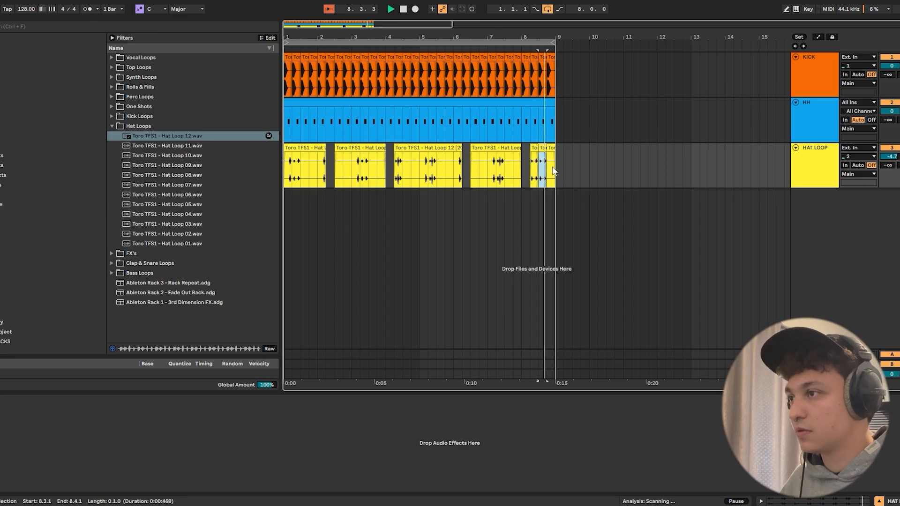
- Copy the sixteenth-note hat hit at 8.2.4 to 8.4.4 at the end of bar 8 and play it back
{"action": "scroll", "coordinate": [532, 58], "scroll_direction": "up", "scroll_amount": 4}
{"action": "left_click_drag", "start_coordinate": [534, 37], "coordinate": [533, 65]}
{"action": "left_click", "coordinate": [555, 147]}
{"action": "left_click_drag", "start_coordinate": [557, 183], "coordinate": [566, 183]}
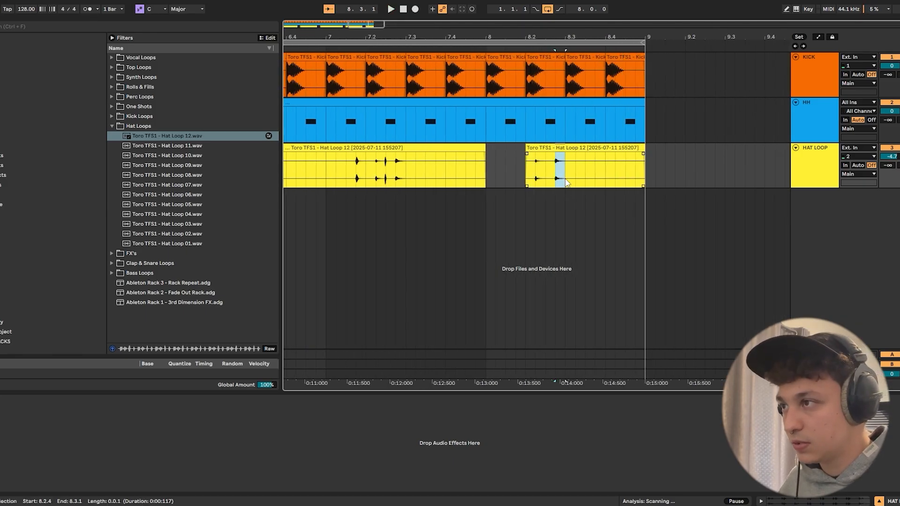
{"action": "key", "text": "ctrl+v"}
{"action": "left_click", "coordinate": [526, 167]}
{"action": "key", "text": "space"}
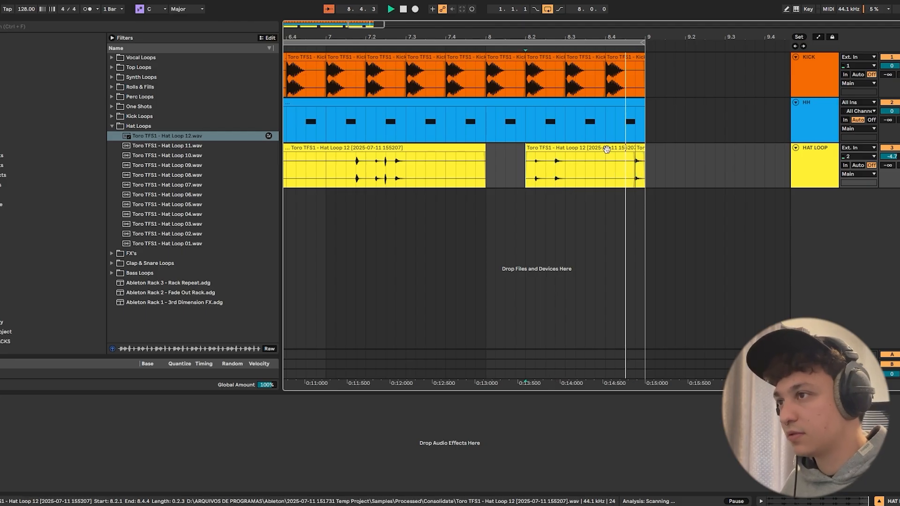
{"action": "left_click_drag", "start_coordinate": [564, 37], "coordinate": [565, 4]}
{"action": "key", "text": "space"}
- Consolidate all HAT LOOP fragments across the eight bars into one clip and play it back
{"action": "left_click_drag", "start_coordinate": [328, 172], "coordinate": [219, 173]}
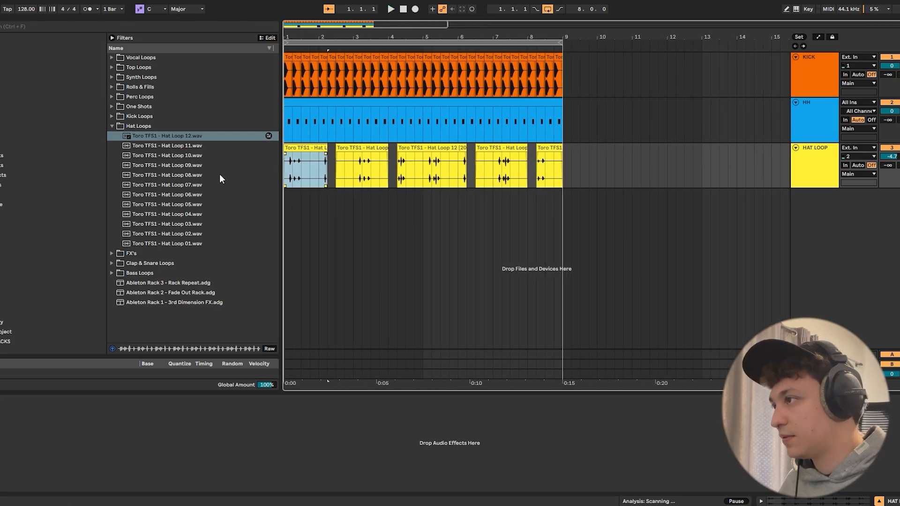
{"action": "left_click", "coordinate": [555, 148]}
{"action": "scroll", "coordinate": [301, 147], "scroll_direction": "down", "scroll_amount": 1}
{"action": "left_click", "coordinate": [301, 148], "text": "shift"}
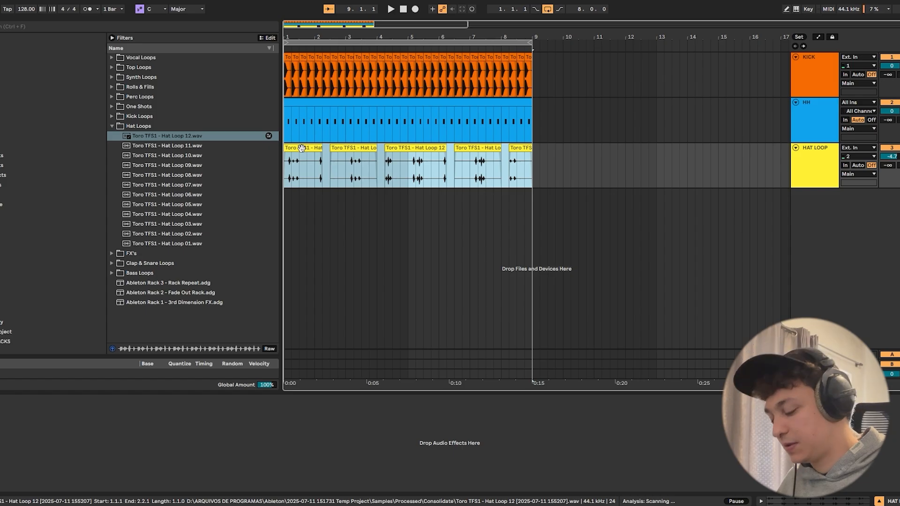
{"action": "right_click", "coordinate": [301, 148]}
{"action": "left_click", "coordinate": [324, 239]}
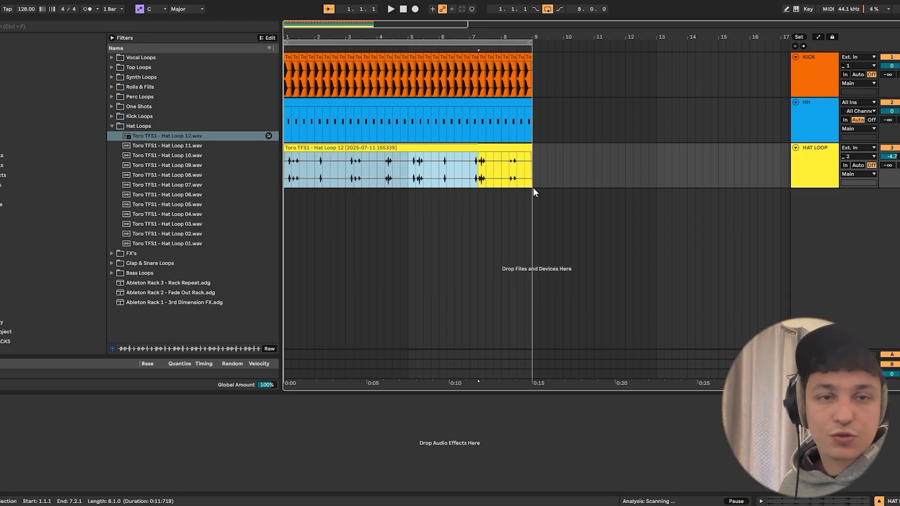
{"action": "key", "text": "space"}
{"action": "left_click", "coordinate": [821, 168]}
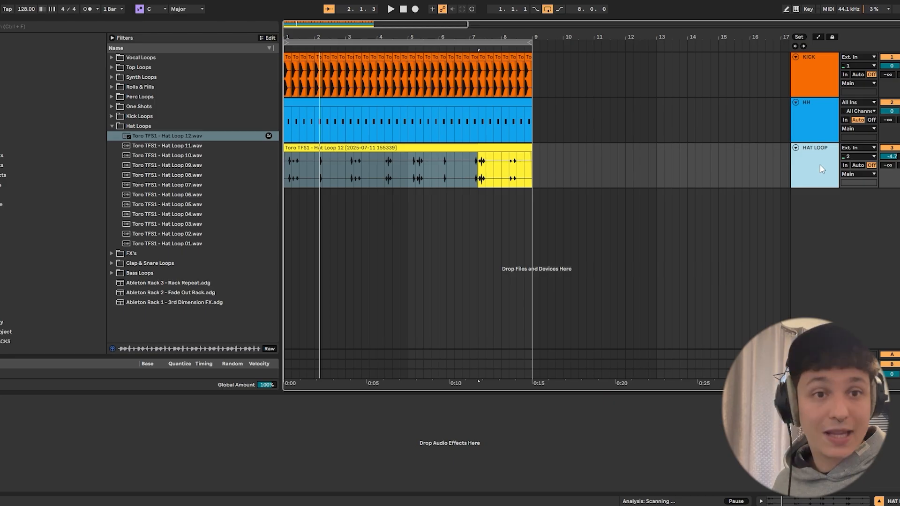
- Insert a MIDI track named CLAP below HH and open the sample pack's Clap & Snare One Shots folder
{"action": "right_click", "coordinate": [818, 137]}
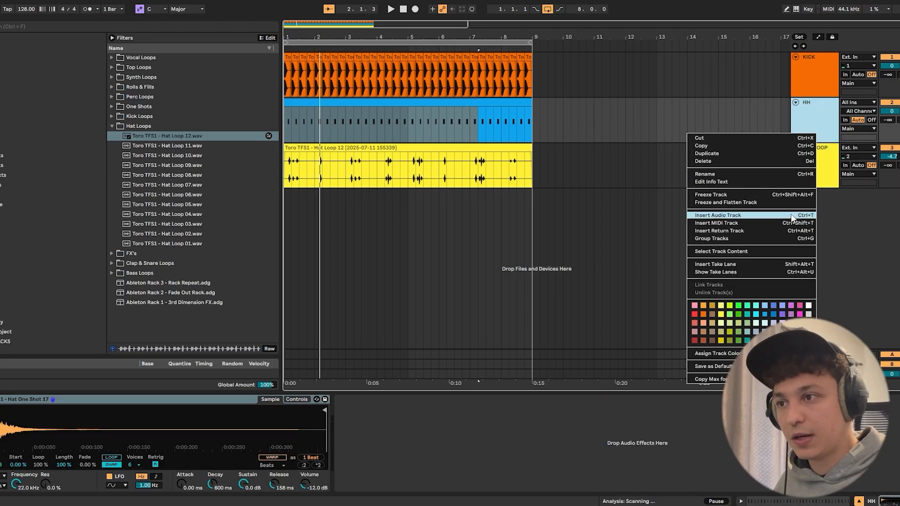
{"action": "left_click", "coordinate": [780, 224]}
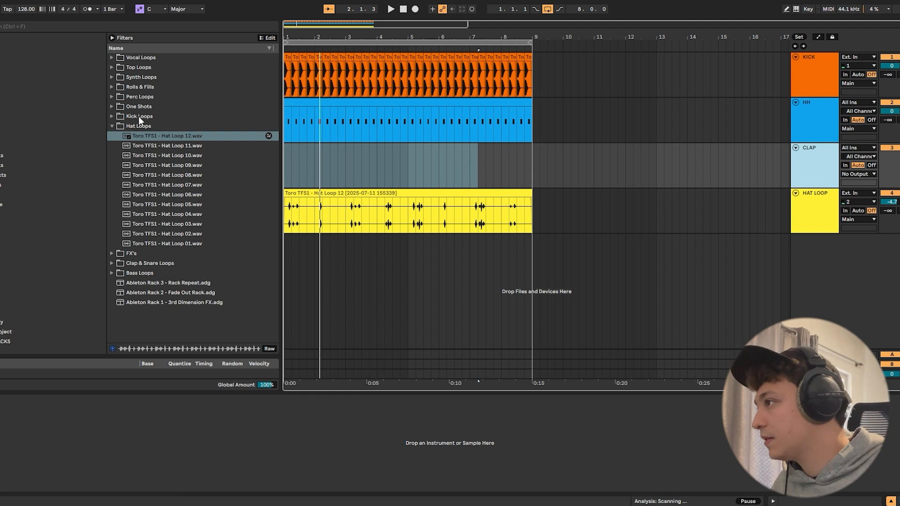
{"action": "left_click", "coordinate": [113, 108]}
{"action": "left_click", "coordinate": [118, 146]}
{"action": "left_click", "coordinate": [118, 146]}
{"action": "left_click", "coordinate": [118, 155]}
- Audition Clap & Snare One Shots 15 to 11 and load One Shot 12 onto the CLAP track
{"action": "left_click", "coordinate": [129, 168]}
{"action": "left_click", "coordinate": [171, 178]}
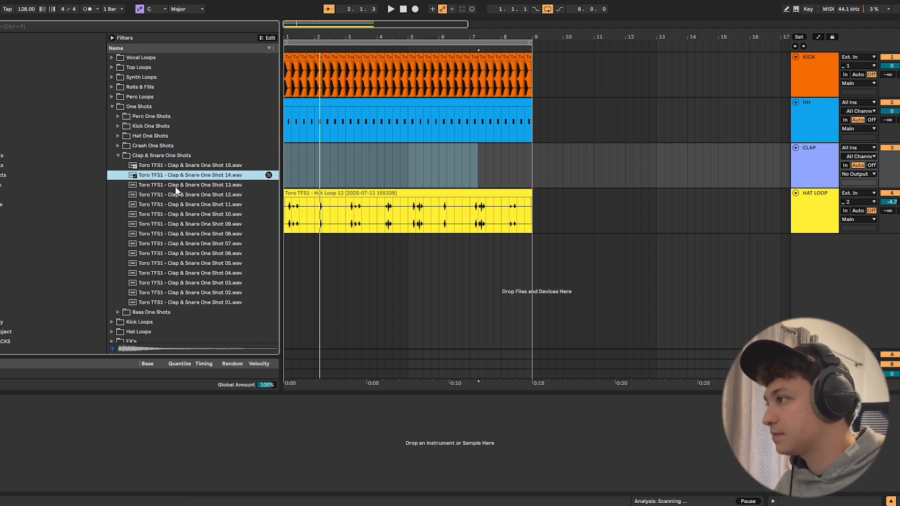
{"action": "left_click", "coordinate": [176, 187]}
{"action": "left_click", "coordinate": [183, 197]}
{"action": "key", "text": "Up"}
{"action": "key", "text": "Up"}
{"action": "left_click", "coordinate": [200, 195]}
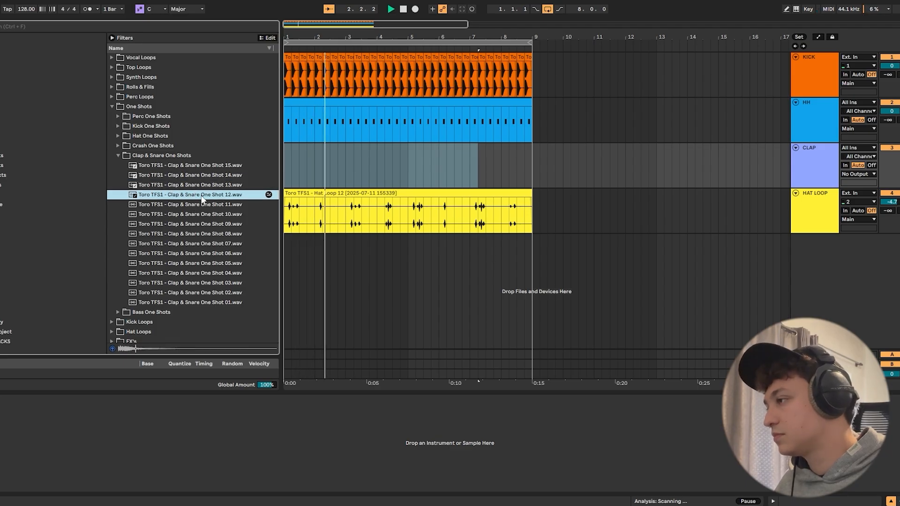
{"action": "left_click", "coordinate": [201, 204]}
{"action": "left_click", "coordinate": [200, 196]}
{"action": "key", "text": "space"}
{"action": "left_click", "coordinate": [811, 168]}
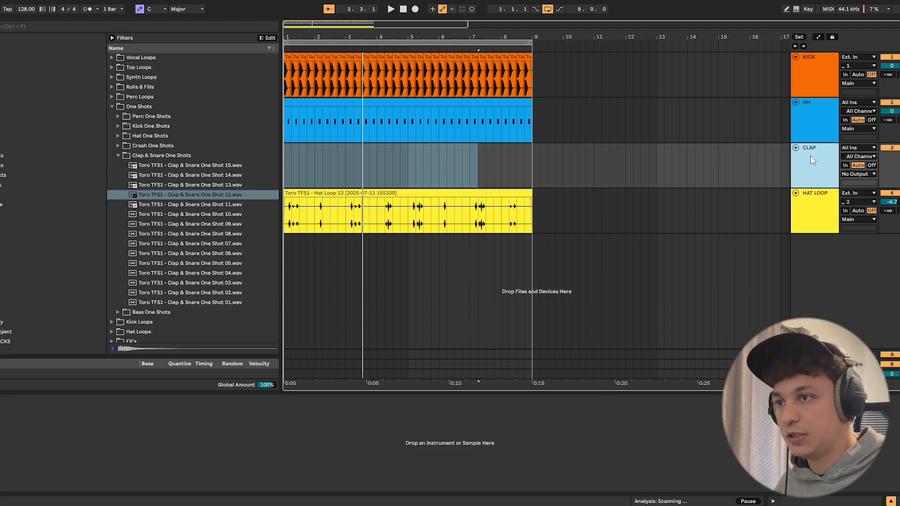
{"action": "double_click", "coordinate": [159, 195]}
- Insert an empty four-bar MIDI clip from bar 1 on the CLAP track
{"action": "left_click", "coordinate": [379, 169]}
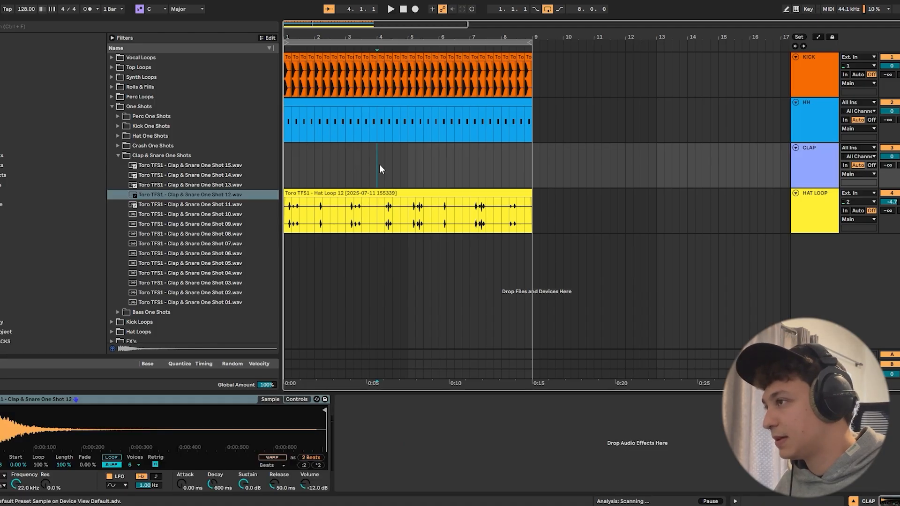
{"action": "left_click_drag", "start_coordinate": [410, 165], "coordinate": [277, 166]}
{"action": "right_click", "coordinate": [309, 162]}
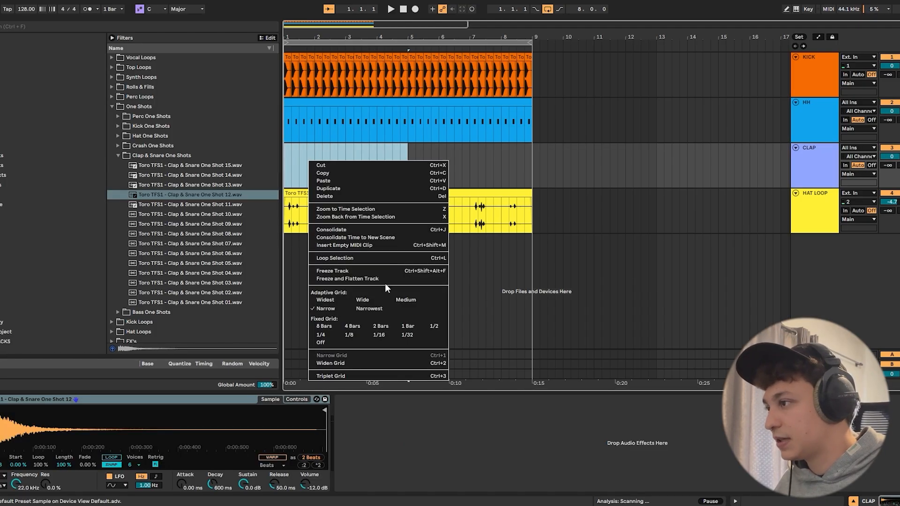
{"action": "left_click", "coordinate": [363, 245]}
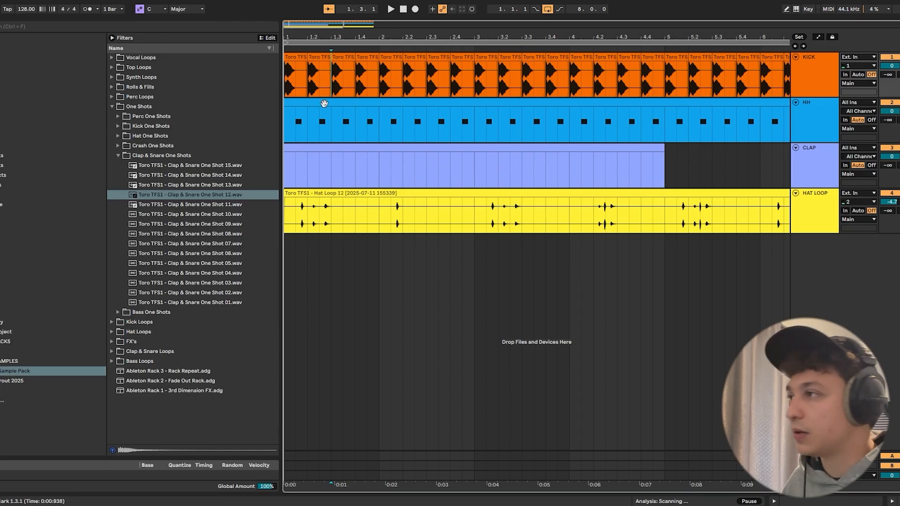
- Examine the four kicks of bar 1 on the KICK track beat by beat
{"action": "left_click_drag", "start_coordinate": [378, 70], "coordinate": [309, 77]}
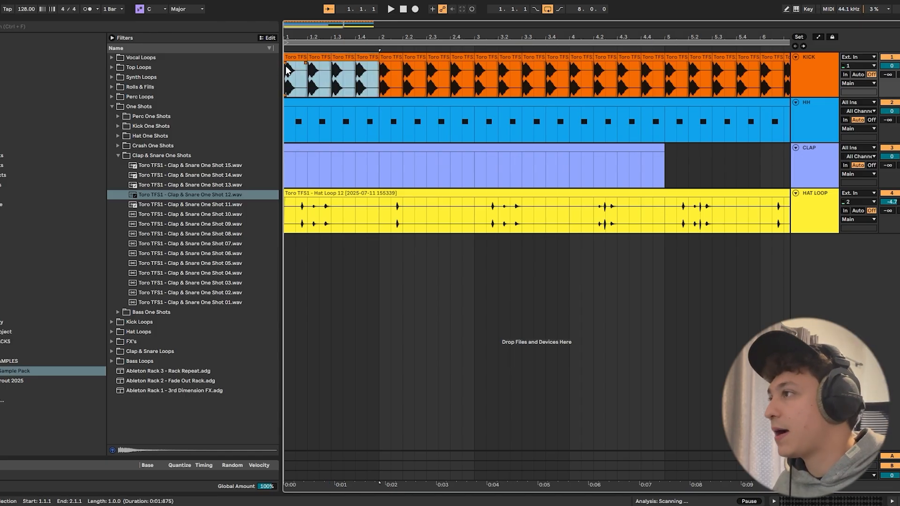
{"action": "left_click", "coordinate": [289, 57]}
{"action": "left_click", "coordinate": [320, 58]}
{"action": "left_click", "coordinate": [339, 58]}
{"action": "left_click", "coordinate": [362, 58]}
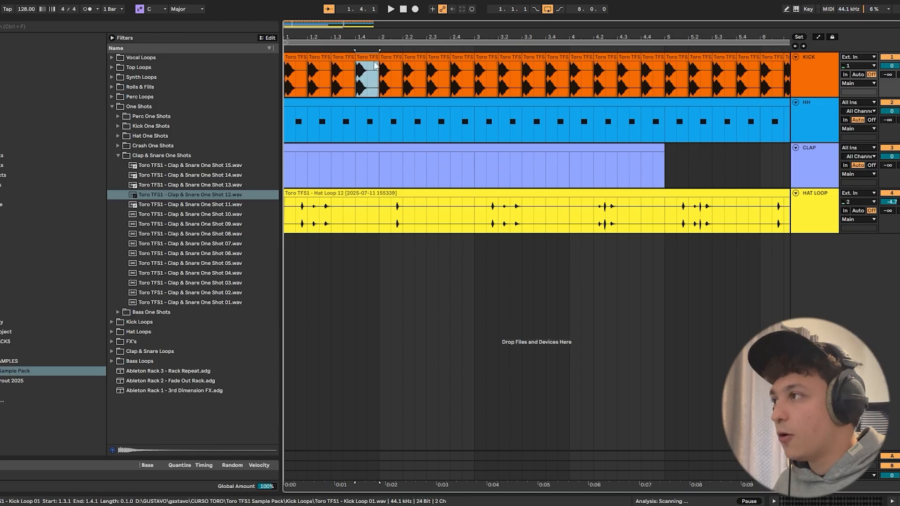
{"action": "left_click", "coordinate": [322, 65]}
{"action": "left_click", "coordinate": [362, 58]}
- Open the CLAP clip, place a sixteenth-note C3 at 1.2.1 and play it back
{"action": "double_click", "coordinate": [378, 162]}
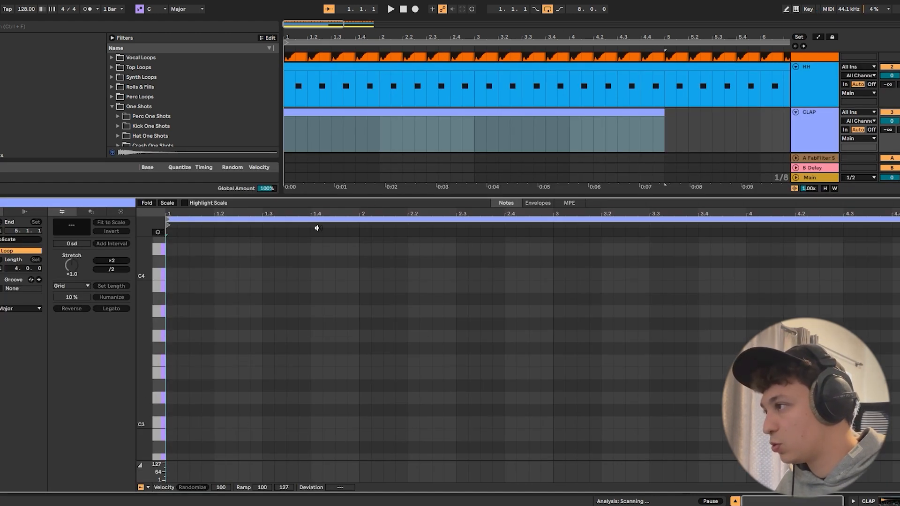
{"action": "double_click", "coordinate": [219, 422]}
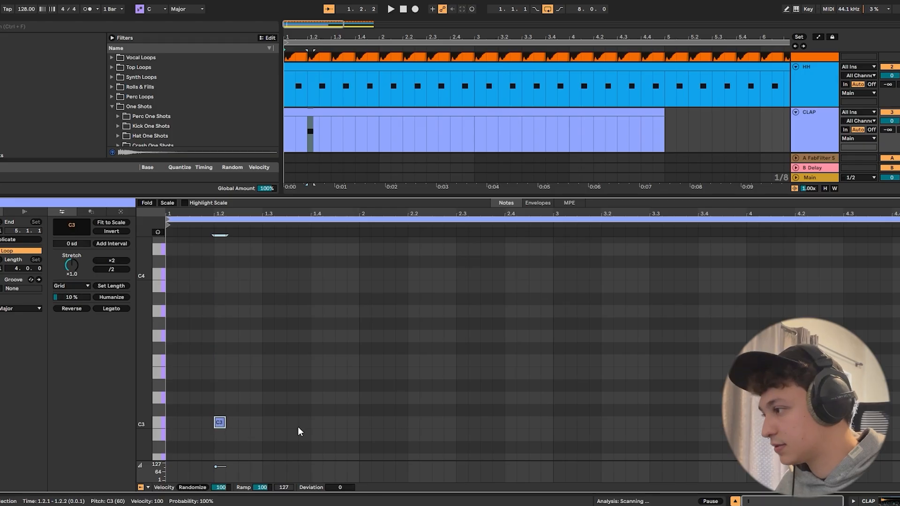
{"action": "key", "text": "space"}
{"action": "key", "text": "space"}
- Repeat bar 1's claps on beats 2 and 4 through bars 2 to 4 and start playback
{"action": "left_click_drag", "start_coordinate": [357, 422], "coordinate": [167, 425]}
{"action": "key", "text": "ctrl+d"}
{"action": "key", "text": "ctrl+d"}
{"action": "key", "text": "ctrl+d"}
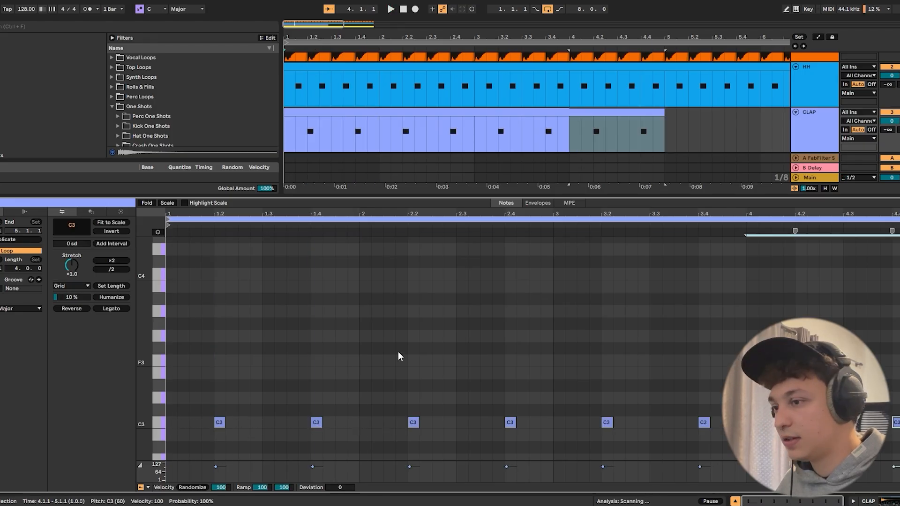
{"action": "key", "text": "space"}
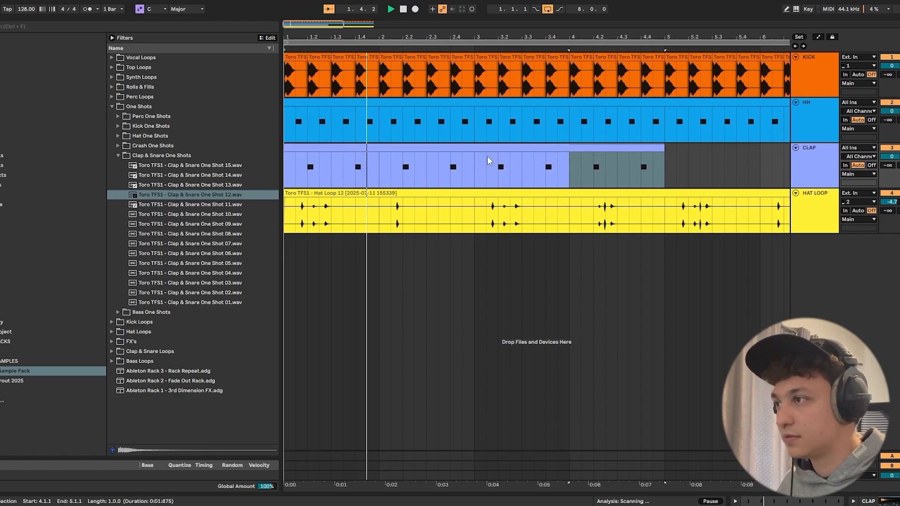
- Duplicate the CLAP clip to bars 5 to 8 and consolidate both clips into one eight-bar clip
{"action": "left_click", "coordinate": [487, 150]}
{"action": "left_click", "coordinate": [486, 150]}
{"action": "key", "text": "ctrl+d"}
{"action": "left_click_drag", "start_coordinate": [390, 37], "coordinate": [499, 21]}
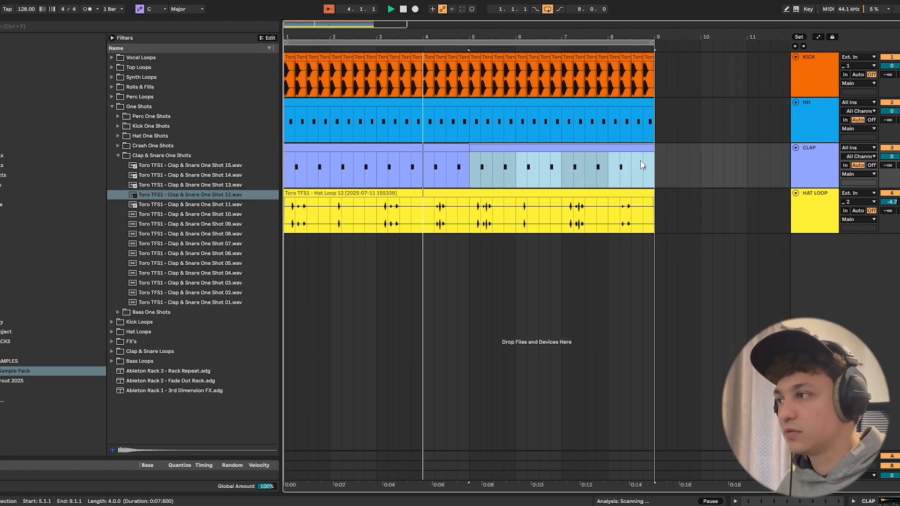
{"action": "left_click", "coordinate": [453, 149], "text": "shift"}
{"action": "right_click", "coordinate": [501, 149]}
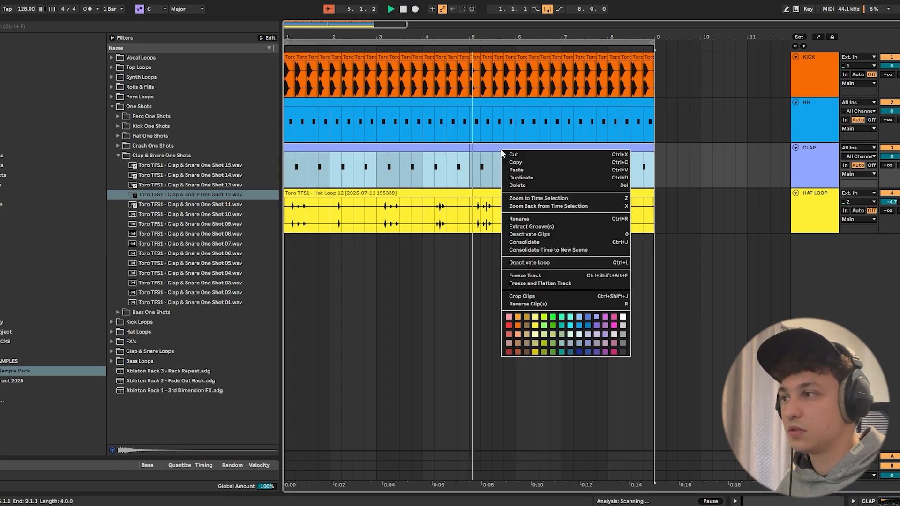
{"action": "left_click", "coordinate": [551, 241]}
- Insert an audio track below HAT LOOP and audition Perc Loops 18 and 06 from the Perc Loops folder
{"action": "left_click", "coordinate": [817, 198]}
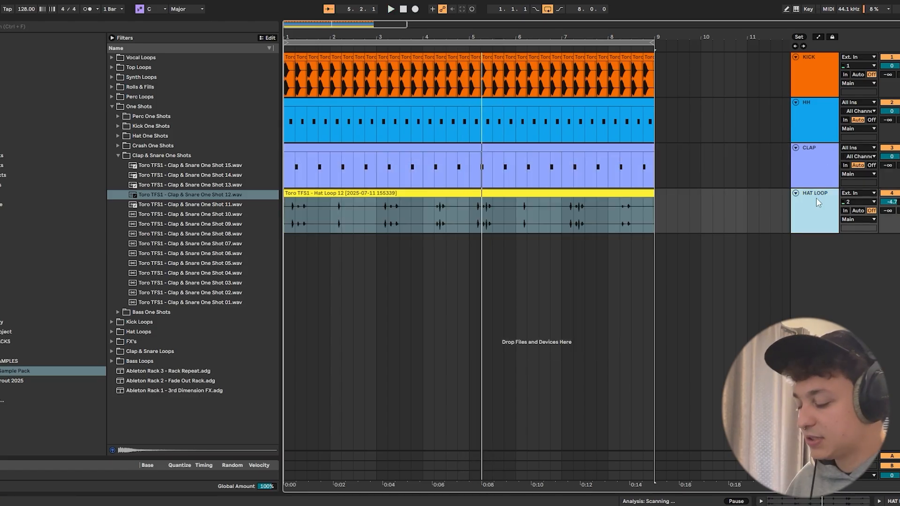
{"action": "key", "text": "ctrl+t"}
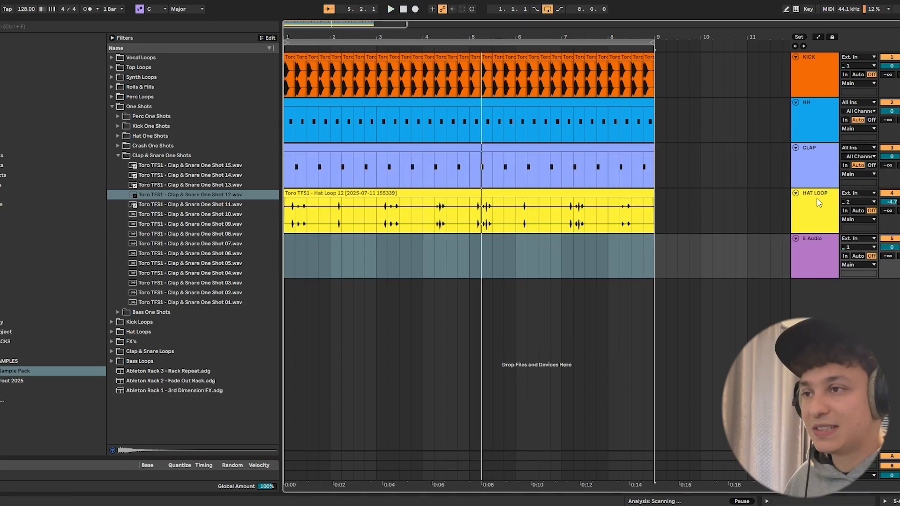
{"action": "left_click", "coordinate": [112, 96]}
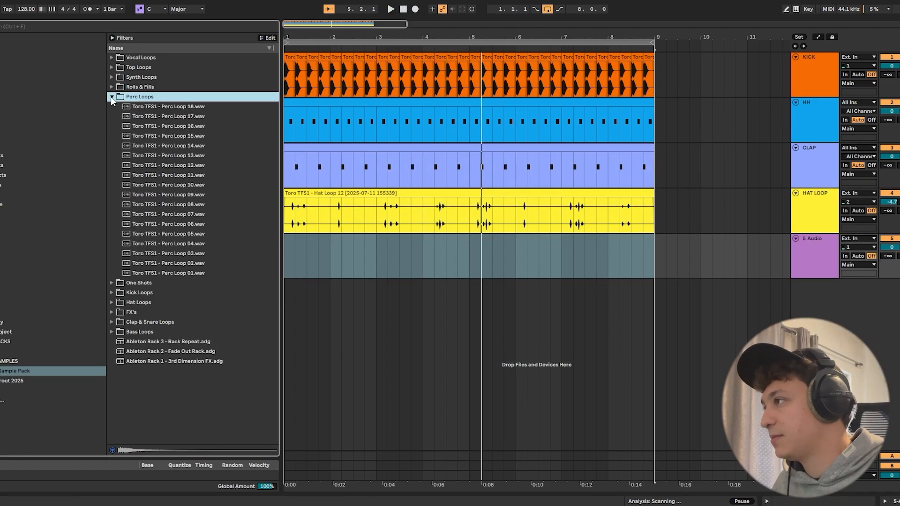
{"action": "left_click", "coordinate": [193, 107]}
{"action": "left_click", "coordinate": [188, 223]}
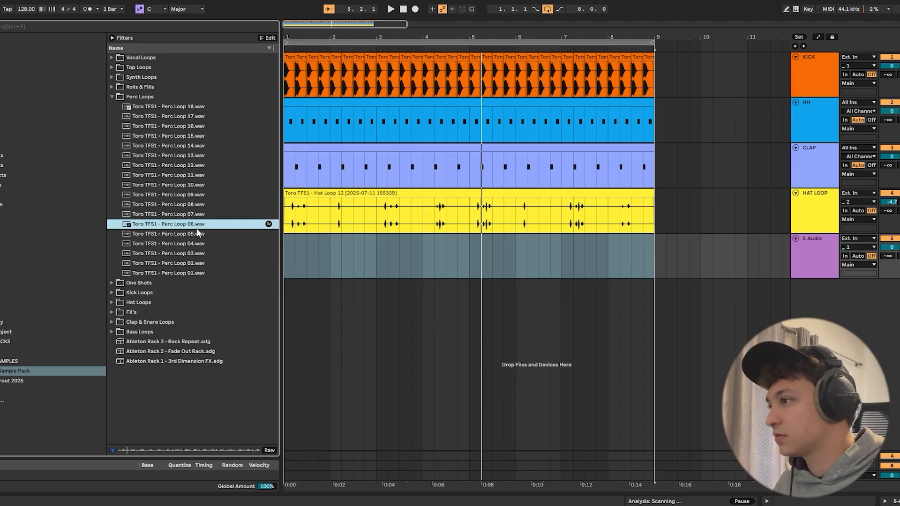
- Place Toro TFS1 - Perc Loop 06 at 1.1.1 on the new audio track and play it with the groove
{"action": "left_click_drag", "start_coordinate": [197, 230], "coordinate": [289, 258]}
{"action": "key", "text": "space"}
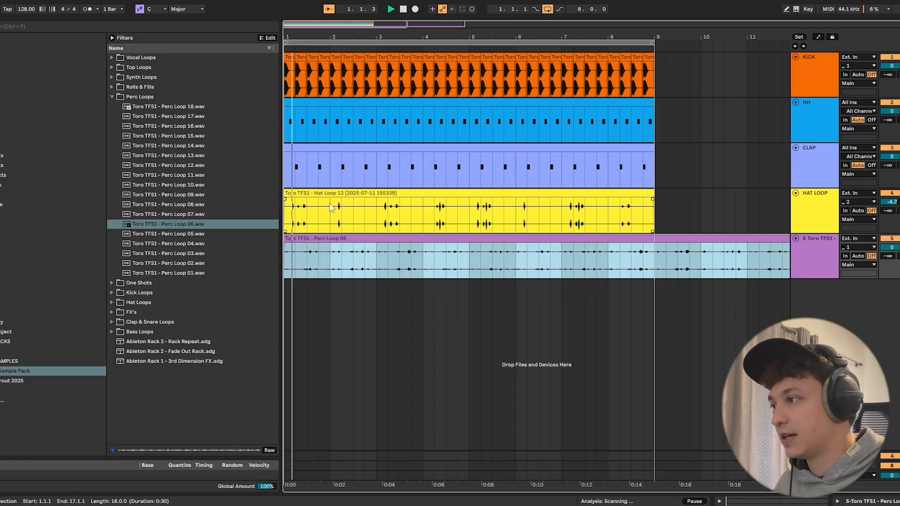
{"action": "key", "text": "space"}
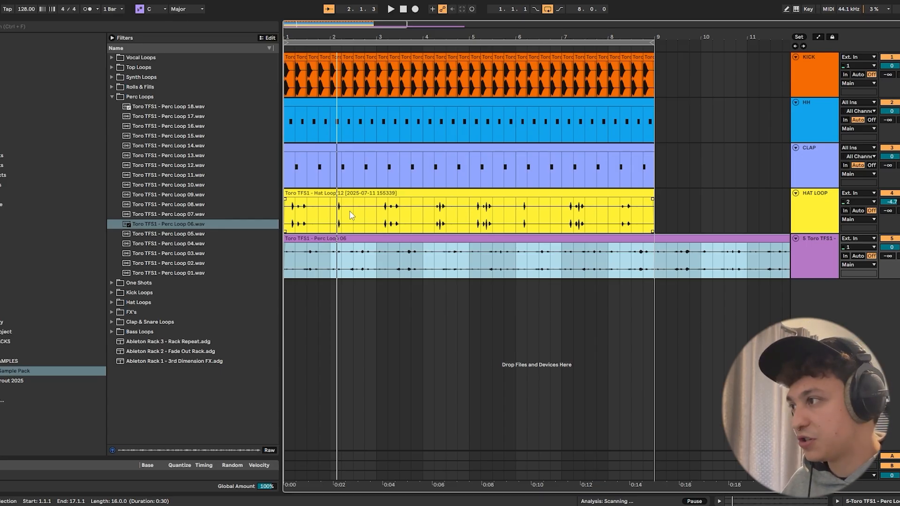
- Remove the one-beat section from 1.2.1 to 1.3.1 from the perc loop and play it back
{"action": "left_click_drag", "start_coordinate": [308, 261], "coordinate": [301, 260]}
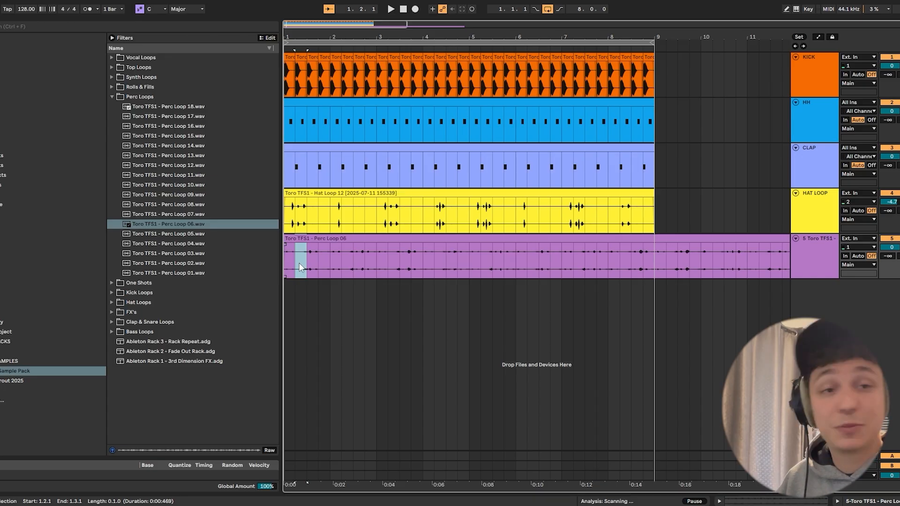
{"action": "key", "text": "ctrl+e"}
{"action": "key", "text": "space"}
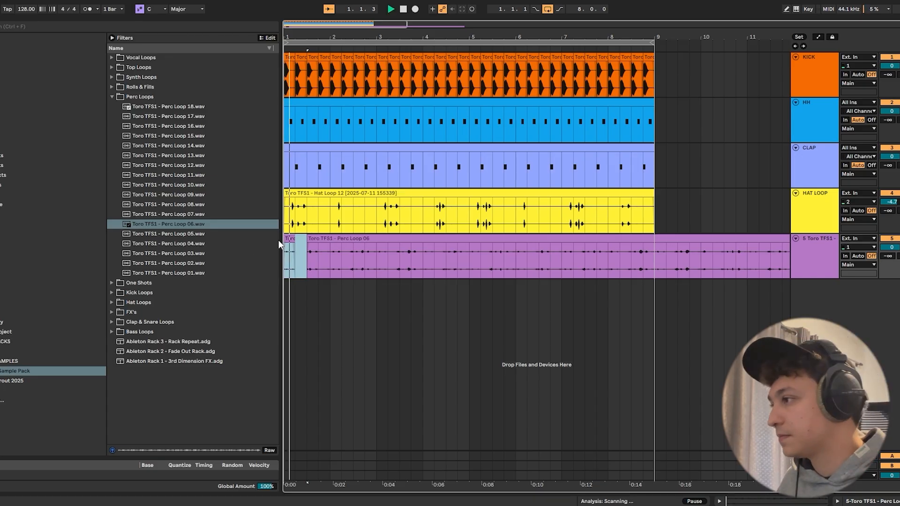
- Try deleting the perc loop section from 1.3.1 to 2.2.1 during playback
{"action": "left_click", "coordinate": [320, 254]}
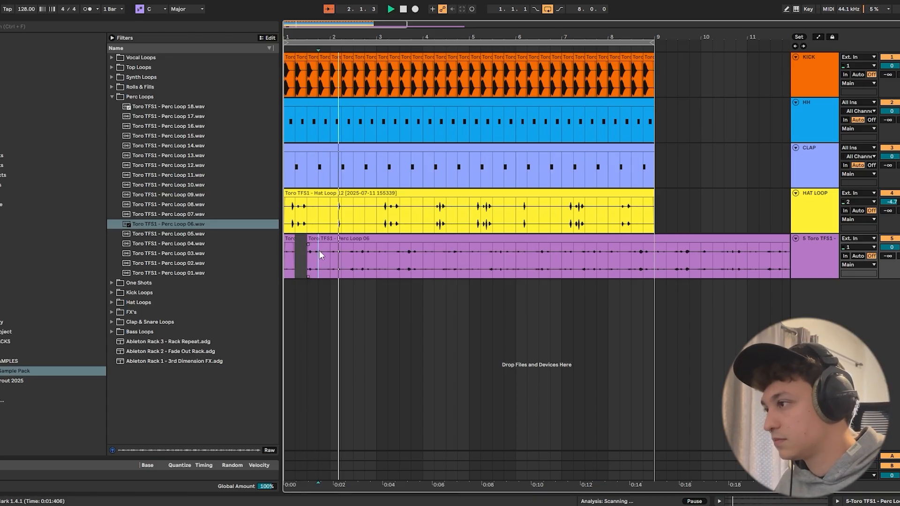
{"action": "key", "text": "ctrl+e"}
{"action": "left_click_drag", "start_coordinate": [338, 250], "coordinate": [310, 252]}
{"action": "key", "text": "Delete"}
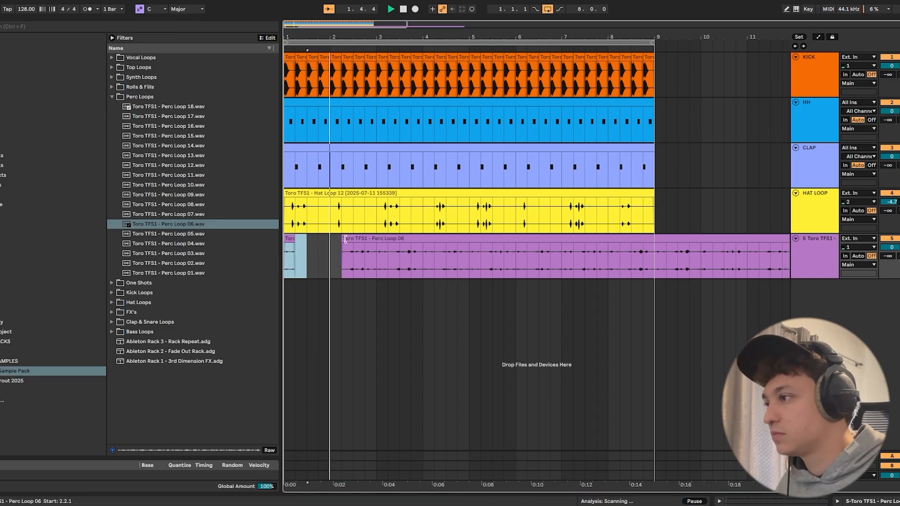
- Remove the perc loop section from 3.1.1 to 3.4.1, keeping the audio from 1.3.1 to 3.1.1
{"action": "left_click", "coordinate": [377, 261]}
{"action": "key", "text": "ctrl+e"}
{"action": "key", "text": "space"}
{"action": "left_click_drag", "start_coordinate": [378, 242], "coordinate": [319, 259]}
{"action": "key", "text": "ctrl+e"}
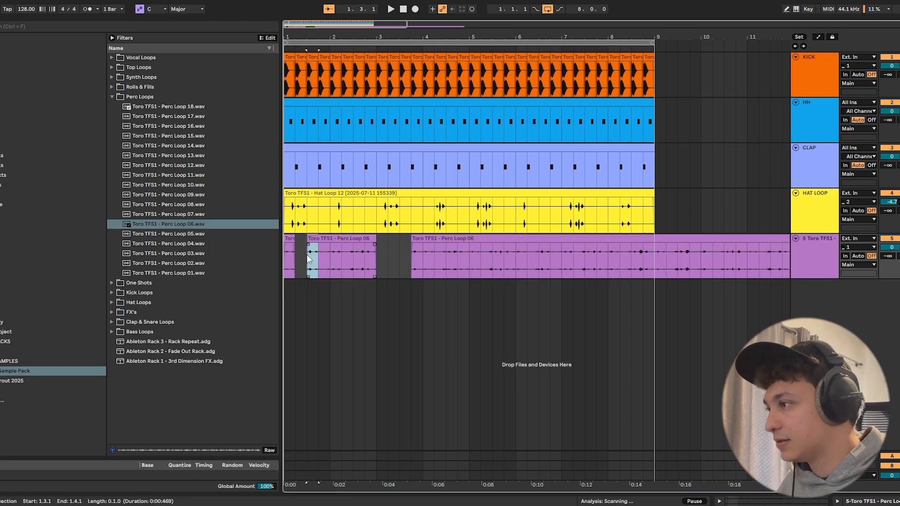
- Split off the perc loop beat from 1.3.1 to 1.4.1, move it to 3.3.1 and play the result from bar 1
{"action": "right_click", "coordinate": [313, 241]}
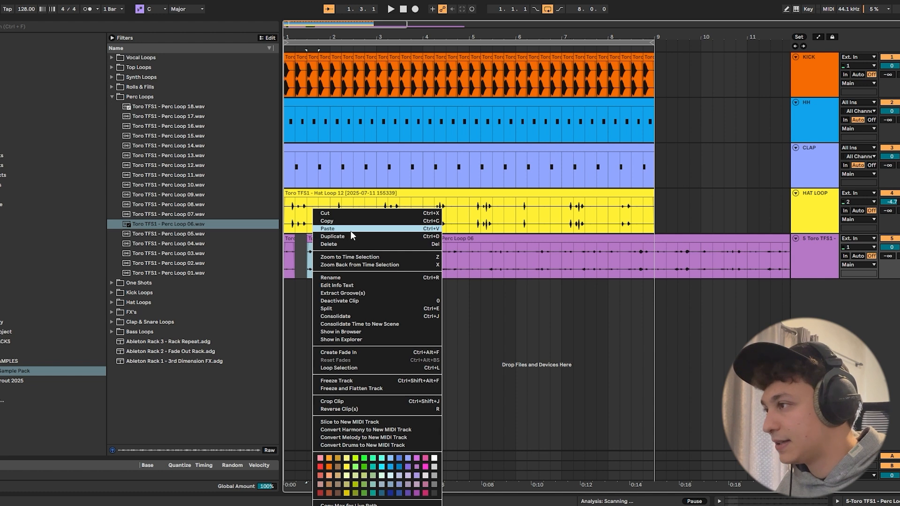
{"action": "left_click", "coordinate": [326, 308]}
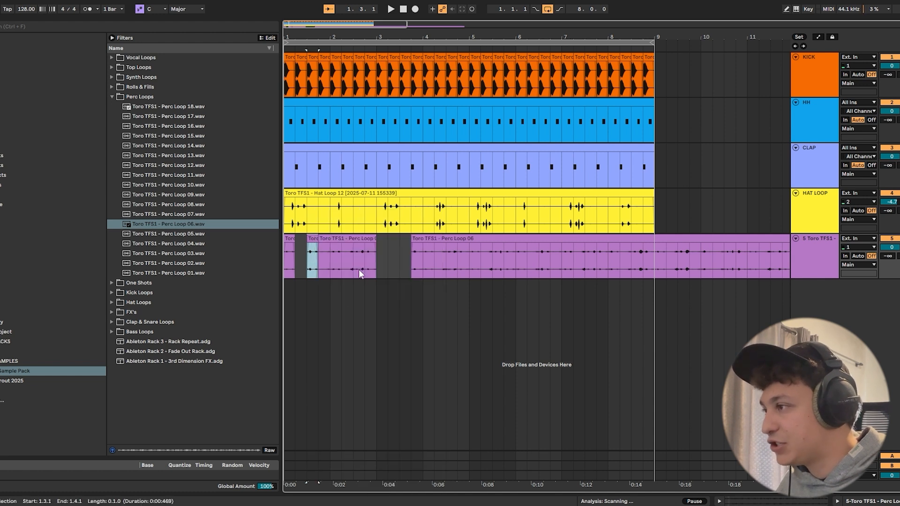
{"action": "left_click", "coordinate": [318, 261]}
{"action": "left_click_drag", "start_coordinate": [318, 261], "coordinate": [401, 251]}
{"action": "key", "text": "ctrl+e"}
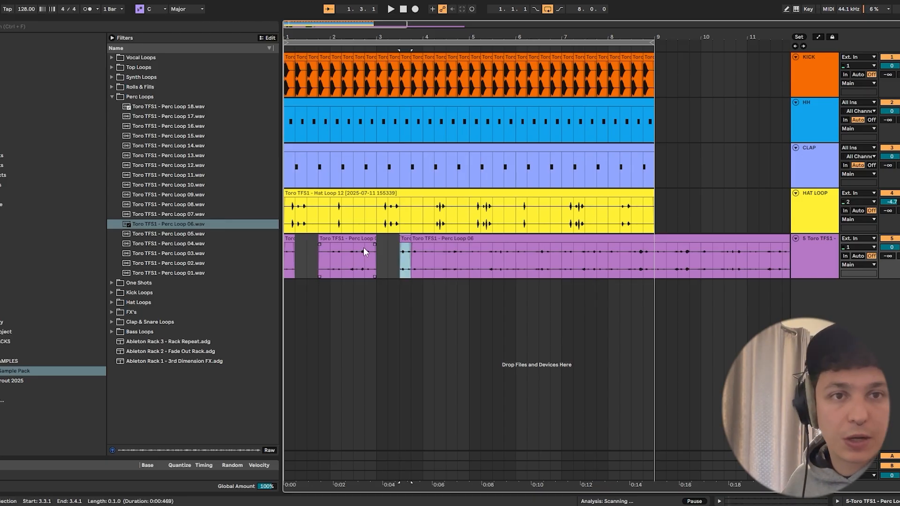
{"action": "left_click_drag", "start_coordinate": [318, 248], "coordinate": [243, 249]}
{"action": "key", "text": "space"}
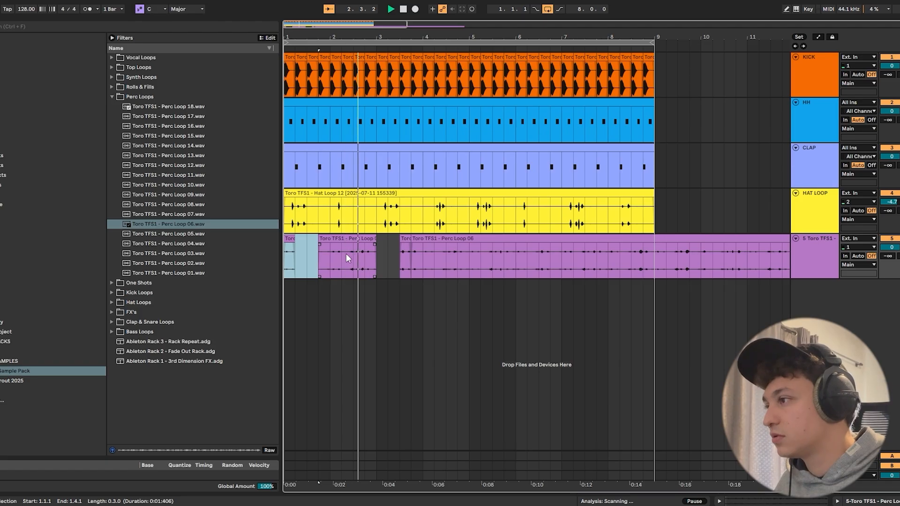
{"action": "key", "text": "space"}
{"action": "left_click", "coordinate": [346, 256]}
{"action": "key", "text": "space"}
- Cut the perc loop in bars 3 to 5 down to the one-beat sections starting at 3.4.1, 4.4.1 and 5.4.1
{"action": "left_click_drag", "start_coordinate": [404, 240], "coordinate": [527, 240]}
{"action": "key", "text": "space"}
{"action": "left_click", "coordinate": [470, 254]}
{"action": "key", "text": "ctrl+e"}
{"action": "left_click", "coordinate": [464, 260]}
{"action": "key", "text": "space"}
{"action": "left_click", "coordinate": [519, 239]}
{"action": "key", "text": "space"}
- Delete the perc loop sections from 6.1.1 to 6.2.1 and 6.3.1 to 6.4.1, and play from 6.2.1
{"action": "left_click", "coordinate": [516, 256]}
{"action": "key", "text": "ctrl+e"}
{"action": "left_click", "coordinate": [504, 256]}
{"action": "key", "text": "space"}
{"action": "key", "text": "space"}
{"action": "left_click_drag", "start_coordinate": [539, 255], "coordinate": [551, 257]}
{"action": "key", "text": "Delete"}
{"action": "left_click", "coordinate": [527, 255]}
- Delete the perc loop sections from 6.4.1 to 7.3.1 and 7.4.1 to 8.1.1, and play from 7.2.1
{"action": "key", "text": "space"}
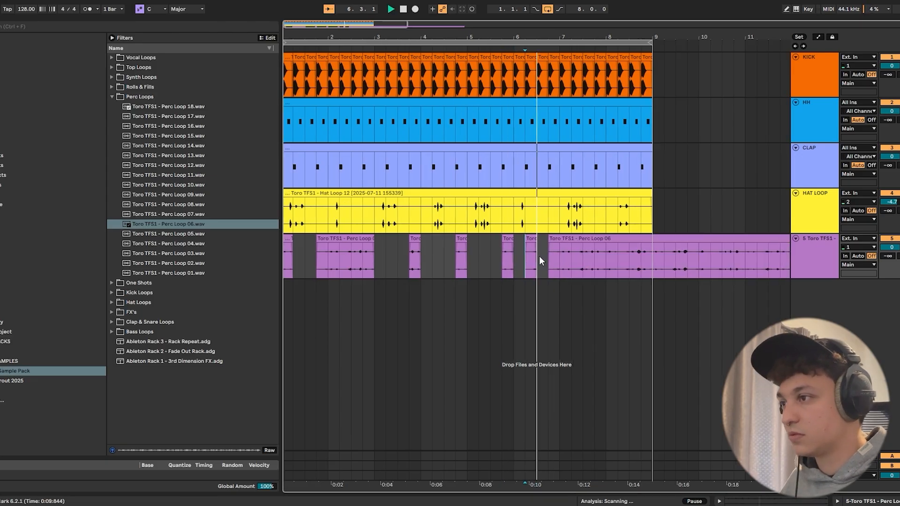
{"action": "key", "text": "space"}
{"action": "left_click", "coordinate": [517, 254]}
{"action": "mouse_move", "coordinate": [517, 254]}
{"action": "left_mouse_down"}
{"action": "mouse_move", "coordinate": [509, 238]}
{"action": "mouse_move", "coordinate": [559, 252]}
{"action": "mouse_move", "coordinate": [538, 239]}
{"action": "left_mouse_up"}
{"action": "key", "text": "Delete"}
{"action": "key", "text": "space"}
{"action": "key", "text": "space"}
{"action": "left_click", "coordinate": [527, 256]}
{"action": "key", "text": "ctrl+e"}
{"action": "left_click", "coordinate": [507, 250]}
{"action": "key", "text": "space"}
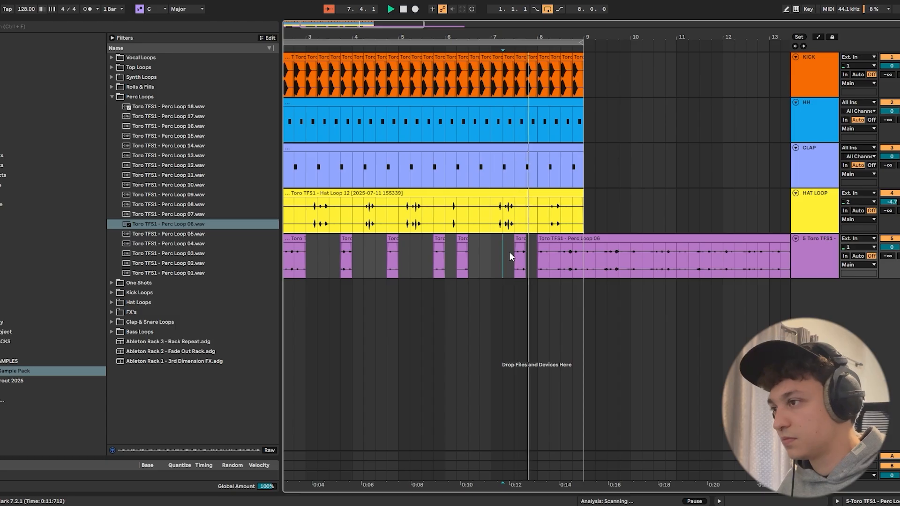
{"action": "key", "text": "space"}
- Set the grid to 1/16, clear the perc loop from about 8.3.4 to 9.1.1 and play back the groove
{"action": "left_click_drag", "start_coordinate": [551, 255], "coordinate": [562, 257]}
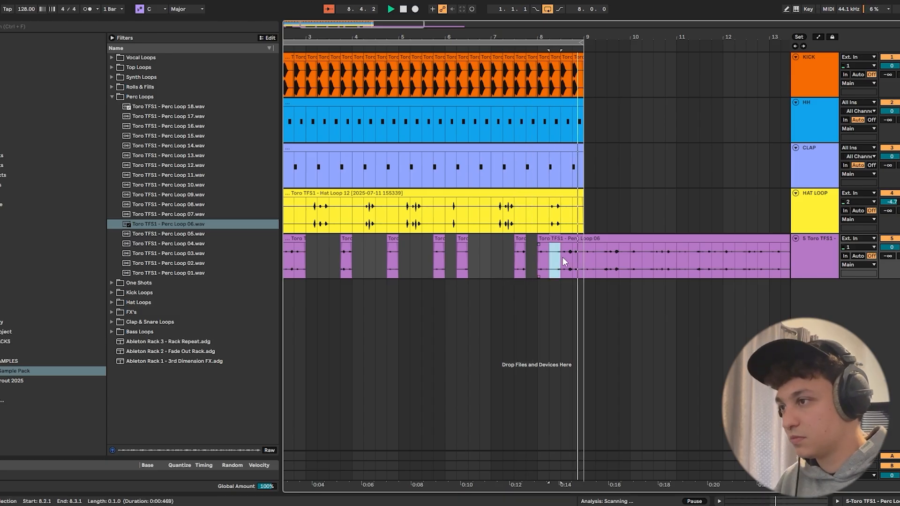
{"action": "right_click", "coordinate": [566, 257]}
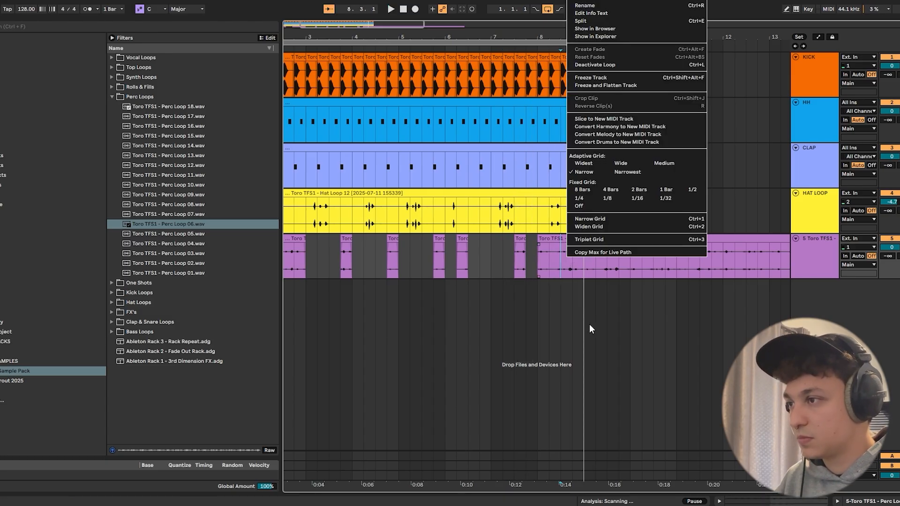
{"action": "left_click", "coordinate": [636, 199]}
{"action": "left_click_drag", "start_coordinate": [591, 262], "coordinate": [277, 257]}
{"action": "key", "text": "Delete"}
{"action": "key", "text": "space"}
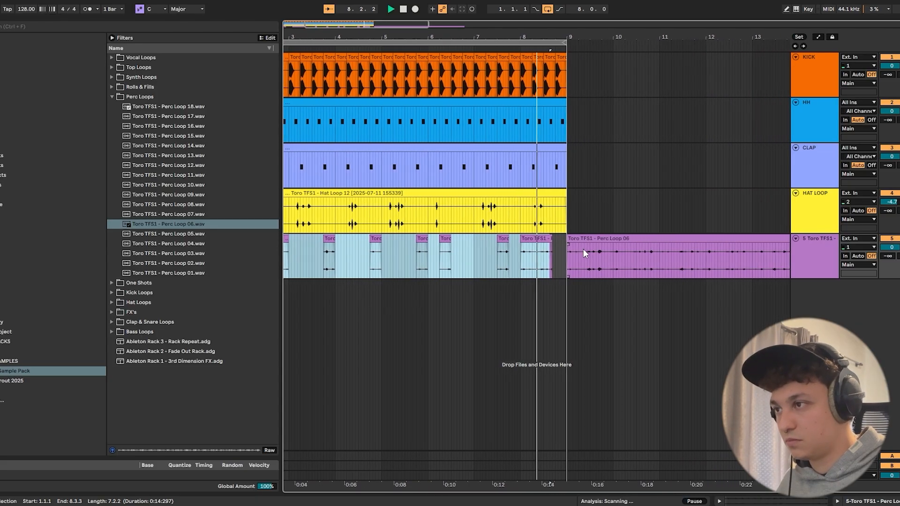
{"action": "key", "text": "space"}
{"action": "left_click", "coordinate": [814, 247]}
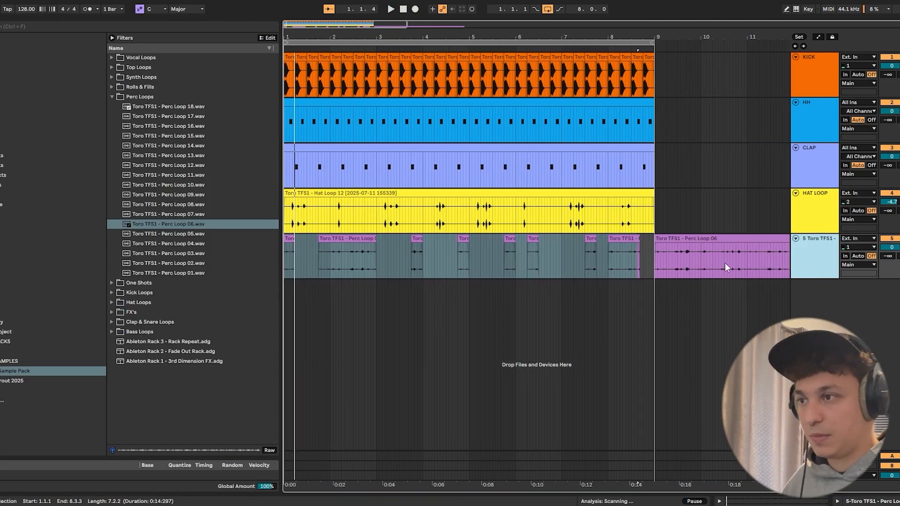
- Add a new audio track below the perc loop track and delete the leftover Perc Loop 06 clip after bar 9
{"action": "key", "text": "ctrl+t"}
{"action": "left_click", "coordinate": [708, 248]}
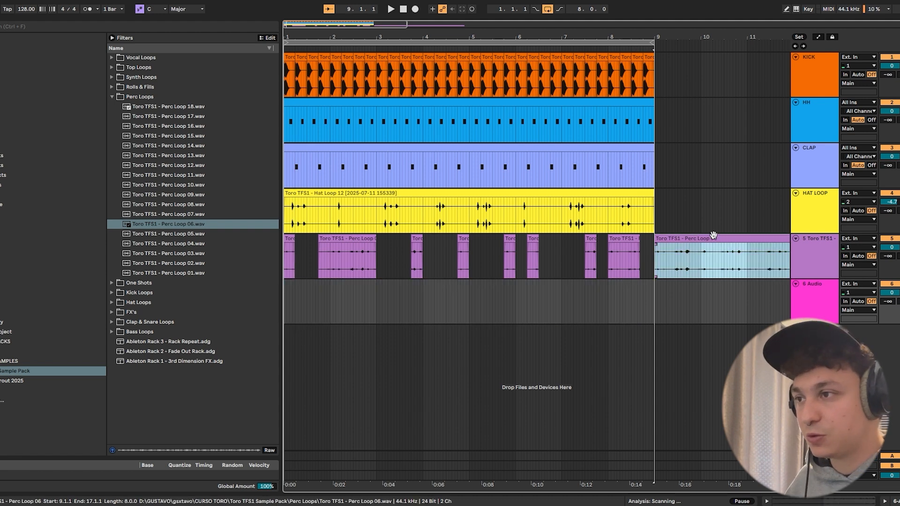
{"action": "key", "text": "Delete"}
{"action": "left_click_drag", "start_coordinate": [311, 37], "coordinate": [310, 37]}
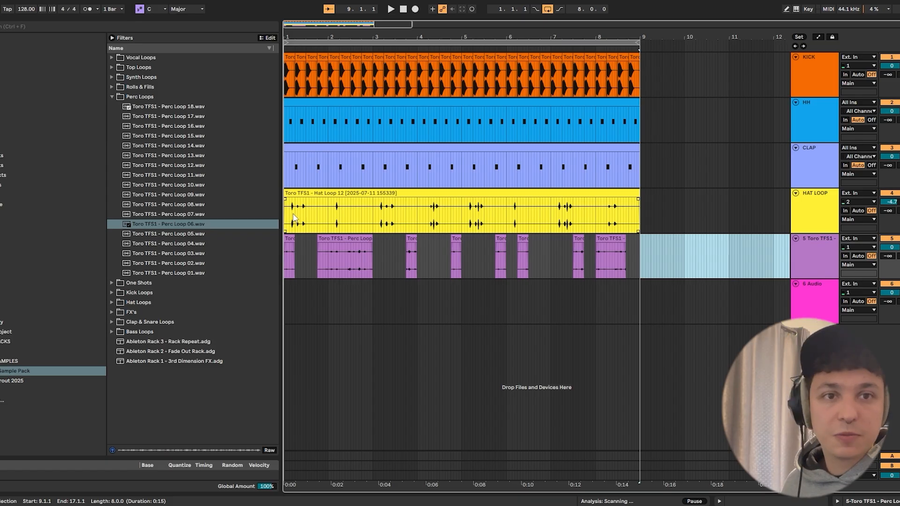
{"action": "left_click_drag", "start_coordinate": [309, 216], "coordinate": [287, 218]}
{"action": "left_click", "coordinate": [323, 206]}
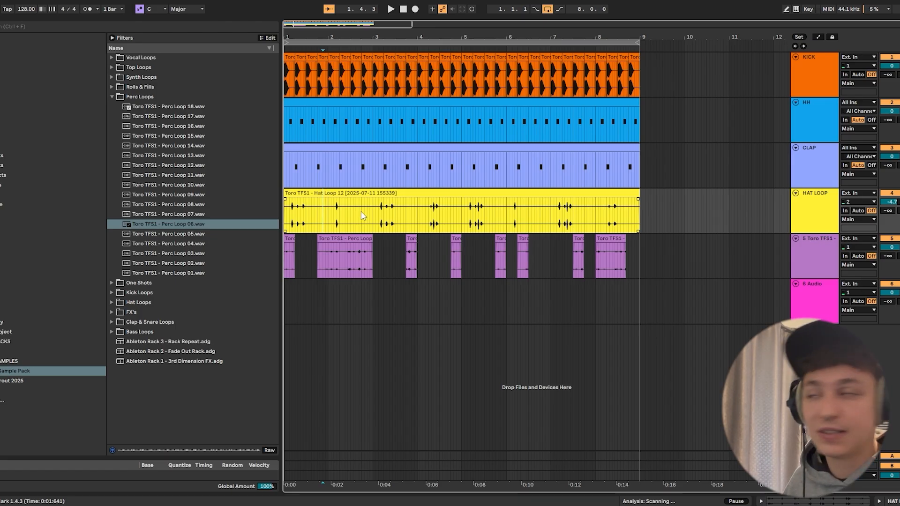
- Place Toro TFS1 - Perc Loop 05 on the new track from about 1.2.3 and clear it from 1.4.1 to about 2.4.2
{"action": "left_click", "coordinate": [201, 235]}
{"action": "left_click_drag", "start_coordinate": [287, 304], "coordinate": [301, 285]}
{"action": "key", "text": "space"}
{"action": "mouse_move", "coordinate": [291, 284]}
{"action": "left_mouse_down"}
{"action": "mouse_move", "coordinate": [329, 305]}
{"action": "mouse_move", "coordinate": [364, 284]}
{"action": "left_mouse_up"}
{"action": "key", "text": "space"}
{"action": "key", "text": "Delete"}
- Play back the edit, split Perc Loop 05 at 3.1.1 and trim the remaining part to start at about 4.3.2
{"action": "key", "text": "space"}
{"action": "left_click", "coordinate": [362, 302]}
{"action": "key", "text": "space"}
{"action": "key", "text": "space"}
{"action": "left_click", "coordinate": [318, 262]}
- Play through bar 4 and cut Perc Loop 05 down to the section from about 4.3.2 to 5.1.1
{"action": "key", "text": "space"}
{"action": "left_click", "coordinate": [372, 295]}
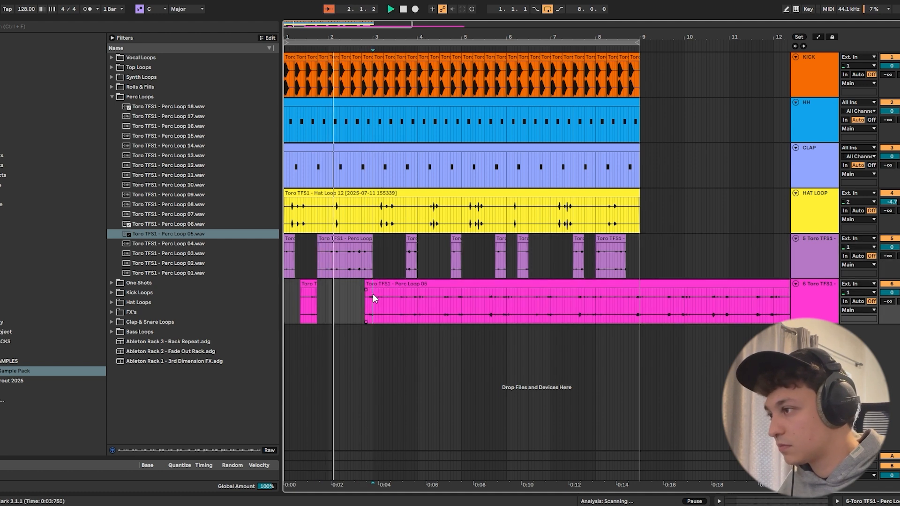
{"action": "key", "text": "ctrl+e"}
{"action": "left_click", "coordinate": [375, 285]}
{"action": "left_click_drag", "start_coordinate": [375, 285], "coordinate": [442, 294]}
{"action": "key", "text": "space"}
{"action": "left_click", "coordinate": [435, 305]}
{"action": "key", "text": "space"}
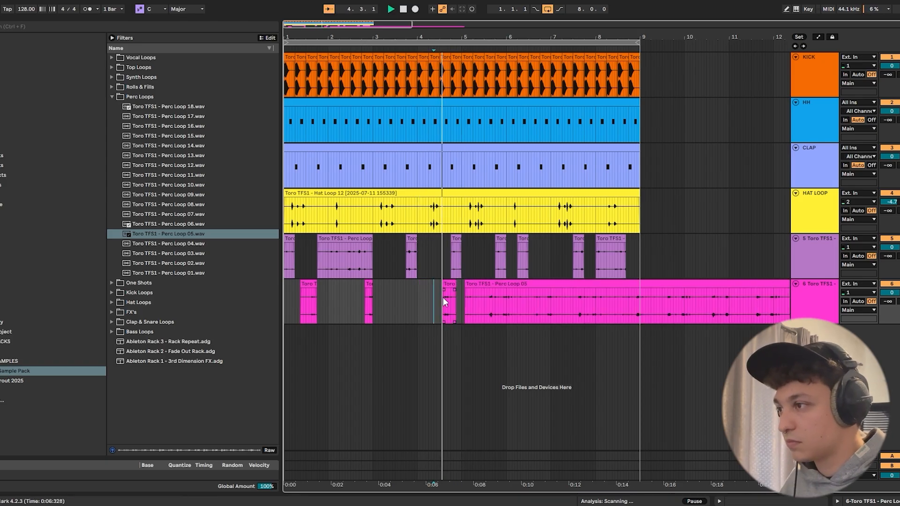
{"action": "left_click_drag", "start_coordinate": [464, 287], "coordinate": [492, 305]}
{"action": "key", "text": "space"}
{"action": "key", "text": "Delete"}
{"action": "left_click_drag", "start_coordinate": [433, 266], "coordinate": [440, 300]}
{"action": "left_click", "coordinate": [448, 303]}
- Cut Perc Loop 05 down to sections at 6.3.1 to 7.1.1 and about 7.4.3 to 8.1.1, and clear bar 8
{"action": "key", "text": "space"}
{"action": "mouse_move", "coordinate": [497, 292]}
{"action": "left_mouse_down"}
{"action": "mouse_move", "coordinate": [567, 305]}
{"action": "mouse_move", "coordinate": [591, 286]}
{"action": "mouse_move", "coordinate": [640, 303]}
{"action": "left_mouse_up"}
{"action": "key", "text": "Delete"}
{"action": "key", "text": "space"}
{"action": "left_click", "coordinate": [597, 300]}
{"action": "key", "text": "Delete"}
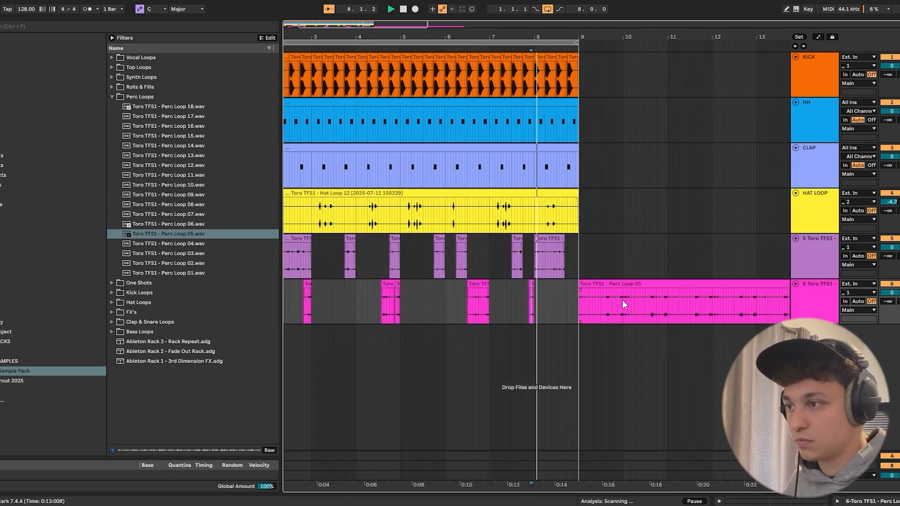
- Undo the clearing of bar 8, delete only the Perc Loop 05 section from 8.1.1 to 8.4.2, and play from 7.3.4
{"action": "key", "text": "ctrl+z"}
{"action": "left_click", "coordinate": [600, 303]}
{"action": "left_click_drag", "start_coordinate": [595, 304], "coordinate": [631, 303]}
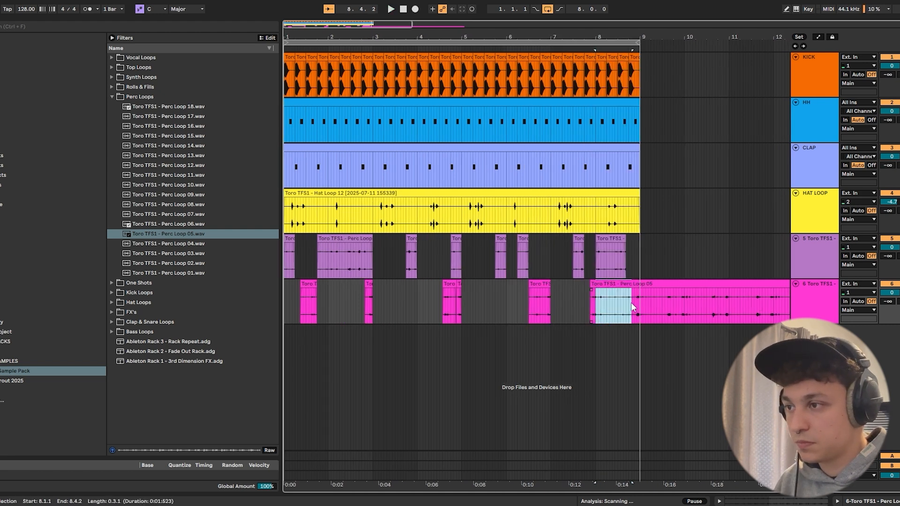
{"action": "key", "text": "Delete"}
{"action": "key", "text": "space"}
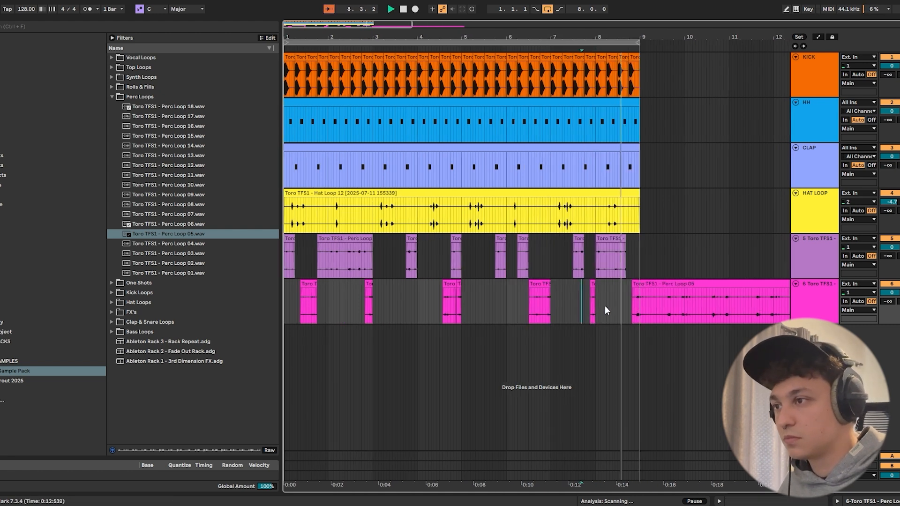
- Extend the last Perc Loop 05 section back to about 8.4.1, split it at 9.1.1 and delete everything after that
{"action": "left_click_drag", "start_coordinate": [632, 285], "coordinate": [629, 285]}
{"action": "key", "text": "space"}
{"action": "left_click", "coordinate": [641, 303]}
{"action": "key", "text": "ctrl+e"}
{"action": "left_click", "coordinate": [648, 285]}
{"action": "key", "text": "Delete"}
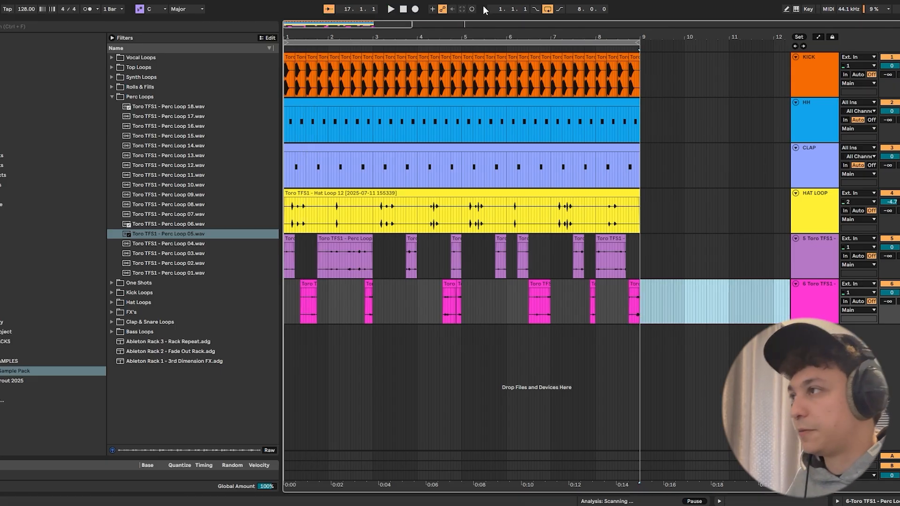
- Name both perc loop tracks PERCS and insert a new audio track below the KICK track
{"action": "right_click", "coordinate": [814, 256]}
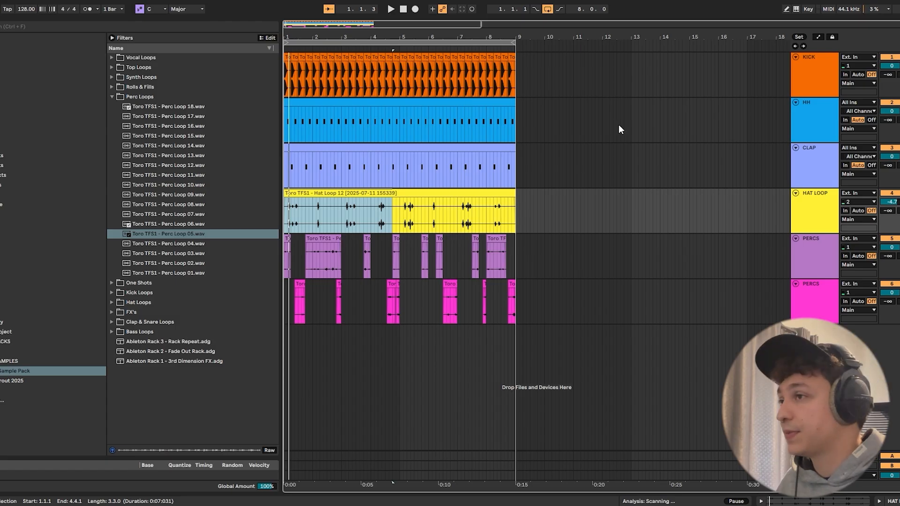
{"action": "left_click", "coordinate": [789, 82]}
{"action": "key", "text": "ctrl+t"}
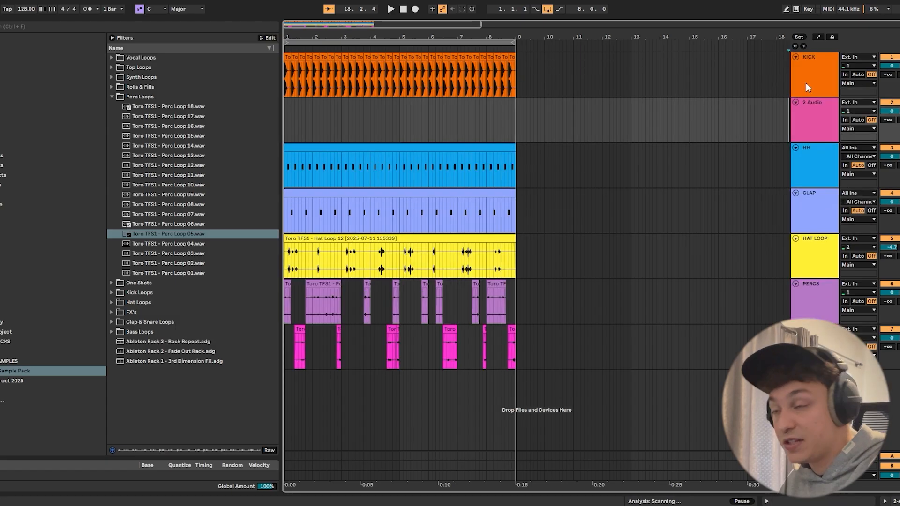
{"action": "left_click", "coordinate": [814, 145]}
- Place Toro TFS1 - Bass Loop 01 from the Bass Loops folder on the new track at 1.1.1 and play it with the groove
{"action": "left_click", "coordinate": [112, 96]}
{"action": "left_click", "coordinate": [112, 156]}
{"action": "left_click", "coordinate": [168, 166]}
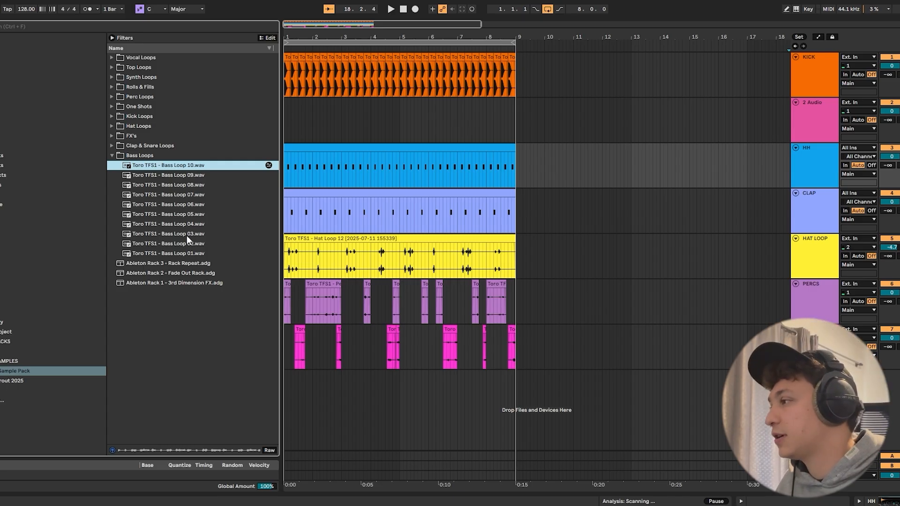
{"action": "left_click", "coordinate": [402, 123]}
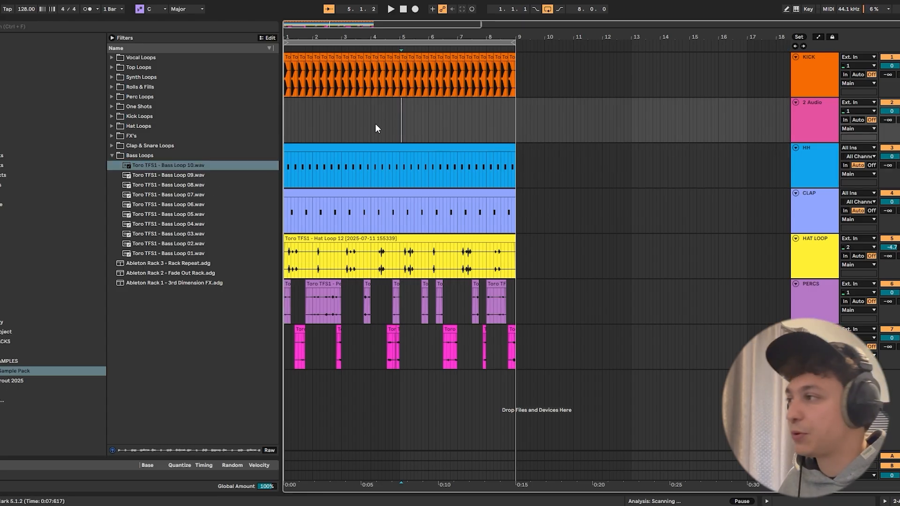
{"action": "left_click", "coordinate": [189, 254]}
{"action": "left_click_drag", "start_coordinate": [172, 253], "coordinate": [302, 119]}
{"action": "key", "text": "space"}
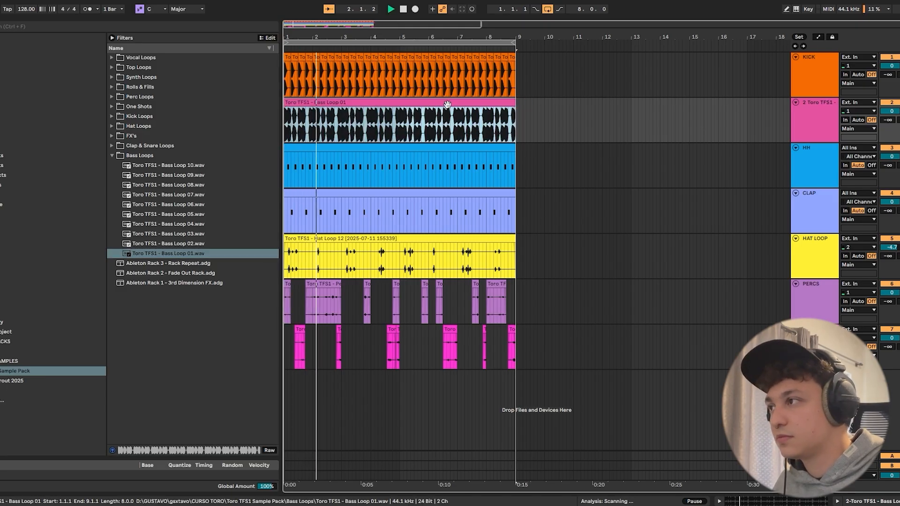
{"action": "left_click_drag", "start_coordinate": [308, 38], "coordinate": [313, 82]}
{"action": "key", "text": "space"}
- Select the bass under the kick from 3.1.1 to 3.1.3 and add a Compressor audio effect to the bass loop track
{"action": "left_click", "coordinate": [422, 122]}
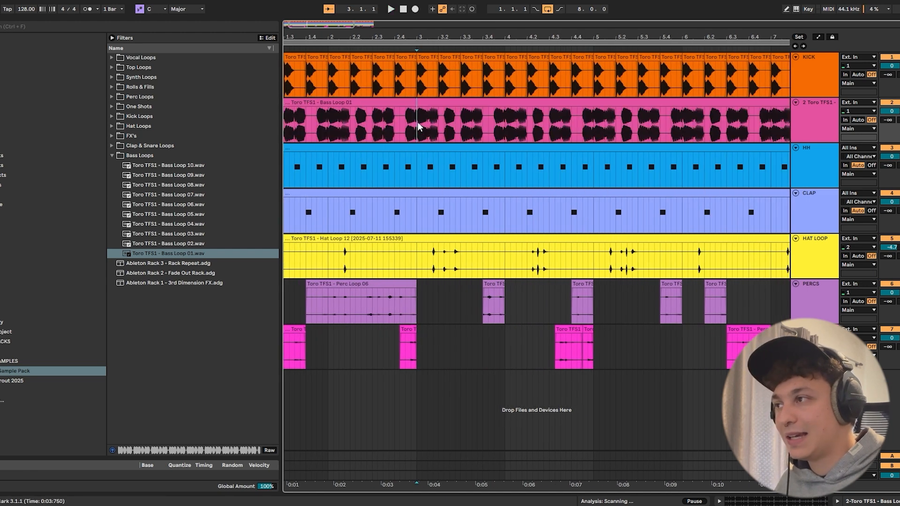
{"action": "left_click_drag", "start_coordinate": [417, 124], "coordinate": [426, 124]}
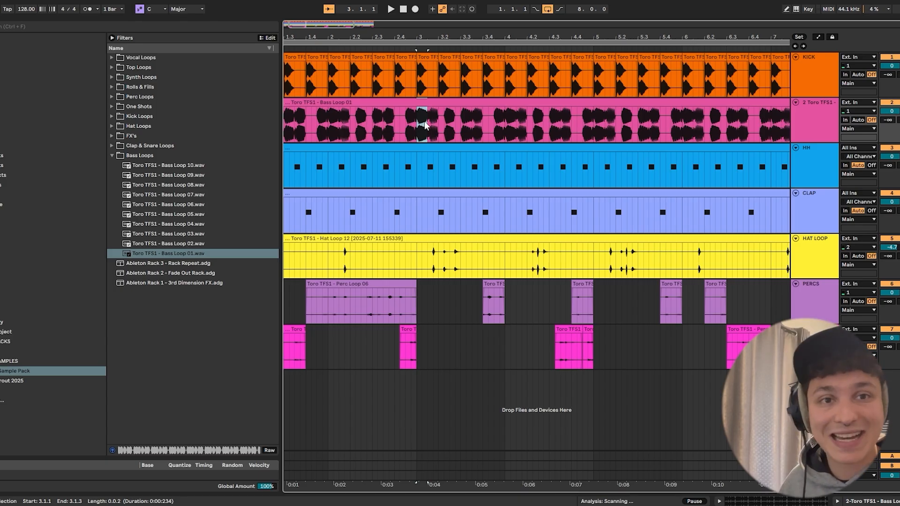
{"action": "key", "text": "ctrl+alt+l"}
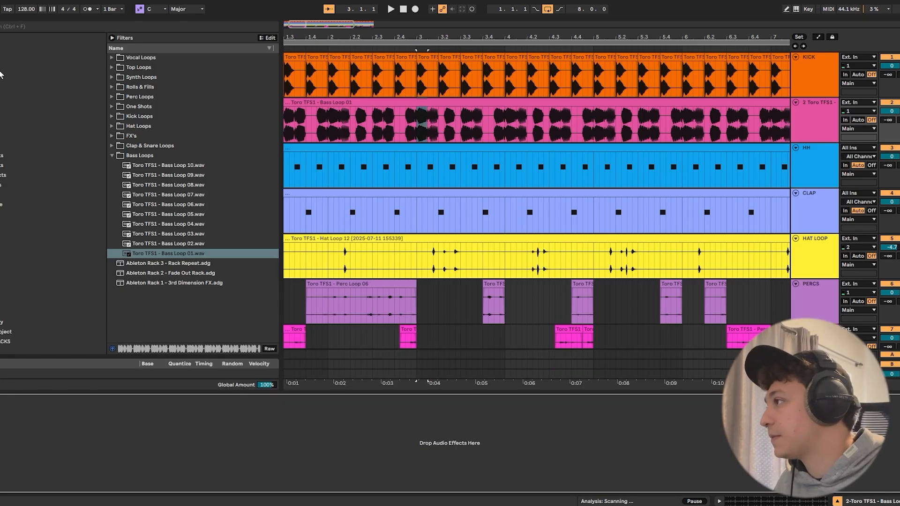
{"action": "left_click", "coordinate": [5, 175]}
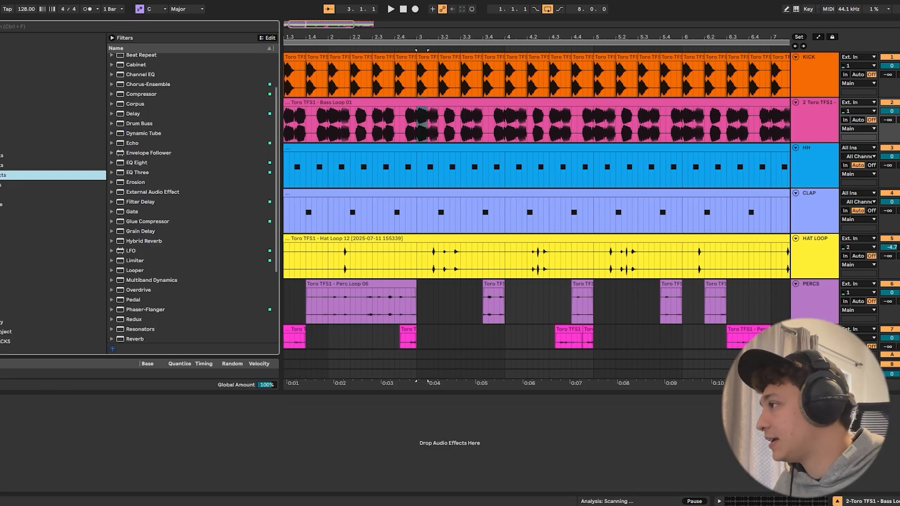
{"action": "left_click", "coordinate": [138, 95]}
{"action": "key", "text": "Return"}
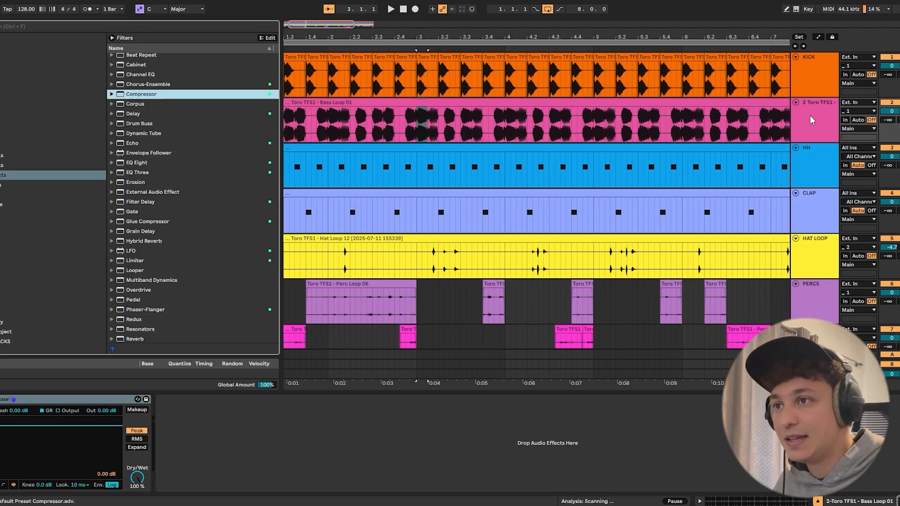
- Enable the Compressor's sidechain on the bass track and set its audio source to KICK
{"action": "left_click", "coordinate": [15, 398]}
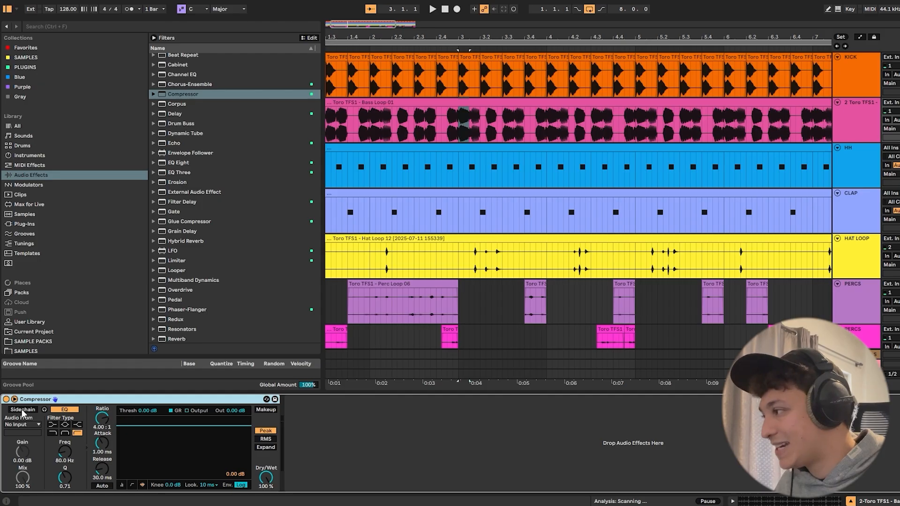
{"action": "left_click", "coordinate": [23, 424]}
{"action": "left_click", "coordinate": [24, 425]}
{"action": "left_click", "coordinate": [23, 424]}
{"action": "left_click", "coordinate": [18, 338]}
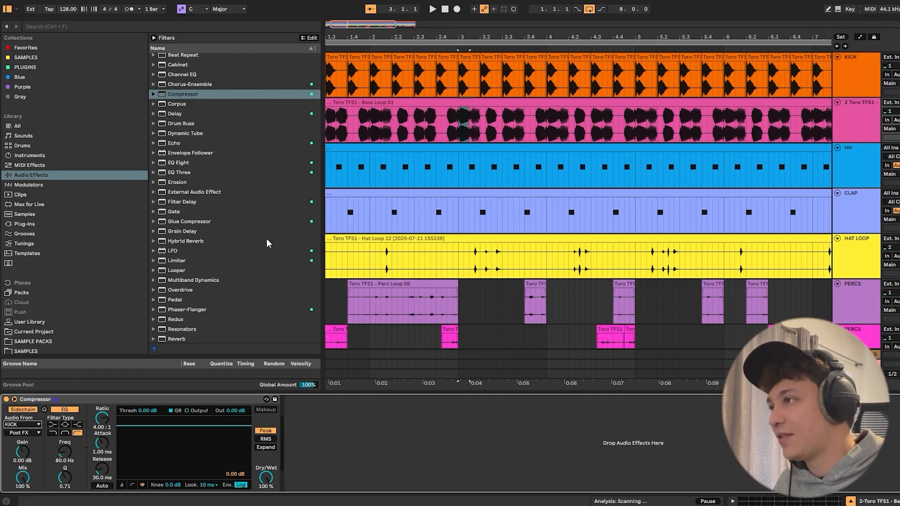
- Lower the Compressor's threshold to -16.8 dB and play back the sidechained bass
{"action": "left_click_drag", "start_coordinate": [171, 425], "coordinate": [171, 452]}
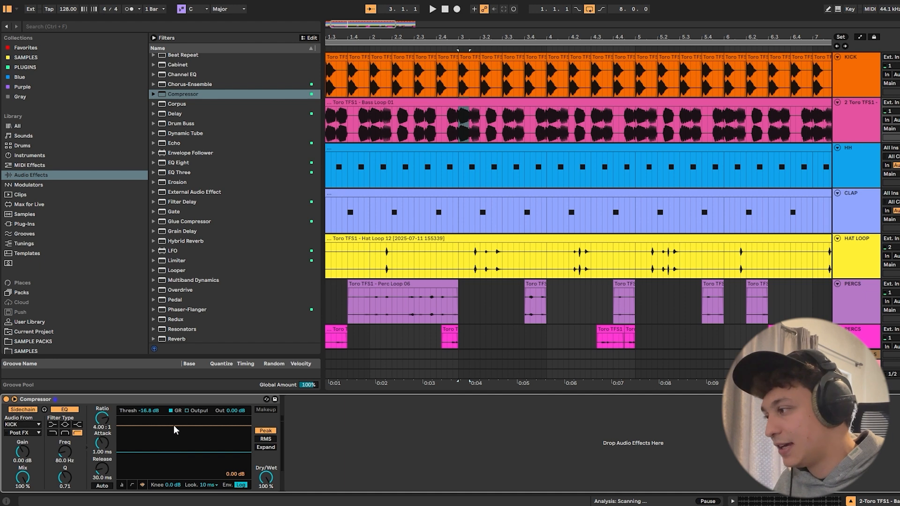
{"action": "key", "text": "space"}
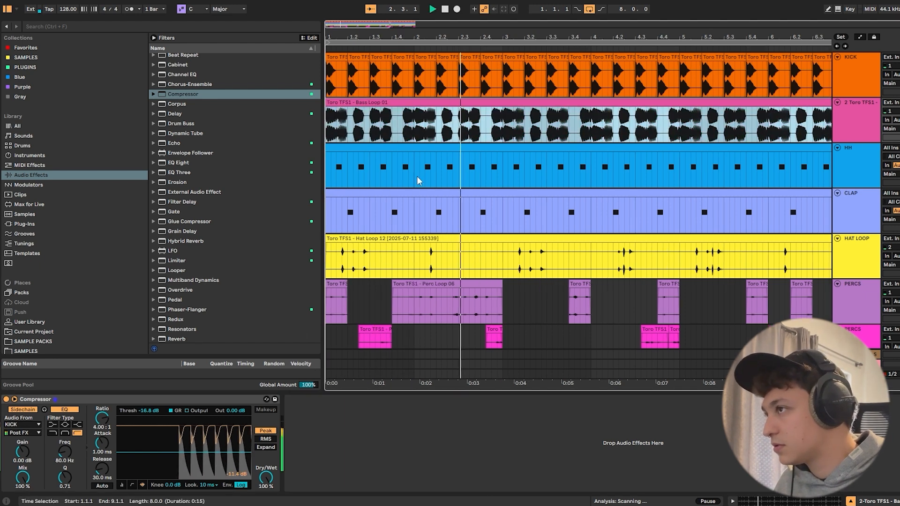
{"action": "key", "text": "space"}
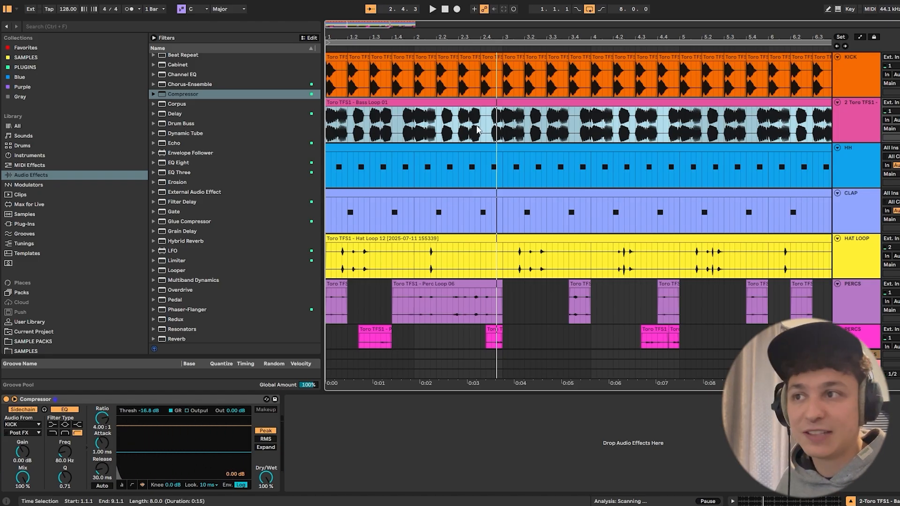
- Check the bass track's mixer level, reduce the Bass Loop 01 clip gain to -6.2 dB and play it back
{"action": "key", "text": "Tab"}
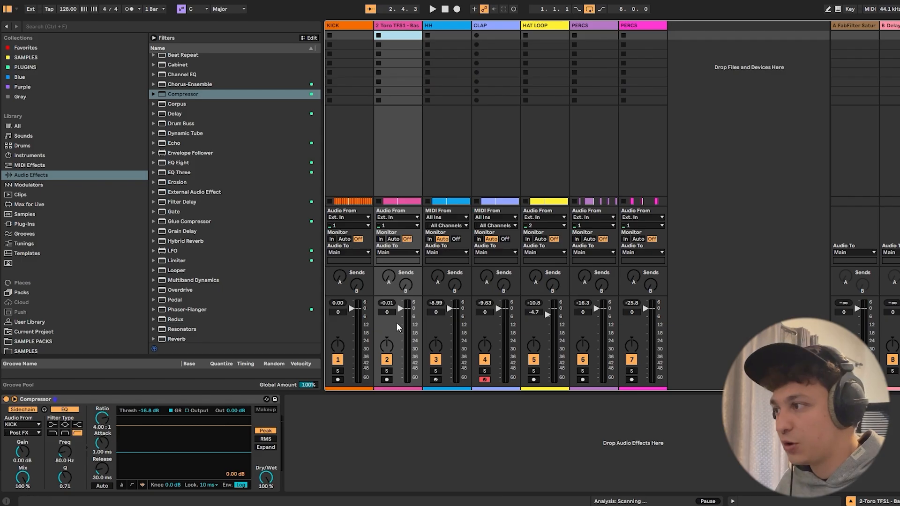
{"action": "key", "text": "Tab"}
{"action": "double_click", "coordinate": [768, 111]}
{"action": "left_click_drag", "start_coordinate": [154, 252], "coordinate": [155, 255]}
{"action": "key", "text": "space"}
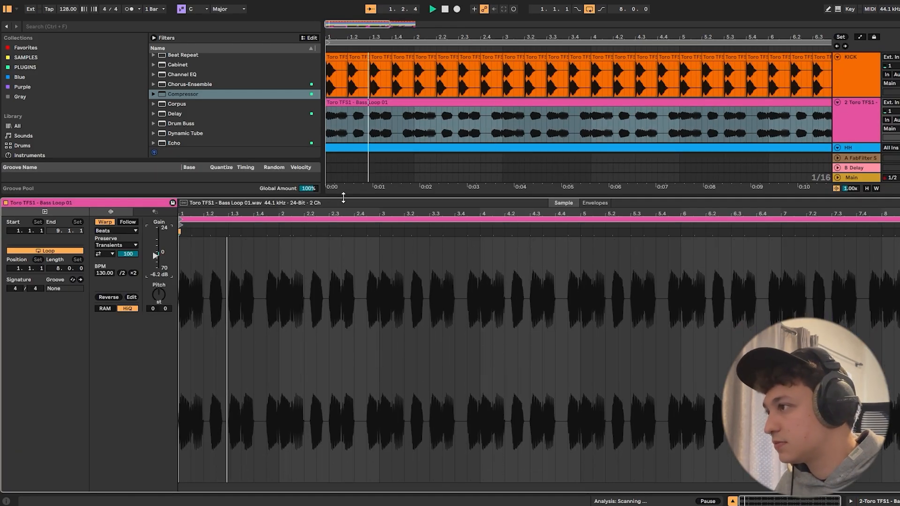
- Show the bass track's Compressor, check the bass level in the mixer and play the groove from the start
{"action": "key", "text": "ctrl+alt+l"}
{"action": "double_click", "coordinate": [849, 92]}
{"action": "left_click", "coordinate": [850, 110]}
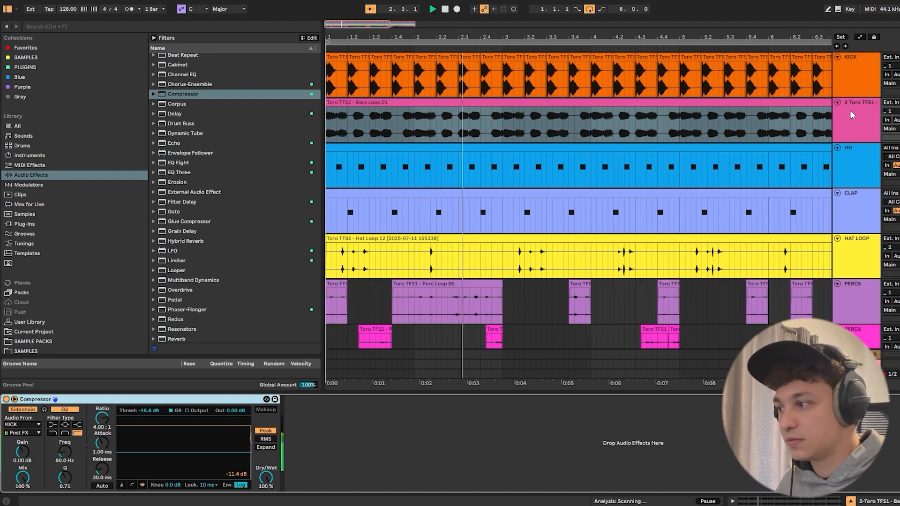
{"action": "key", "text": "Tab"}
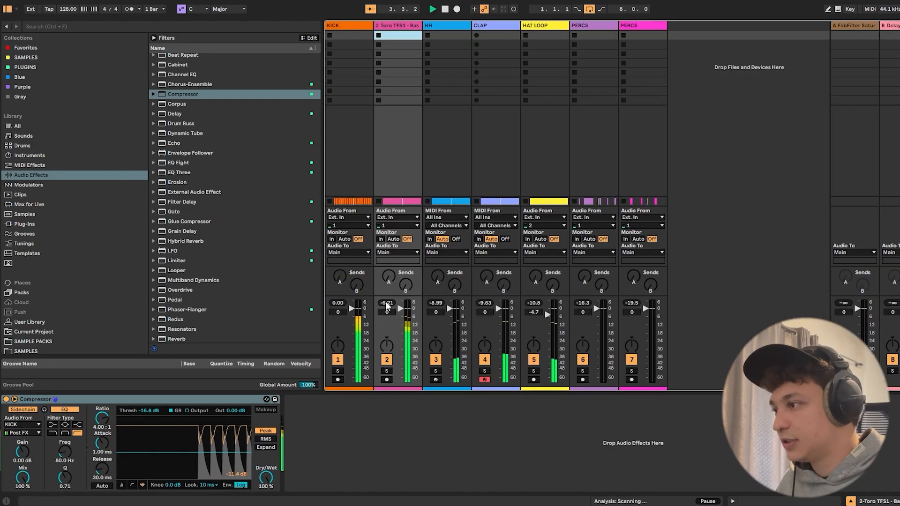
{"action": "key", "text": "Tab"}
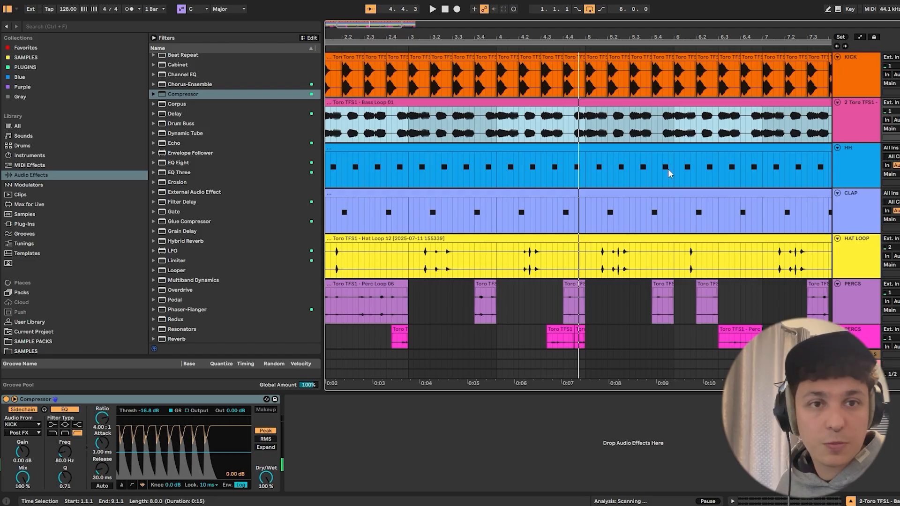
{"action": "left_click_drag", "start_coordinate": [614, 145], "coordinate": [235, 144]}
{"action": "key", "text": "space"}
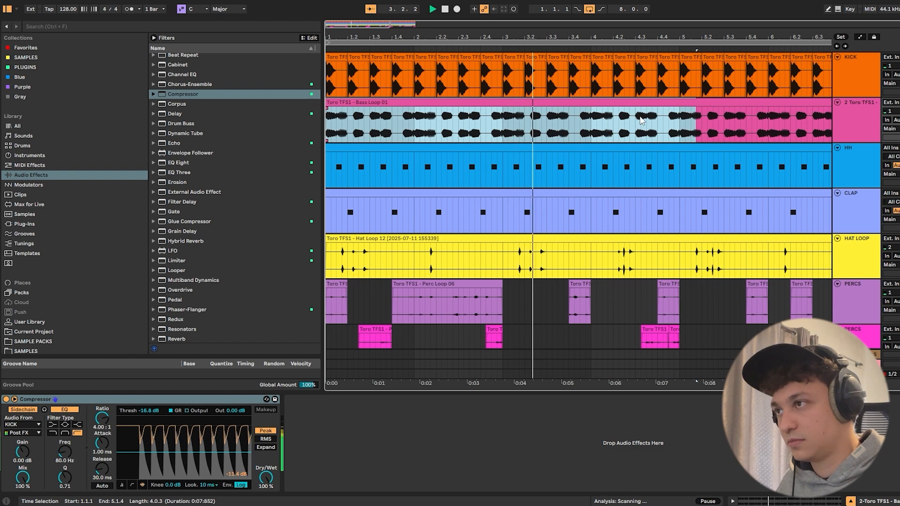
{"action": "left_click_drag", "start_coordinate": [574, 38], "coordinate": [575, 21]}
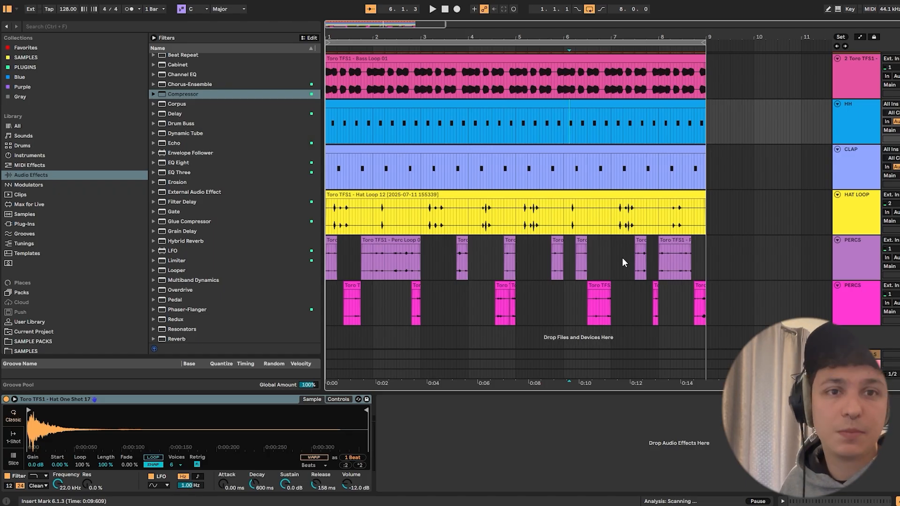
- Add two new audio tracks below the lower PERCS track
{"action": "left_click", "coordinate": [859, 298]}
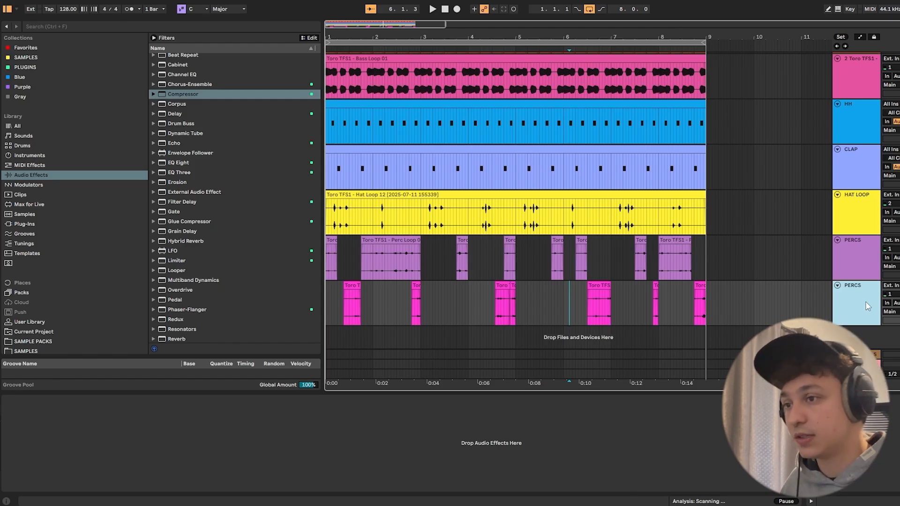
{"action": "key", "text": "ctrl+t"}
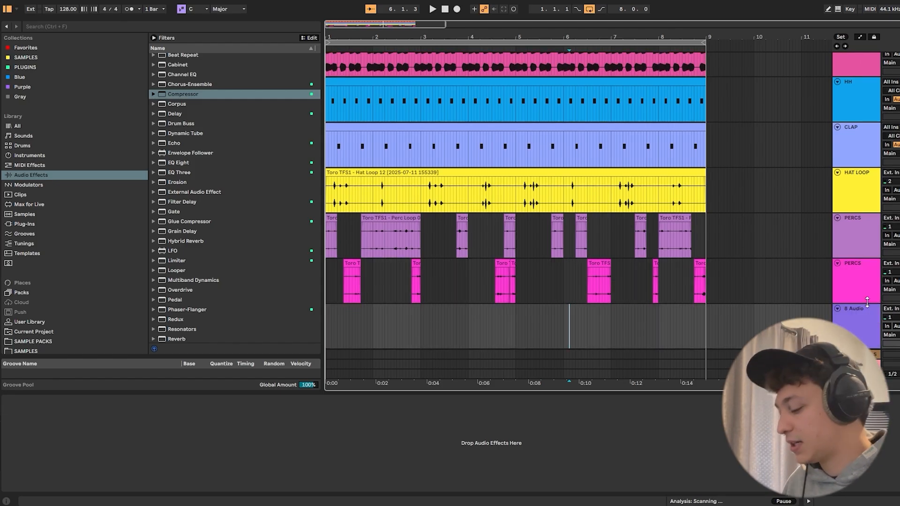
{"action": "key", "text": "ctrl+t"}
- Open the Toro TFS1 Sample Pack folder in the browser and collapse its Bass Loops subfolder
{"action": "scroll", "coordinate": [70, 235], "scroll_direction": "down", "scroll_amount": 2}
{"action": "left_click", "coordinate": [42, 319]}
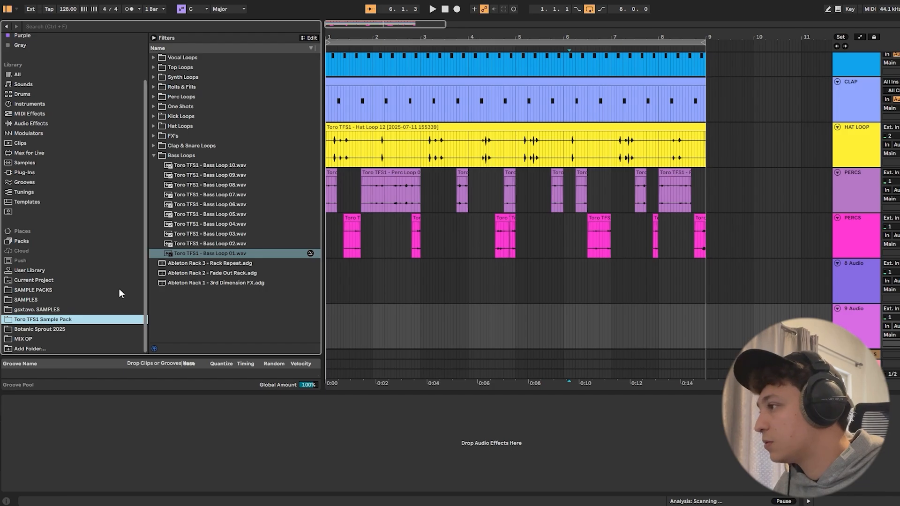
{"action": "left_click", "coordinate": [101, 321]}
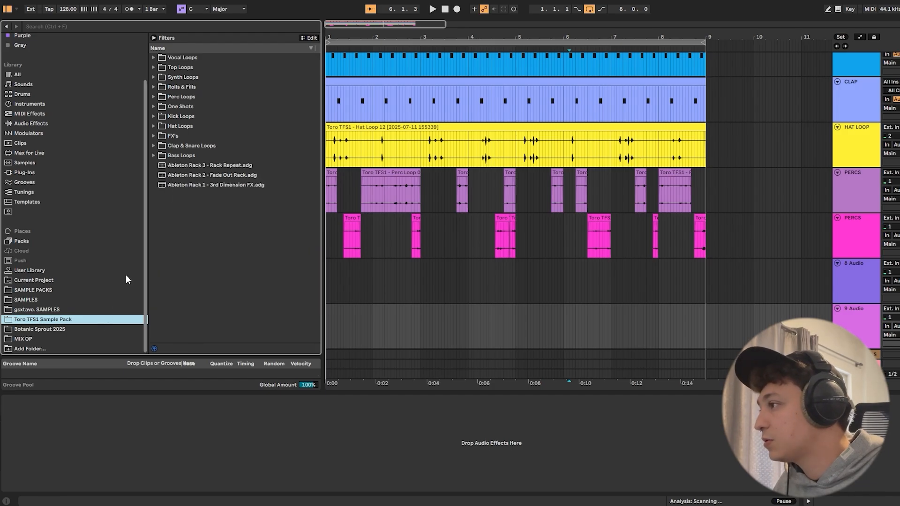
- Open the Synth Loops folder and audition Synth Loop 14 and Synth Loop 13 - Gm against the groove
{"action": "double_click", "coordinate": [182, 77]}
{"action": "left_click", "coordinate": [204, 87]}
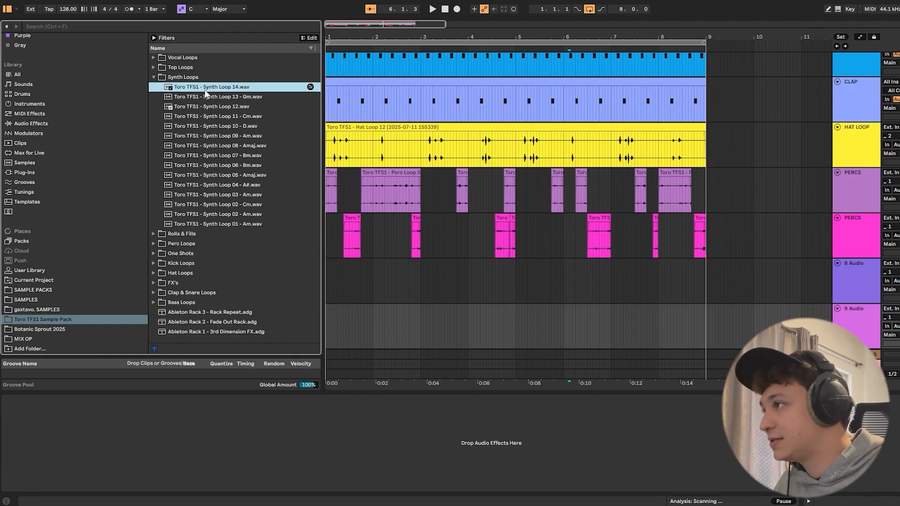
{"action": "key", "text": "space"}
{"action": "left_click", "coordinate": [253, 97]}
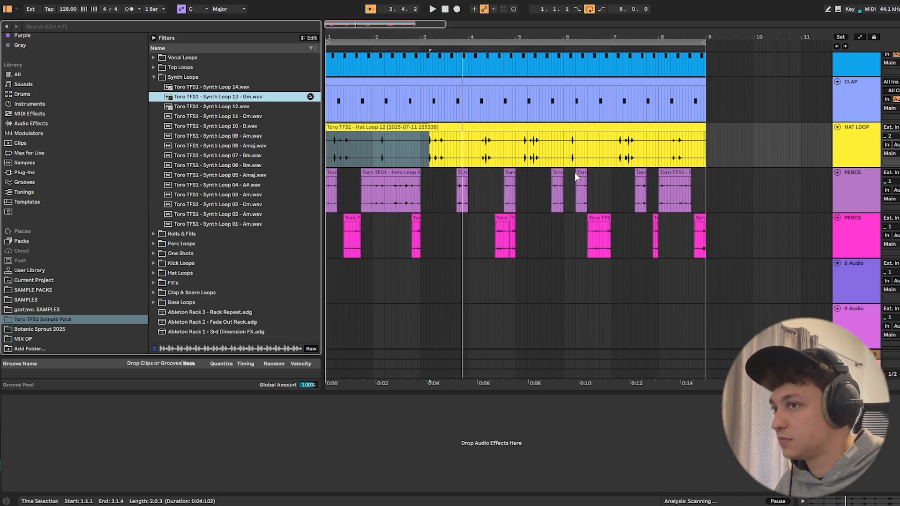
- Insert a MIDI track below the lower PERCS track and load Toro TFS1 - Synth Loop 13 - Gm into a Simpler on it
{"action": "left_click", "coordinate": [854, 253]}
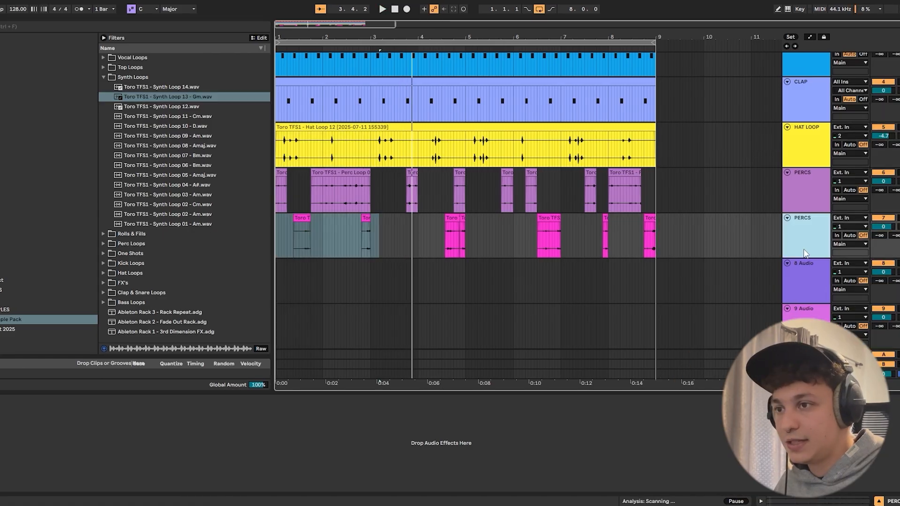
{"action": "right_click", "coordinate": [798, 219]}
{"action": "left_click", "coordinate": [818, 317]}
{"action": "left_click_drag", "start_coordinate": [187, 97], "coordinate": [216, 436]}
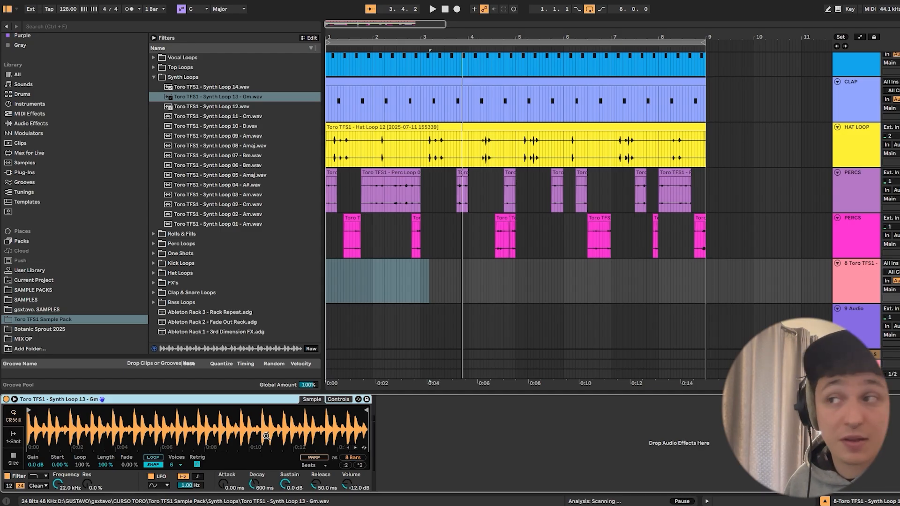
{"action": "left_click", "coordinate": [378, 188]}
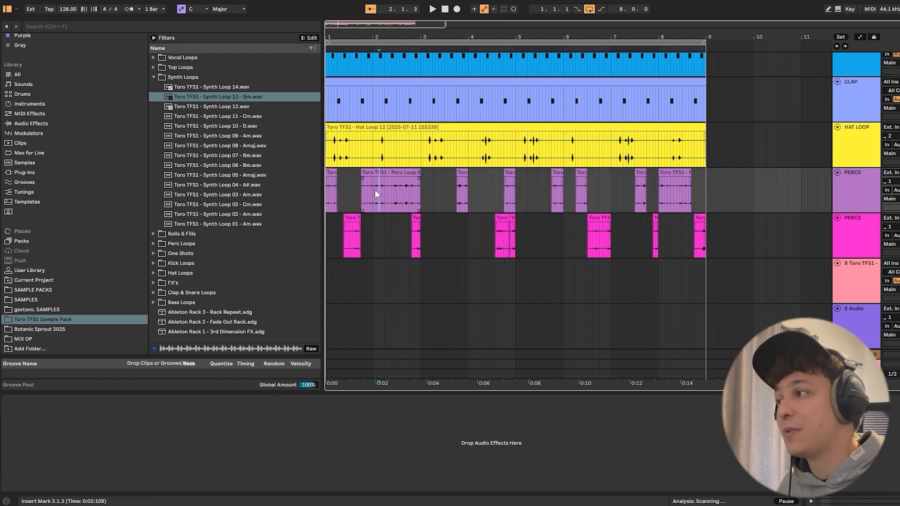
{"action": "left_click_drag", "start_coordinate": [374, 191], "coordinate": [416, 215]}
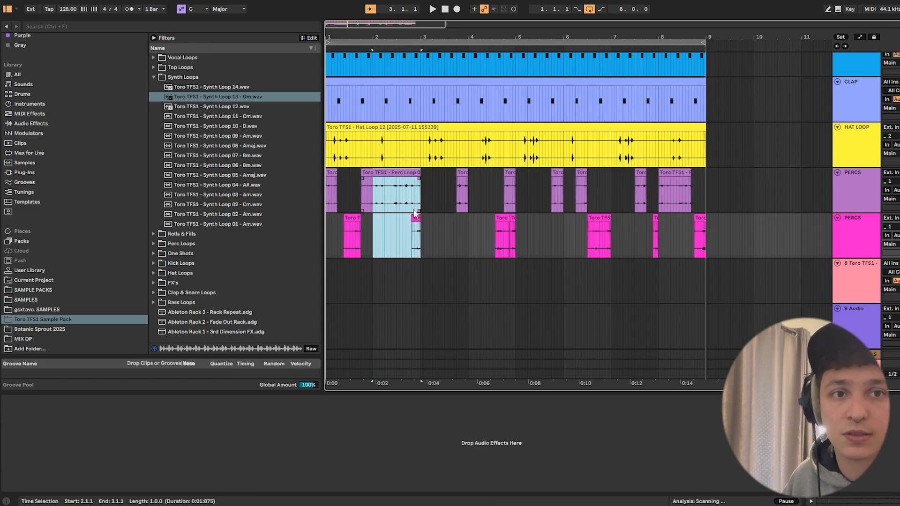
- Switch the Synth Loop 13 Simpler to Slice mode and look closer at the slices in its waveform
{"action": "left_click", "coordinate": [843, 277]}
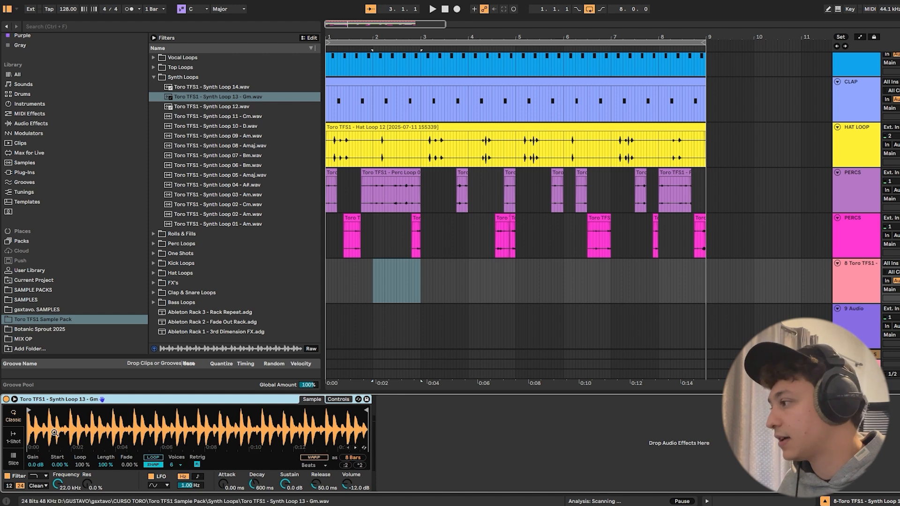
{"action": "left_click", "coordinate": [14, 460]}
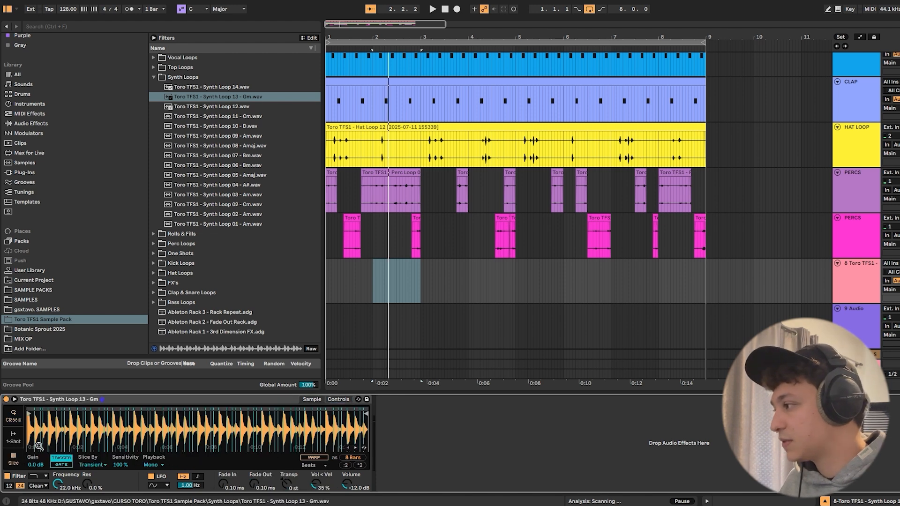
{"action": "left_click", "coordinate": [13, 436]}
{"action": "left_click", "coordinate": [14, 458]}
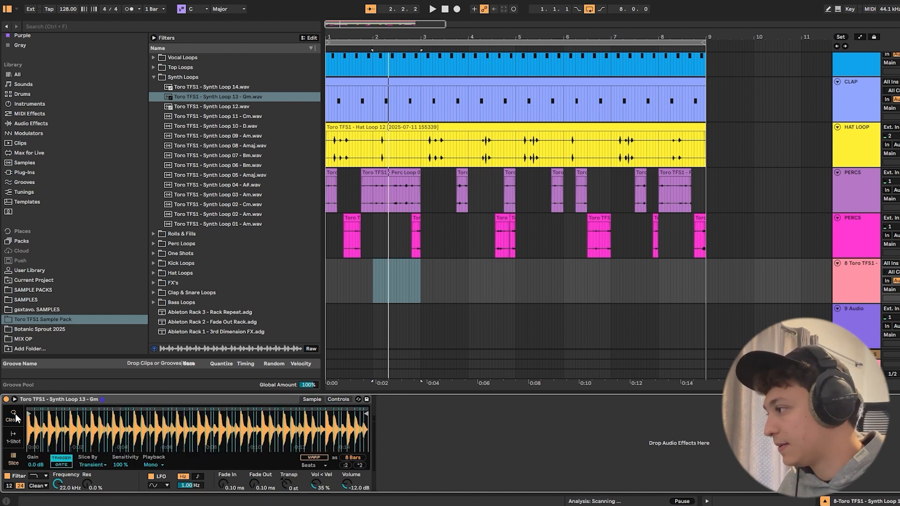
{"action": "scroll", "coordinate": [55, 421], "scroll_direction": "up", "scroll_amount": 5}
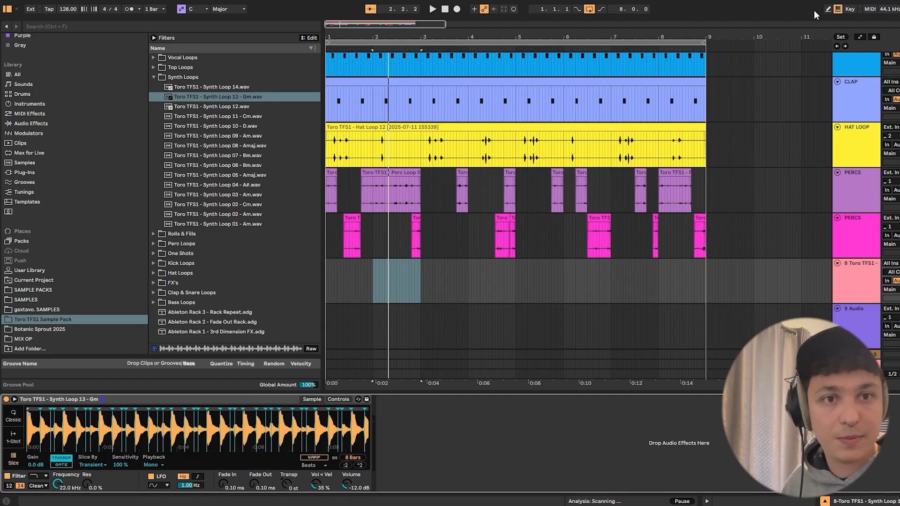
- Audition the sliced synth loop by playing different slices with the computer MIDI keyboard
{"action": "key", "text": "f"}
{"action": "key", "text": "a"}
{"action": "key", "text": "s"}
{"action": "key", "text": "f"}
{"action": "key", "text": "e"}
{"action": "key", "text": "h"}
{"action": "key", "text": "j"}
{"action": "key", "text": "g"}
{"action": "key", "text": "j"}
{"action": "key", "text": "h"}
{"action": "key", "text": "f"}
{"action": "key", "text": "s"}
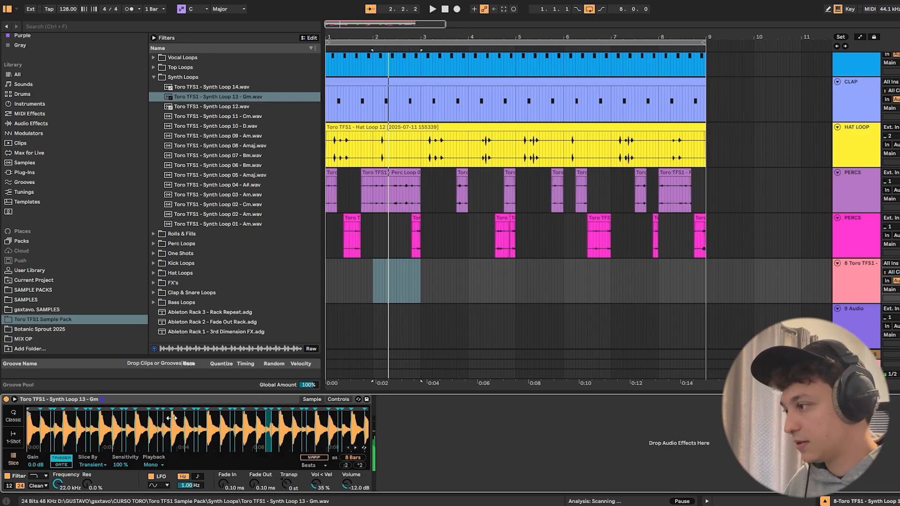
{"action": "key", "text": "a"}
{"action": "key", "text": "w"}
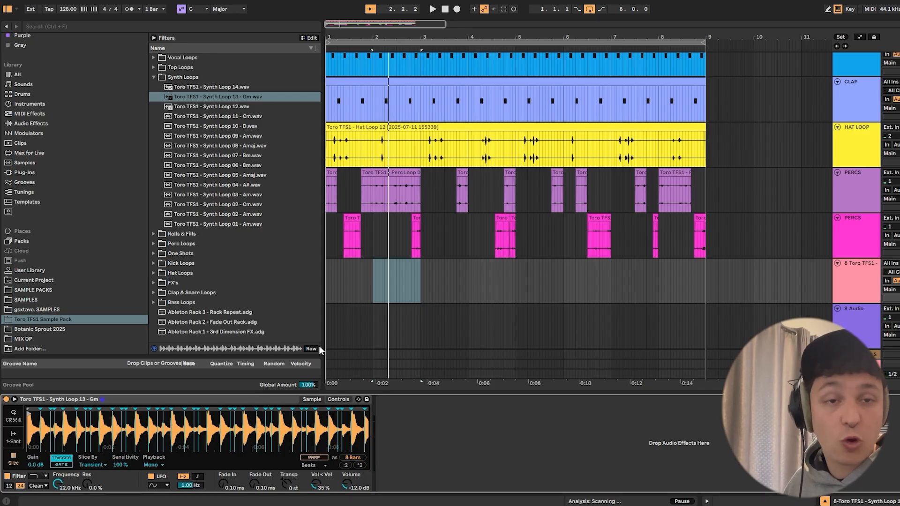
- Perform a slice pattern on the synth track from bar 1 during playback and capture it as a MIDI clip
{"action": "left_click_drag", "start_coordinate": [423, 295], "coordinate": [273, 291]}
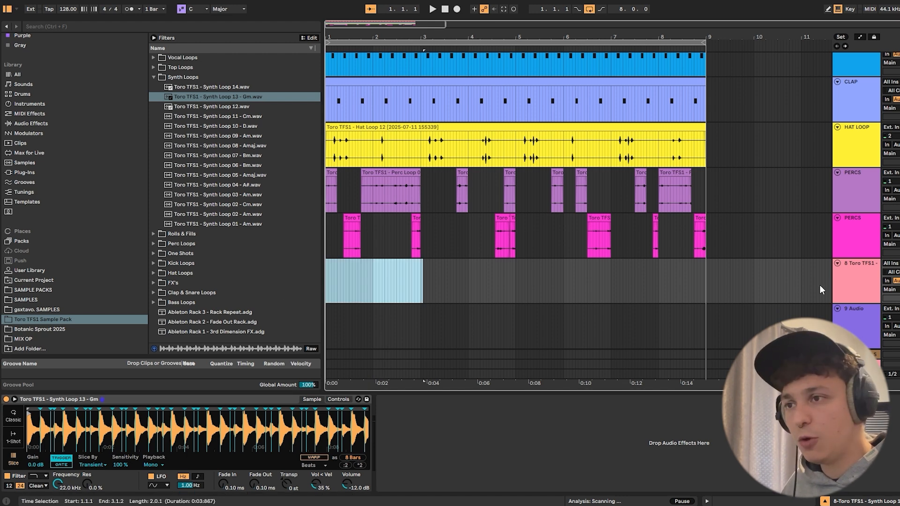
{"action": "left_click", "coordinate": [836, 278]}
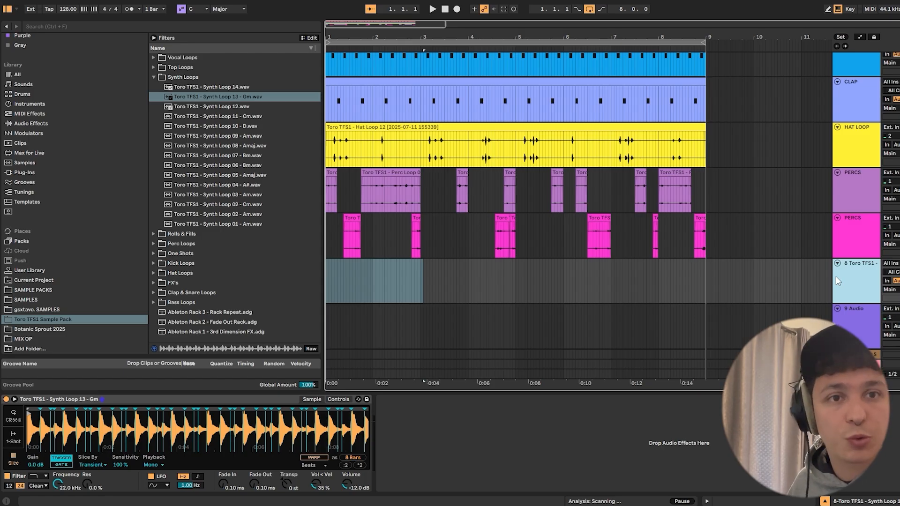
{"action": "key", "text": "space"}
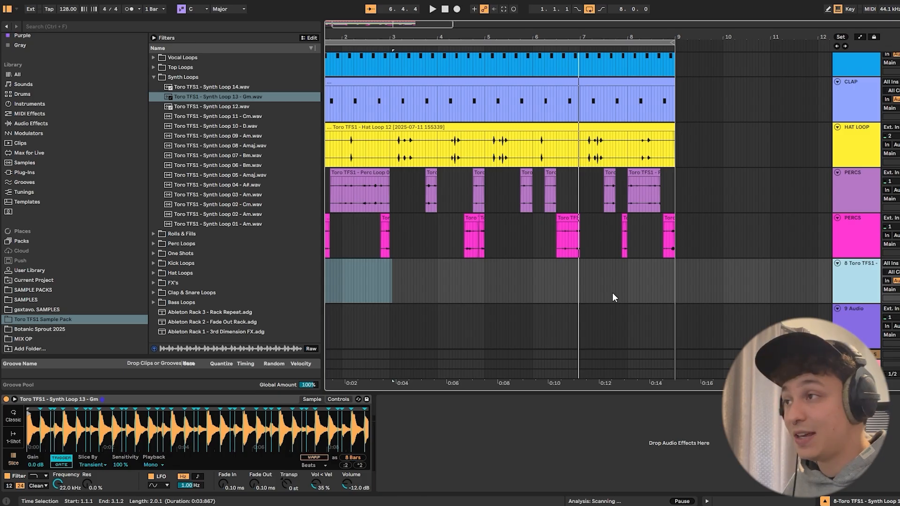
{"action": "left_click", "coordinate": [504, 10]}
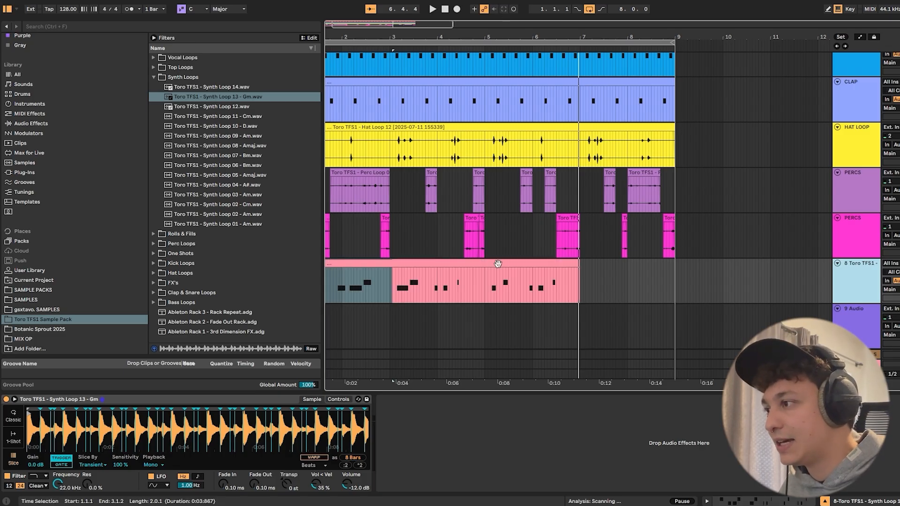
{"action": "left_click", "coordinate": [444, 264]}
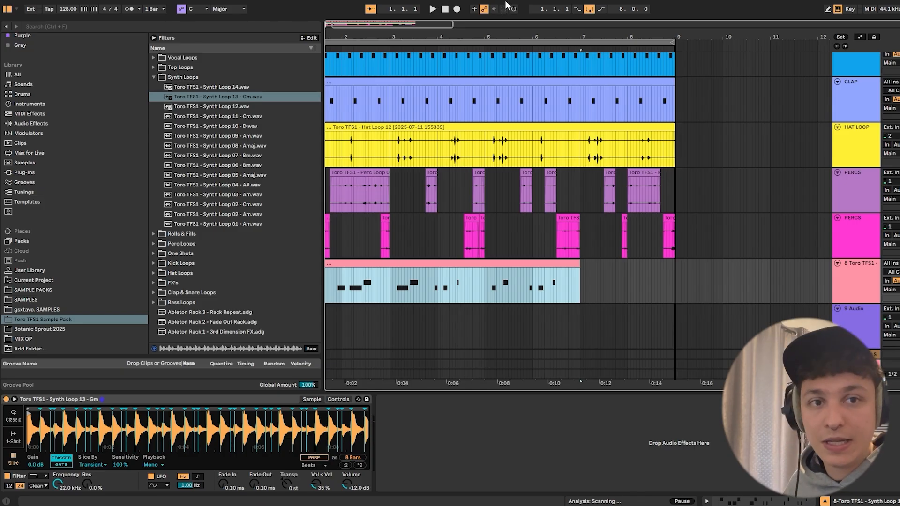
- Open the captured synth MIDI clip and quantize all of its notes to a fixed 1/8 grid
{"action": "double_click", "coordinate": [506, 263]}
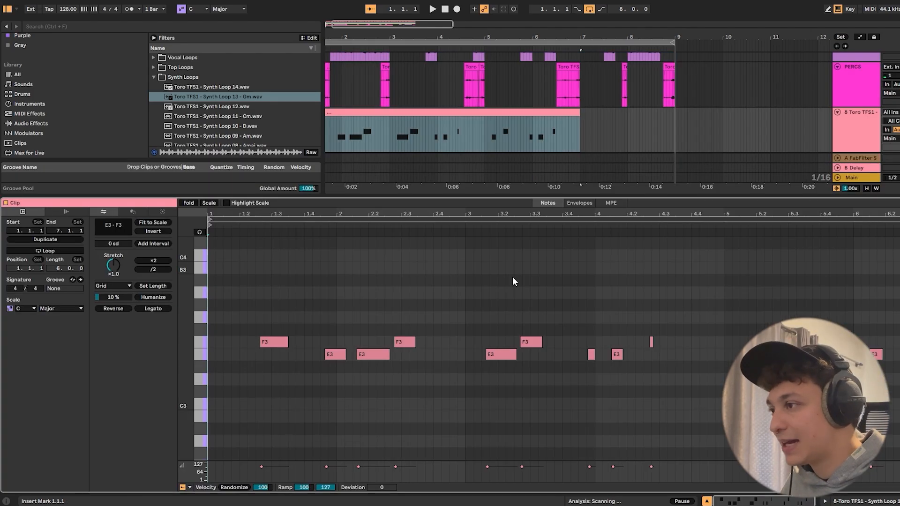
{"action": "right_click", "coordinate": [485, 275]}
{"action": "left_click", "coordinate": [404, 339]}
{"action": "key", "text": "space"}
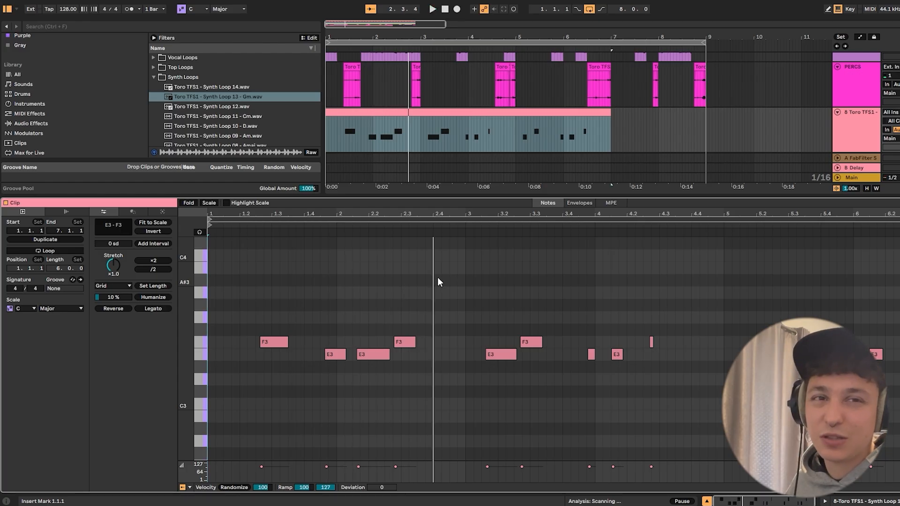
{"action": "right_click", "coordinate": [453, 281]}
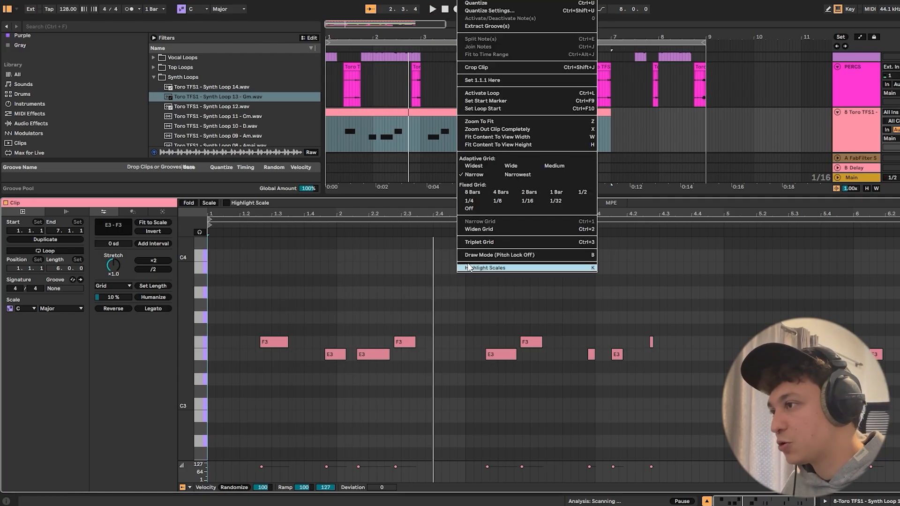
{"action": "left_click", "coordinate": [522, 202]}
{"action": "right_click", "coordinate": [515, 302]}
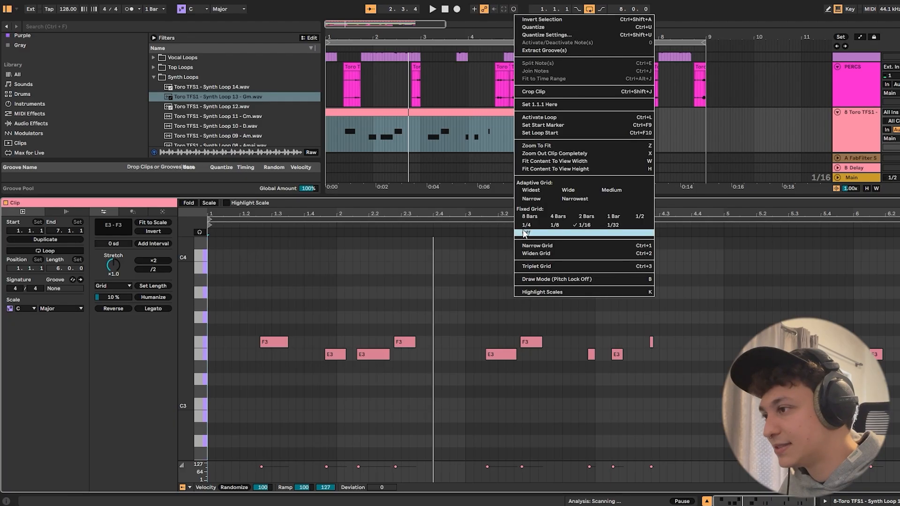
{"action": "left_click", "coordinate": [553, 224]}
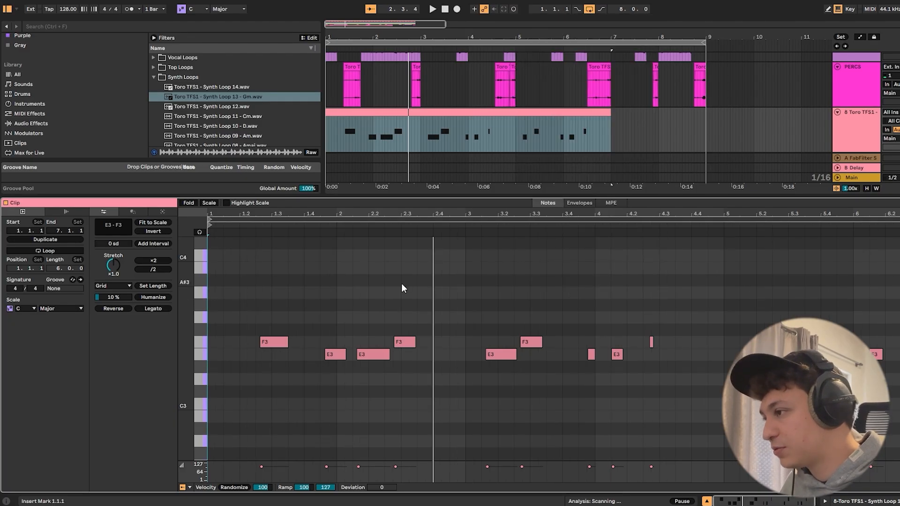
{"action": "key", "text": "ctrl+a"}
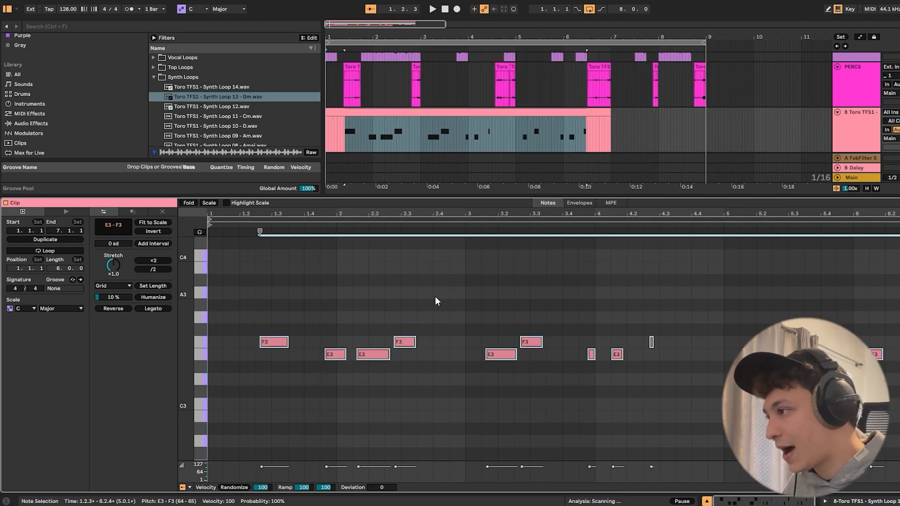
{"action": "key", "text": "ctrl+u"}
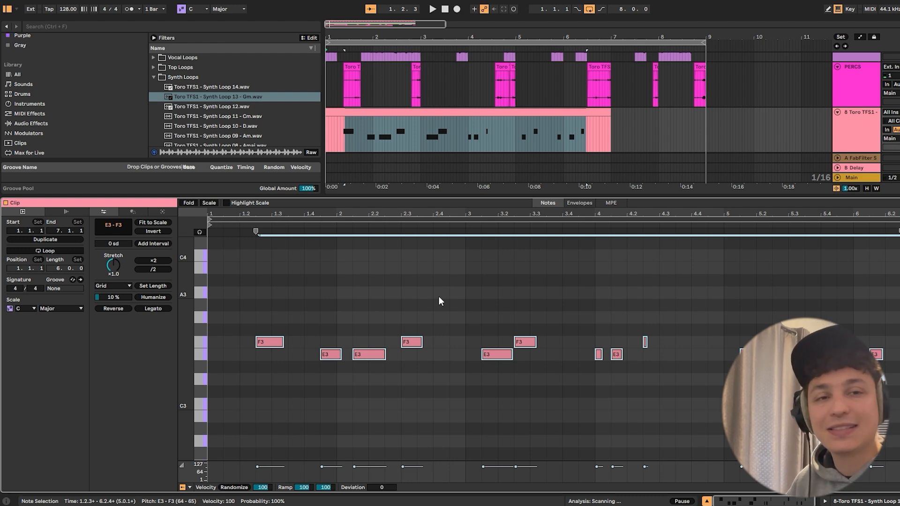
- Enlarge the arrangement to show every track and play the groove with the chopped synth from the start
{"action": "scroll", "coordinate": [445, 115], "scroll_direction": "up", "scroll_amount": 3}
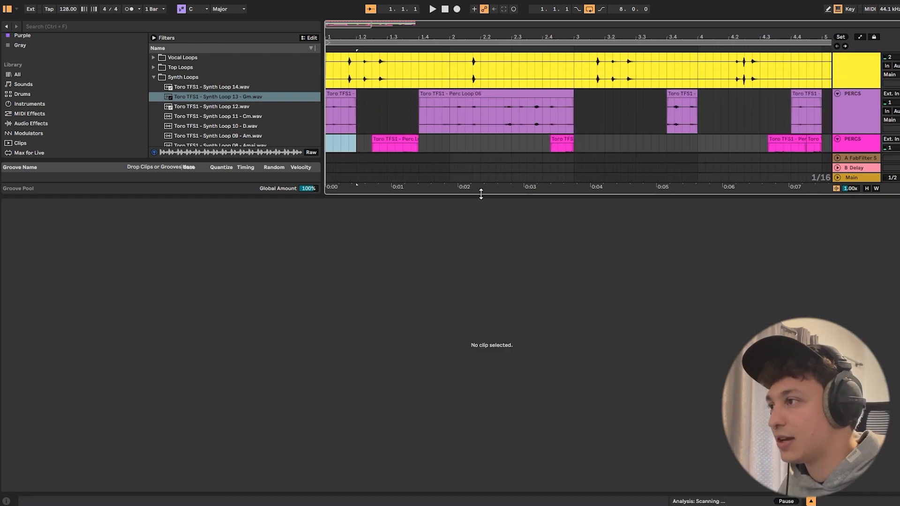
{"action": "left_click_drag", "start_coordinate": [482, 196], "coordinate": [482, 490]}
{"action": "scroll", "coordinate": [361, 79], "scroll_direction": "up", "scroll_amount": 5}
{"action": "left_click", "coordinate": [342, 58]}
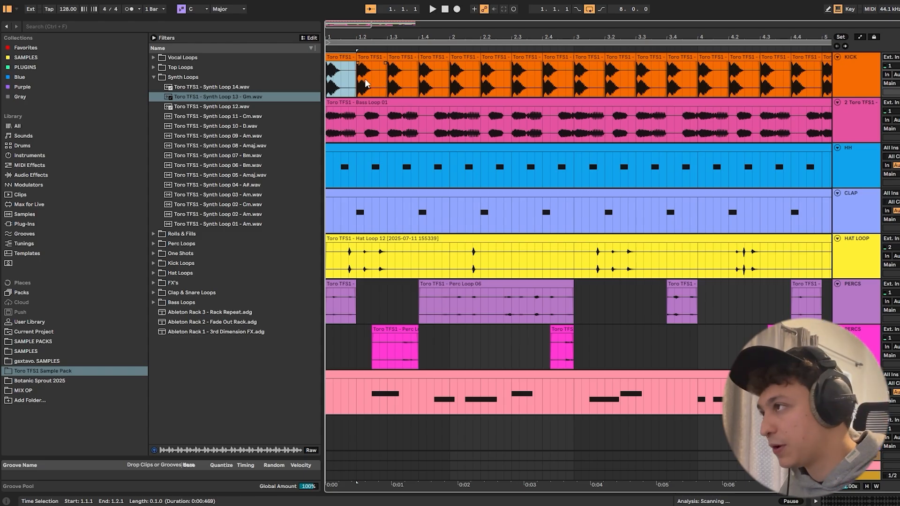
{"action": "key", "text": "space"}
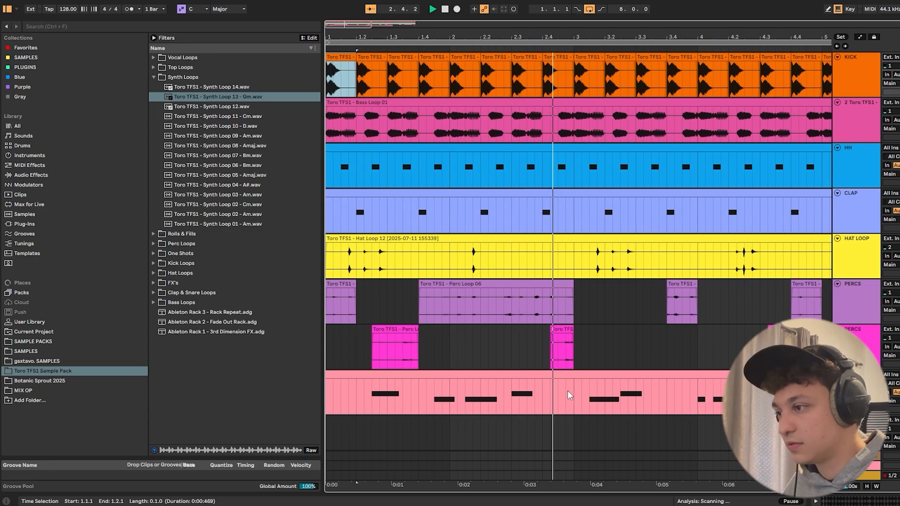
{"action": "key", "text": "space"}
- Set the synth clip's note grid to fixed 1/16, move the F3 note in bar 2 earlier to 2.2.4 and play it back
{"action": "left_click", "coordinate": [519, 374]}
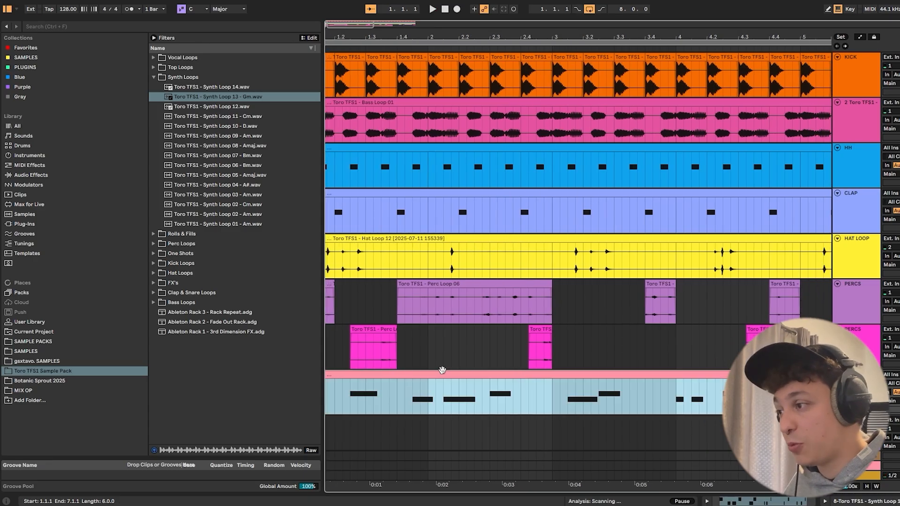
{"action": "double_click", "coordinate": [442, 373]}
{"action": "left_click", "coordinate": [388, 375]}
{"action": "right_click", "coordinate": [404, 294]}
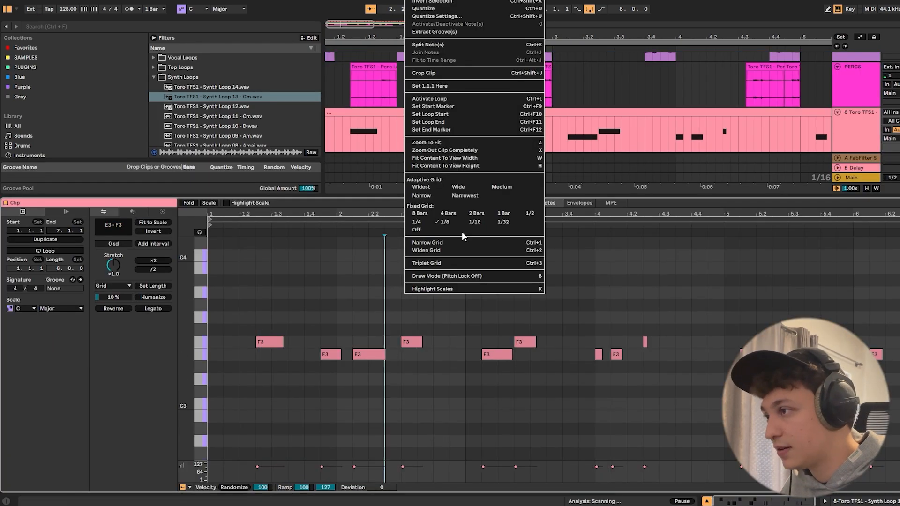
{"action": "left_click", "coordinate": [470, 222]}
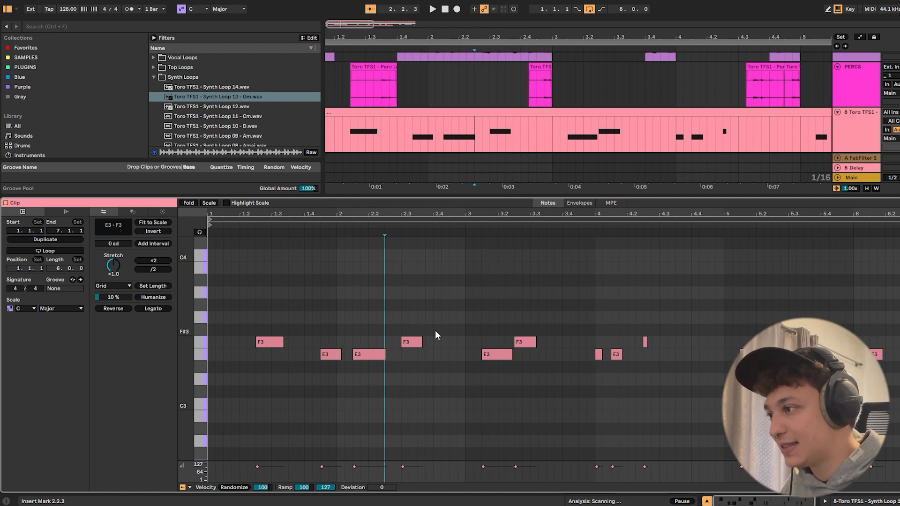
{"action": "key", "text": "plus"}
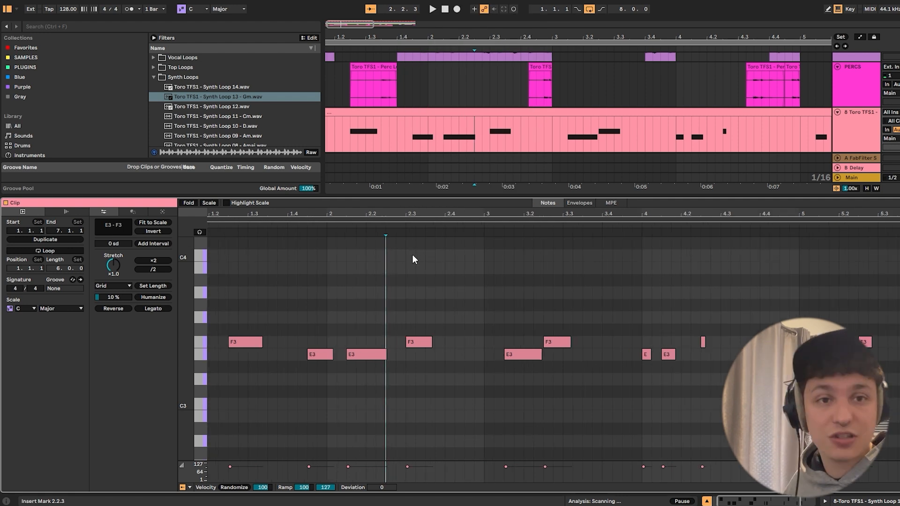
{"action": "left_click", "coordinate": [415, 342]}
{"action": "key", "text": "ctrl+l"}
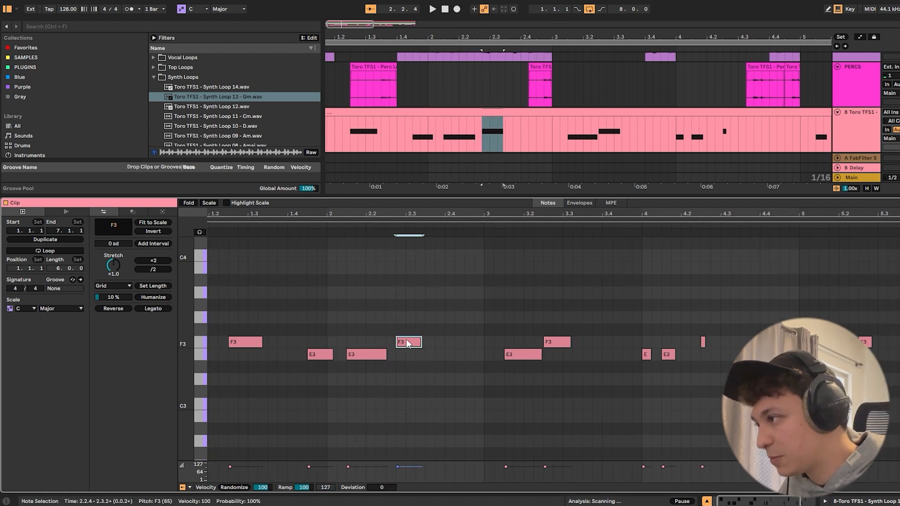
{"action": "key", "text": "space"}
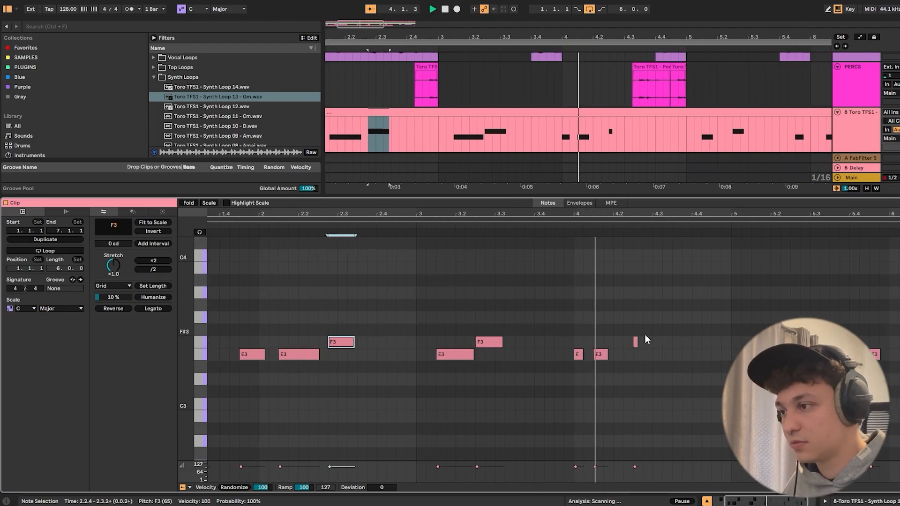
{"action": "key", "text": "space"}
- Split the synth MIDI clip at the start of bar 3
{"action": "left_click", "coordinate": [486, 130]}
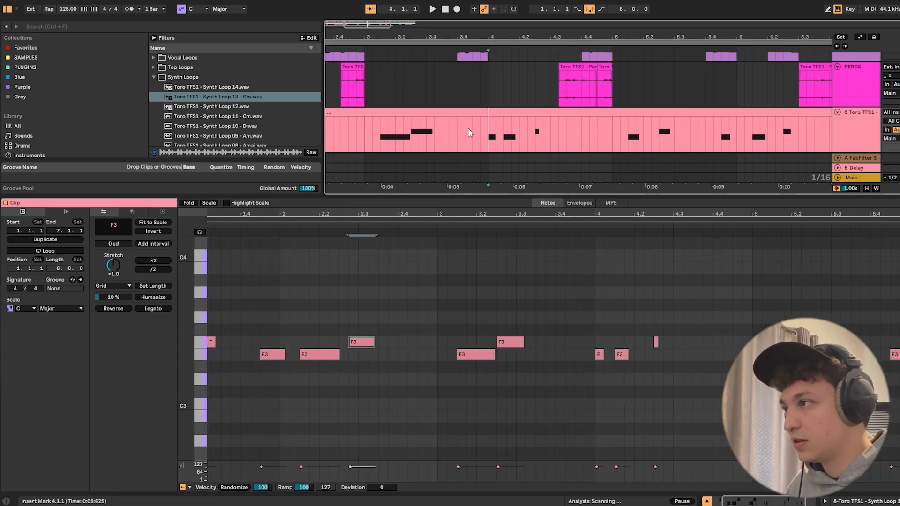
{"action": "left_click", "coordinate": [363, 127]}
{"action": "key", "text": "ctrl+e"}
{"action": "left_click_drag", "start_coordinate": [379, 37], "coordinate": [462, 19]}
- Duplicate the first two-bar synth clip repeatedly along the track, replacing the rest of the captured pattern
{"action": "left_click", "coordinate": [408, 113]}
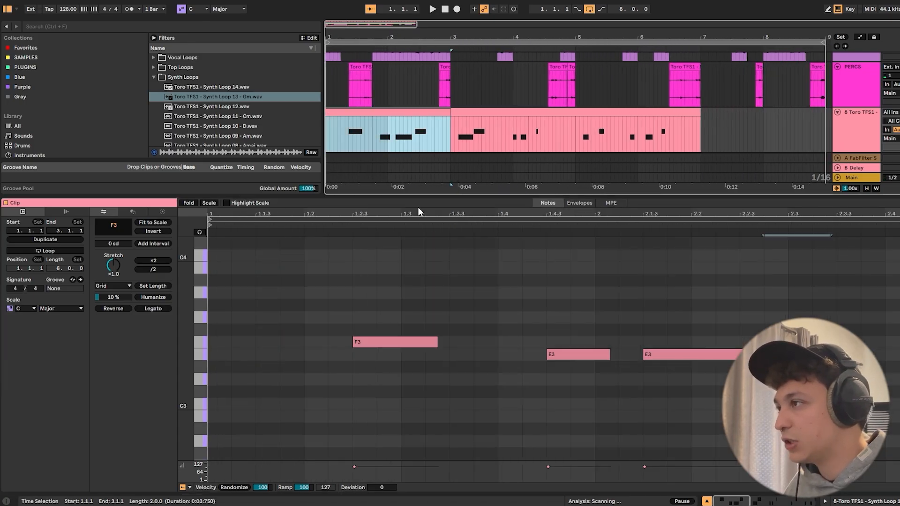
{"action": "key", "text": "ctrl+d"}
{"action": "key", "text": "ctrl+d"}
{"action": "key", "text": "ctrl+d"}
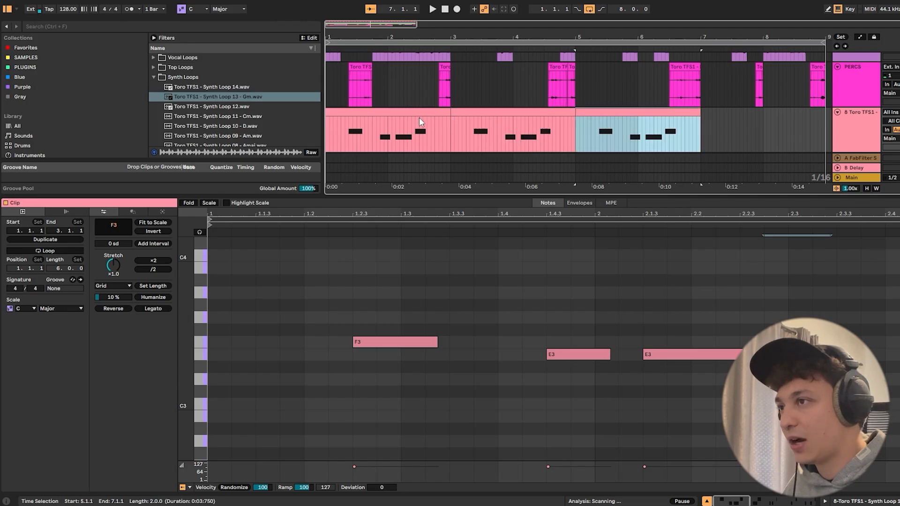
- Consolidate the four two-bar synth clips into one eight-bar clip and play the groove from the start
{"action": "key", "text": "ctrl+alt+l"}
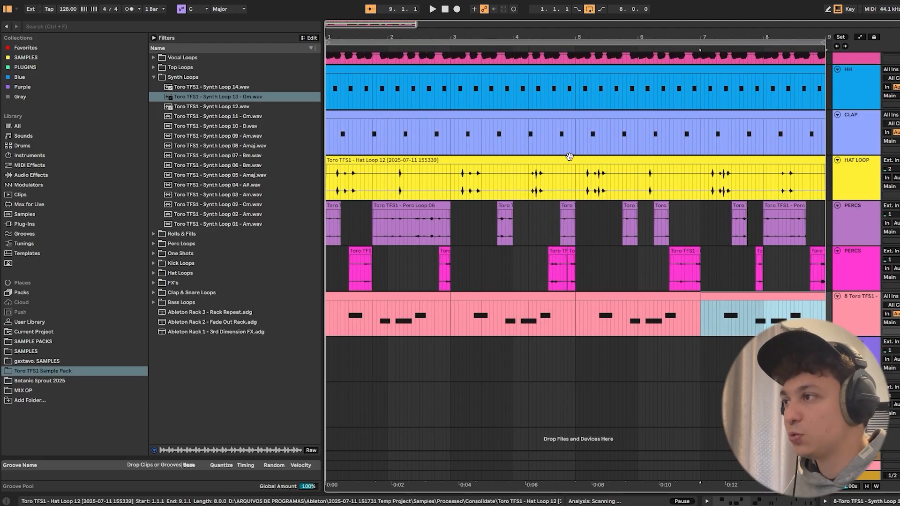
{"action": "left_click", "coordinate": [414, 297], "text": "shift"}
{"action": "right_click", "coordinate": [414, 296]}
{"action": "left_click", "coordinate": [483, 389]}
{"action": "key", "text": "space"}
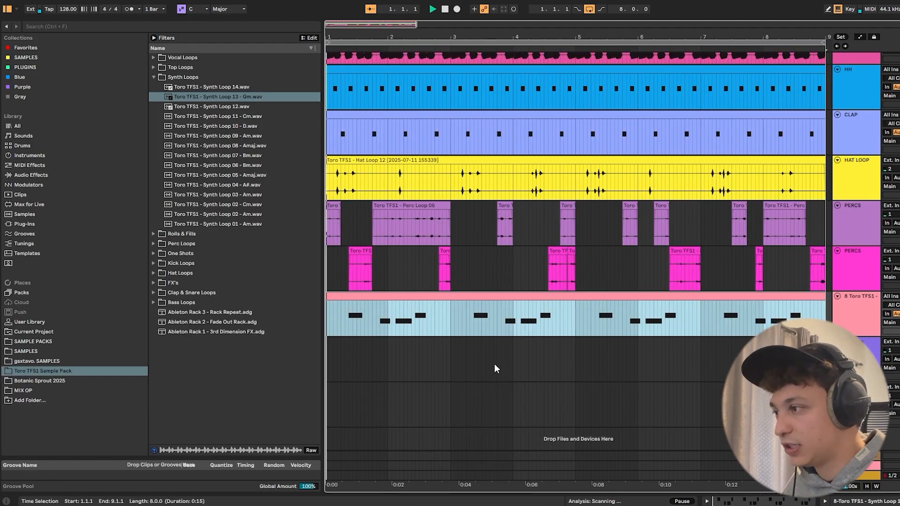
- Rename the sliced synth loop's track as SYNTH
{"action": "left_click", "coordinate": [854, 319]}
{"action": "key", "text": "ctrl+r"}
{"action": "type", "text": "sy"}
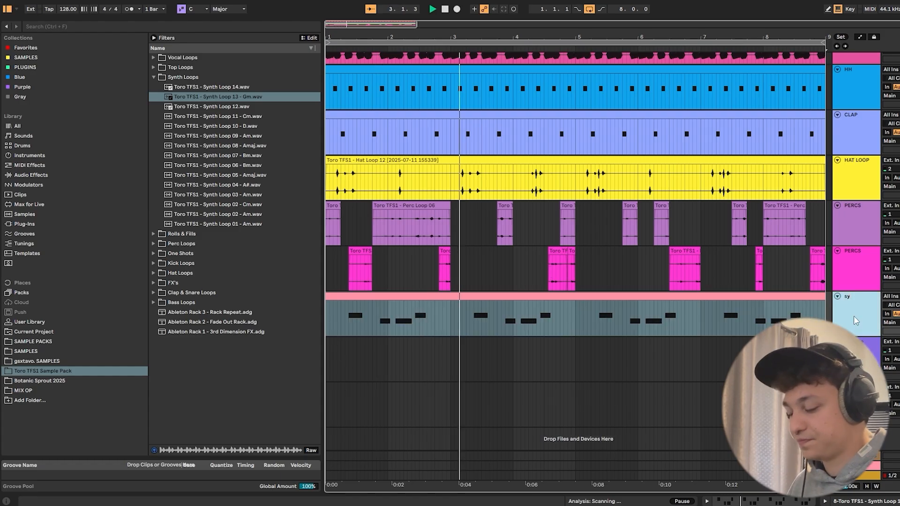
{"action": "key", "text": "BackSpace"}
{"action": "key", "text": "BackSpace"}
{"action": "type", "text": "SYNTH"}
{"action": "key", "text": "Return"}
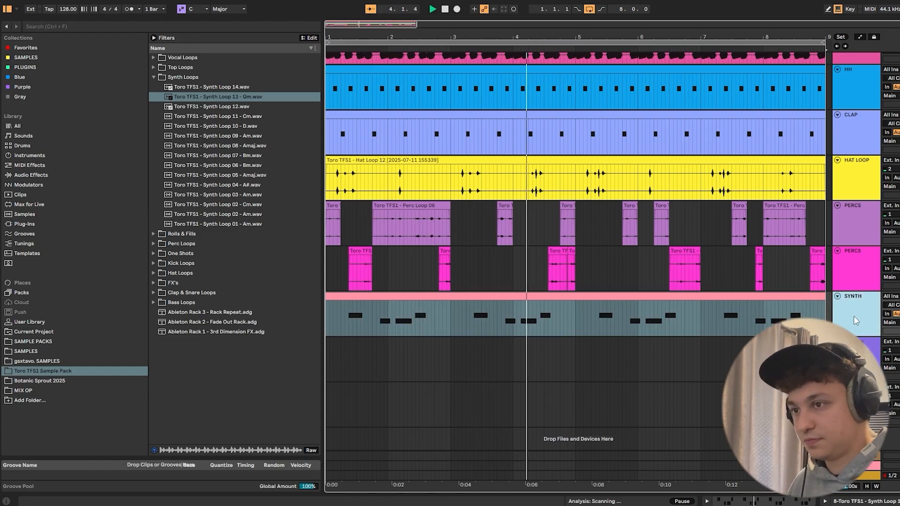
- Add an Auto Filter from the audio effects to the SYNTH track, after the sliced loop instrument
{"action": "double_click", "coordinate": [851, 321]}
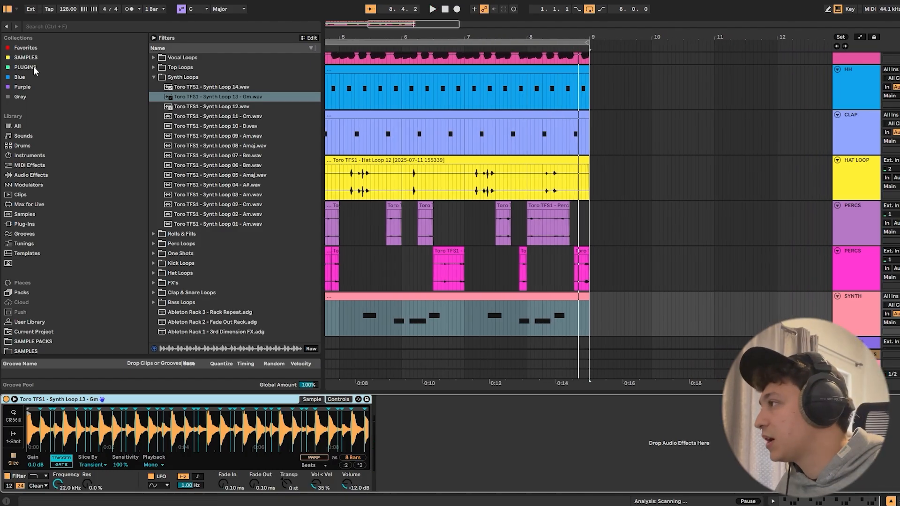
{"action": "left_click", "coordinate": [29, 175]}
{"action": "scroll", "coordinate": [197, 95], "scroll_direction": "up", "scroll_amount": 5}
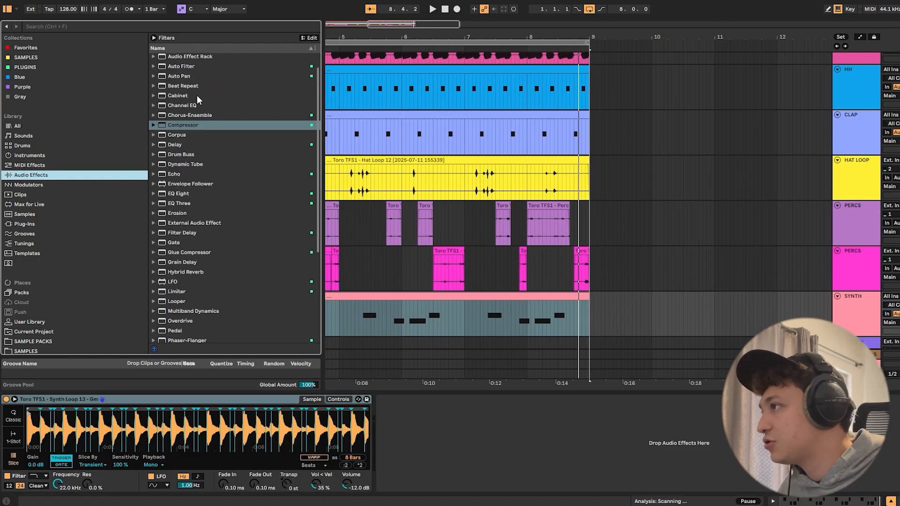
{"action": "scroll", "coordinate": [209, 143], "scroll_direction": "down", "scroll_amount": 8}
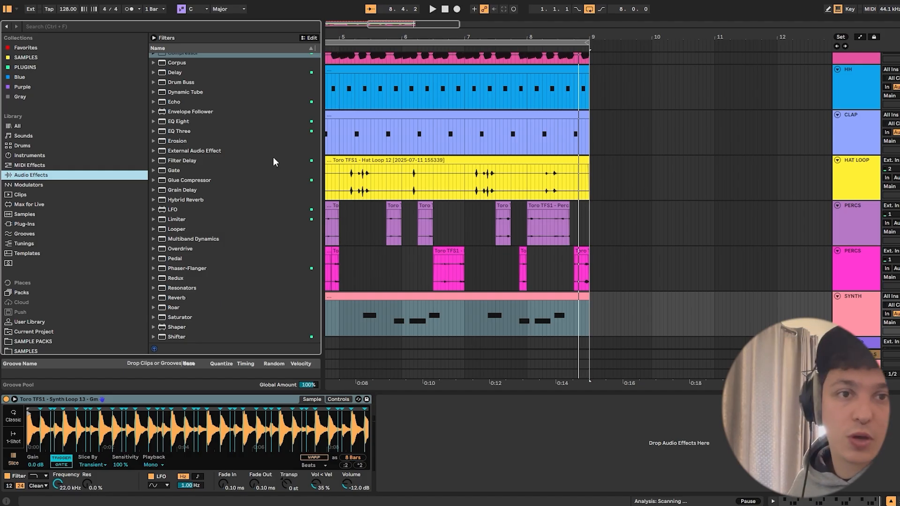
{"action": "scroll", "coordinate": [262, 164], "scroll_direction": "up", "scroll_amount": 5}
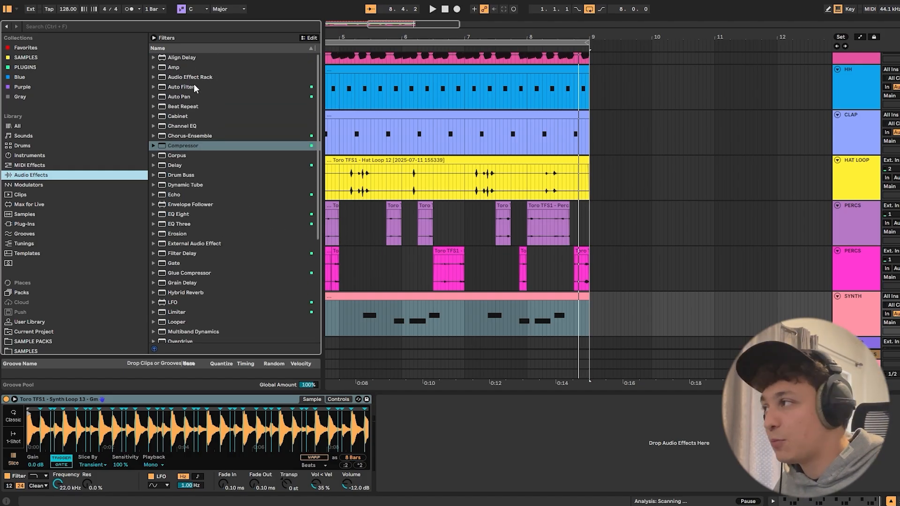
{"action": "left_click", "coordinate": [183, 86]}
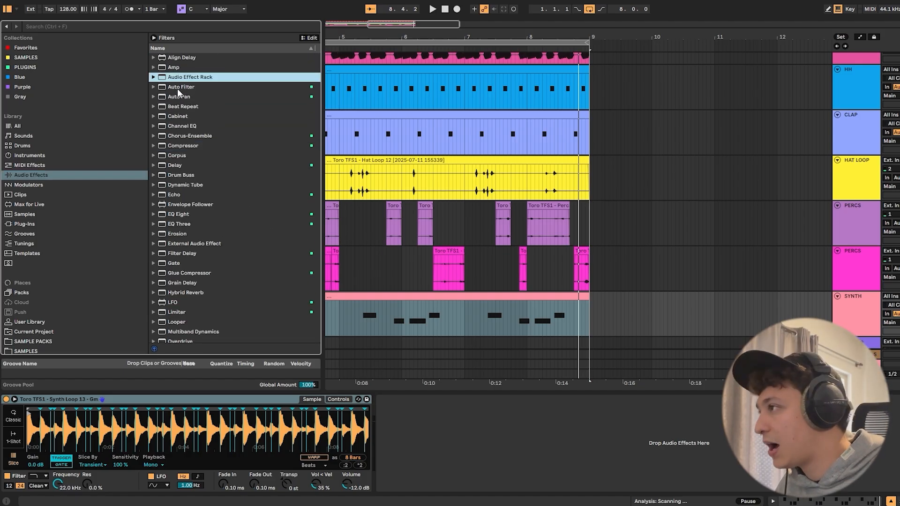
{"action": "left_click_drag", "start_coordinate": [380, 373], "coordinate": [407, 420]}
- Try out Auto Filter's filter types and leave it set to low-pass
{"action": "left_click", "coordinate": [423, 468]}
{"action": "left_click", "coordinate": [435, 468]}
{"action": "left_click", "coordinate": [447, 468]}
{"action": "left_click", "coordinate": [458, 468]}
{"action": "left_click", "coordinate": [414, 468]}
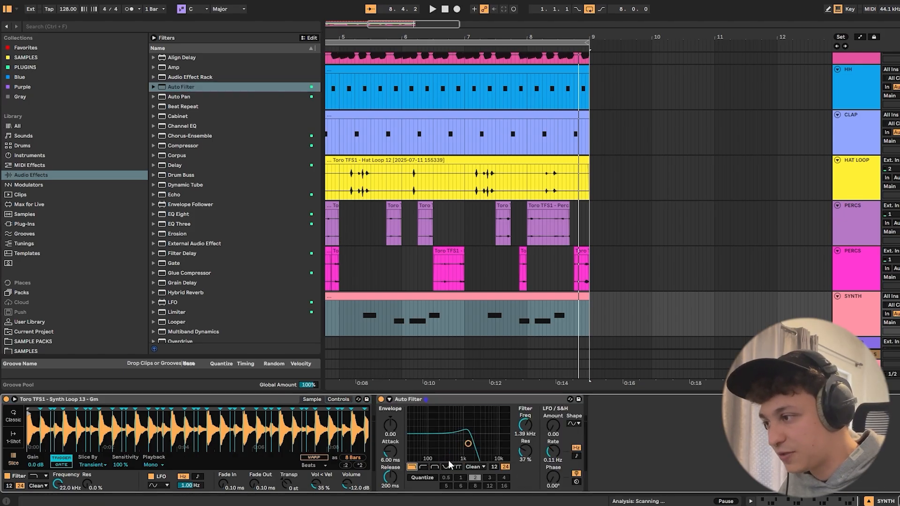
- Set Auto Filter's cutoff to 1.25 kHz, resonance to 39% and LFO amount to 7.62 while listening to the groove
{"action": "left_click_drag", "start_coordinate": [467, 443], "coordinate": [473, 442]}
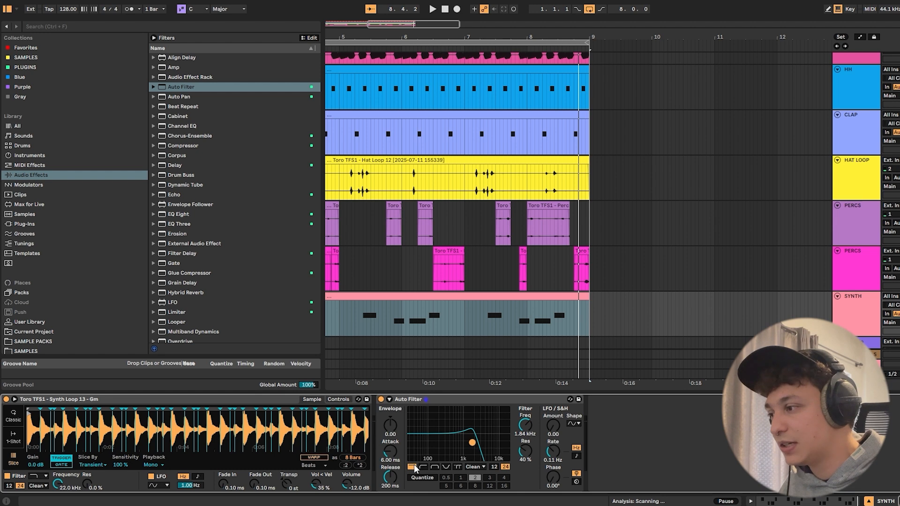
{"action": "key", "text": "space"}
{"action": "left_click_drag", "start_coordinate": [472, 443], "coordinate": [469, 442]}
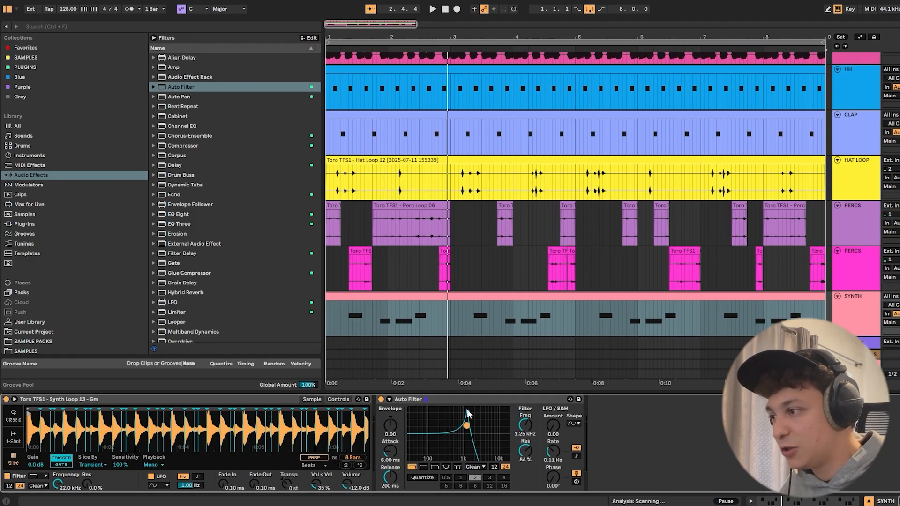
{"action": "key", "text": "space"}
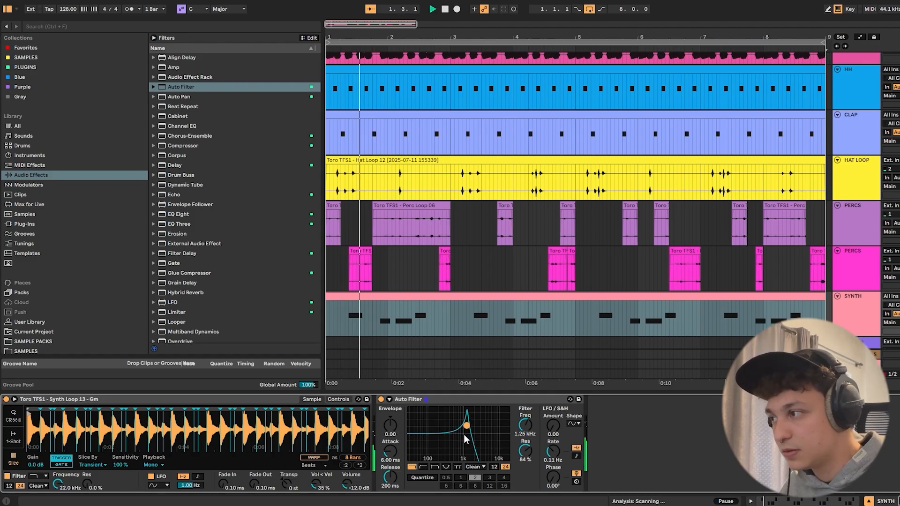
{"action": "left_click_drag", "start_coordinate": [465, 427], "coordinate": [469, 441]}
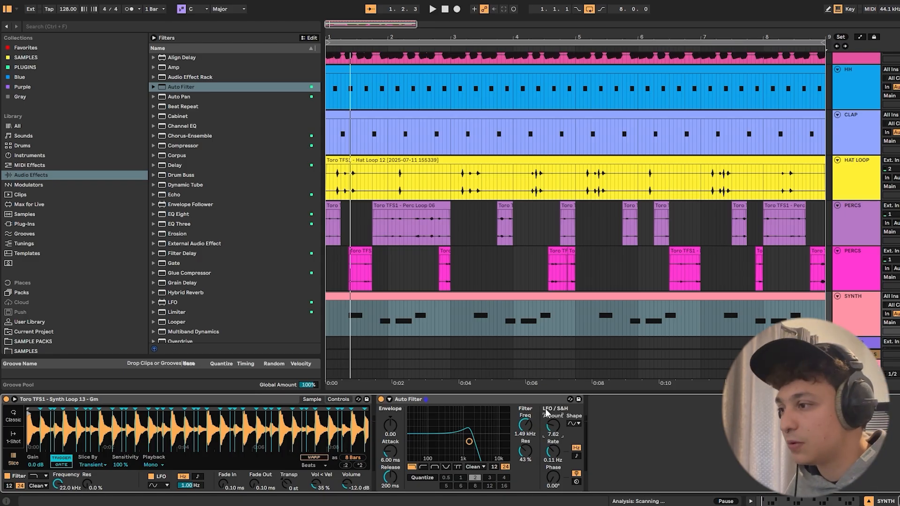
{"action": "mouse_move", "coordinate": [469, 441]}
{"action": "left_mouse_down"}
{"action": "mouse_move", "coordinate": [460, 442]}
{"action": "mouse_move", "coordinate": [481, 442]}
{"action": "mouse_move", "coordinate": [466, 442]}
{"action": "left_mouse_up"}
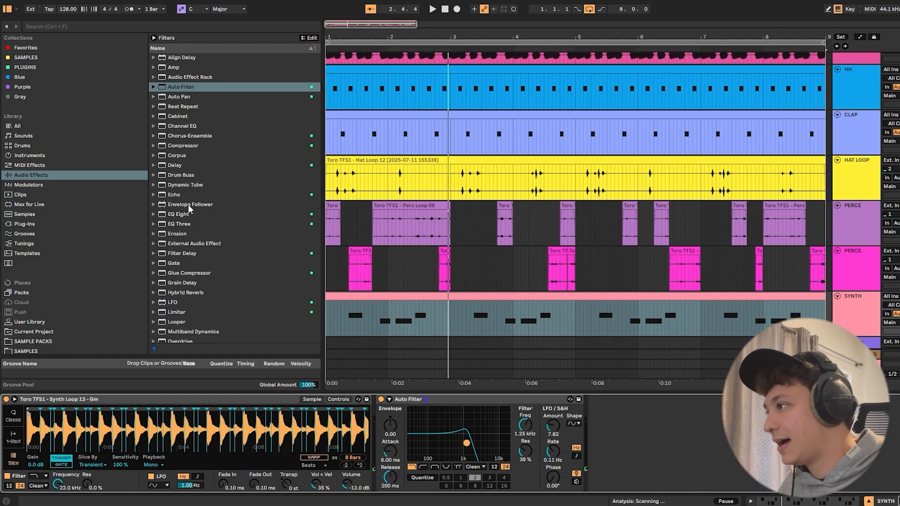
- Insert EQ Eight before Auto Filter on the SYNTH track and play the groove
{"action": "left_click", "coordinate": [180, 215]}
{"action": "left_click_drag", "start_coordinate": [243, 262], "coordinate": [387, 424]}
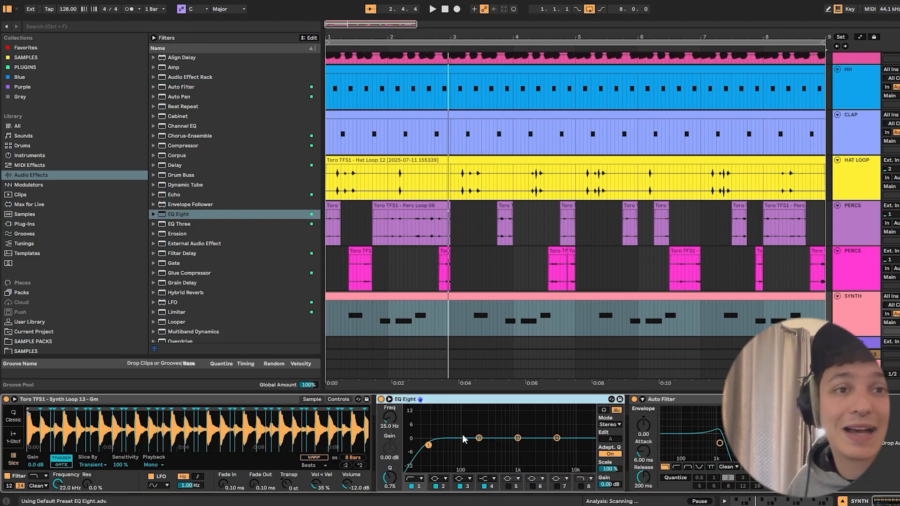
{"action": "key", "text": "space"}
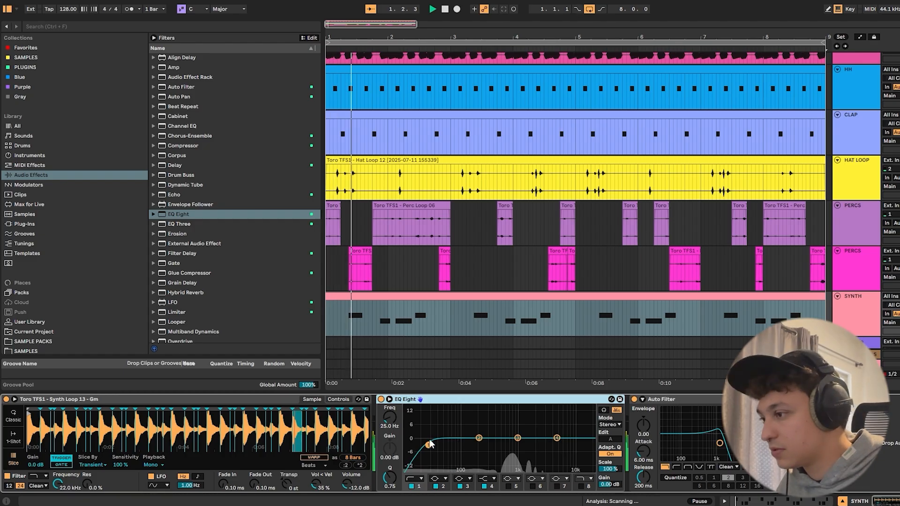
- Set EQ Eight's band 1 to a steep low cut at 240 Hz and audition it
{"action": "left_click_drag", "start_coordinate": [428, 444], "coordinate": [483, 446]}
{"action": "key", "text": "space"}
{"action": "left_click", "coordinate": [421, 480]}
{"action": "left_click", "coordinate": [419, 419]}
{"action": "key", "text": "space"}
{"action": "key", "text": "space"}
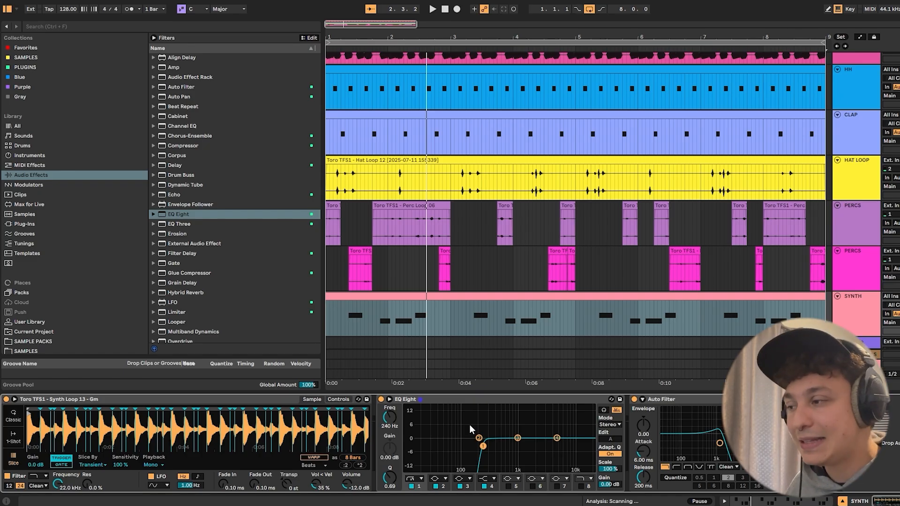
- Compare the synth with EQ Eight's band 1 off and on, and set its low cut to 261 Hz
{"action": "left_click", "coordinate": [411, 486]}
{"action": "key", "text": "space"}
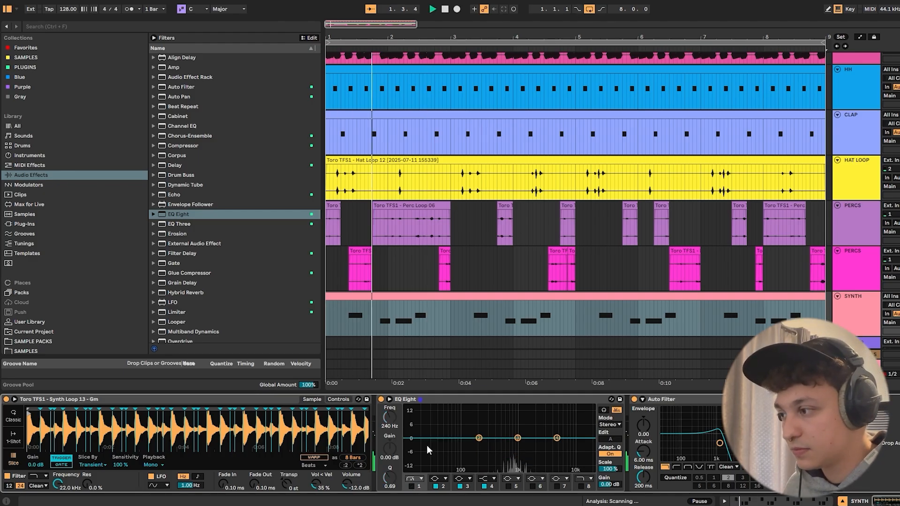
{"action": "left_click", "coordinate": [411, 486]}
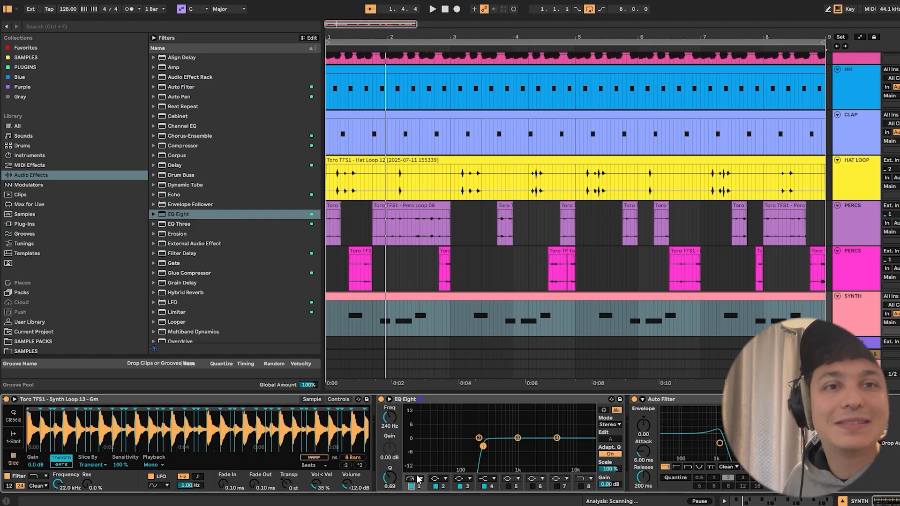
{"action": "key", "text": "space"}
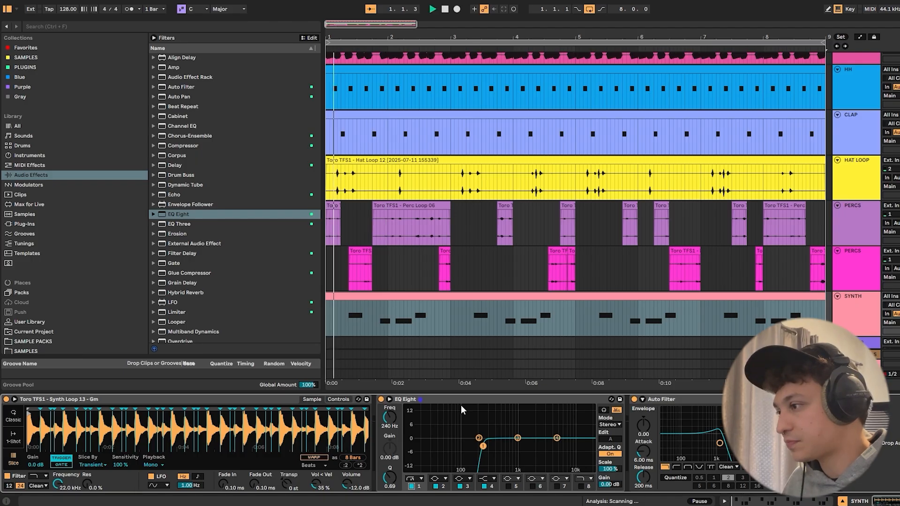
{"action": "left_click_drag", "start_coordinate": [483, 446], "coordinate": [485, 446]}
{"action": "key", "text": "space"}
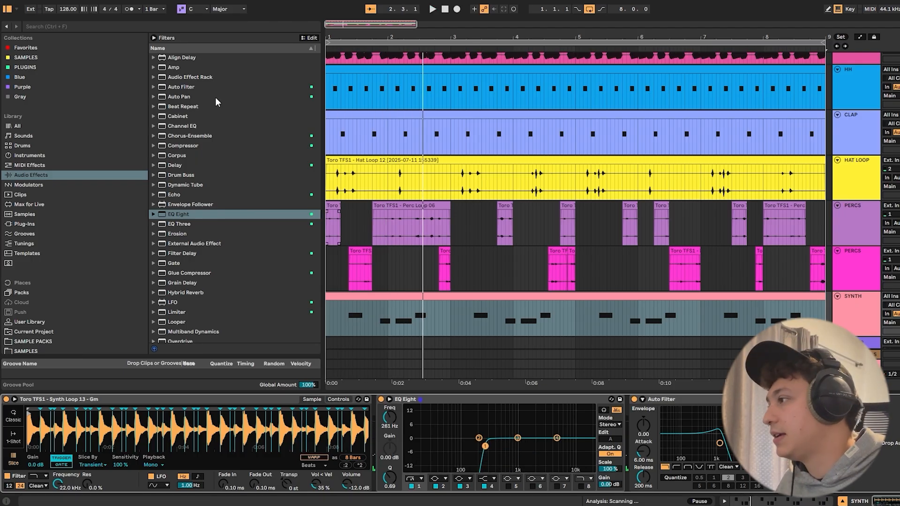
- Add Echo after Auto Filter with its high-pass at 125 Hz, feedback at 55% and dry/wet at 18%, auditioning the result
{"action": "double_click", "coordinate": [173, 195]}
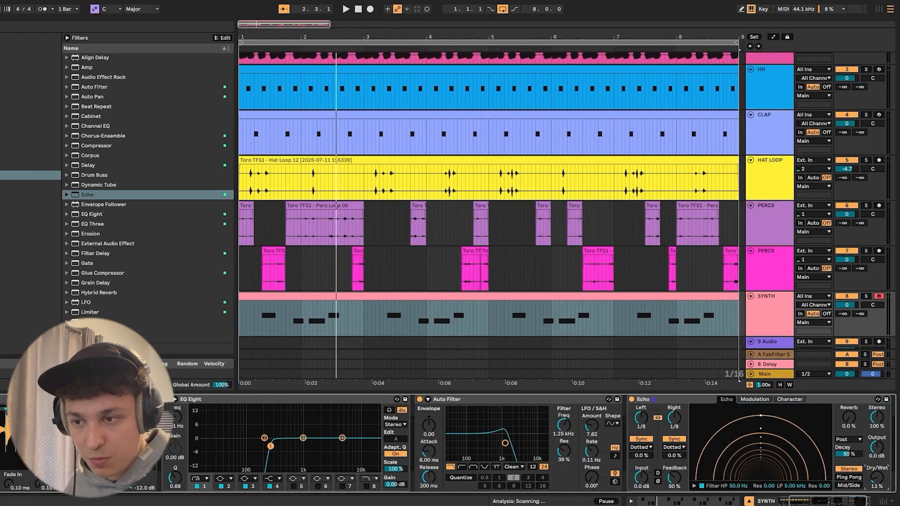
{"action": "key", "text": "space"}
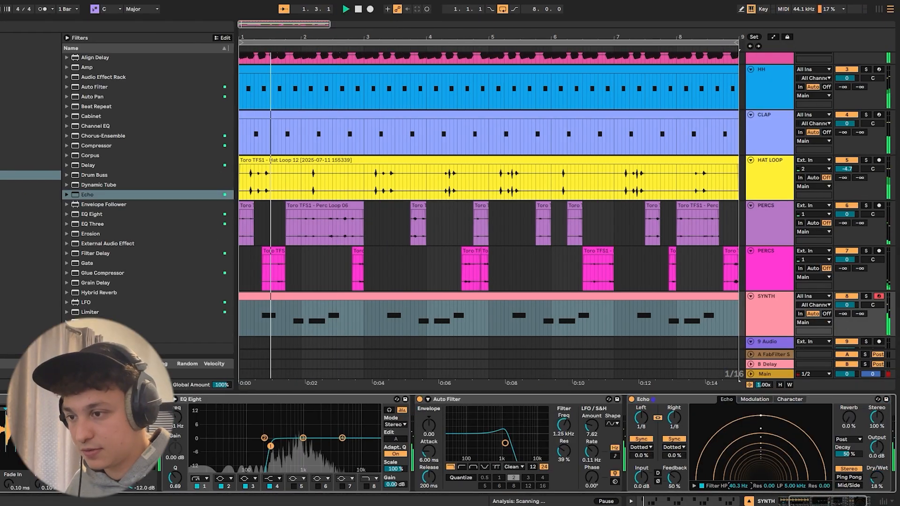
{"action": "left_click_drag", "start_coordinate": [738, 486], "coordinate": [738, 477]}
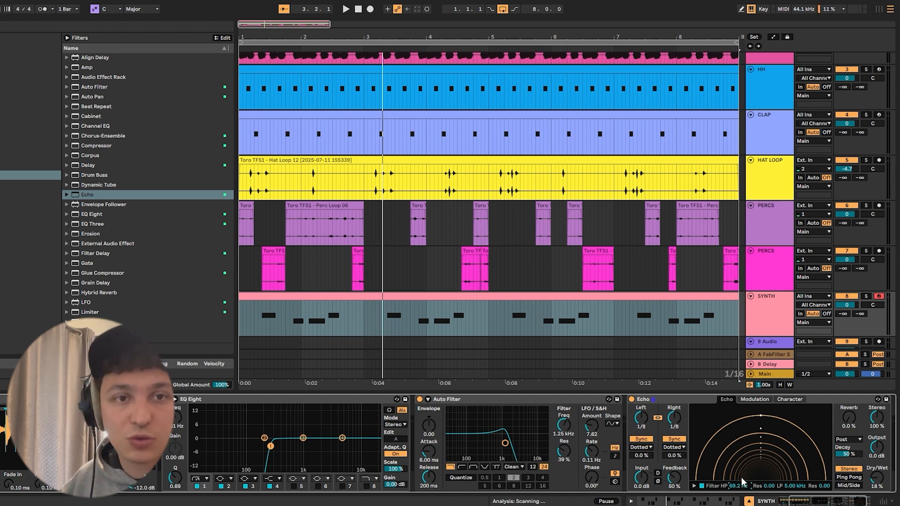
{"action": "key", "text": "space"}
{"action": "left_click_drag", "start_coordinate": [738, 486], "coordinate": [738, 473]}
{"action": "left_click_drag", "start_coordinate": [673, 480], "coordinate": [673, 477]}
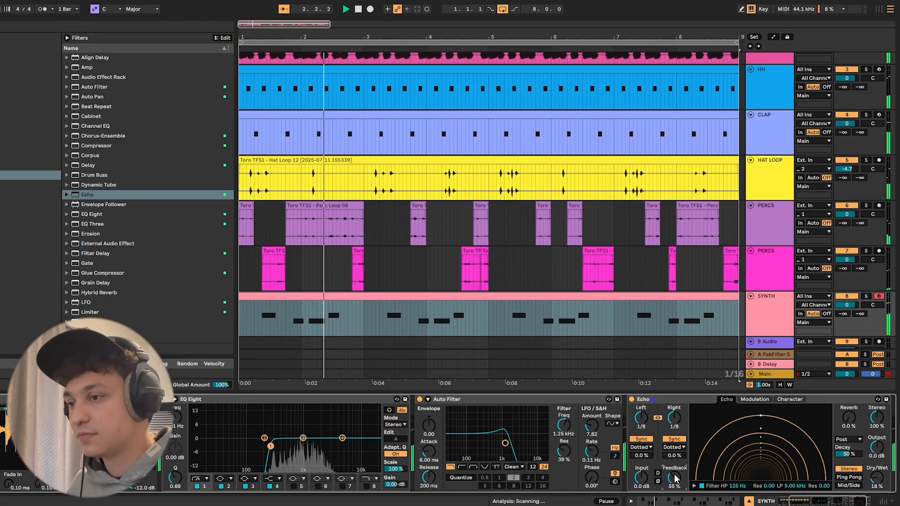
{"action": "left_click", "coordinate": [749, 501]}
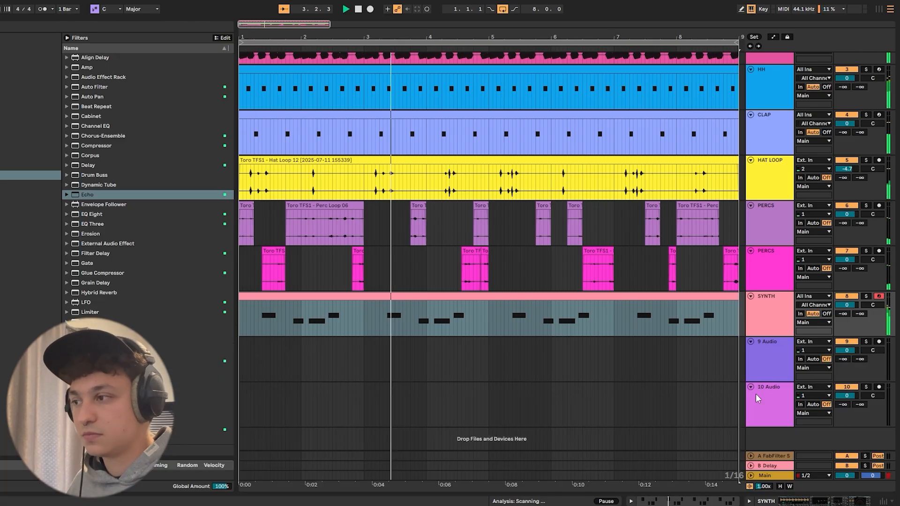
{"action": "double_click", "coordinate": [779, 326]}
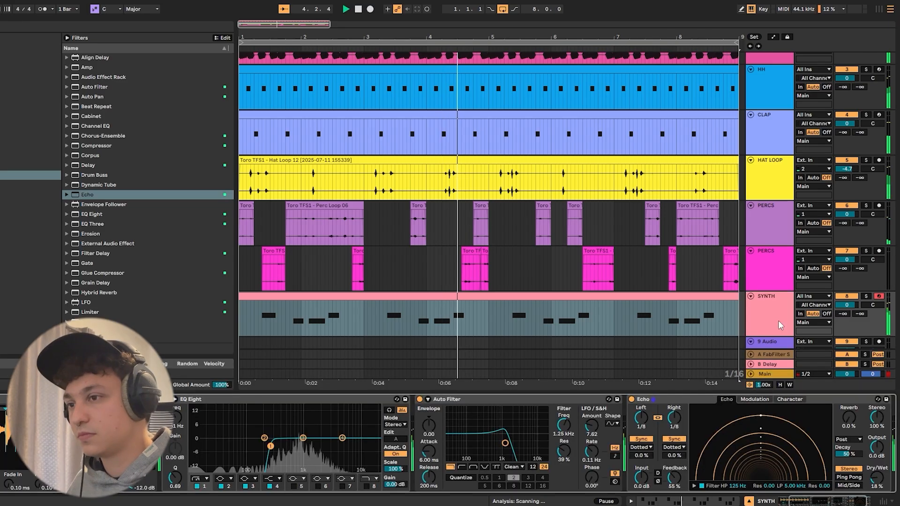
{"action": "key", "text": "space"}
- Insert Phaser-Flanger before Echo and set its rate to 1.5, feedback to 45% and dry/wet to 40% during playback
{"action": "left_click", "coordinate": [691, 400]}
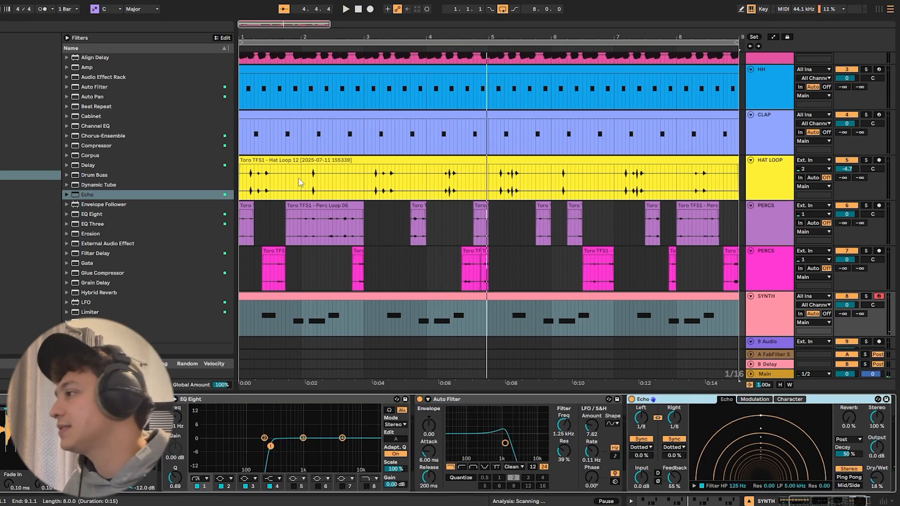
{"action": "scroll", "coordinate": [113, 235], "scroll_direction": "down", "scroll_amount": 3}
{"action": "left_click_drag", "start_coordinate": [100, 299], "coordinate": [630, 410]}
{"action": "left_click_drag", "start_coordinate": [751, 477], "coordinate": [752, 492]}
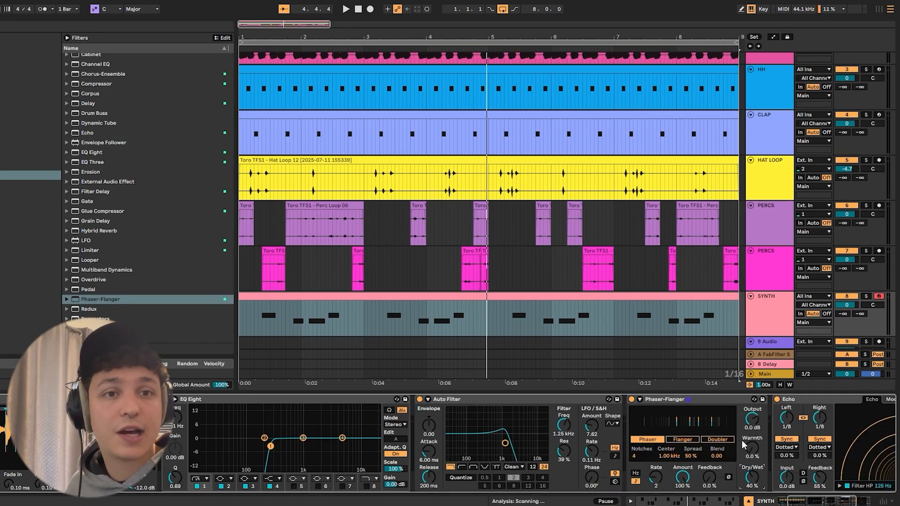
{"action": "key", "text": "space"}
{"action": "left_click_drag", "start_coordinate": [749, 477], "coordinate": [709, 458]}
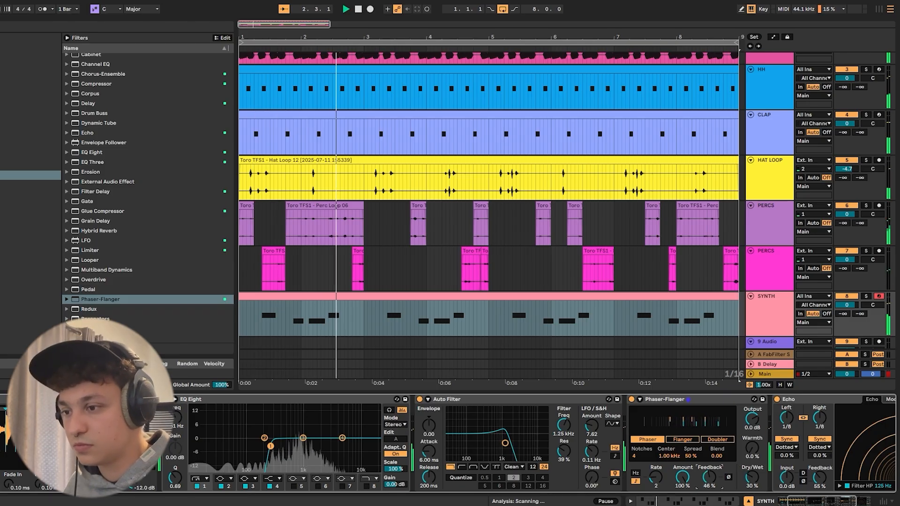
{"action": "left_click_drag", "start_coordinate": [749, 482], "coordinate": [748, 478]}
{"action": "left_click_drag", "start_coordinate": [652, 481], "coordinate": [655, 477]}
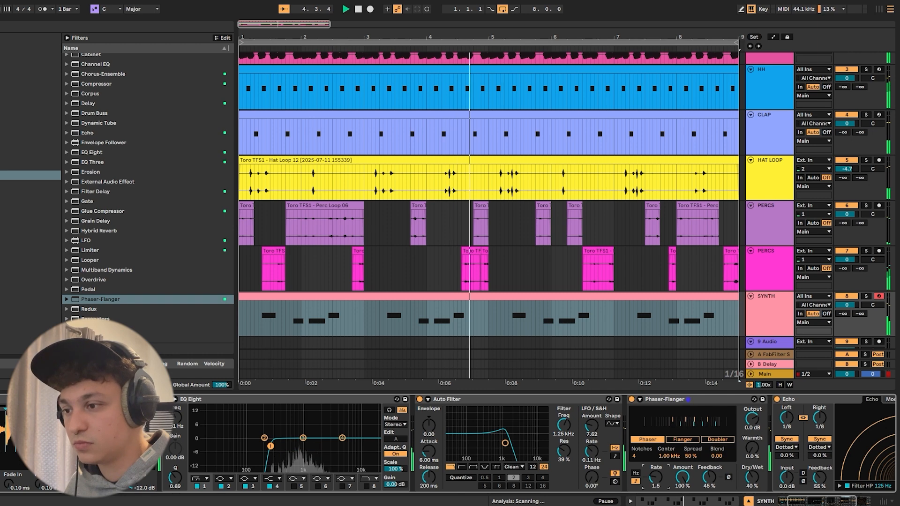
- Collapse the Phaser-Flanger and Echo devices and listen to the groove through to its end
{"action": "double_click", "coordinate": [730, 401]}
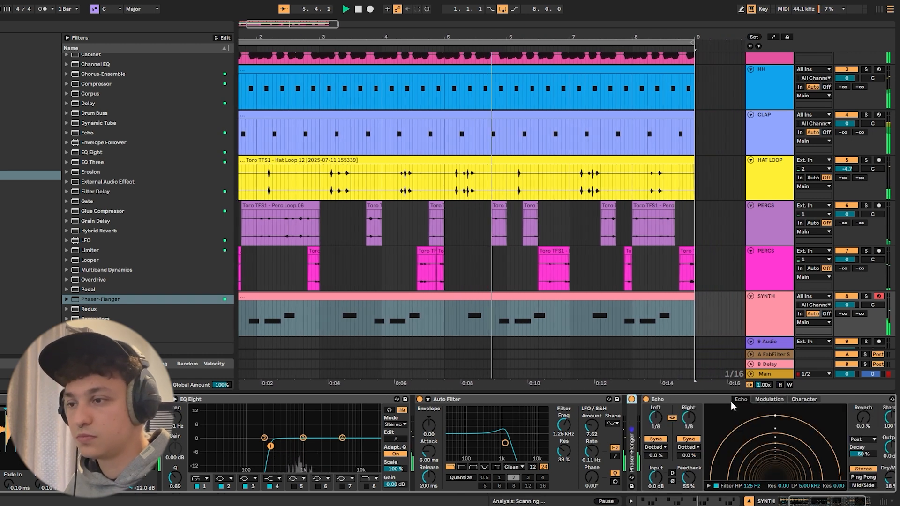
{"action": "double_click", "coordinate": [678, 398]}
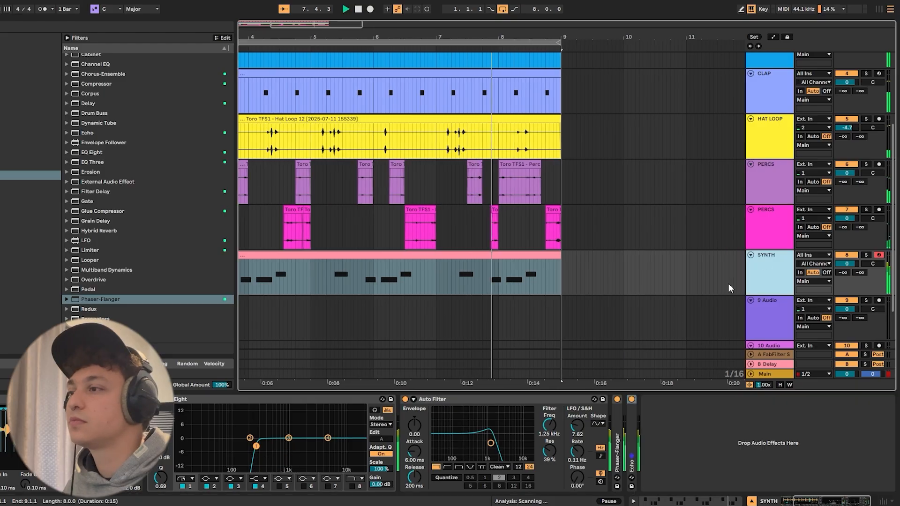
{"action": "scroll", "coordinate": [520, 302], "scroll_direction": "up", "scroll_amount": 4}
{"action": "scroll", "coordinate": [490, 277], "scroll_direction": "down", "scroll_amount": 5}
{"action": "key", "text": "space"}
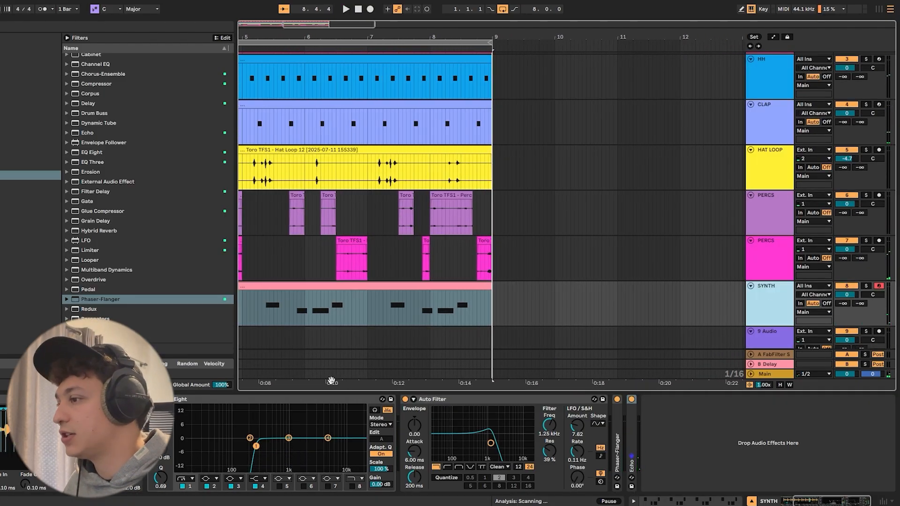
- Audition the Toro pack's synth loops from Synth Loop 08 - Amaj down to Synth Loop 01 - Am, alone and against the groove
{"action": "scroll", "coordinate": [787, 307], "scroll_direction": "down", "scroll_amount": 2}
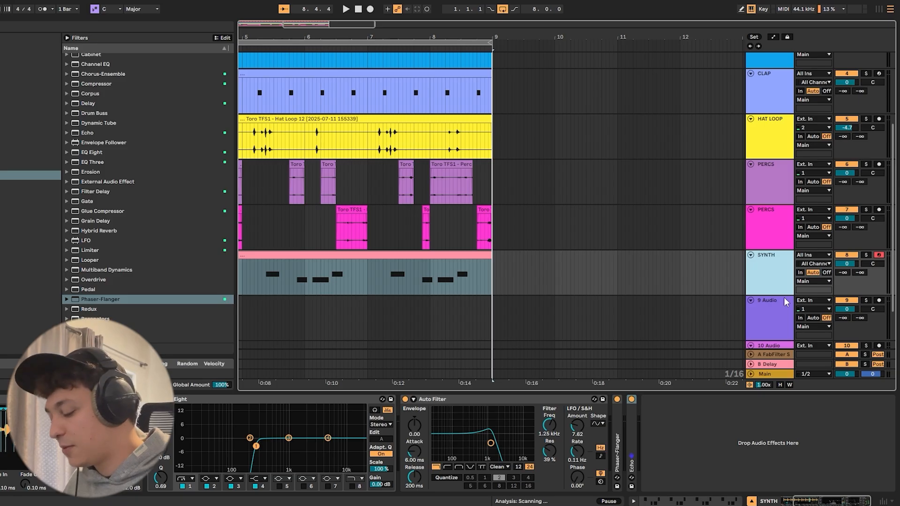
{"action": "scroll", "coordinate": [28, 300], "scroll_direction": "down", "scroll_amount": 5}
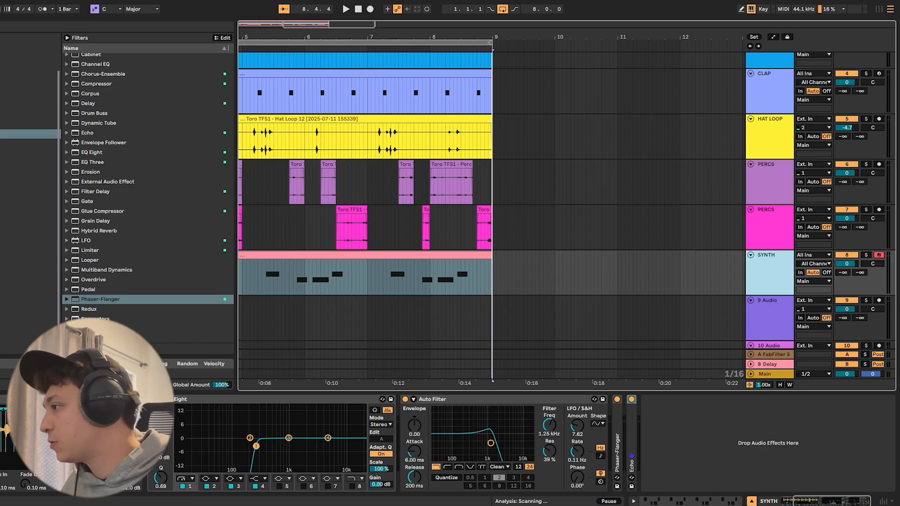
{"action": "left_click", "coordinate": [23, 330]}
{"action": "left_click", "coordinate": [133, 146]}
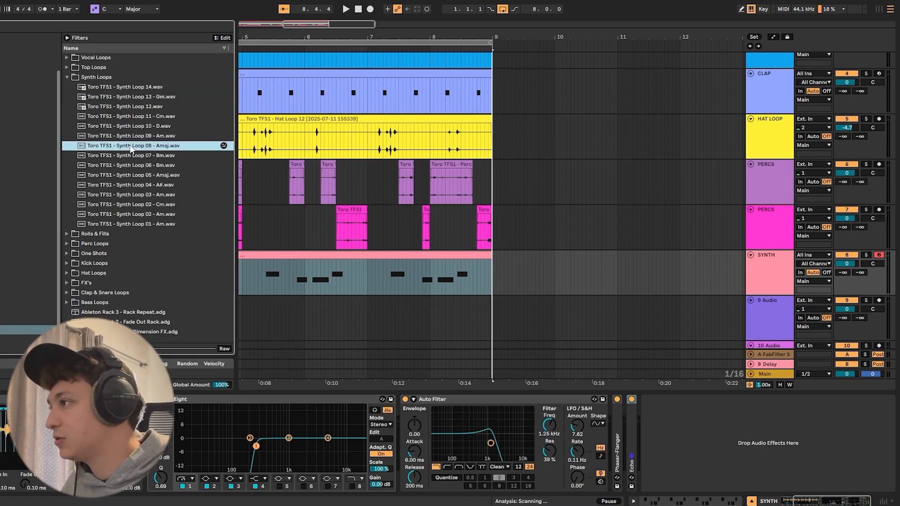
{"action": "left_click", "coordinate": [142, 156]}
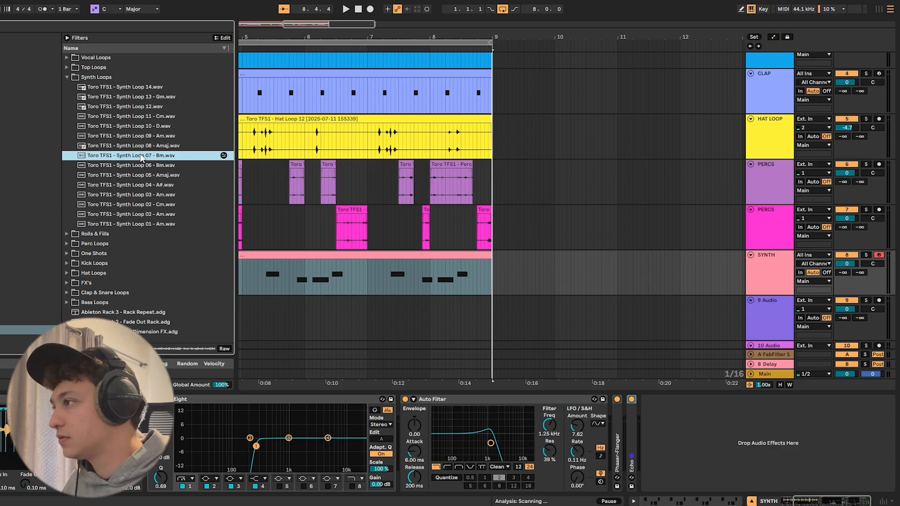
{"action": "left_click", "coordinate": [144, 166]}
{"action": "left_click", "coordinate": [148, 175]}
{"action": "key", "text": "space"}
{"action": "left_click", "coordinate": [149, 186]}
{"action": "left_click", "coordinate": [150, 195]}
{"action": "left_click", "coordinate": [151, 214]}
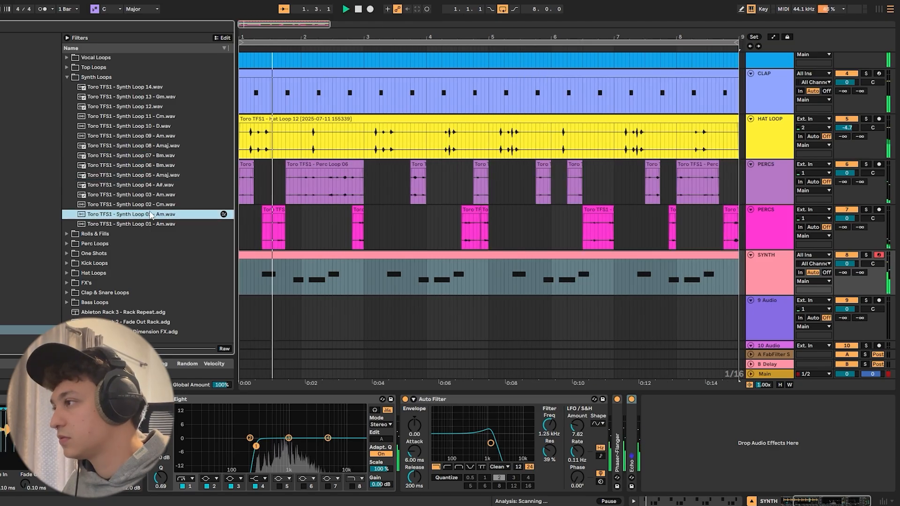
{"action": "left_click", "coordinate": [172, 225]}
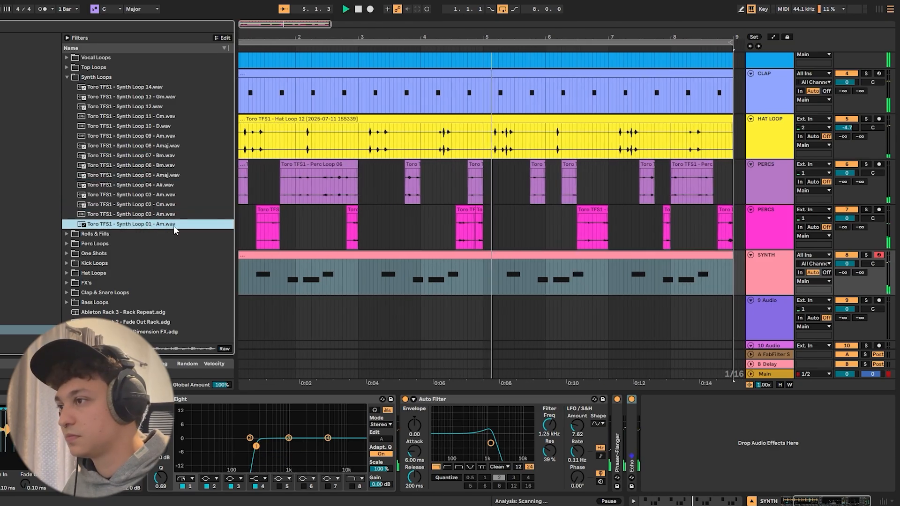
{"action": "key", "text": "space"}
- Place Toro TFS1 - Synth Loop 01 - Am on the empty audio track below SYNTH and split it at bar 9
{"action": "left_click_drag", "start_coordinate": [63, 227], "coordinate": [258, 310]}
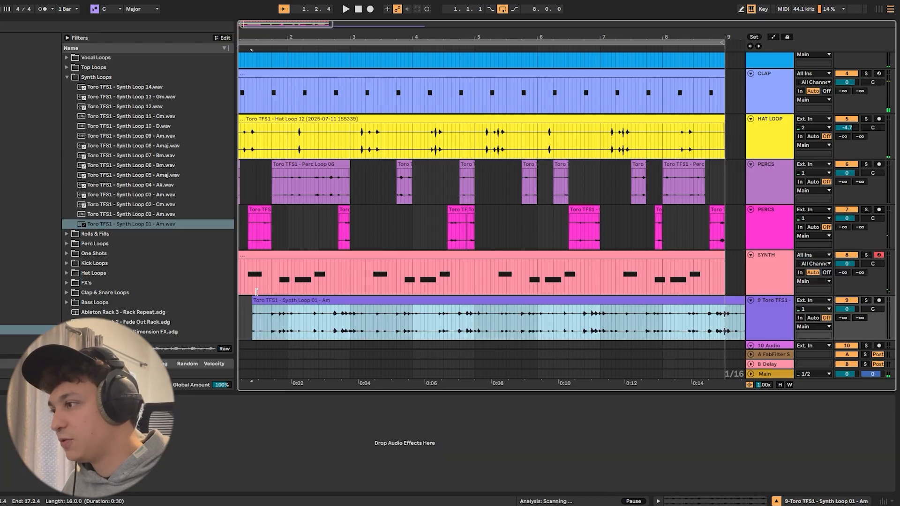
{"action": "left_click", "coordinate": [359, 43]}
{"action": "left_click_drag", "start_coordinate": [359, 35], "coordinate": [318, 43]}
{"action": "left_click", "coordinate": [403, 309]}
{"action": "key", "text": "ctrl+d"}
{"action": "left_click_drag", "start_coordinate": [547, 301], "coordinate": [240, 298]}
{"action": "key", "text": "ctrl+z"}
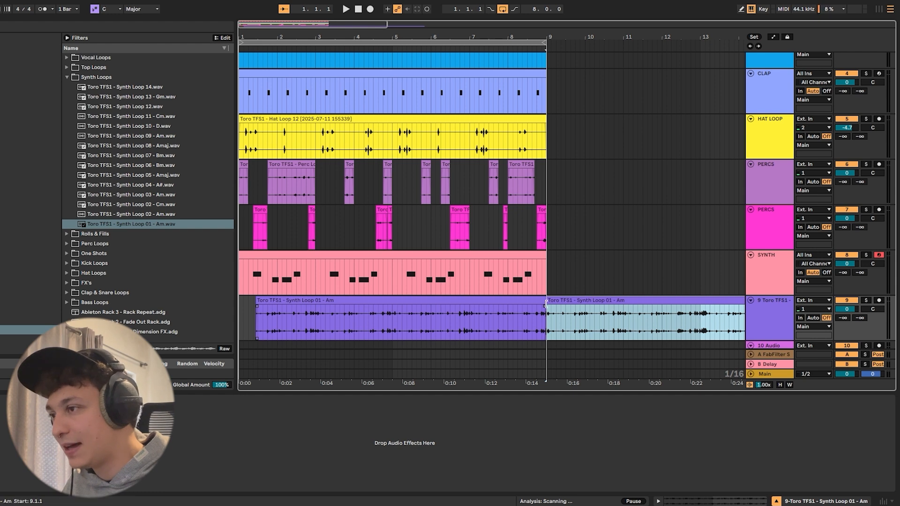
- Move the first part of the synth loop to the start of bar 1 and inspect its waveform
{"action": "left_click", "coordinate": [326, 302]}
{"action": "double_click", "coordinate": [265, 303]}
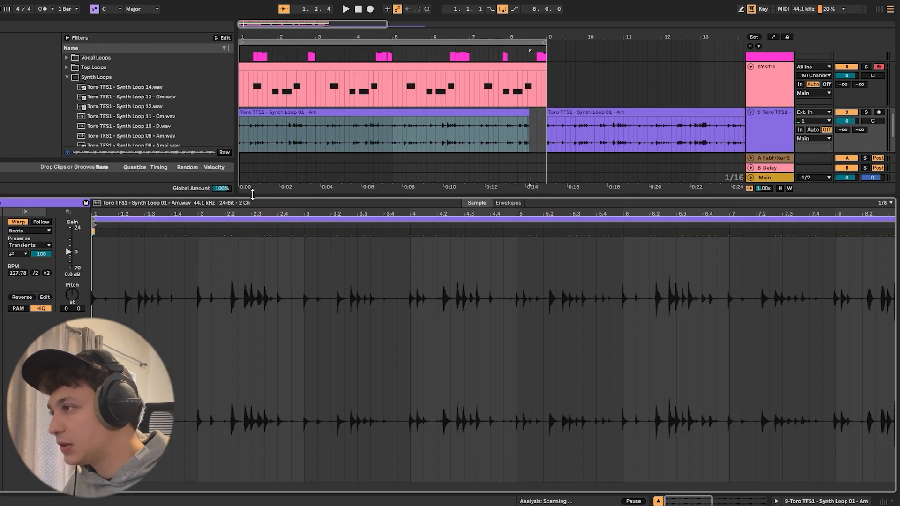
{"action": "key", "text": "ctrl+alt+l"}
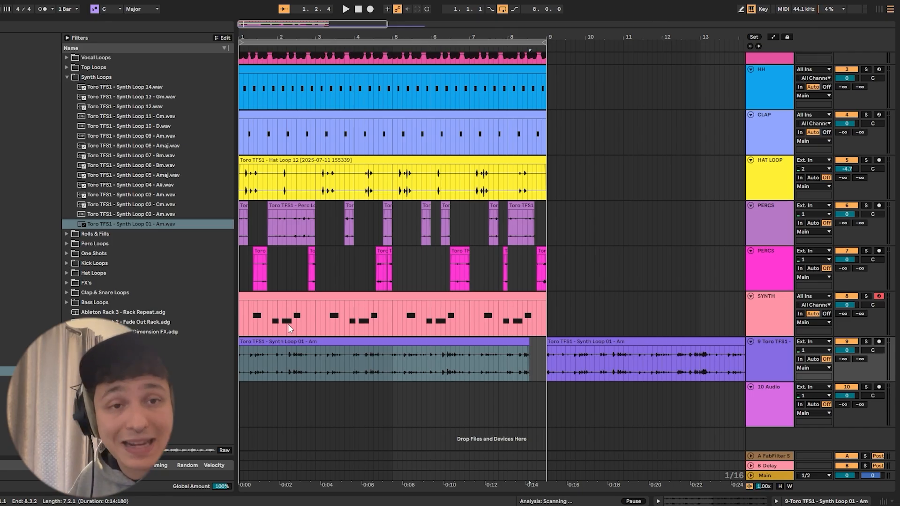
- Cut the synth loop during playback and delete sections, leaving short slices in bars 2 and 4 ahead of the remaining part
{"action": "left_click_drag", "start_coordinate": [254, 37], "coordinate": [254, 53]}
{"action": "key", "text": "space"}
{"action": "left_click_drag", "start_coordinate": [240, 341], "coordinate": [549, 356]}
{"action": "key", "text": "space"}
{"action": "key", "text": "Delete"}
{"action": "left_click", "coordinate": [310, 365]}
{"action": "key", "text": "space"}
{"action": "key", "text": "space"}
{"action": "left_click", "coordinate": [478, 362]}
{"action": "key", "text": "ctrl+e"}
{"action": "left_click", "coordinate": [410, 361]}
{"action": "key", "text": "space"}
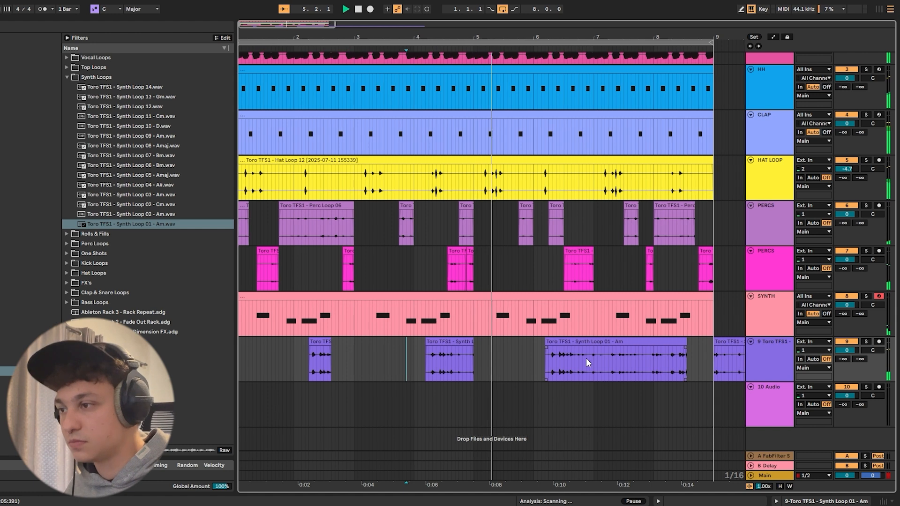
- Reduce the remaining synth loop before bar 9 to a short slice in the second half of bar 6, checking it in playback
{"action": "left_click", "coordinate": [529, 342]}
{"action": "left_click_drag", "start_coordinate": [530, 343], "coordinate": [553, 346]}
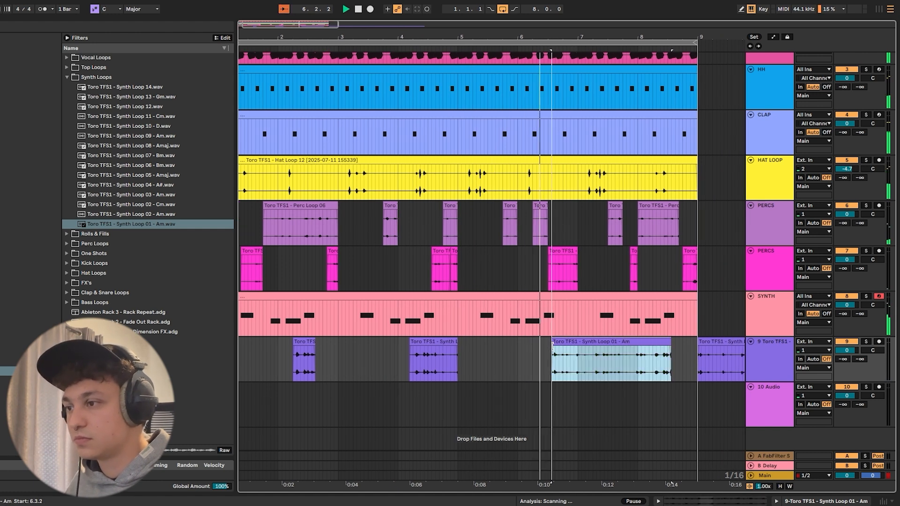
{"action": "left_click", "coordinate": [579, 362]}
{"action": "key", "text": "ctrl+e"}
{"action": "left_click_drag", "start_coordinate": [578, 347], "coordinate": [650, 342]}
{"action": "left_click", "coordinate": [552, 360]}
{"action": "key", "text": "space"}
{"action": "key", "text": "space"}
{"action": "key", "text": "Delete"}
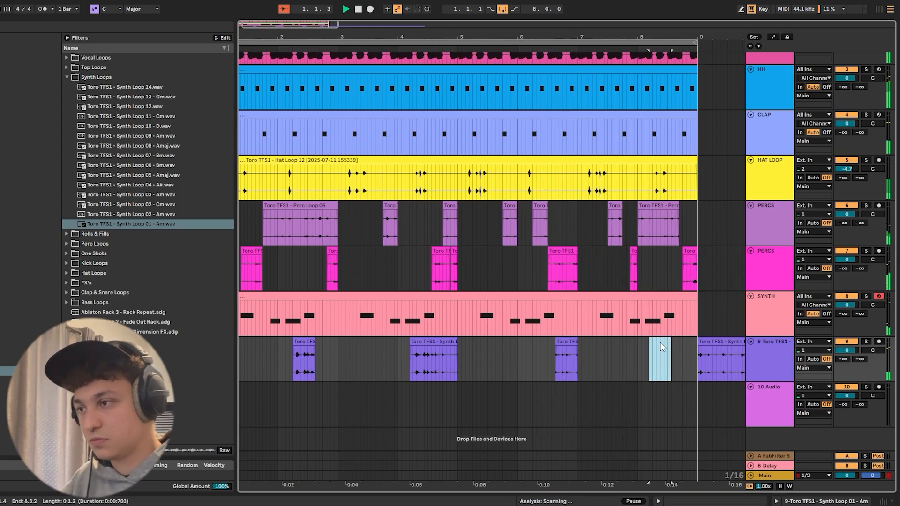
{"action": "left_click", "coordinate": [681, 347]}
{"action": "left_click_drag", "start_coordinate": [342, 349], "coordinate": [190, 344]}
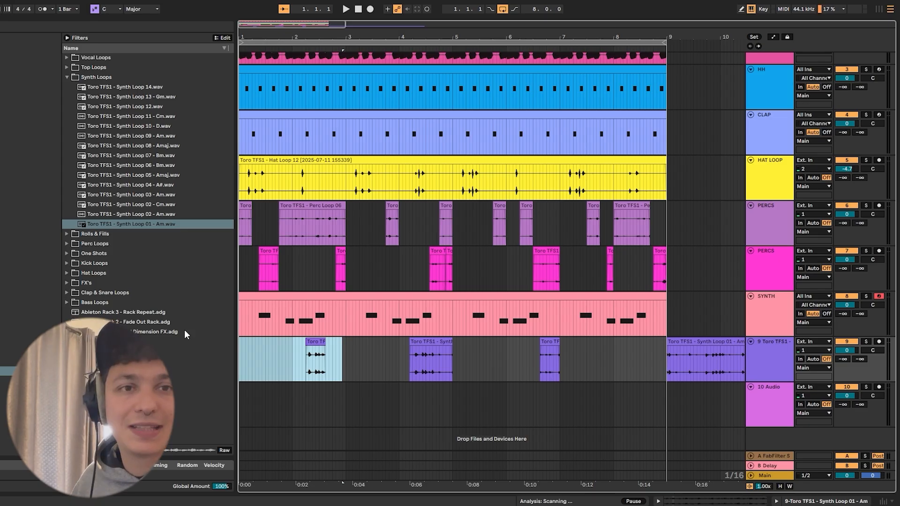
{"action": "key", "text": "space"}
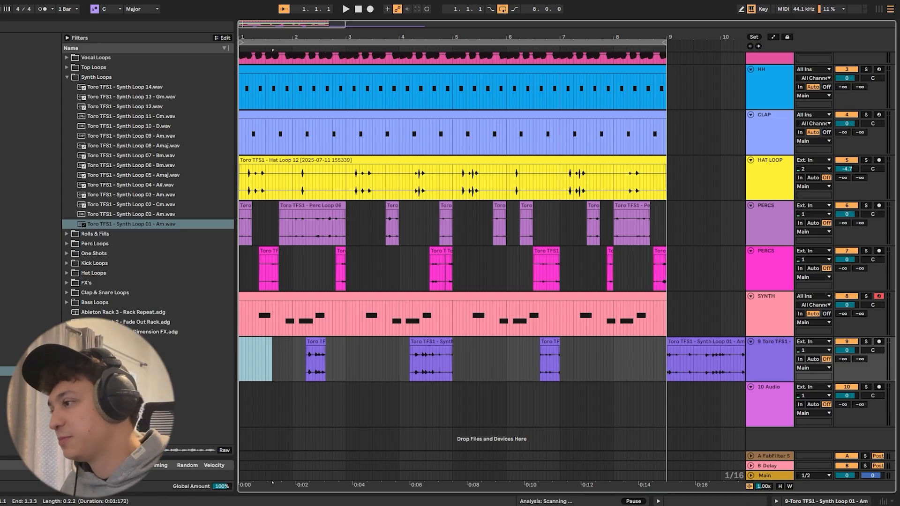
- Add EQ Eight to the sliced synth loop track and set band 1 to a steep low cut at 115 Hz
{"action": "left_click", "coordinate": [772, 356]}
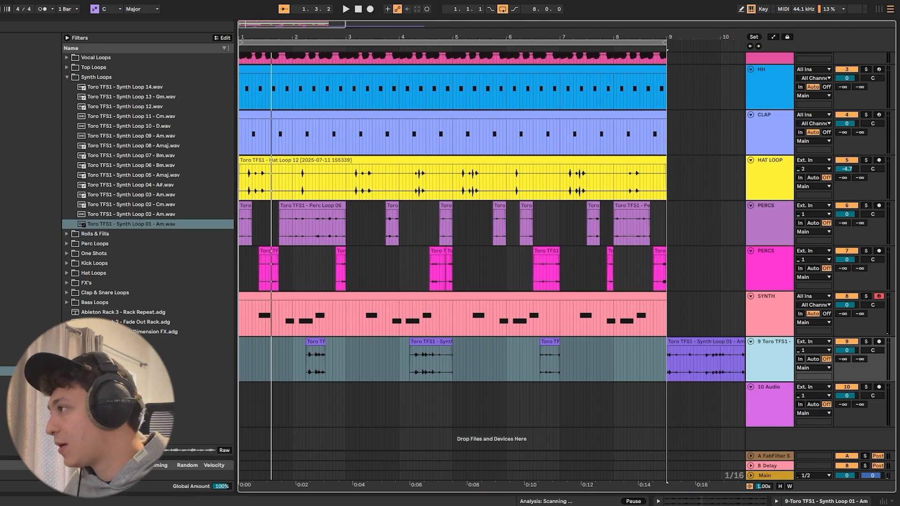
{"action": "left_click", "coordinate": [10, 175]}
{"action": "left_click_drag", "start_coordinate": [94, 156], "coordinate": [737, 354]}
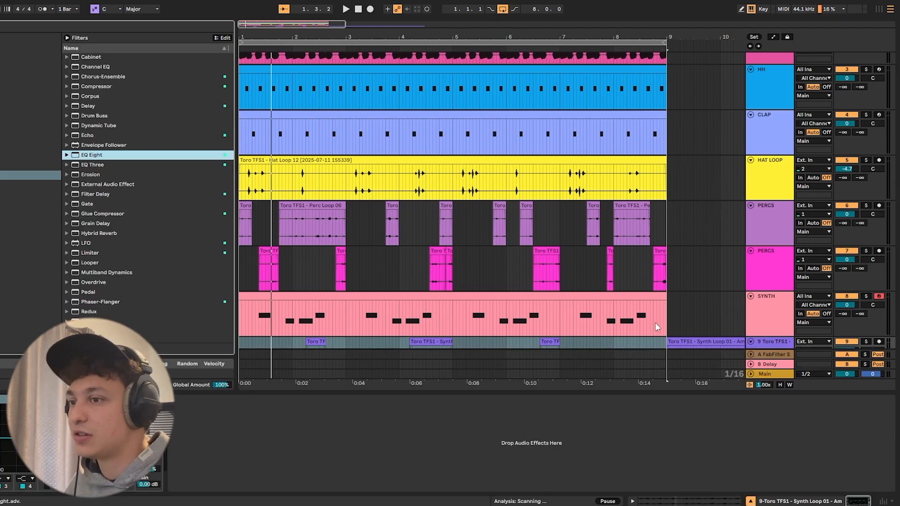
{"action": "scroll", "coordinate": [330, 321], "scroll_direction": "down", "scroll_amount": 2}
{"action": "left_click", "coordinate": [313, 303]}
{"action": "key", "text": "space"}
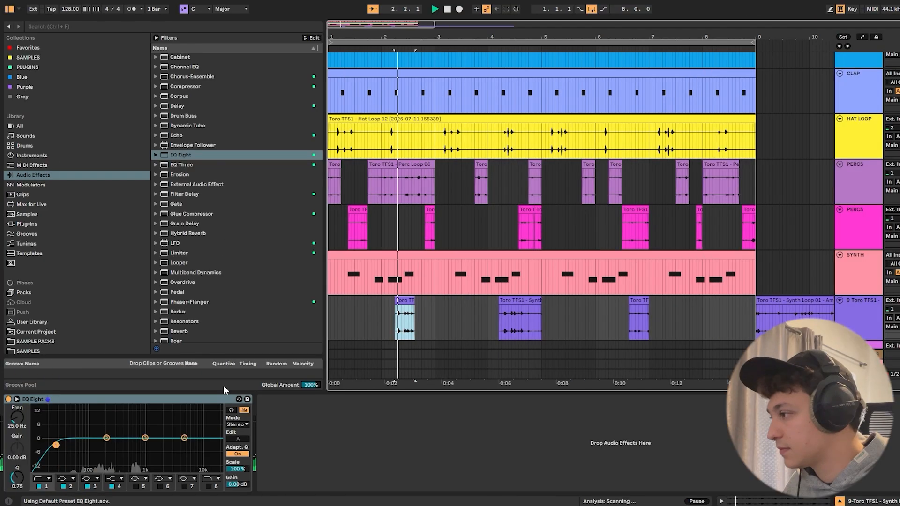
{"action": "left_click", "coordinate": [42, 480]}
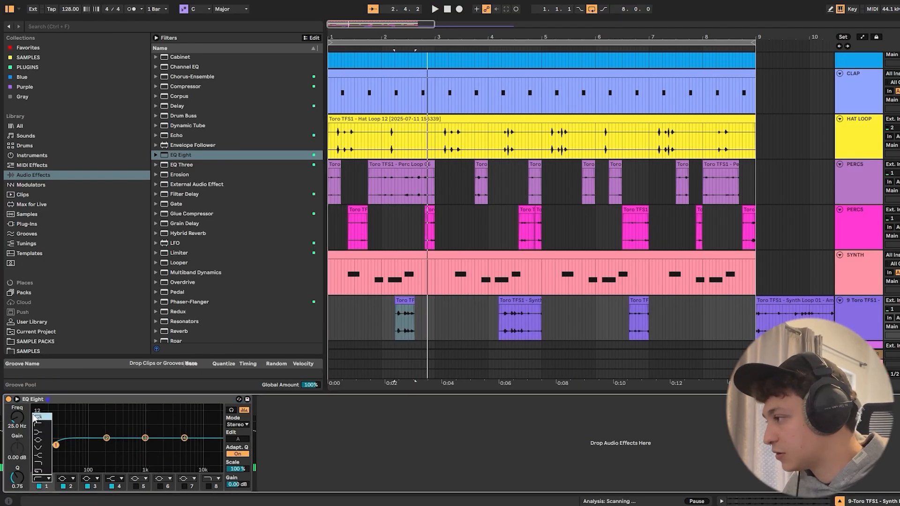
{"action": "left_click", "coordinate": [38, 418]}
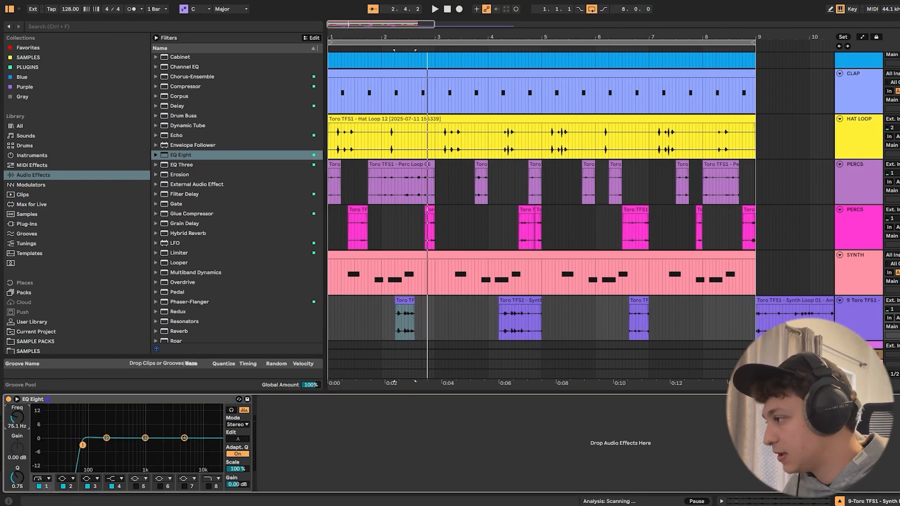
{"action": "left_click_drag", "start_coordinate": [82, 444], "coordinate": [93, 444]}
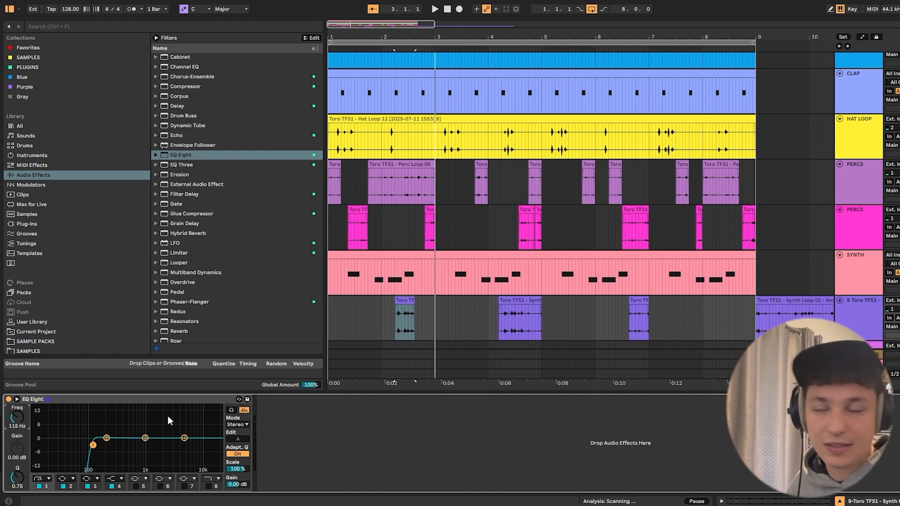
- Audition the low-cut synth slices in playback, including with their track soloed
{"action": "key", "text": "space"}
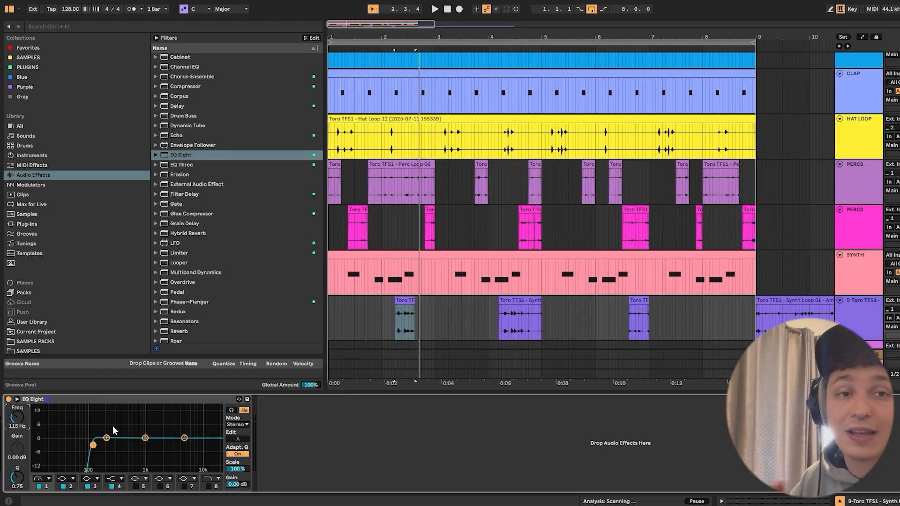
{"action": "key", "text": "space"}
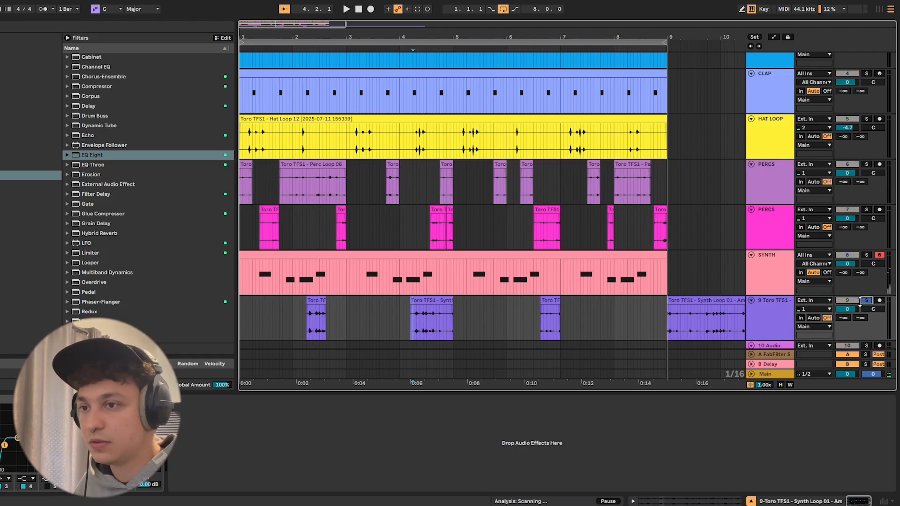
{"action": "key", "text": "space"}
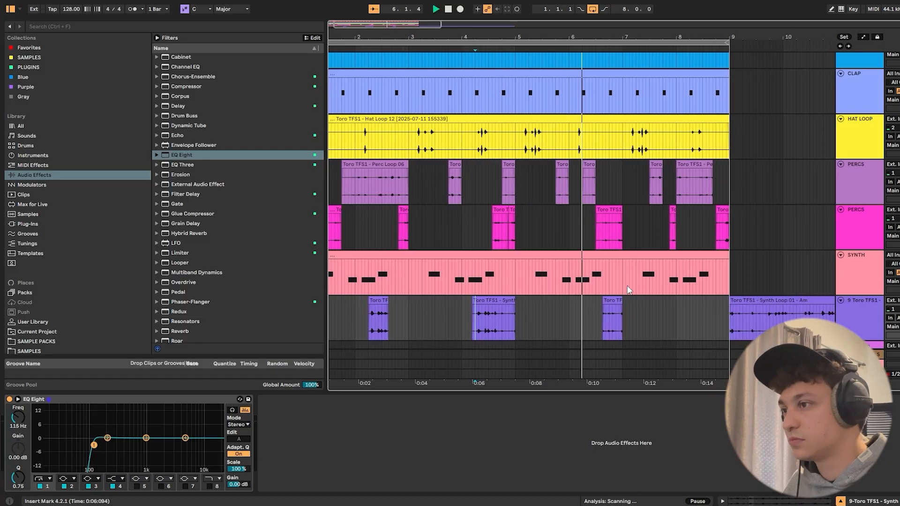
{"action": "key", "text": "space"}
- Add Echo after EQ Eight on the sliced loop track, check the SYNTH track's Echo for reference, and set dry/wet to 7.9%
{"action": "left_click_drag", "start_coordinate": [178, 136], "coordinate": [298, 430]}
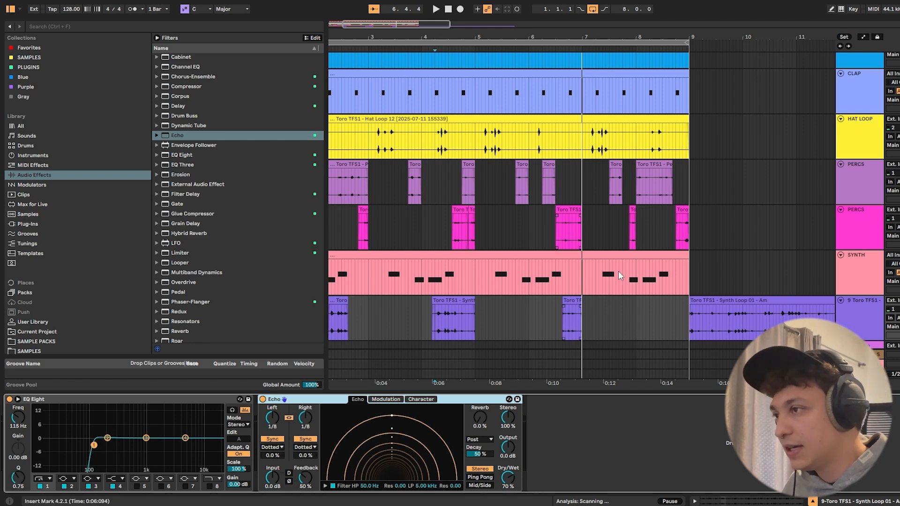
{"action": "left_click", "coordinate": [875, 287]}
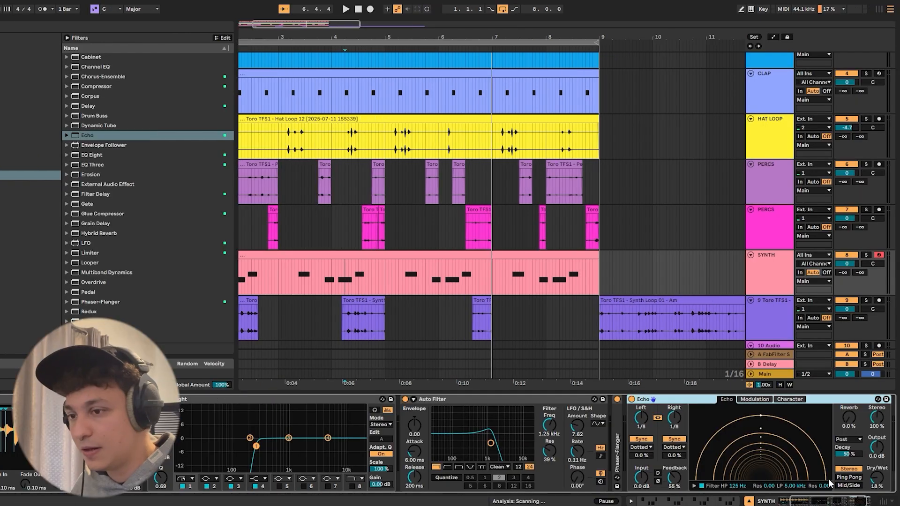
{"action": "left_click", "coordinate": [771, 315]}
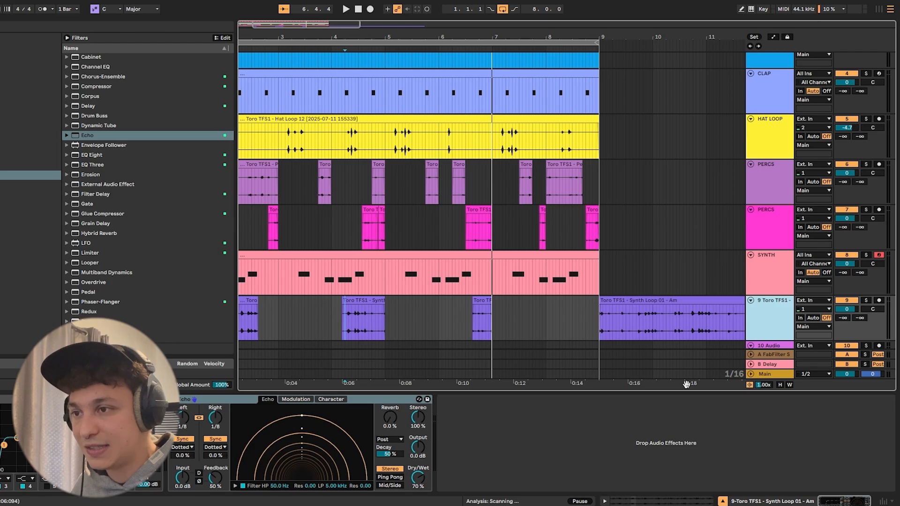
{"action": "left_click", "coordinate": [417, 478]}
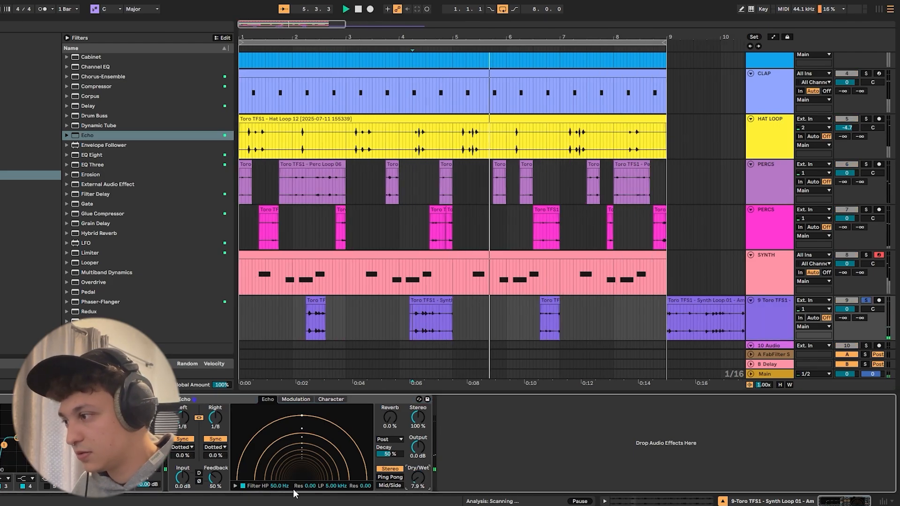
- Compare the soloed bar 4 synth slice with Echo off and on
{"action": "left_click", "coordinate": [423, 323]}
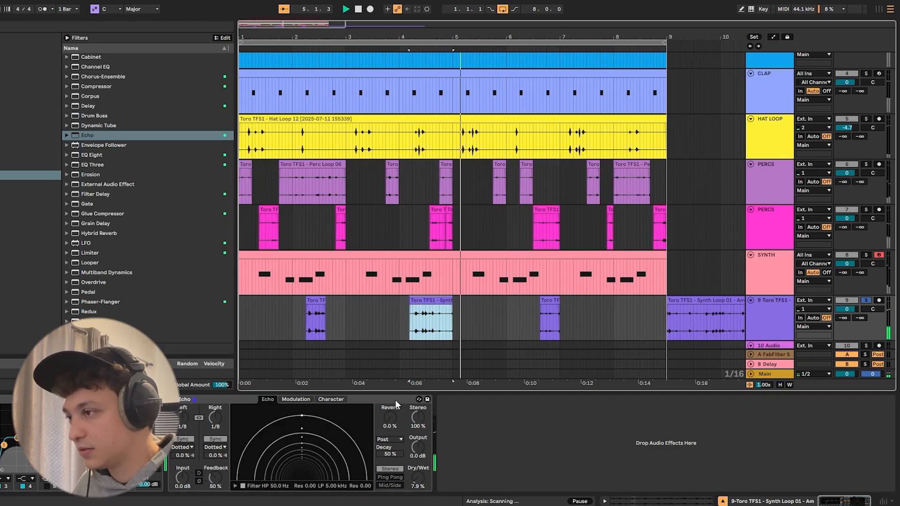
{"action": "key", "text": "space"}
{"action": "left_click", "coordinate": [173, 400]}
{"action": "left_click", "coordinate": [415, 300]}
{"action": "key", "text": "space"}
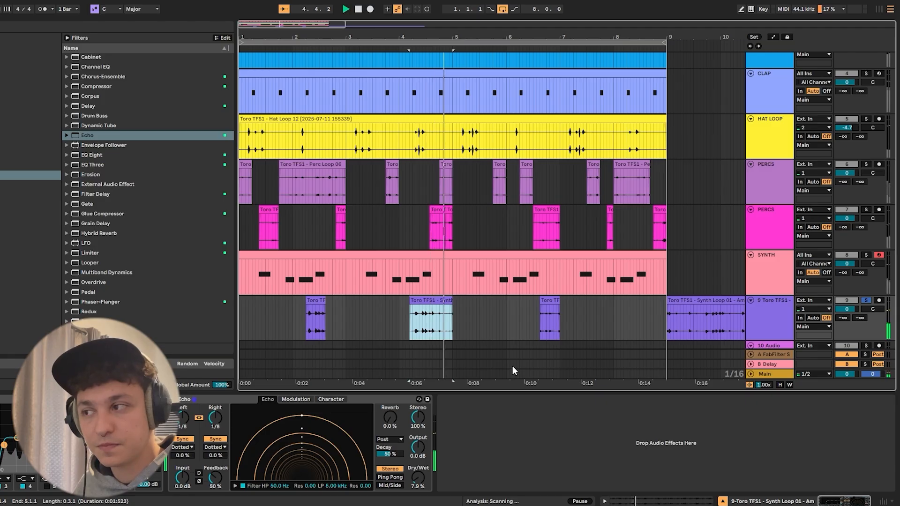
{"action": "key", "text": "space"}
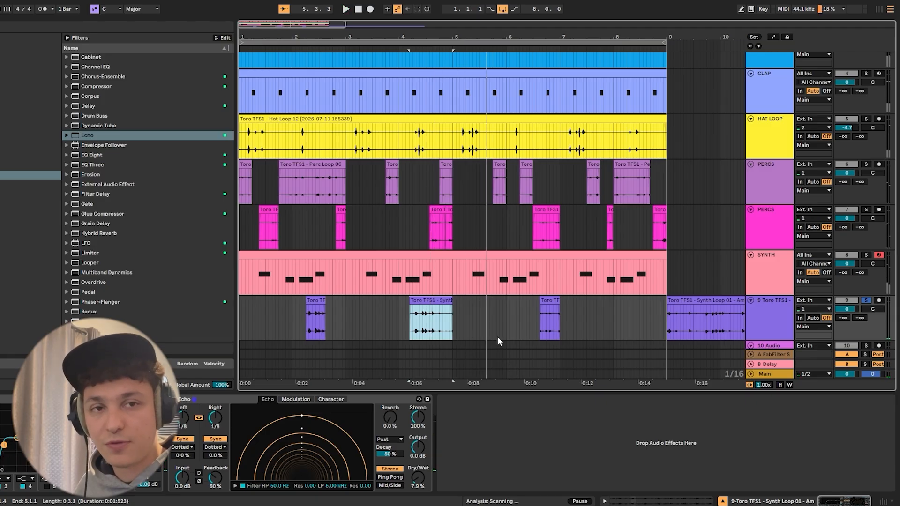
- Turn Echo off and add a fade-out to the end of the bar 4 synth slice, auditioning it in solo
{"action": "left_click_drag", "start_coordinate": [415, 28], "coordinate": [417, 39]}
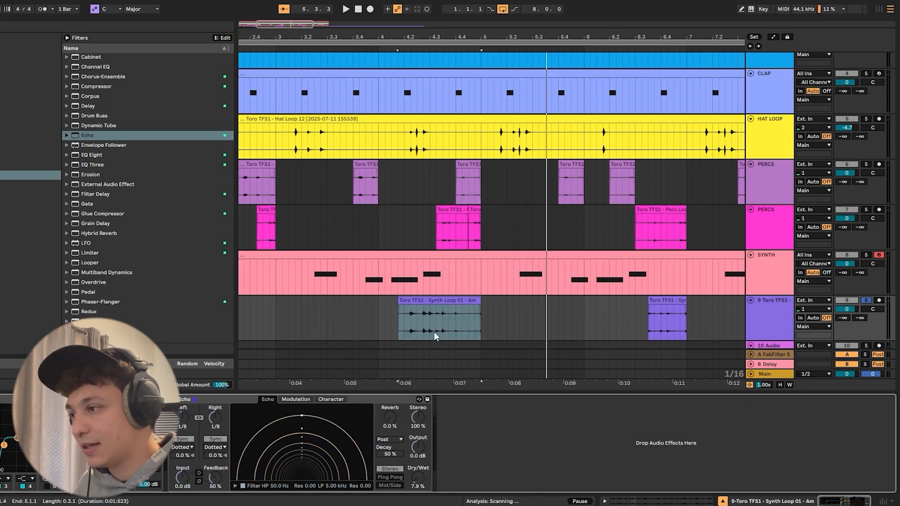
{"action": "left_click", "coordinate": [455, 323]}
{"action": "key", "text": "space"}
{"action": "key", "text": "space"}
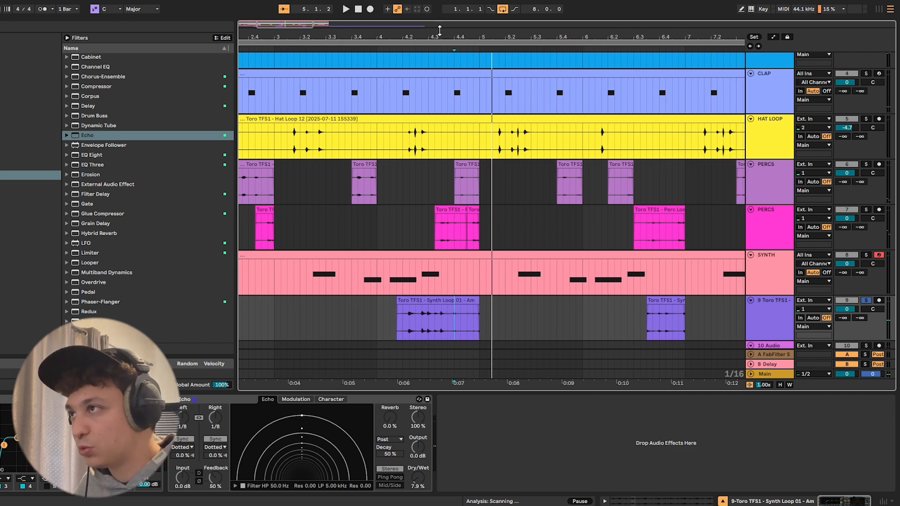
{"action": "left_click_drag", "start_coordinate": [439, 30], "coordinate": [466, 154]}
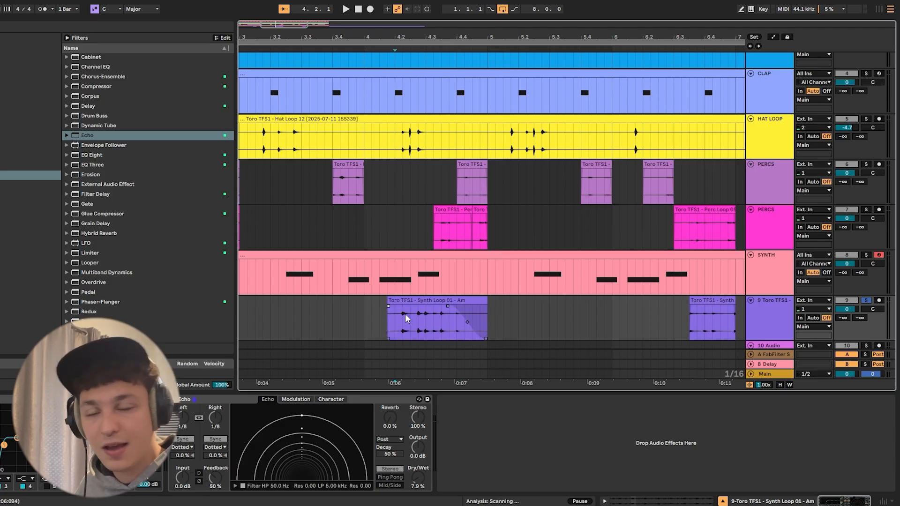
{"action": "key", "text": "space"}
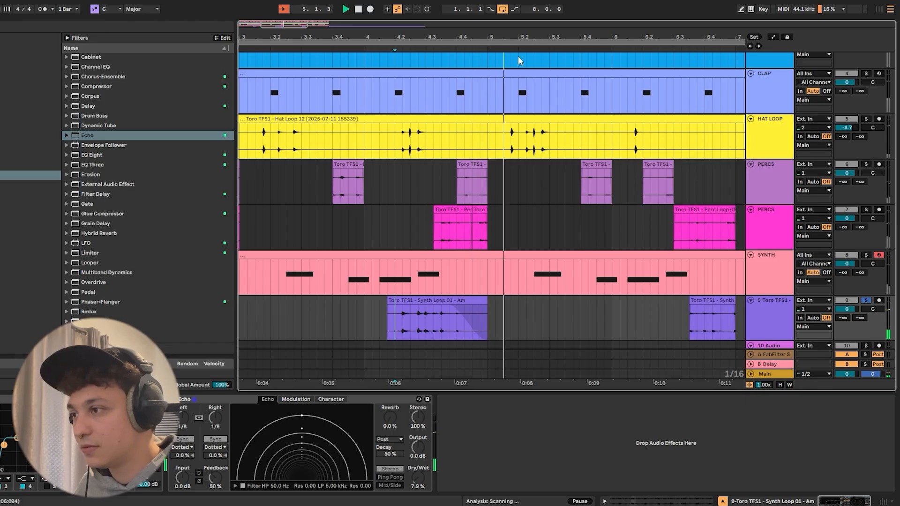
- Turn the sliced loop track's Echo back on and audition its soloed synth slices from bar 2 and from the loop start
{"action": "key", "text": "space"}
{"action": "scroll", "coordinate": [518, 61], "scroll_direction": "down", "scroll_amount": 5}
{"action": "left_click_drag", "start_coordinate": [551, 305], "coordinate": [545, 305]}
{"action": "left_click", "coordinate": [305, 316]}
{"action": "key", "text": "space"}
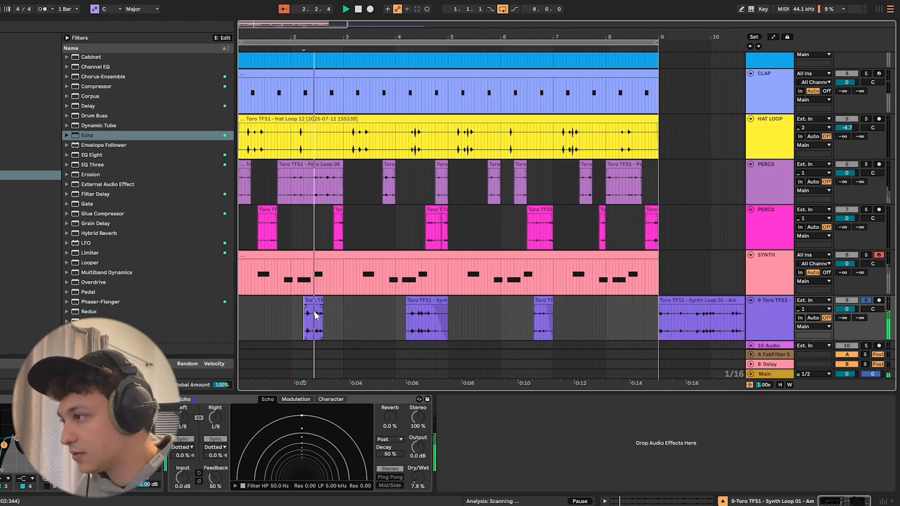
{"action": "left_click", "coordinate": [174, 400]}
{"action": "left_click_drag", "start_coordinate": [290, 39], "coordinate": [290, 37]}
{"action": "key", "text": "space"}
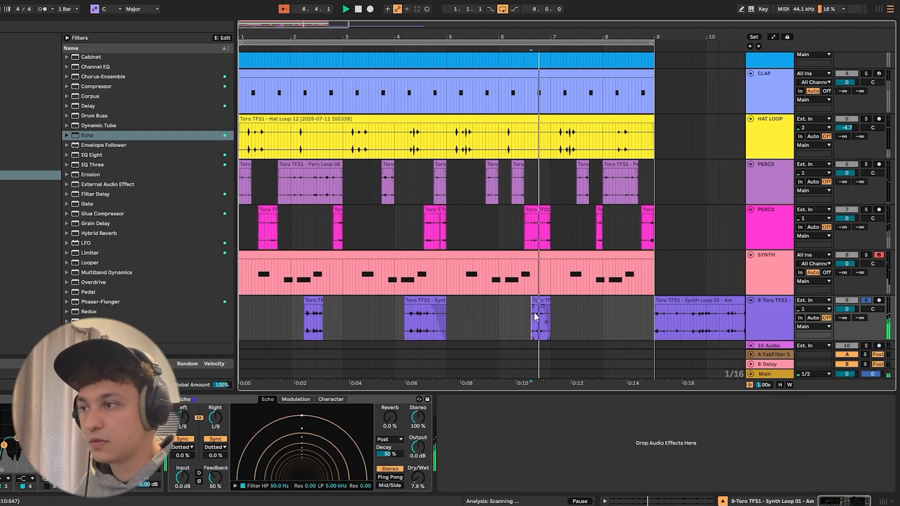
- Delete the leftover Synth Loop 01 clip from bar 9 onward and unsolo its track
{"action": "left_click", "coordinate": [732, 262]}
{"action": "key", "text": "Delete"}
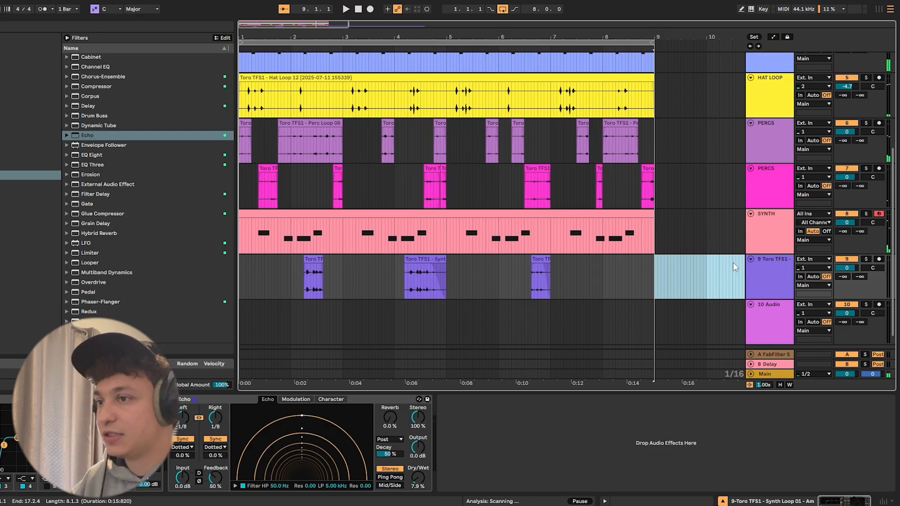
{"action": "scroll", "coordinate": [475, 303], "scroll_direction": "up", "scroll_amount": 2}
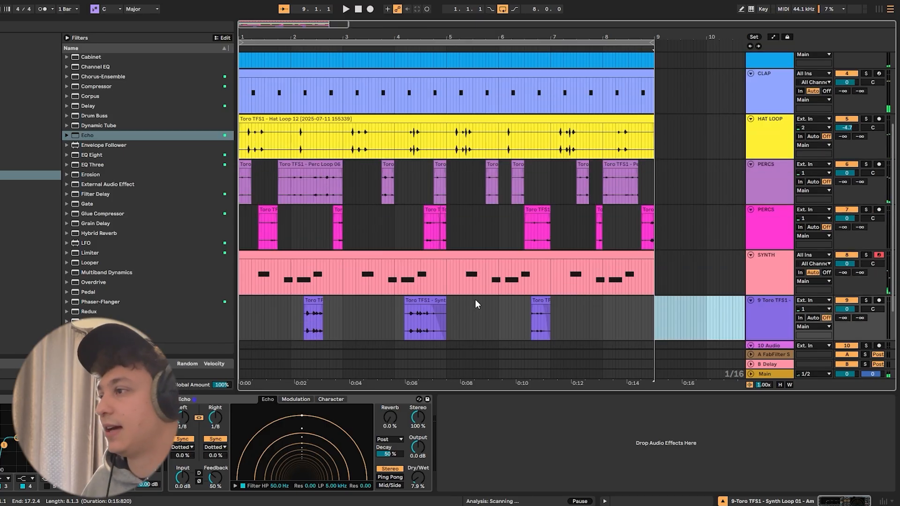
- Unfold the empty audio track 10 and open the Vocal Loops folder of the Toro sample pack
{"action": "scroll", "coordinate": [474, 302], "scroll_direction": "down", "scroll_amount": 3}
{"action": "left_click", "coordinate": [775, 298]}
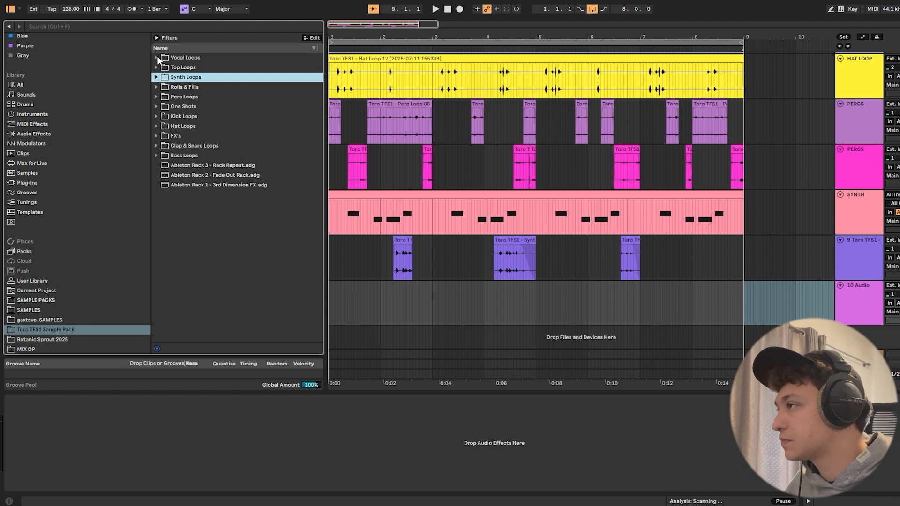
{"action": "left_click", "coordinate": [157, 57]}
- Preview Vocal Loops 13, 12, 07, 05, 03 and 01 from the sample pack
{"action": "left_click", "coordinate": [198, 67]}
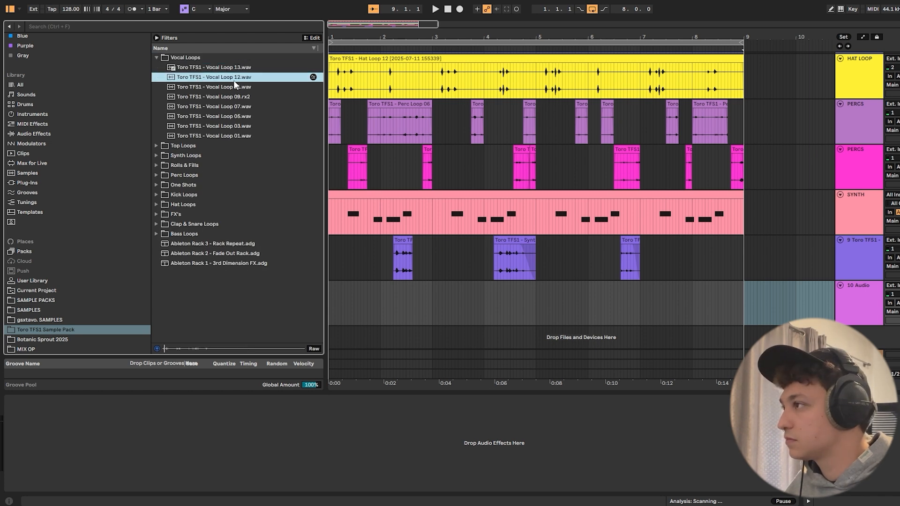
{"action": "left_click", "coordinate": [232, 77]}
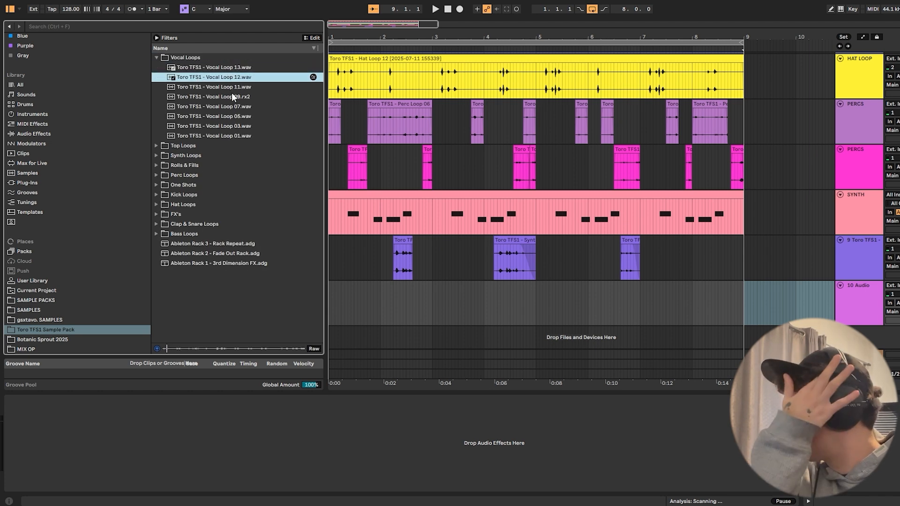
{"action": "left_click", "coordinate": [233, 109]}
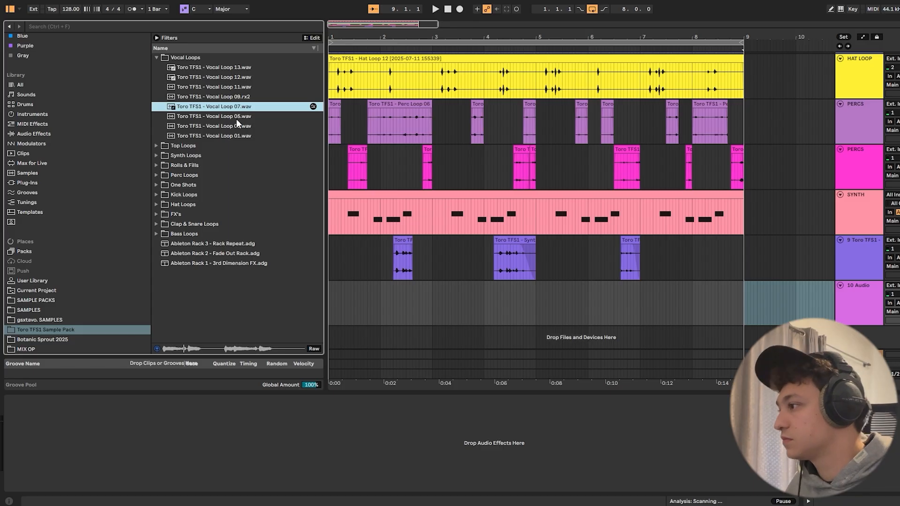
{"action": "left_click", "coordinate": [236, 119]}
{"action": "left_click", "coordinate": [237, 125]}
{"action": "left_click", "coordinate": [241, 137]}
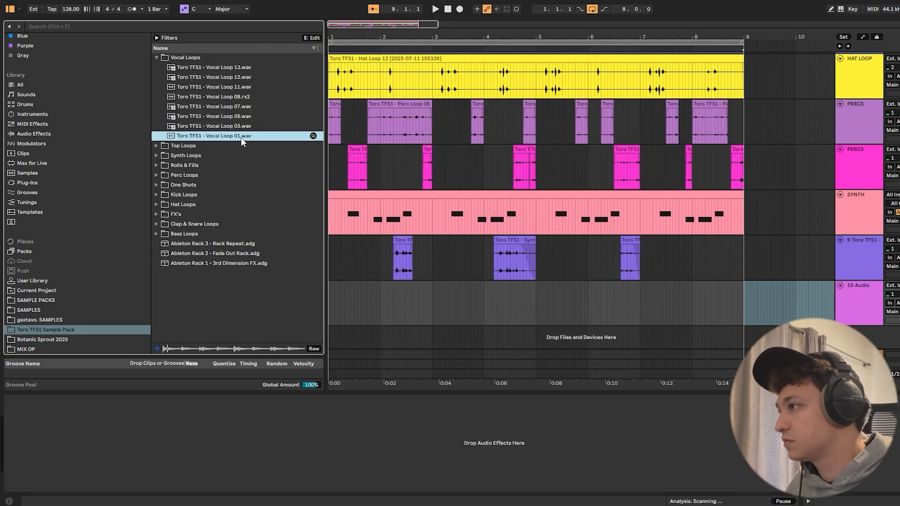
- Place Toro TFS1 - Vocal Loop 12 on audio track 10 from bar 1 and play it with the groove
{"action": "left_click", "coordinate": [232, 78]}
{"action": "key", "text": "space"}
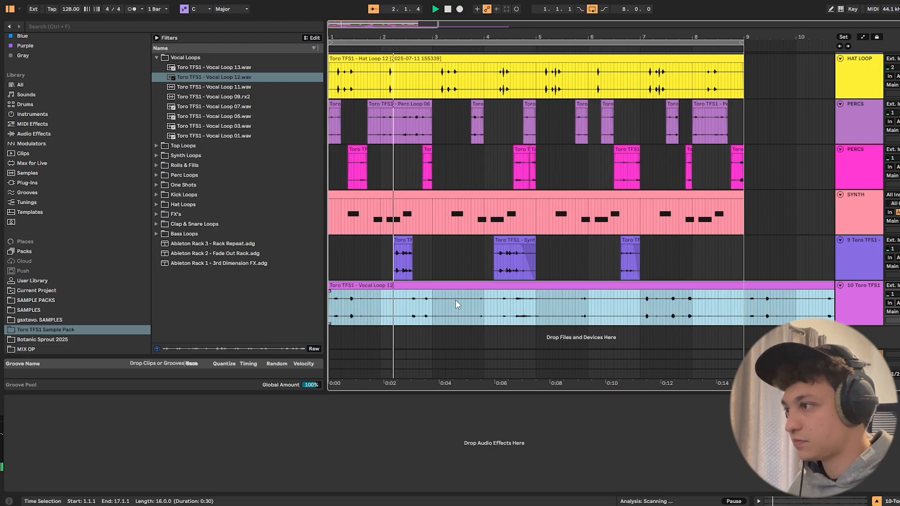
- Cut the vocal clip around bar 2, leaving a gap from 2.3 to 2.4 and a split at bar 3, and audition the edit
{"action": "left_click_drag", "start_coordinate": [424, 317], "coordinate": [426, 287]}
{"action": "key", "text": "space"}
{"action": "key", "text": "ctrl+e"}
{"action": "left_click", "coordinate": [392, 294]}
{"action": "key", "text": "space"}
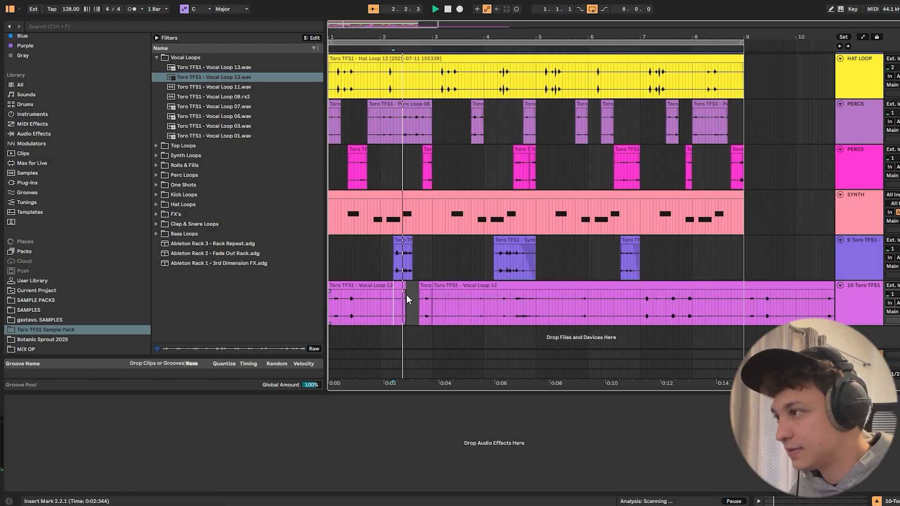
{"action": "left_click", "coordinate": [425, 286]}
{"action": "key", "text": "space"}
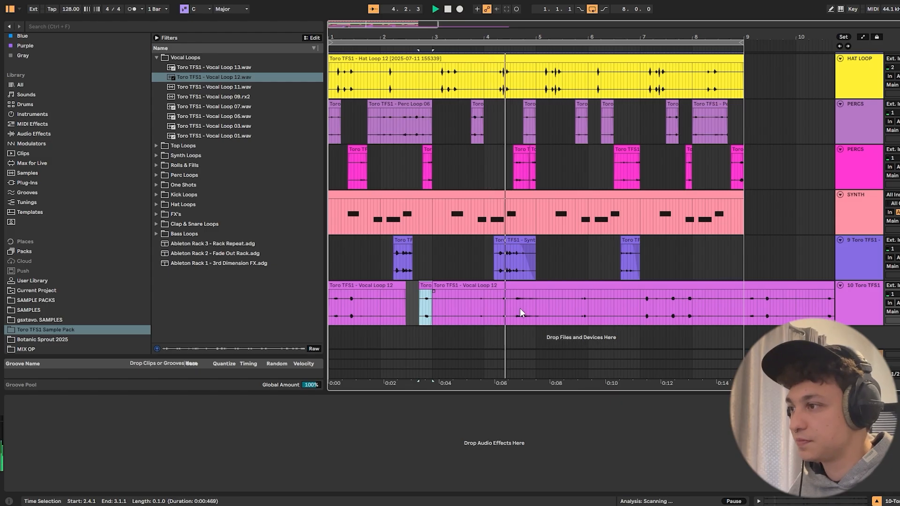
- Remove the vocal between bars 5 and 6 and replay the part that follows from 6.2.2
{"action": "left_click_drag", "start_coordinate": [535, 299], "coordinate": [566, 302]}
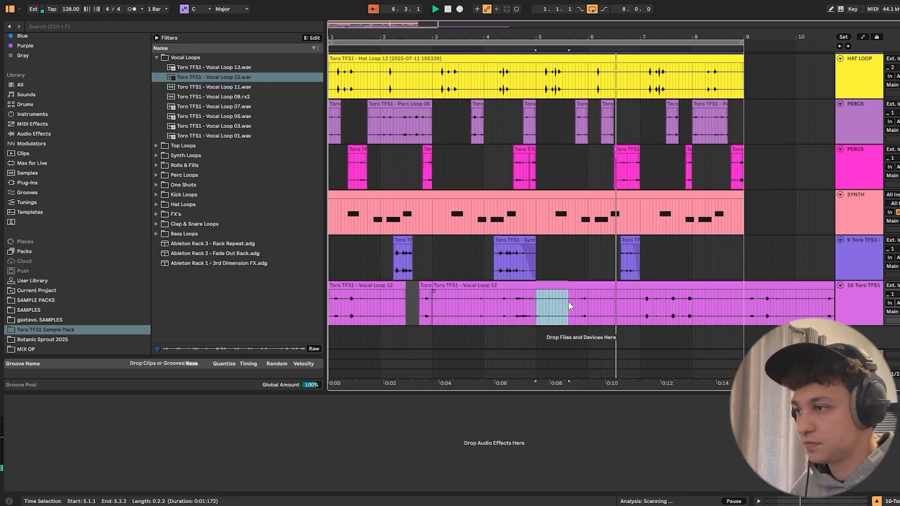
{"action": "key", "text": "Delete"}
{"action": "left_click", "coordinate": [587, 302]}
{"action": "key", "text": "ctrl+e"}
{"action": "left_click", "coordinate": [580, 286]}
{"action": "key", "text": "Delete"}
{"action": "left_click", "coordinate": [604, 300]}
{"action": "key", "text": "space"}
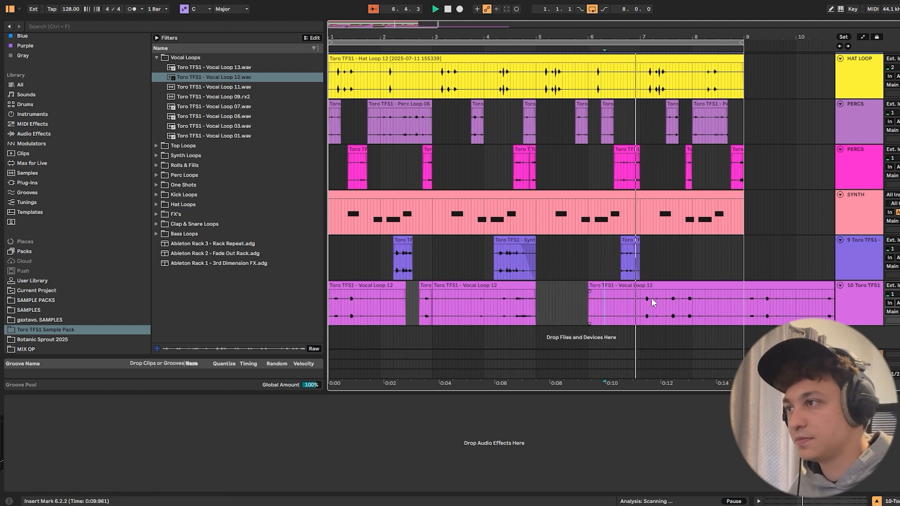
- Audition the vocal from 7.3.2, delete the section from 7.4.1 to 8.2.4 and trim the following clip to start at bar 9
{"action": "left_click", "coordinate": [670, 307]}
{"action": "key", "text": "space"}
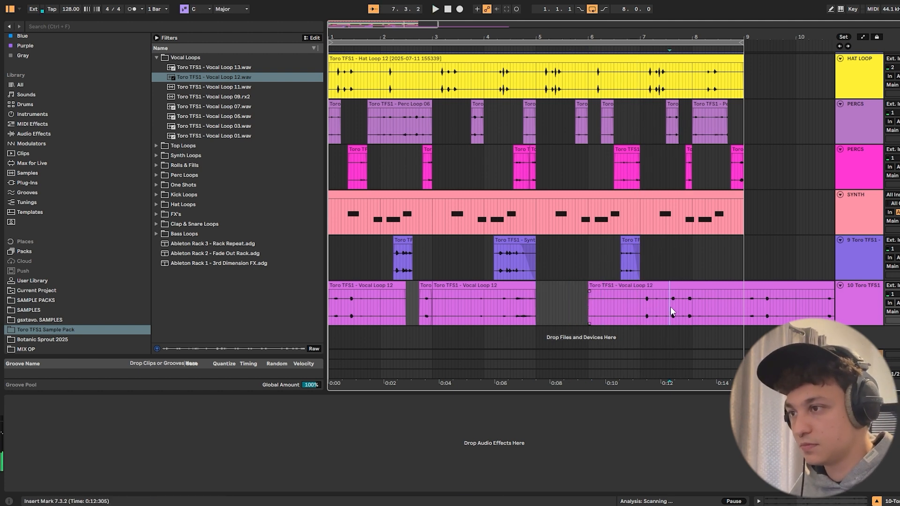
{"action": "left_click_drag", "start_coordinate": [679, 305], "coordinate": [715, 307]}
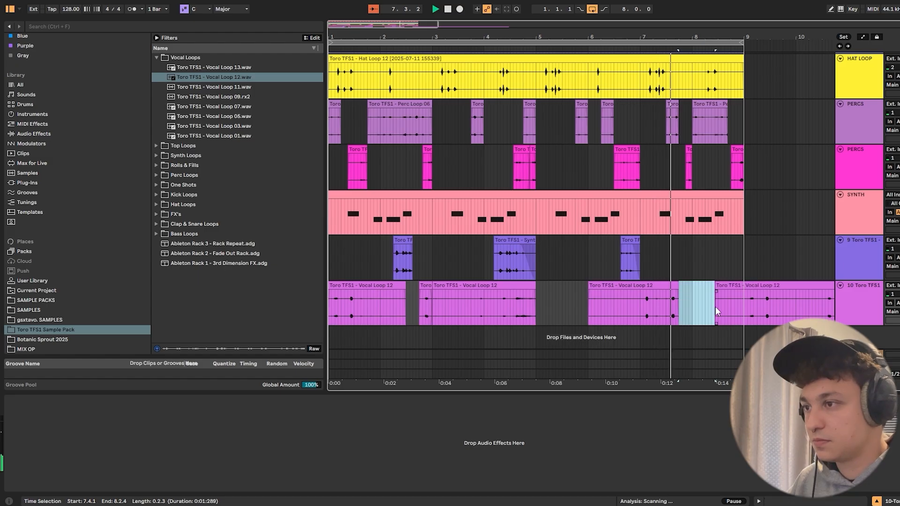
{"action": "left_click", "coordinate": [733, 285]}
{"action": "left_click_drag", "start_coordinate": [716, 292], "coordinate": [744, 292]}
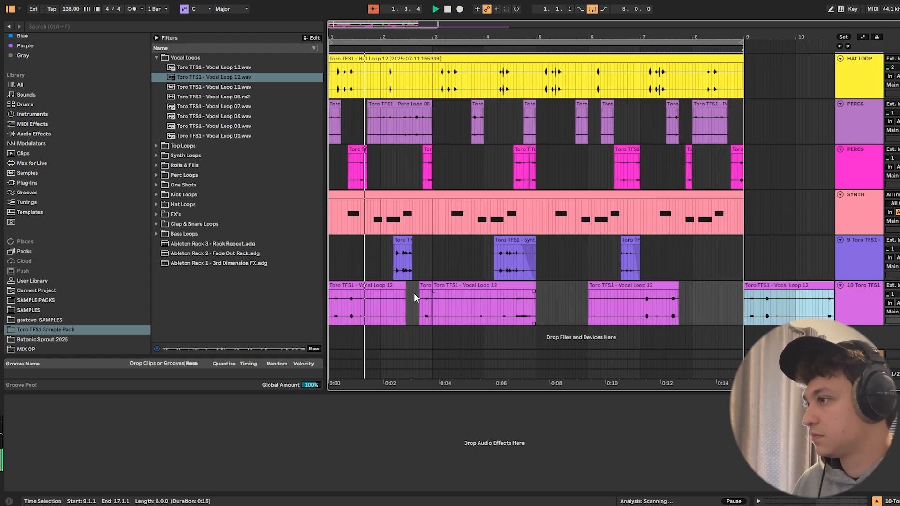
- Stop playback and split the first vocal clip at 1.2.4 and 1.3.1
{"action": "key", "text": "space"}
{"action": "left_click", "coordinate": [351, 306]}
{"action": "left_click_drag", "start_coordinate": [351, 306], "coordinate": [355, 306]}
{"action": "key", "text": "ctrl+e"}
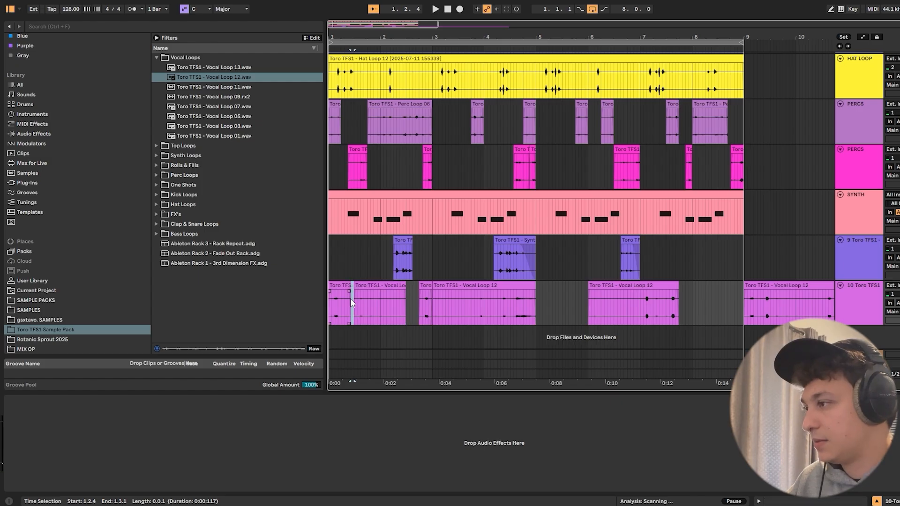
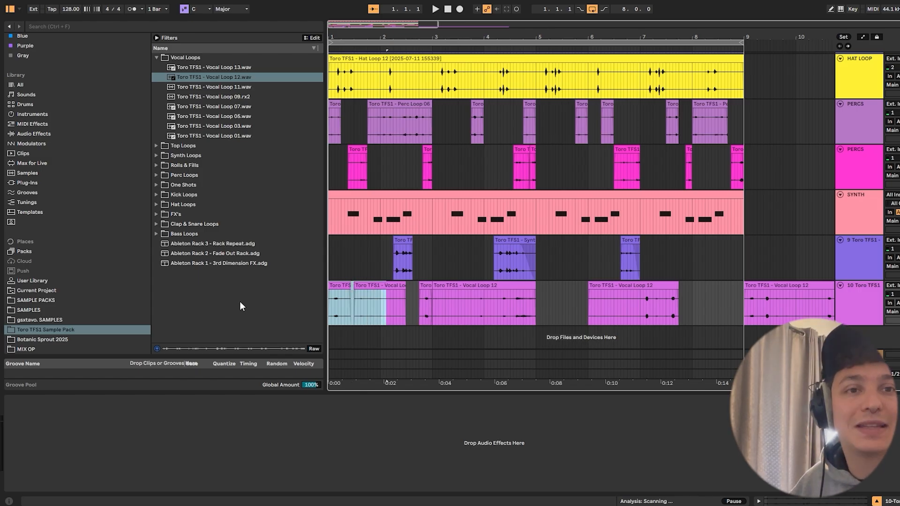
- Audition the groove with the edited vocal from bar 1
{"action": "key", "text": "space"}
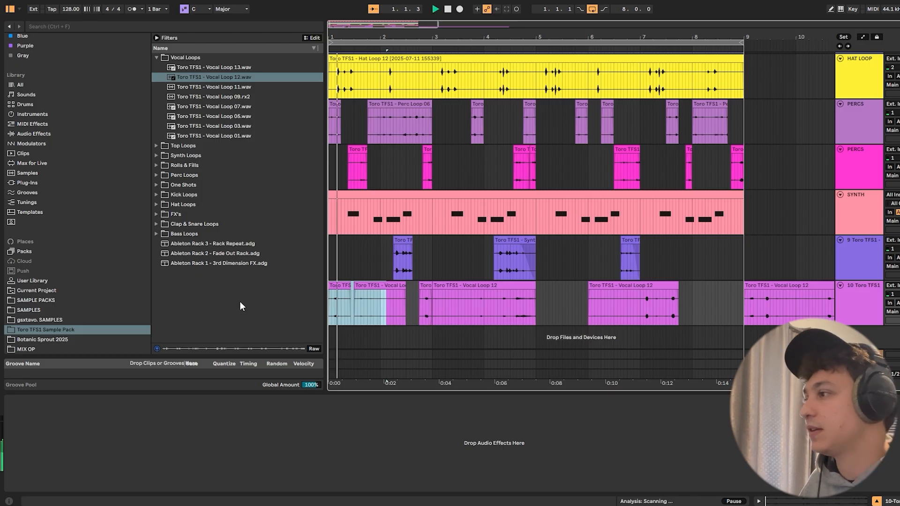
{"action": "scroll", "coordinate": [409, 190], "scroll_direction": "up", "scroll_amount": 1}
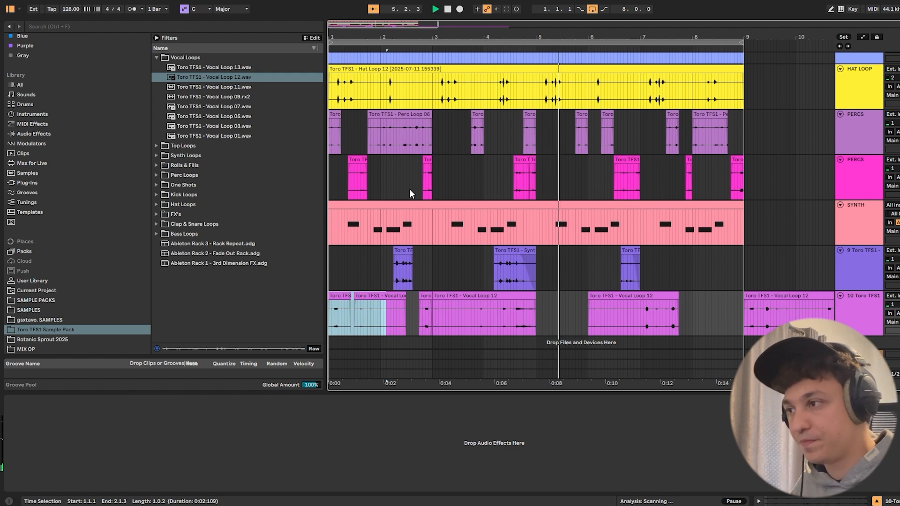
{"action": "scroll", "coordinate": [609, 218], "scroll_direction": "down", "scroll_amount": 1}
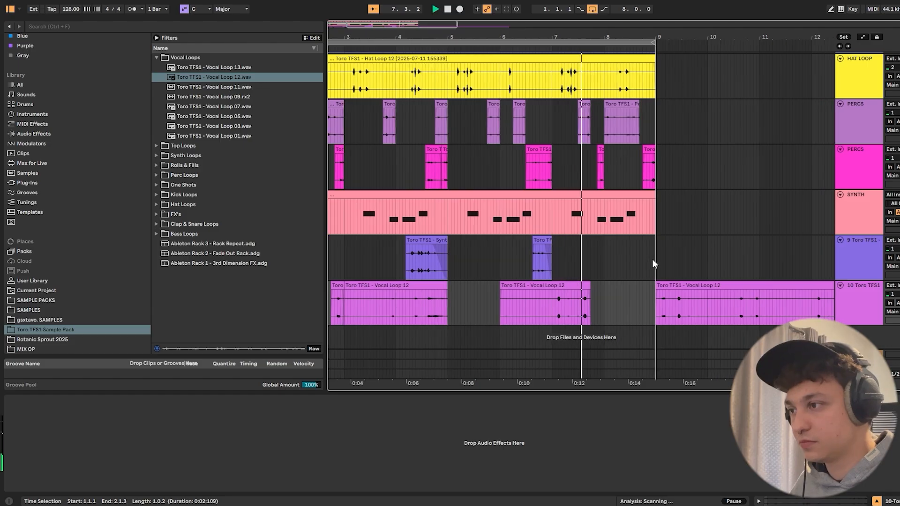
- Stop playback and move the leftover vocal clip from bar 9 out to 22.1.4
{"action": "left_click_drag", "start_coordinate": [564, 37], "coordinate": [561, 10]}
{"action": "key", "text": "space"}
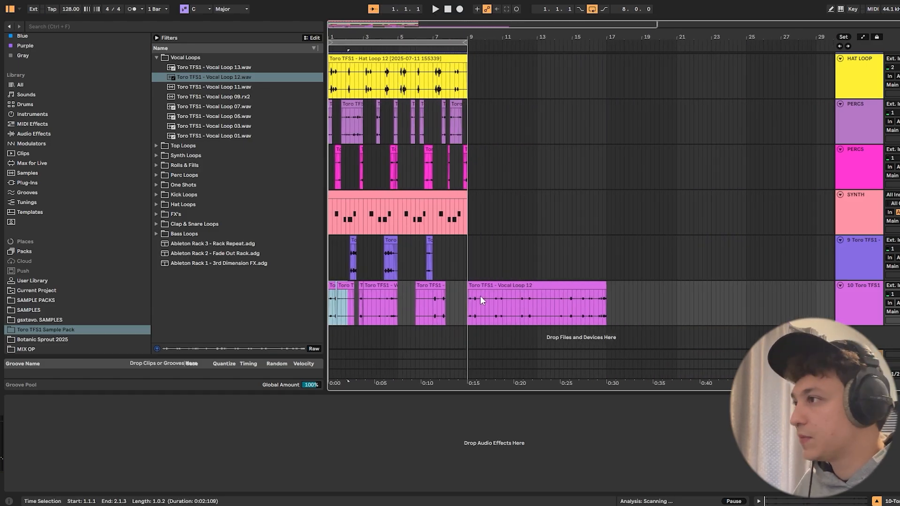
{"action": "left_click_drag", "start_coordinate": [480, 296], "coordinate": [710, 309]}
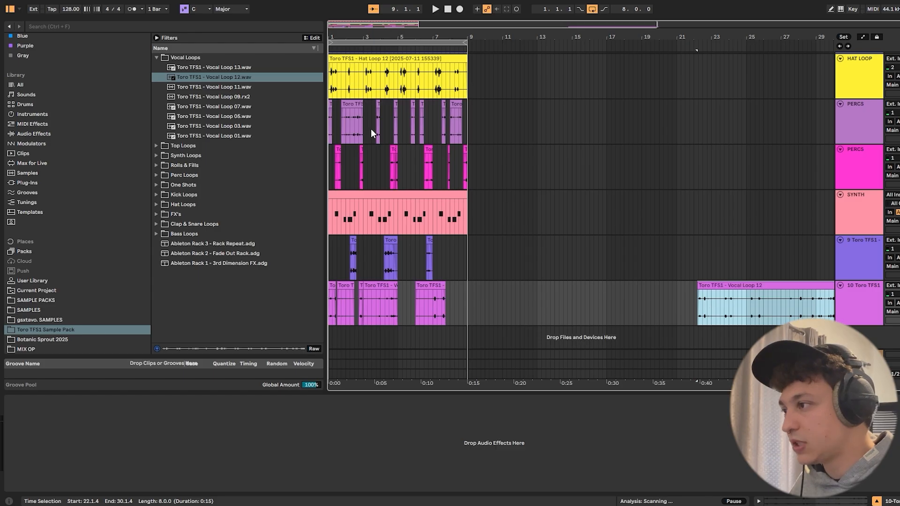
{"action": "left_click_drag", "start_coordinate": [351, 47], "coordinate": [382, 169]}
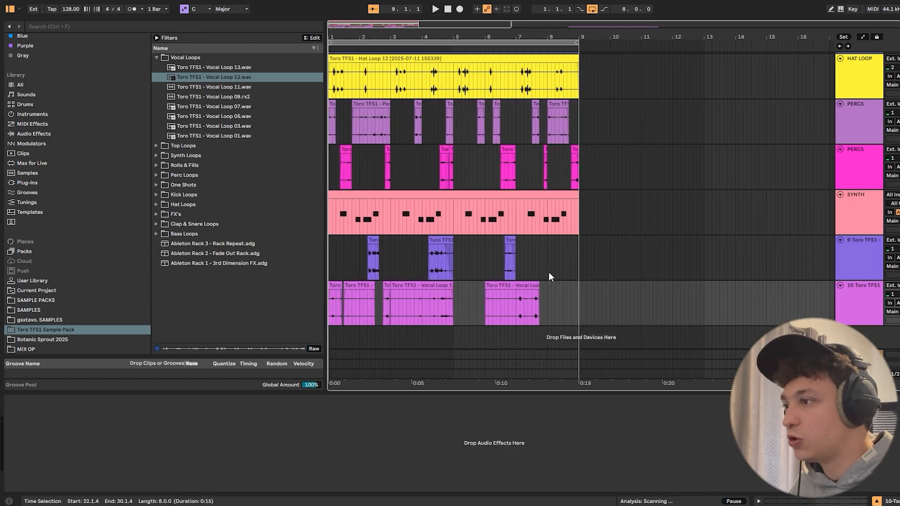
- Select bars 1 to 9 across all tracks and consolidate each track's material into one eight-bar clip
{"action": "scroll", "coordinate": [532, 191], "scroll_direction": "up", "scroll_amount": 2}
{"action": "scroll", "coordinate": [511, 179], "scroll_direction": "up", "scroll_amount": 6}
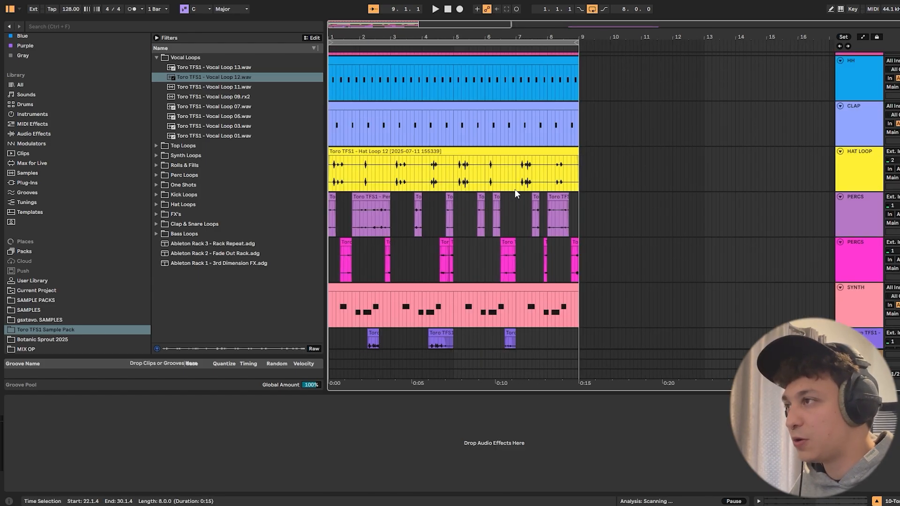
{"action": "left_click", "coordinate": [424, 42]}
{"action": "left_click_drag", "start_coordinate": [426, 38], "coordinate": [421, 5]}
{"action": "scroll", "coordinate": [421, 131], "scroll_direction": "down", "scroll_amount": 2}
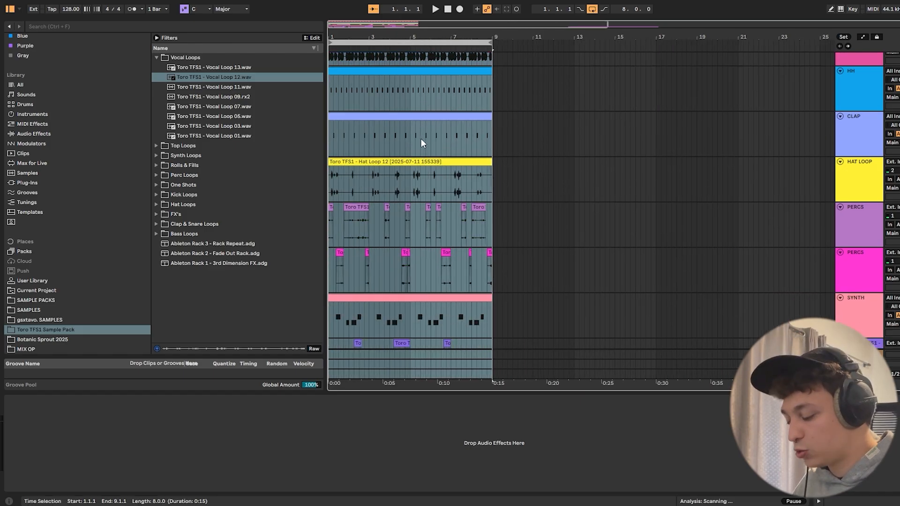
{"action": "key", "text": "ctrl+j"}
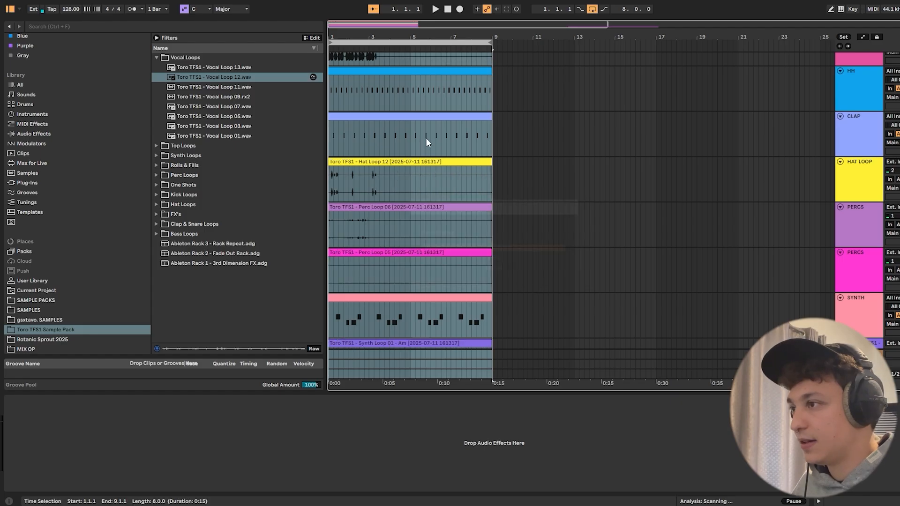
{"action": "scroll", "coordinate": [411, 115], "scroll_direction": "down", "scroll_amount": 7}
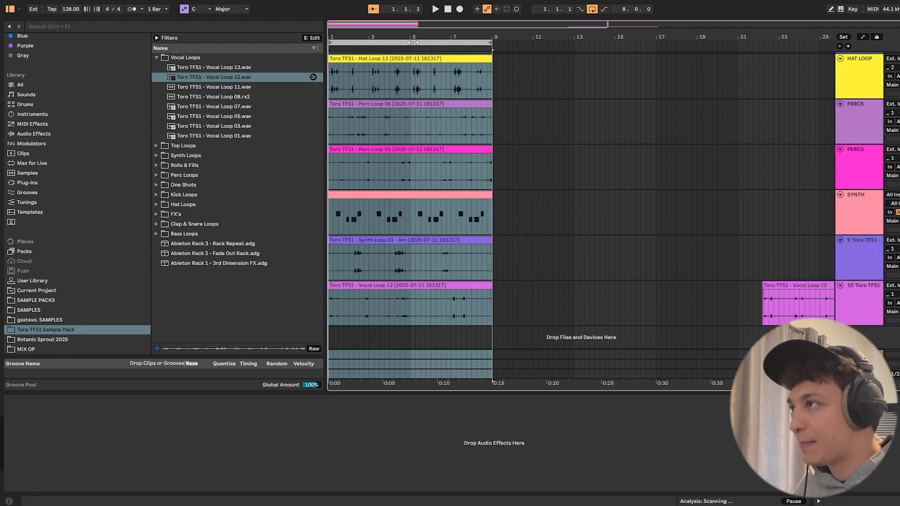
- Delete the leftover vocal clip parked from bar 22 onward
{"action": "left_click", "coordinate": [570, 167]}
{"action": "left_click_drag", "start_coordinate": [489, 126], "coordinate": [302, 119]}
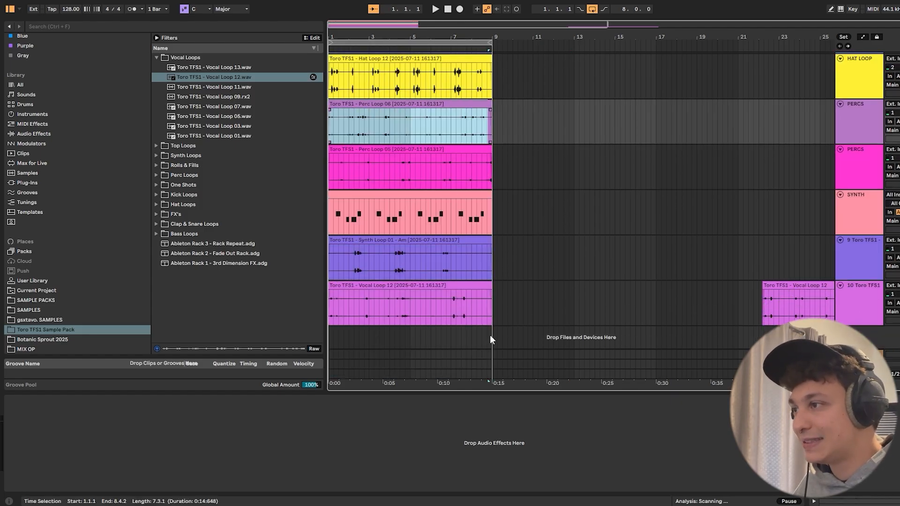
{"action": "left_click_drag", "start_coordinate": [499, 394], "coordinate": [499, 487]}
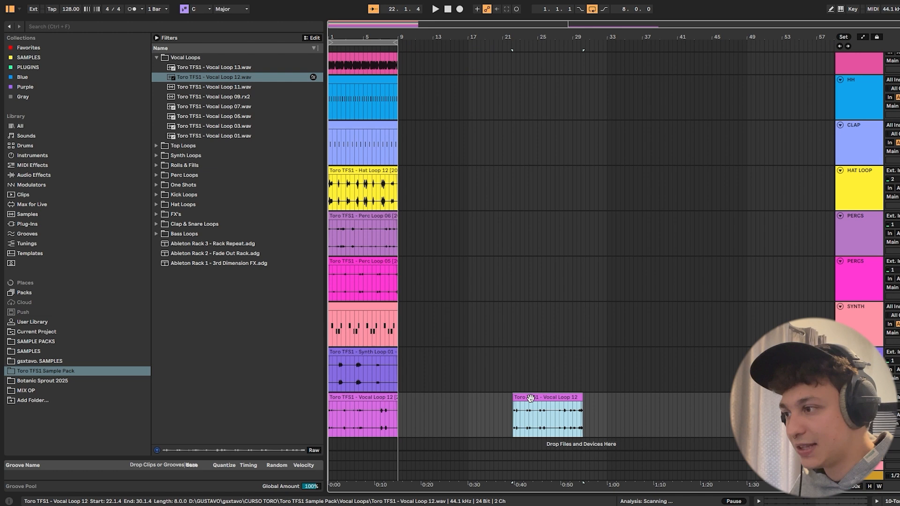
{"action": "left_click_drag", "start_coordinate": [530, 398], "coordinate": [824, 397]}
- Move the consolidated eight-bar clips of all tracks to bar 97 and set the arrangement loop to bars 97 to 105
{"action": "left_click_drag", "start_coordinate": [544, 33], "coordinate": [609, 18]}
{"action": "left_click", "coordinate": [351, 43]}
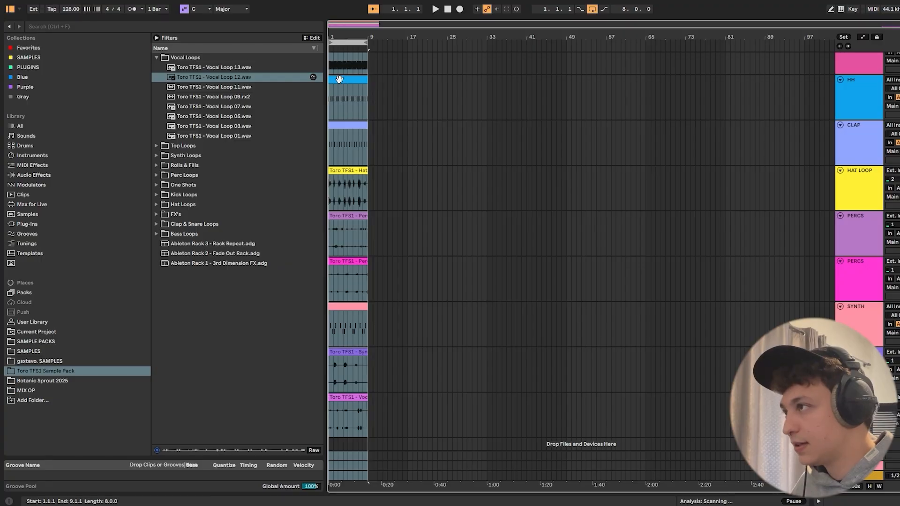
{"action": "left_click_drag", "start_coordinate": [337, 79], "coordinate": [815, 112]}
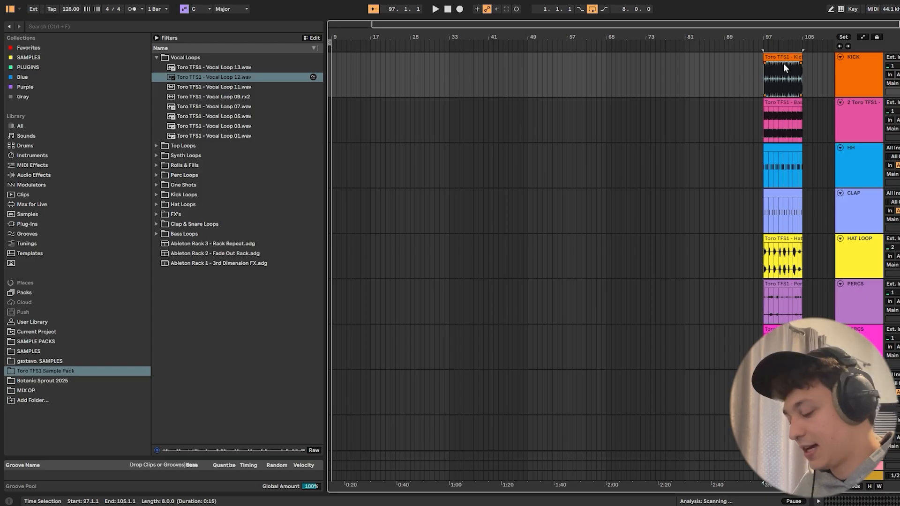
{"action": "left_click", "coordinate": [777, 57]}
{"action": "right_click", "coordinate": [778, 57]}
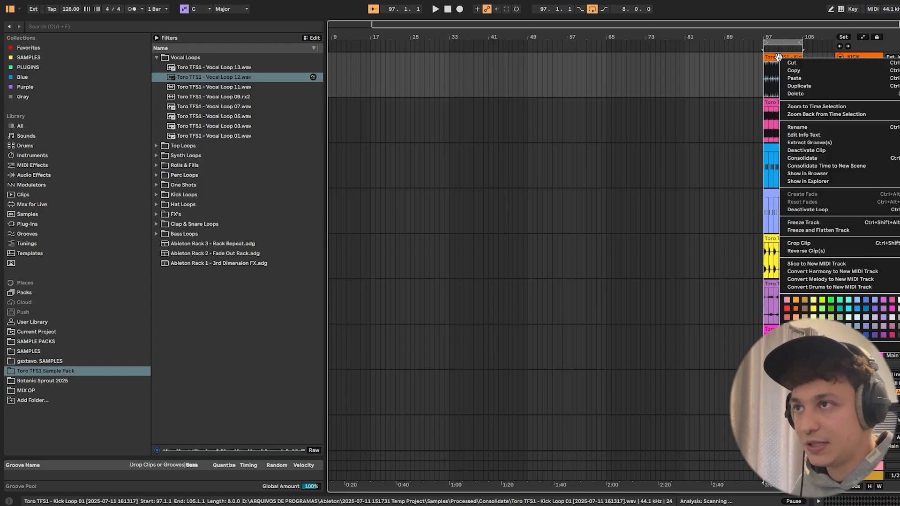
{"action": "left_click", "coordinate": [883, 210]}
{"action": "key", "text": "ctrl+l"}
- Select all ten clips at bar 97, enable Loop for them and close the clip view
{"action": "left_click", "coordinate": [784, 42]}
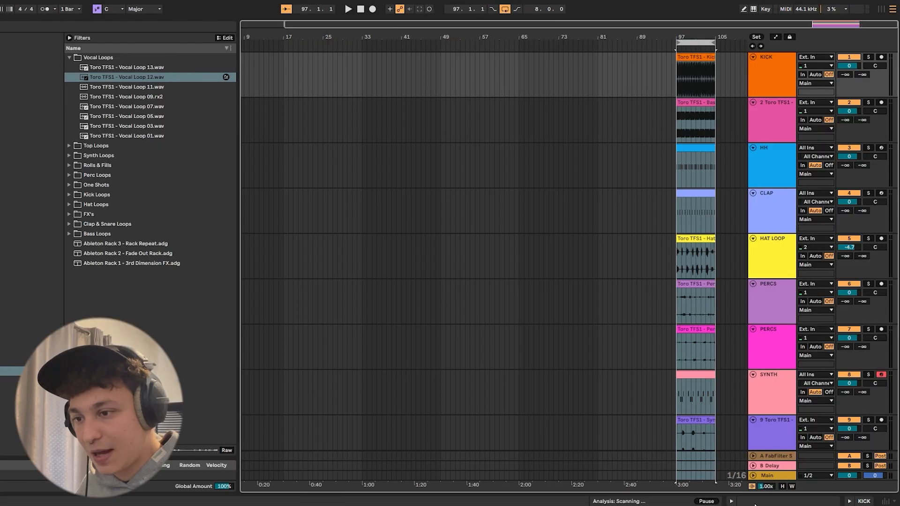
{"action": "left_click", "coordinate": [842, 501]}
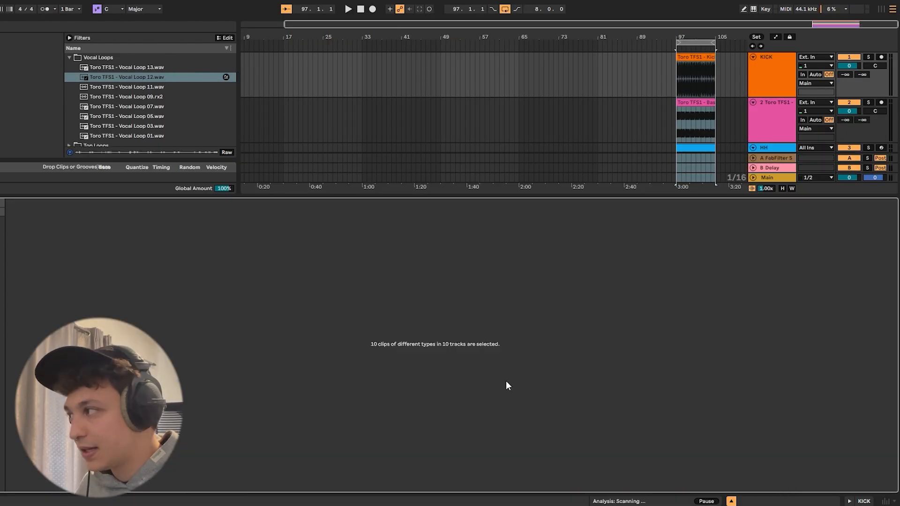
{"action": "left_click", "coordinate": [47, 250]}
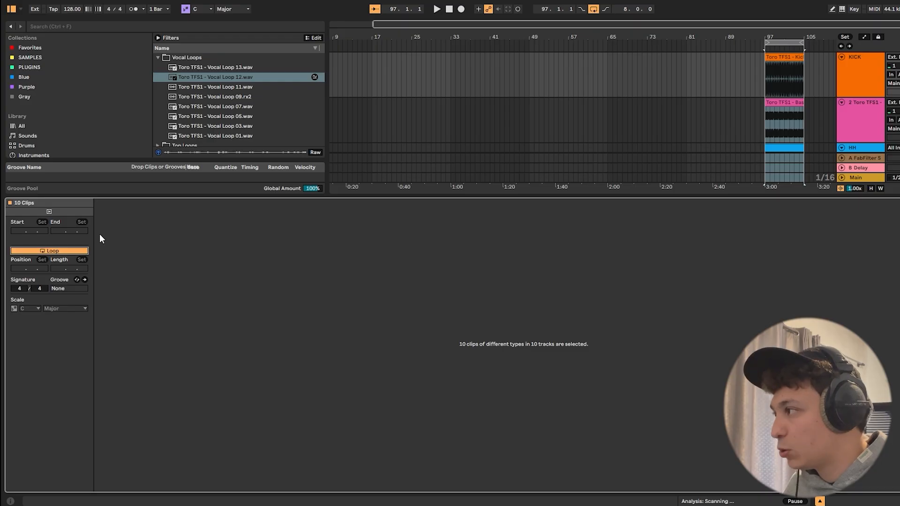
{"action": "key", "text": "ctrl+alt+l"}
- Try trimming the start of all the clips to 100.4.1 and undo the trim
{"action": "left_click_drag", "start_coordinate": [767, 58], "coordinate": [766, 104]}
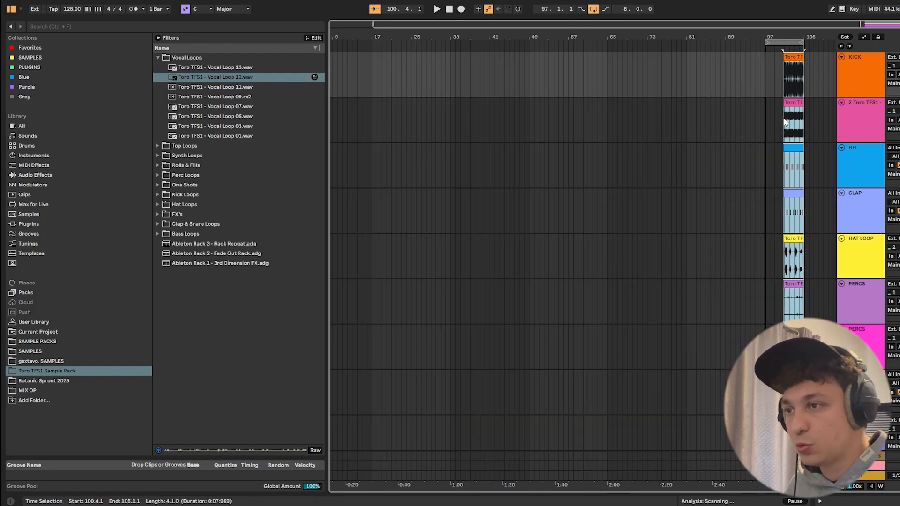
{"action": "left_click", "coordinate": [777, 90]}
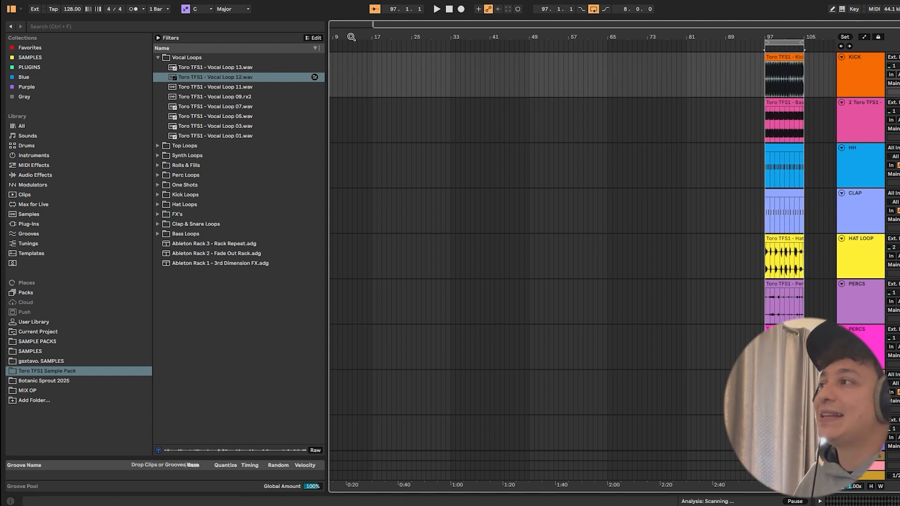
- Copy the kick clip from bar 97 to bar 1 and extend it to about bar 83
{"action": "left_click_drag", "start_coordinate": [351, 37], "coordinate": [384, 36]}
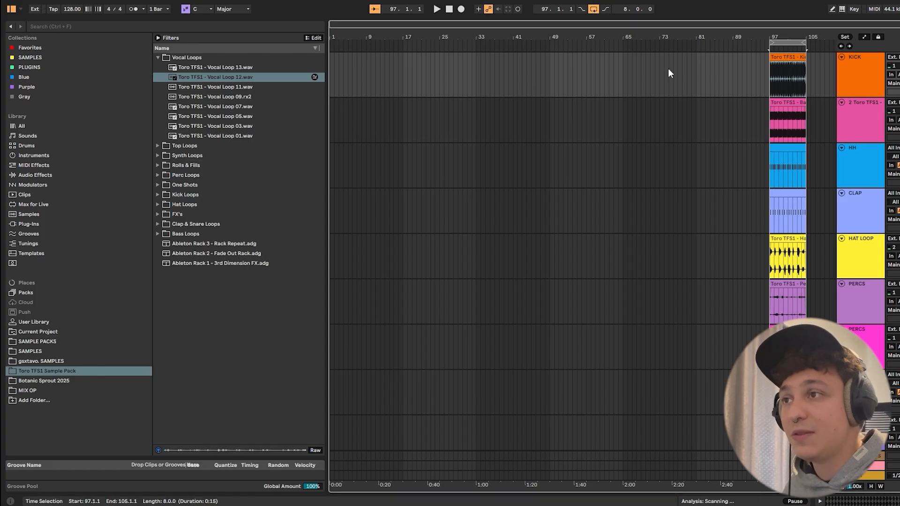
{"action": "left_click_drag", "start_coordinate": [667, 71], "coordinate": [461, 71]}
{"action": "left_click", "coordinate": [780, 57]}
{"action": "left_click_drag", "start_coordinate": [581, 72], "coordinate": [270, 74]}
{"action": "key", "text": "ctrl+v"}
{"action": "key", "text": "space"}
{"action": "left_click_drag", "start_coordinate": [365, 58], "coordinate": [709, 64]}
{"action": "scroll", "coordinate": [776, 112], "scroll_direction": "down", "scroll_amount": 3}
{"action": "scroll", "coordinate": [807, 115], "scroll_direction": "up", "scroll_amount": 3}
{"action": "scroll", "coordinate": [806, 113], "scroll_direction": "down", "scroll_amount": 1}
{"action": "key", "text": "space"}
- Copy the Bass Loop 01 clip from bar 97 to bar 1, extend it to 80.2.4 and briefly play the result
{"action": "left_click", "coordinate": [790, 93]}
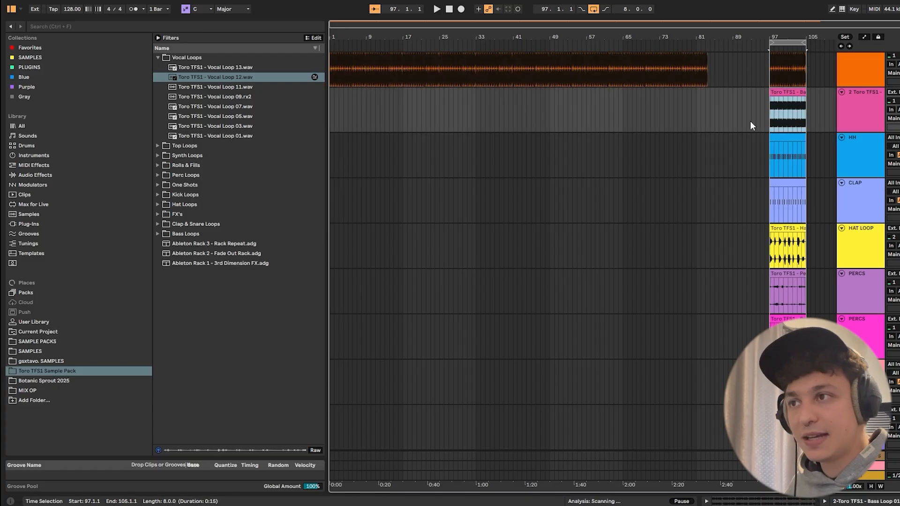
{"action": "mouse_move", "coordinate": [424, 109]}
{"action": "left_mouse_down"}
{"action": "mouse_move", "coordinate": [330, 108]}
{"action": "mouse_move", "coordinate": [694, 106]}
{"action": "left_mouse_up"}
{"action": "key", "text": "ctrl+v"}
{"action": "key", "text": "space"}
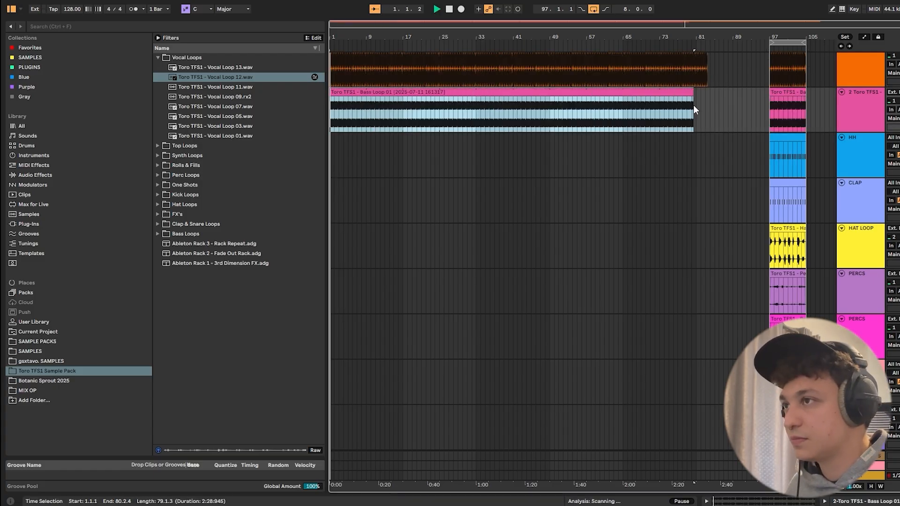
{"action": "scroll", "coordinate": [772, 148], "scroll_direction": "down", "scroll_amount": 1}
{"action": "scroll", "coordinate": [778, 136], "scroll_direction": "down", "scroll_amount": 2}
{"action": "key", "text": "space"}
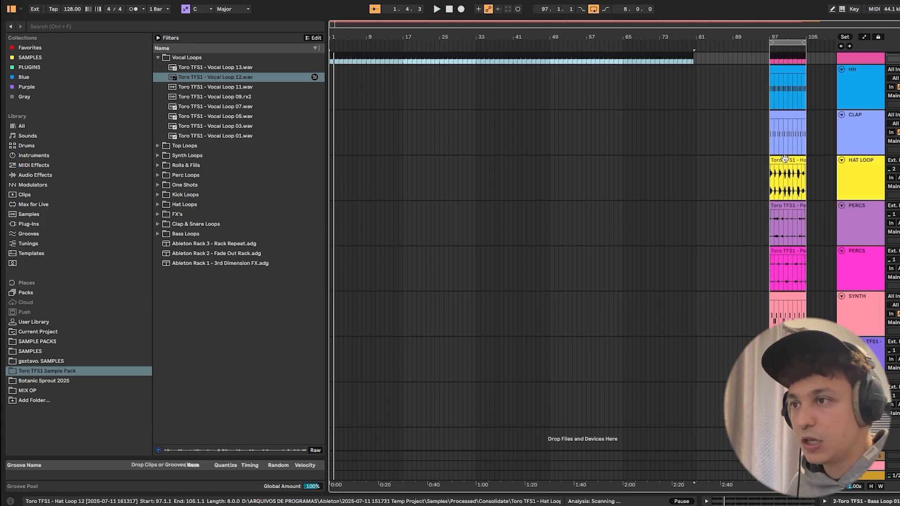
- Copy the Perc Loop 06 clip from bar 97 to bar 1 and extend it to about bar 80
{"action": "left_click", "coordinate": [789, 207]}
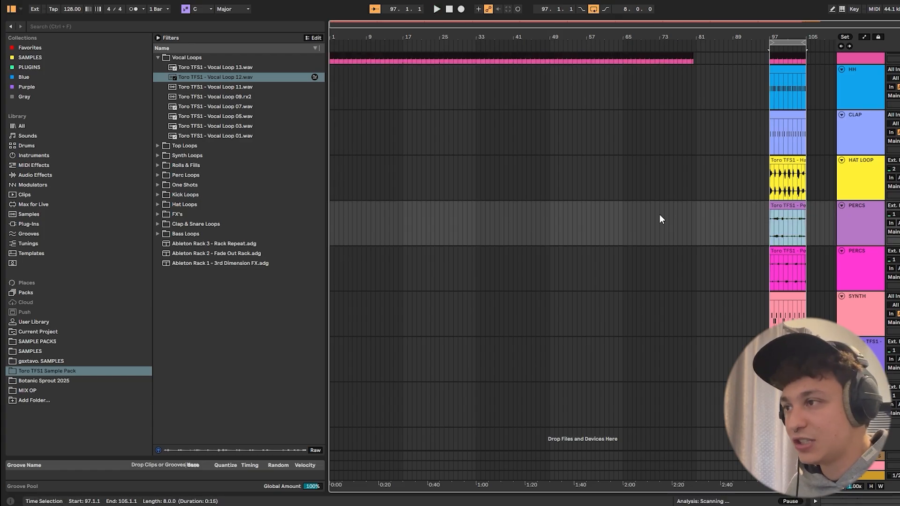
{"action": "left_click_drag", "start_coordinate": [664, 217], "coordinate": [293, 224]}
{"action": "key", "text": "ctrl+v"}
{"action": "key", "text": "space"}
{"action": "left_click_drag", "start_coordinate": [366, 205], "coordinate": [693, 220]}
{"action": "key", "text": "space"}
- Copy the Perc Loop 05 clip to bar 1, extend it to about bar 81, and lengthen the Perc Loop 06 clip to 81.1.3
{"action": "left_click_drag", "start_coordinate": [733, 260], "coordinate": [306, 261]}
{"action": "key", "text": "ctrl+v"}
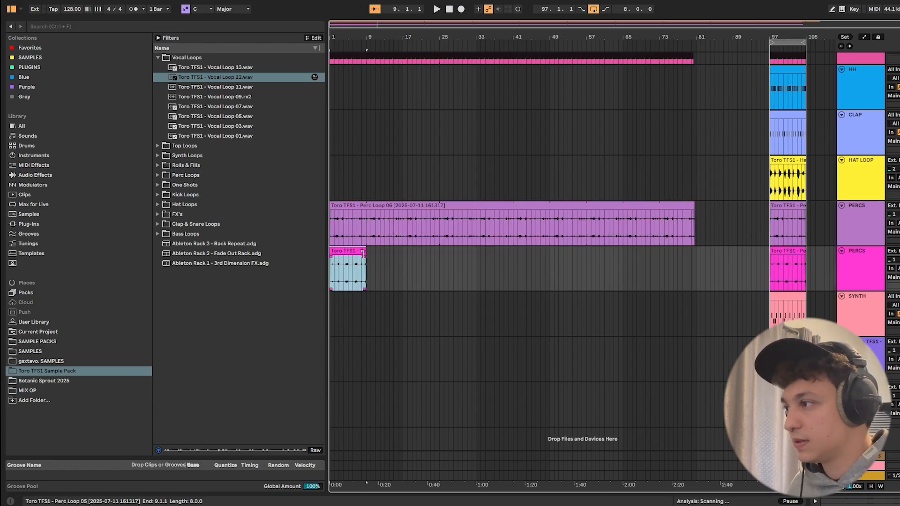
{"action": "left_click_drag", "start_coordinate": [364, 253], "coordinate": [697, 260]}
{"action": "left_click_drag", "start_coordinate": [694, 205], "coordinate": [696, 206]}
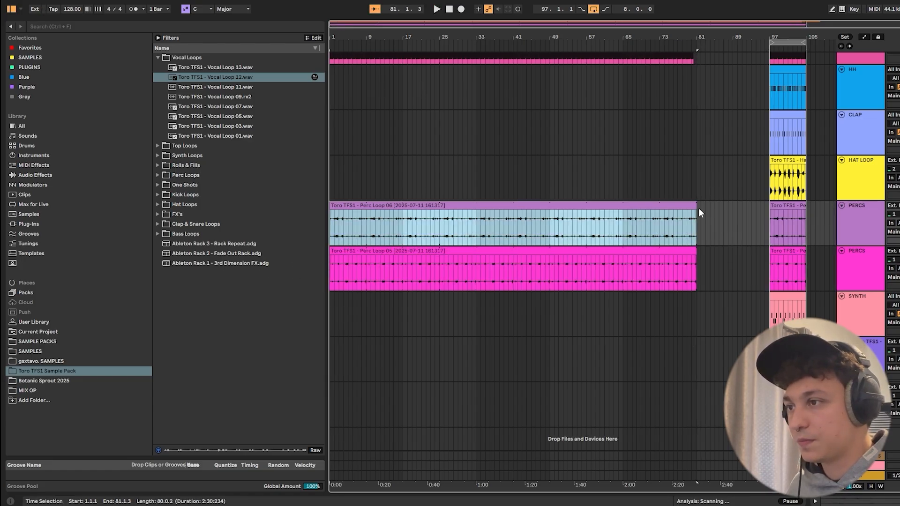
- Show the Main track's devices and delete its EQ Three
{"action": "double_click", "coordinate": [859, 477]}
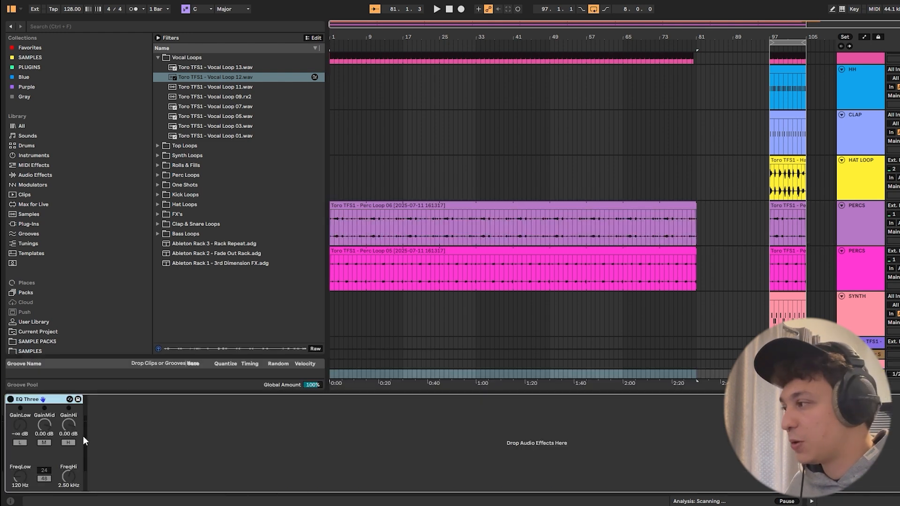
{"action": "left_click", "coordinate": [49, 400]}
{"action": "key", "text": "Delete"}
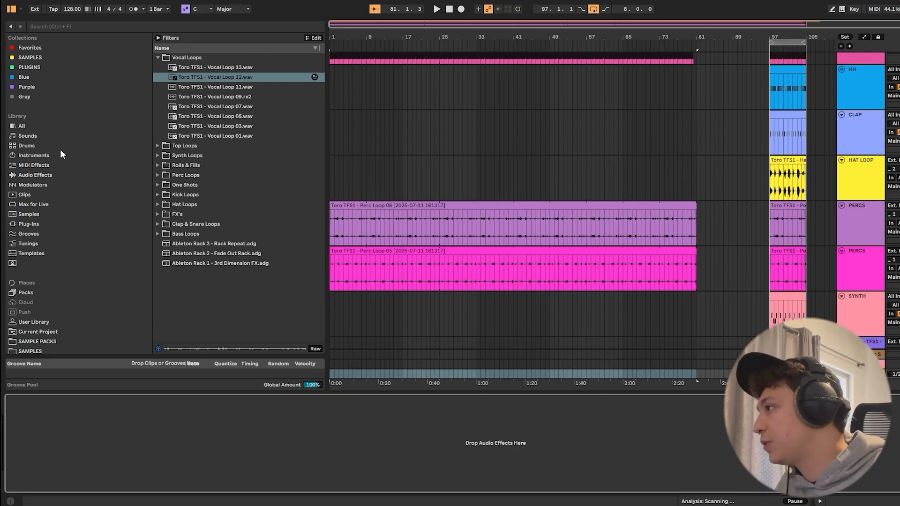
- Find Auto Filter among the audio effects and add it to the Main track
{"action": "left_click", "coordinate": [37, 175]}
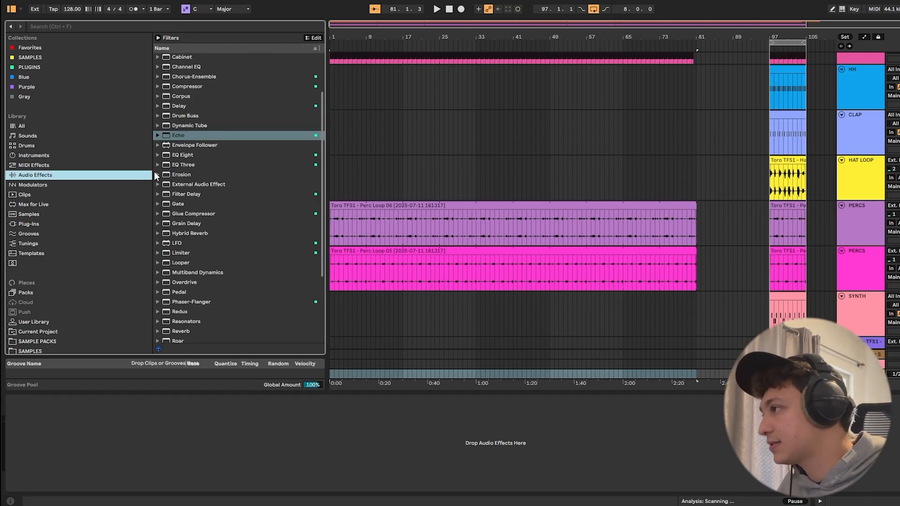
{"action": "scroll", "coordinate": [216, 114], "scroll_direction": "up", "scroll_amount": 1}
{"action": "scroll", "coordinate": [218, 156], "scroll_direction": "down", "scroll_amount": 1}
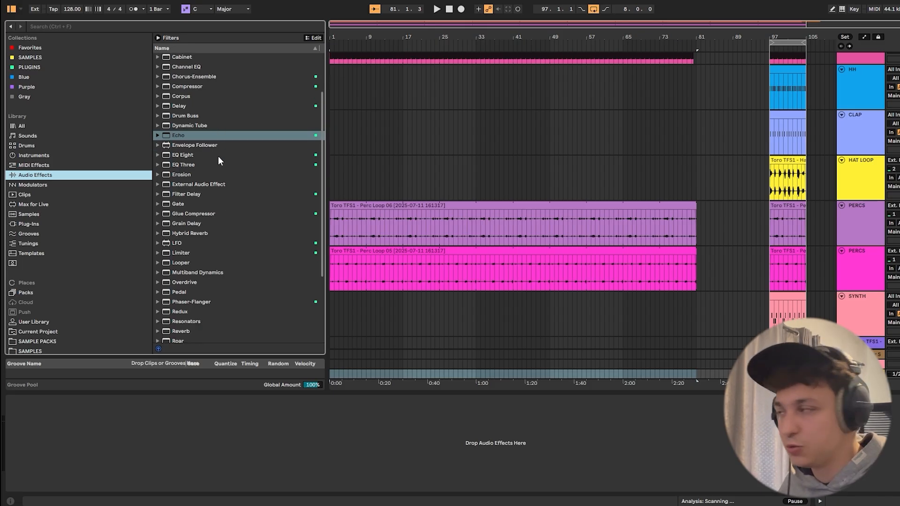
{"action": "left_click", "coordinate": [216, 165]}
{"action": "scroll", "coordinate": [202, 98], "scroll_direction": "up", "scroll_amount": 3}
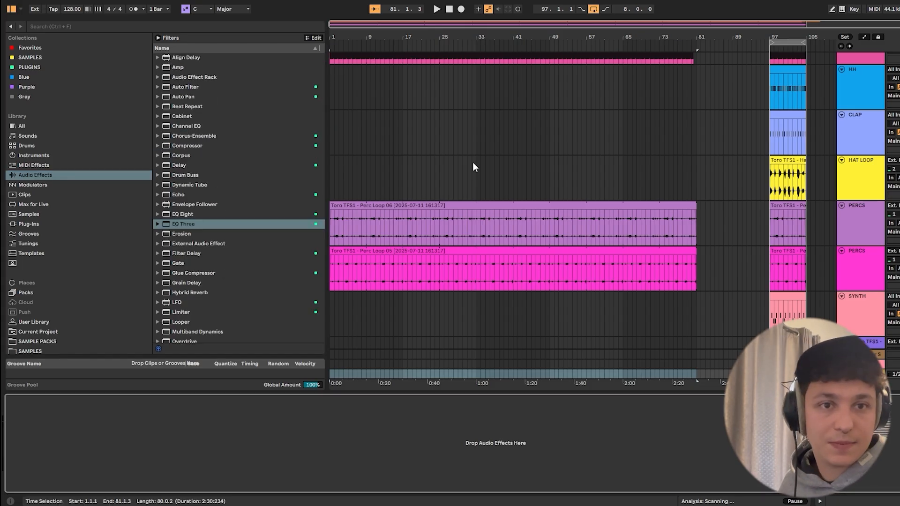
{"action": "left_click_drag", "start_coordinate": [192, 88], "coordinate": [192, 121]}
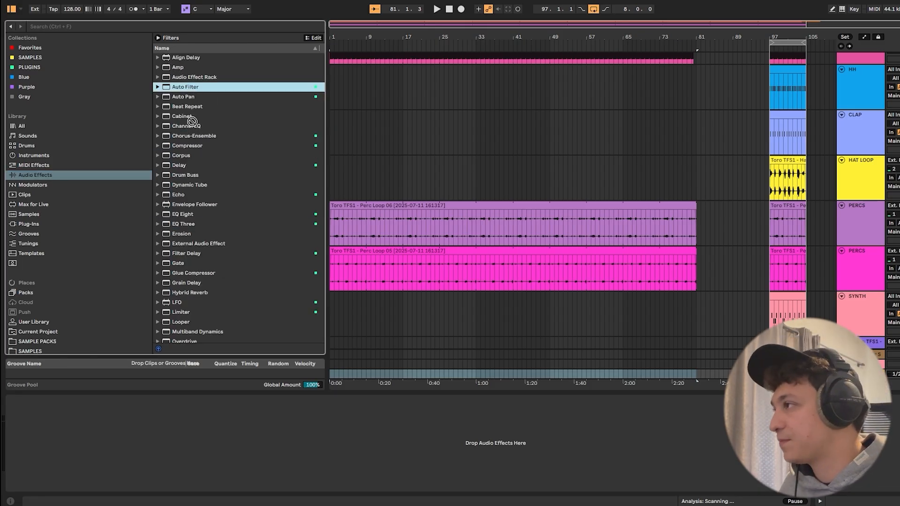
{"action": "left_click_drag", "start_coordinate": [160, 454], "coordinate": [157, 458]}
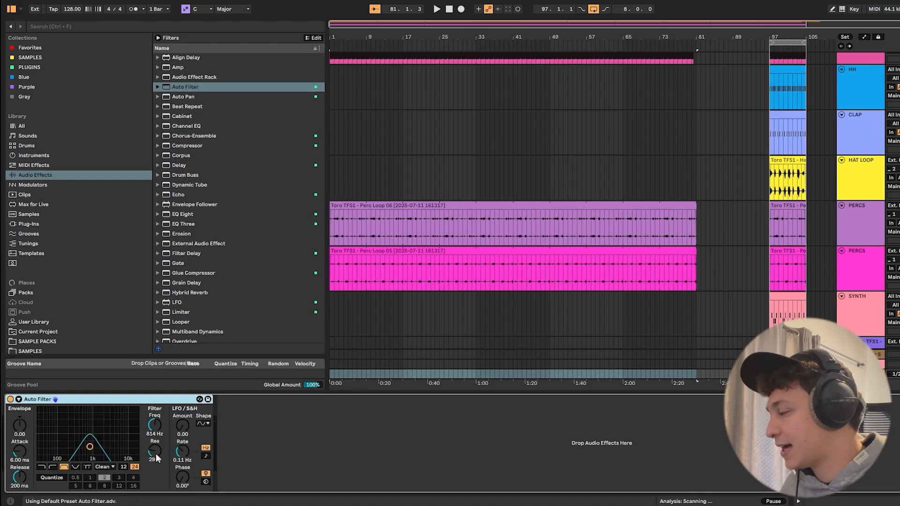
- Set the Auto Filter to high-pass at about 104 Hz with 27% resonance and play the arrangement
{"action": "left_click", "coordinate": [52, 466]}
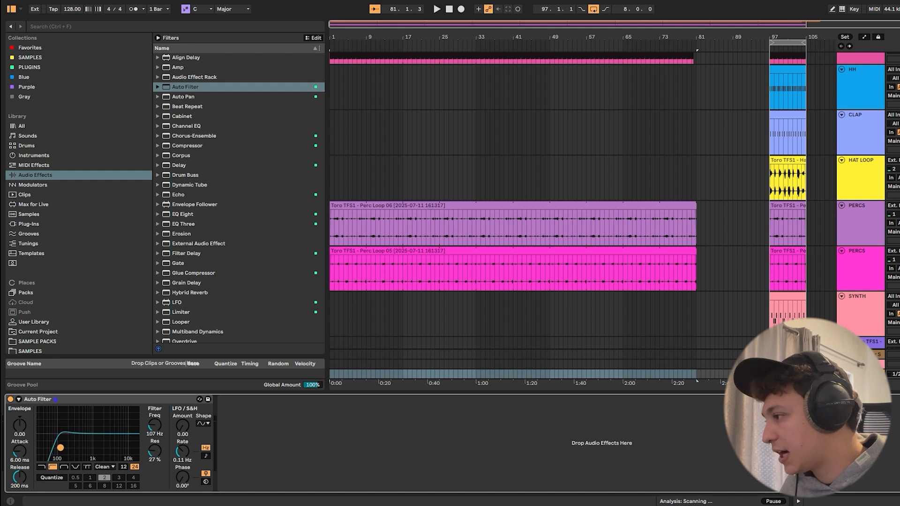
{"action": "key", "text": "space"}
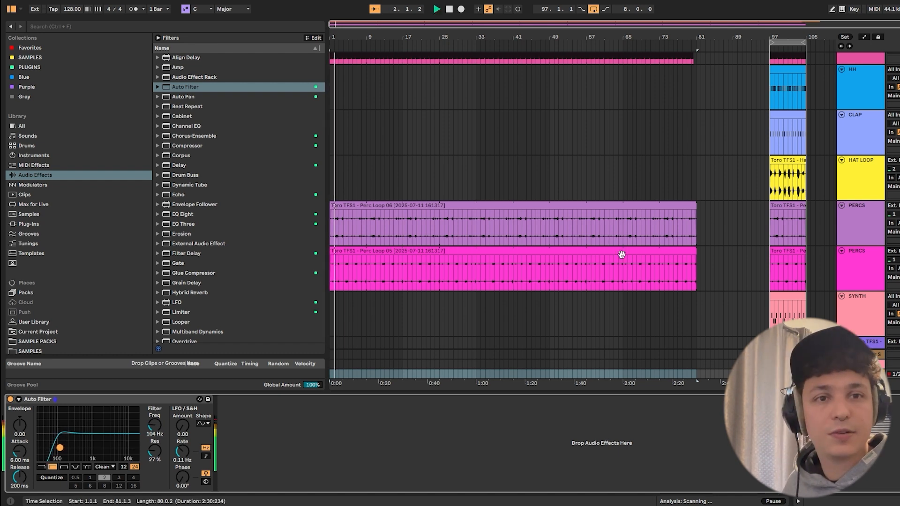
- Switch off the Main track's Auto Filter and disable the computer MIDI keyboard
{"action": "left_click", "coordinate": [10, 400]}
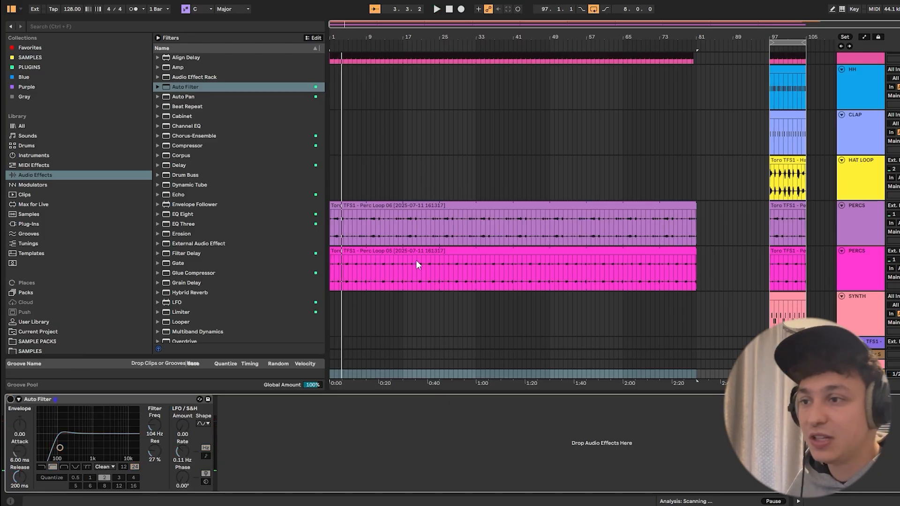
{"action": "left_click", "coordinate": [10, 400]}
{"action": "left_click", "coordinate": [10, 400]}
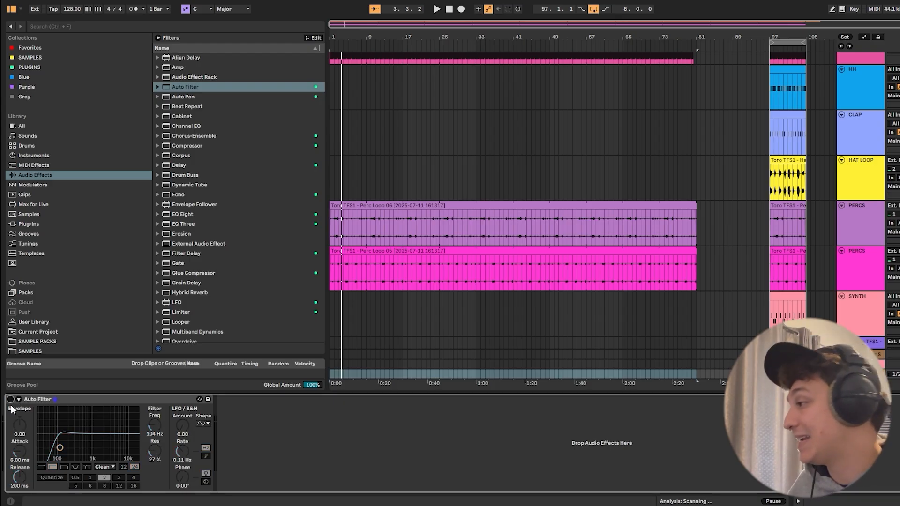
{"action": "left_click", "coordinate": [843, 10]}
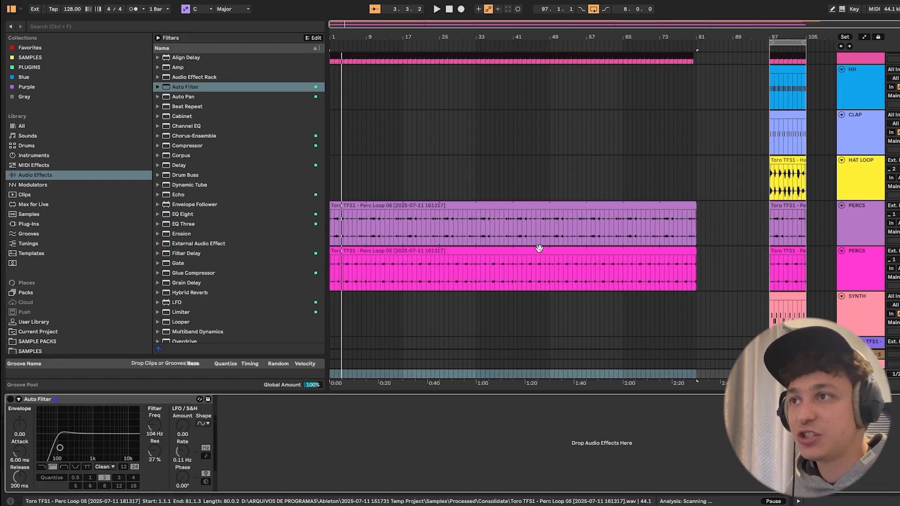
- Show the arrangement's automation and unfold the Main track with Auto Filter's Device On parameter
{"action": "key", "text": "a"}
{"action": "scroll", "coordinate": [417, 86], "scroll_direction": "up", "scroll_amount": 2}
{"action": "scroll", "coordinate": [403, 103], "scroll_direction": "down", "scroll_amount": 6}
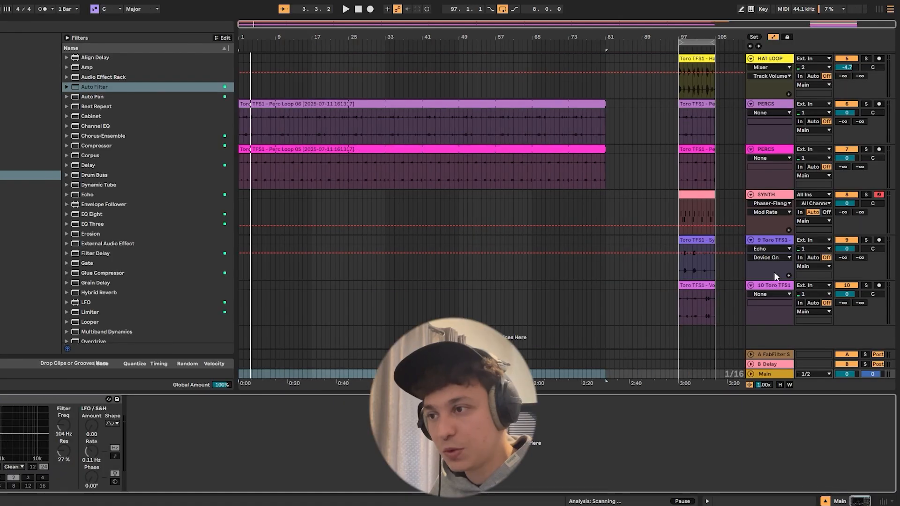
{"action": "left_click", "coordinate": [751, 374]}
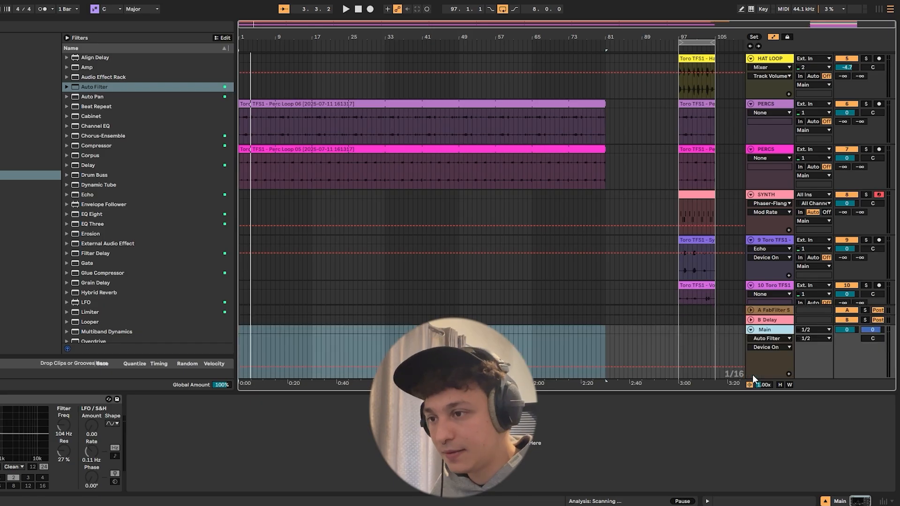
{"action": "left_click", "coordinate": [6, 399]}
{"action": "left_click", "coordinate": [5, 400]}
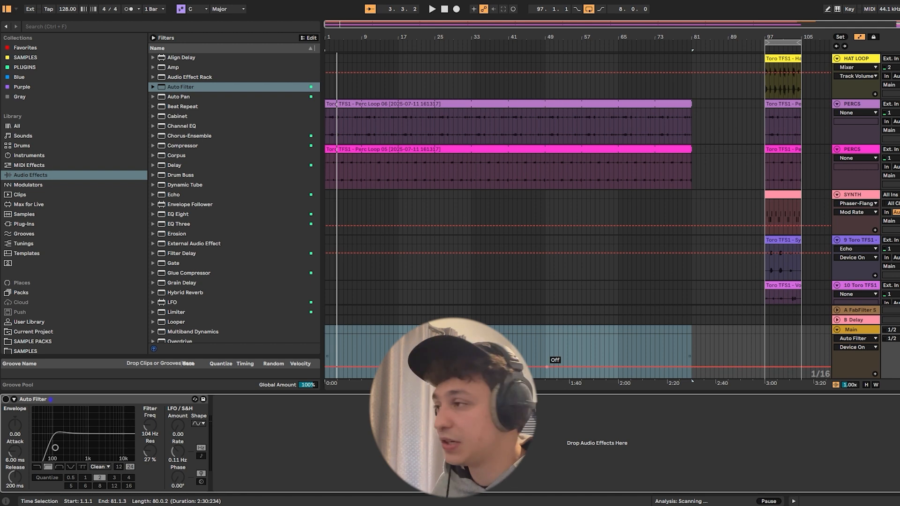
- Automate the Main track's Auto Filter to be on from bar 1 and switch off at bar 9
{"action": "key", "text": "z"}
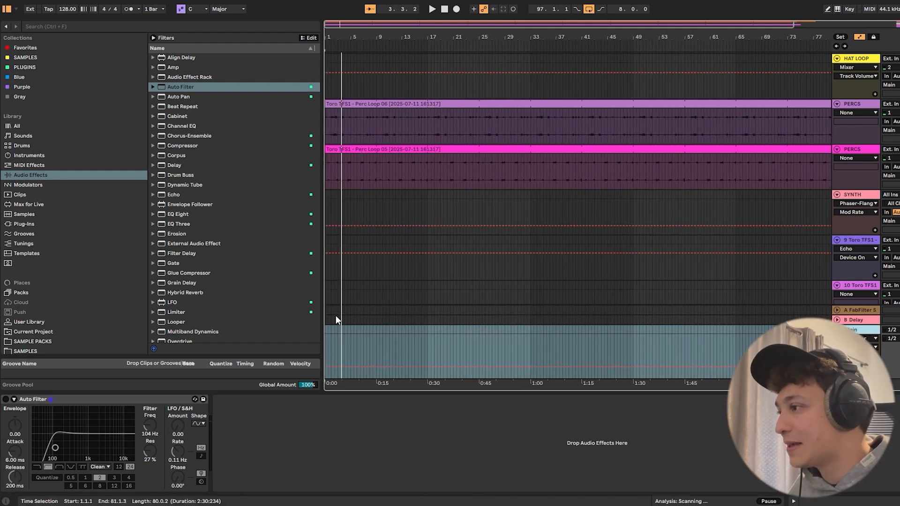
{"action": "mouse_move", "coordinate": [339, 367]}
{"action": "left_mouse_down"}
{"action": "mouse_move", "coordinate": [339, 345]}
{"action": "mouse_move", "coordinate": [325, 361]}
{"action": "left_mouse_up"}
{"action": "key", "text": "space"}
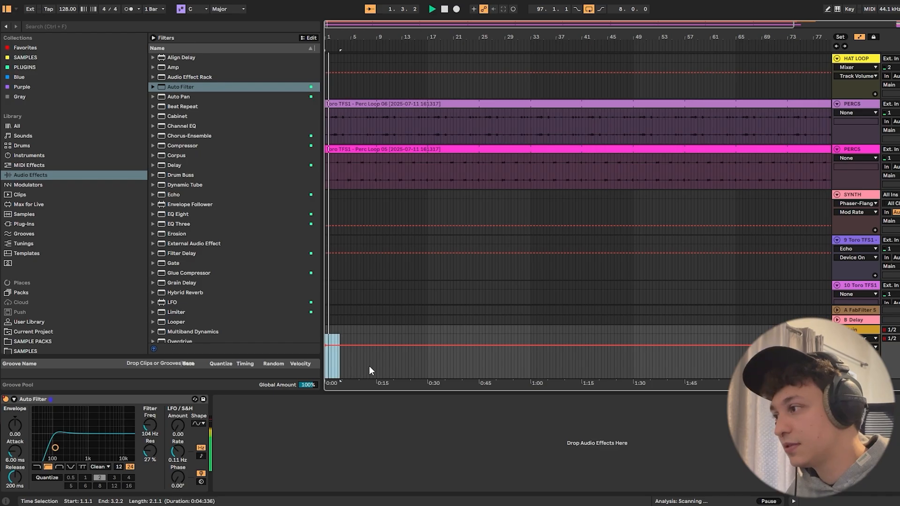
{"action": "key", "text": "space"}
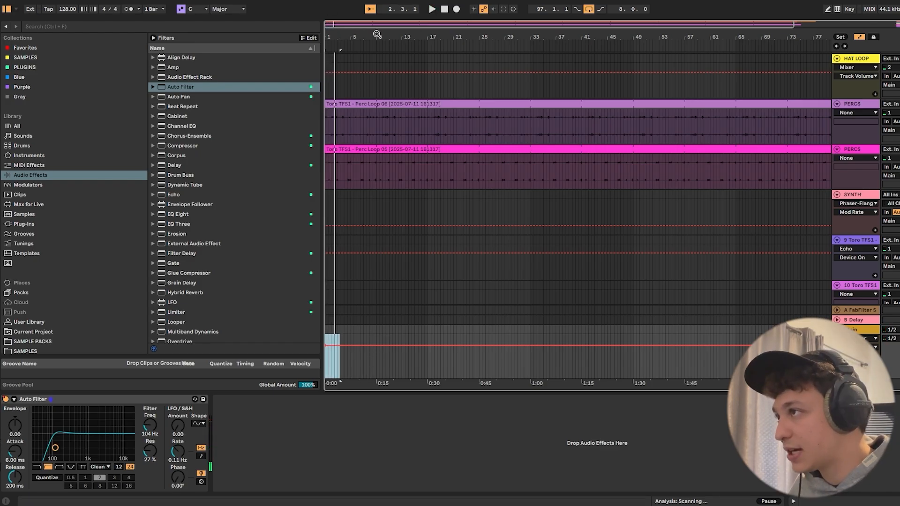
{"action": "left_click_drag", "start_coordinate": [377, 34], "coordinate": [377, 51]}
{"action": "left_click_drag", "start_coordinate": [380, 346], "coordinate": [380, 367]}
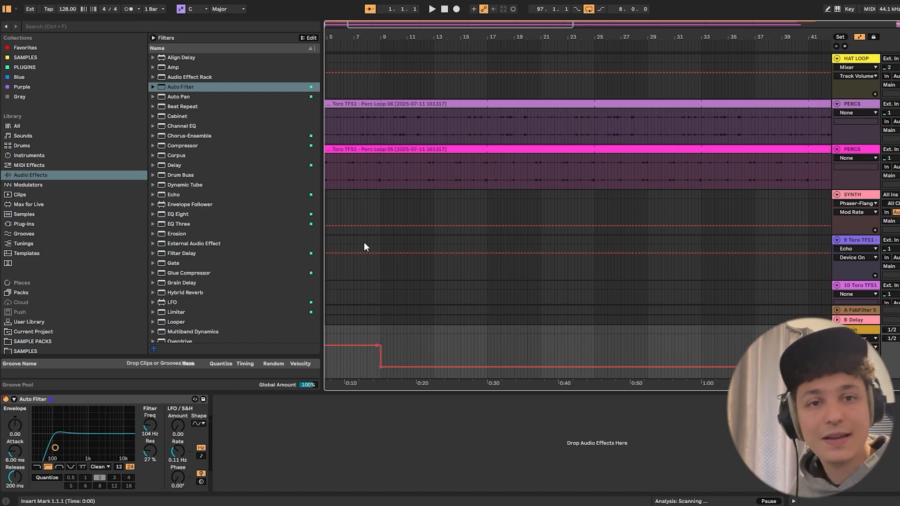
- Hide the automation, play the arrangement from bar 1, and collapse the device view
{"action": "key", "text": "a"}
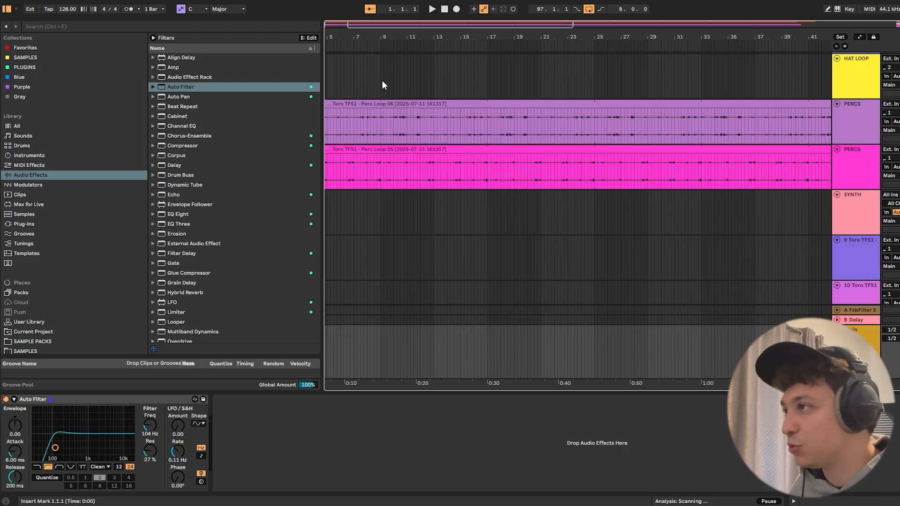
{"action": "scroll", "coordinate": [578, 216], "scroll_direction": "down", "scroll_amount": 3}
{"action": "left_click_drag", "start_coordinate": [380, 94], "coordinate": [259, 89]}
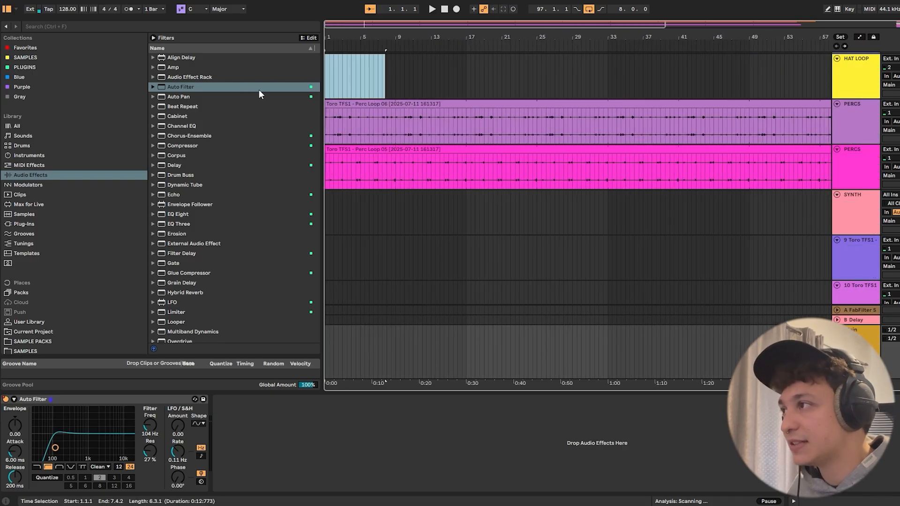
{"action": "key", "text": "space"}
{"action": "scroll", "coordinate": [464, 382], "scroll_direction": "up", "scroll_amount": 1}
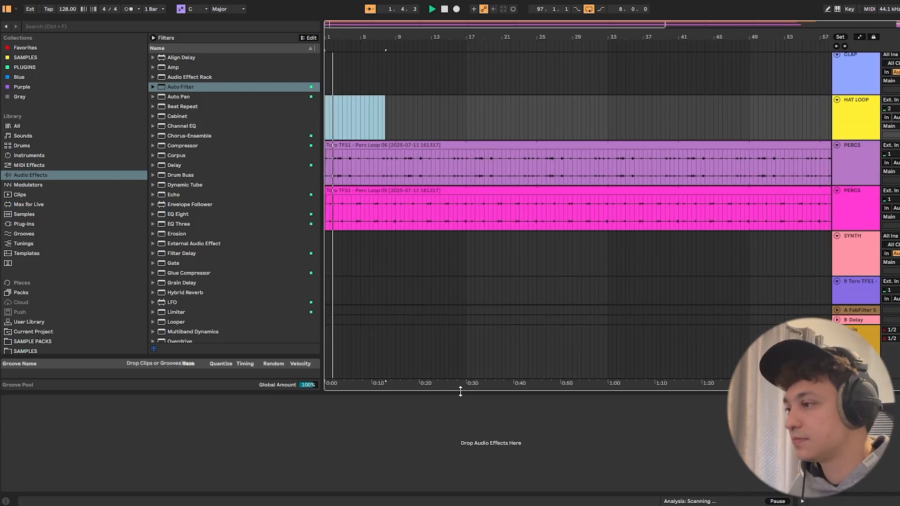
{"action": "left_click_drag", "start_coordinate": [460, 391], "coordinate": [457, 461]}
- Examine the extended loops across the tracks and the original eight-bar groove while the arrangement plays
{"action": "scroll", "coordinate": [347, 232], "scroll_direction": "up", "scroll_amount": 2}
{"action": "scroll", "coordinate": [372, 189], "scroll_direction": "up", "scroll_amount": 2}
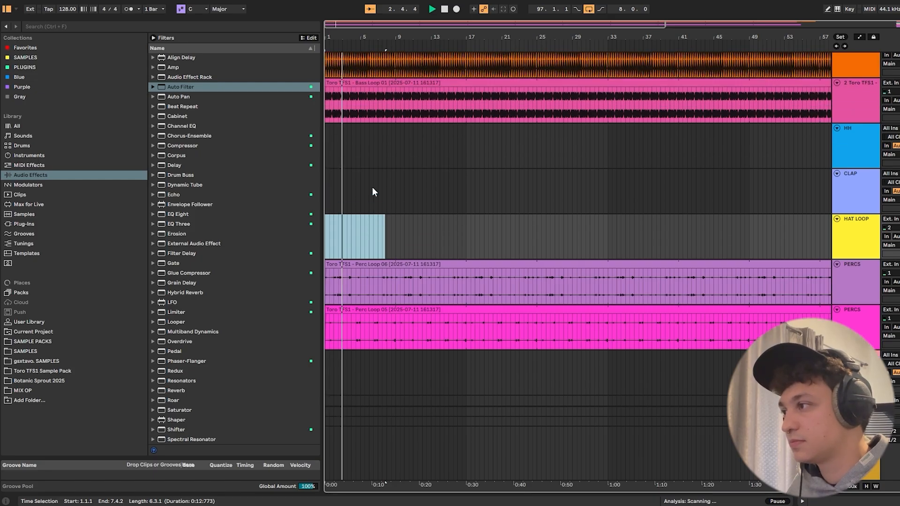
{"action": "scroll", "coordinate": [372, 187], "scroll_direction": "up", "scroll_amount": 1}
{"action": "left_click_drag", "start_coordinate": [392, 37], "coordinate": [392, 19]}
{"action": "scroll", "coordinate": [552, 156], "scroll_direction": "down", "scroll_amount": 2}
{"action": "scroll", "coordinate": [557, 155], "scroll_direction": "down", "scroll_amount": 2}
{"action": "scroll", "coordinate": [558, 156], "scroll_direction": "up", "scroll_amount": 2}
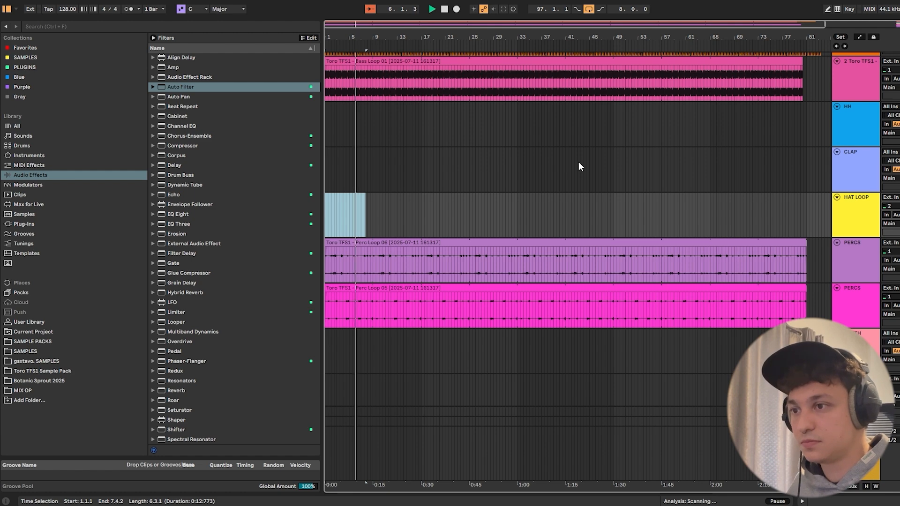
{"action": "scroll", "coordinate": [579, 163], "scroll_direction": "down", "scroll_amount": 2}
{"action": "scroll", "coordinate": [579, 163], "scroll_direction": "up", "scroll_amount": 3}
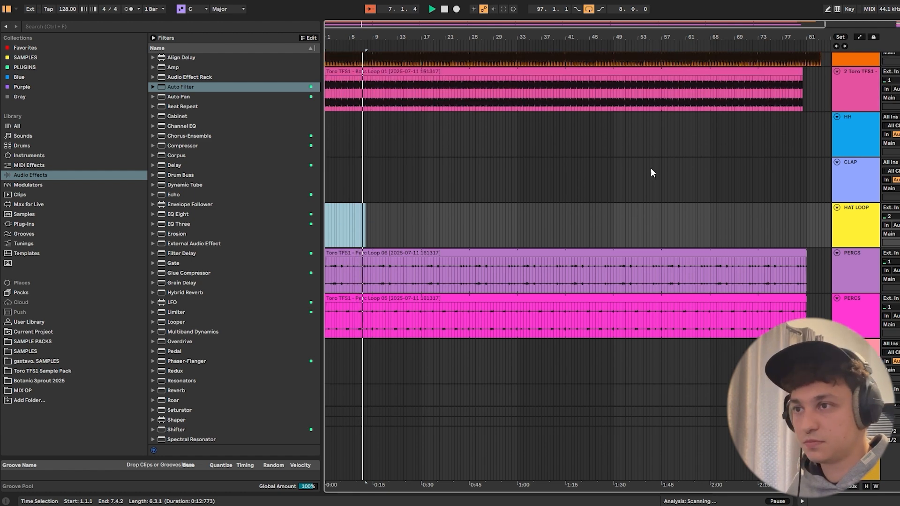
{"action": "scroll", "coordinate": [651, 168], "scroll_direction": "up", "scroll_amount": 1}
{"action": "left_click_drag", "start_coordinate": [600, 36], "coordinate": [536, 36]}
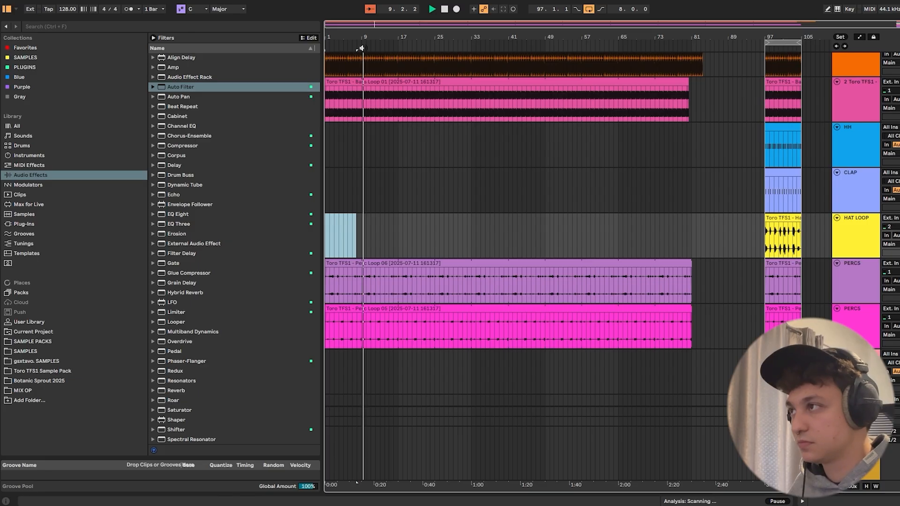
- Move the Main track's filter switch-off point at bar 9 slightly earlier and play from 8.1.2
{"action": "left_click_drag", "start_coordinate": [355, 33], "coordinate": [355, 140]}
{"action": "key", "text": "a"}
{"action": "left_click_drag", "start_coordinate": [442, 468], "coordinate": [440, 467]}
{"action": "left_click", "coordinate": [381, 470]}
{"action": "key", "text": "space"}
{"action": "key", "text": "a"}
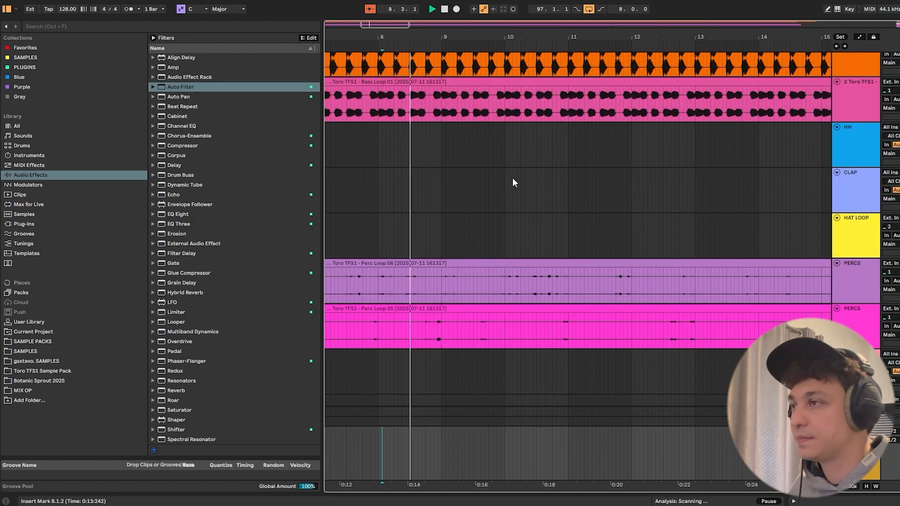
- Copy the eight-bar CLAP clip from bar 97 to bar 1 on the same track
{"action": "left_click_drag", "start_coordinate": [434, 39], "coordinate": [434, 0]}
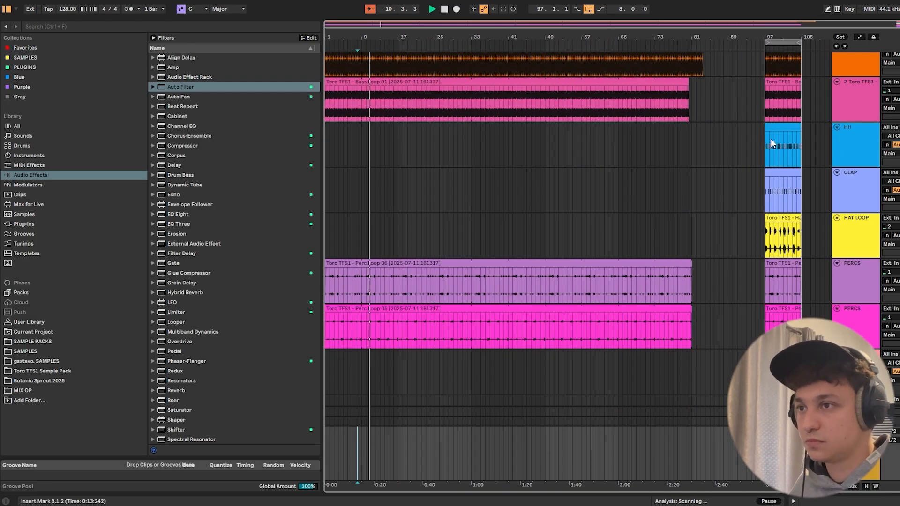
{"action": "left_click", "coordinate": [766, 173]}
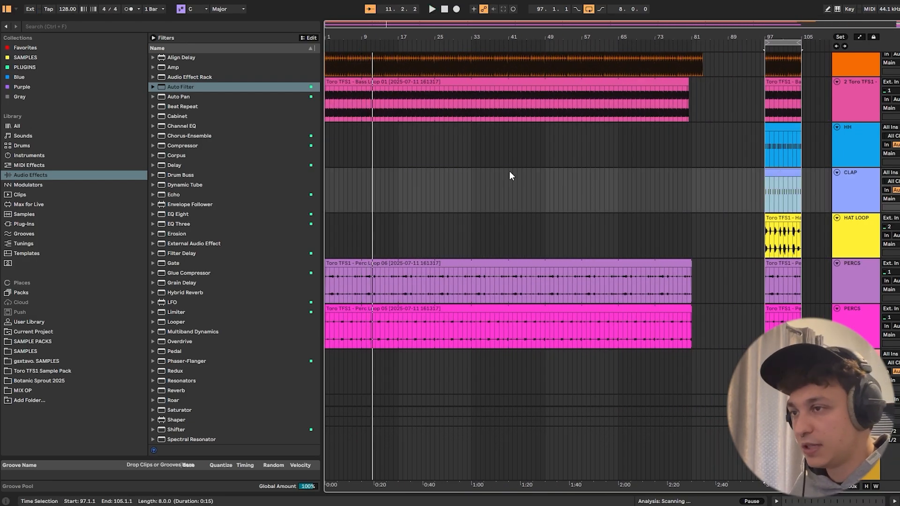
{"action": "left_click_drag", "start_coordinate": [511, 176], "coordinate": [252, 184]}
{"action": "key", "text": "ctrl+v"}
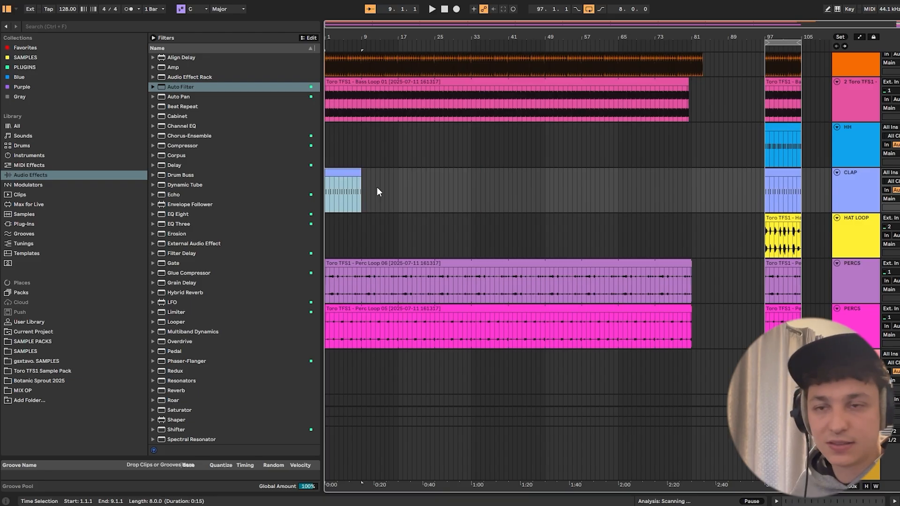
- During playback, extend the new CLAP clip to 81.1.3 and lengthen the Bass Loop 01 clip to 80.4.3
{"action": "key", "text": "space"}
{"action": "left_click_drag", "start_coordinate": [357, 170], "coordinate": [692, 184]}
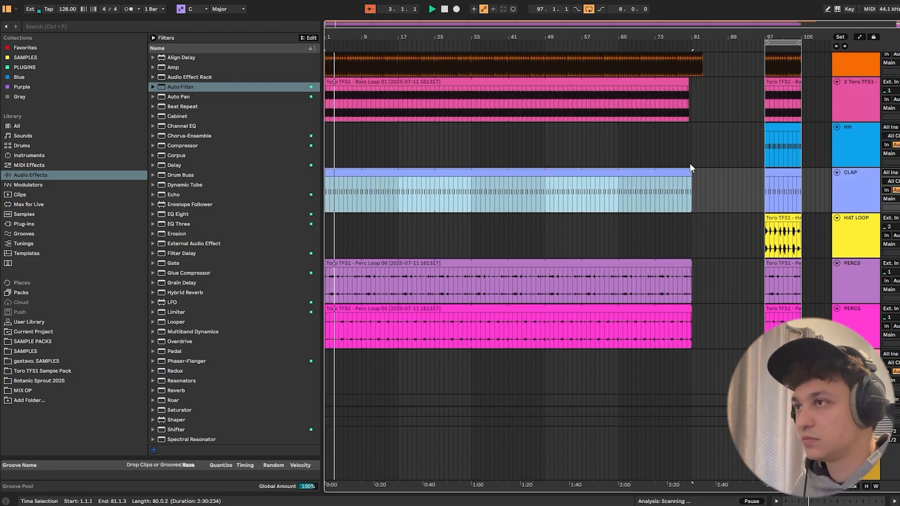
{"action": "left_click_drag", "start_coordinate": [686, 88], "coordinate": [691, 89]}
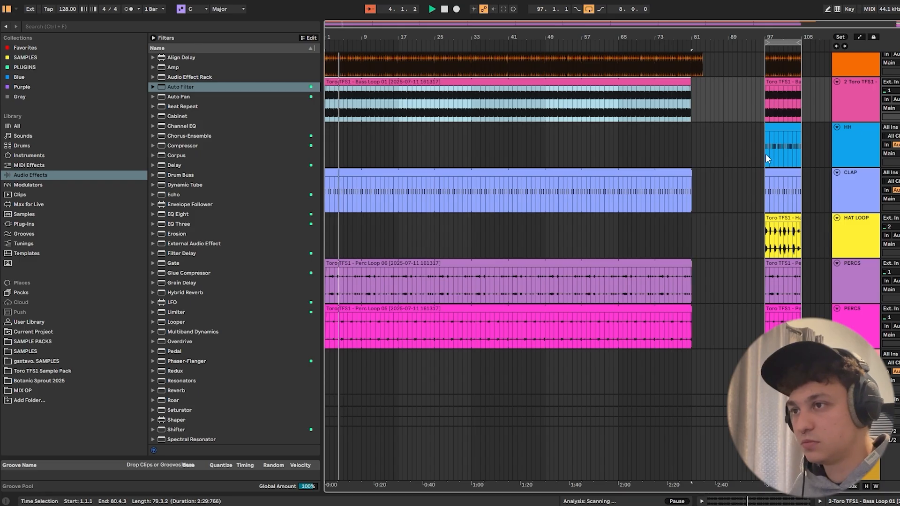
- Copy the eight-bar HH clip at bar 97 and place the insert marker on the HH track near bar 17
{"action": "mouse_move", "coordinate": [329, 39]}
{"action": "left_mouse_down"}
{"action": "mouse_move", "coordinate": [329, 61]}
{"action": "mouse_move", "coordinate": [329, 40]}
{"action": "left_mouse_up"}
{"action": "scroll", "coordinate": [624, 227], "scroll_direction": "down", "scroll_amount": 2}
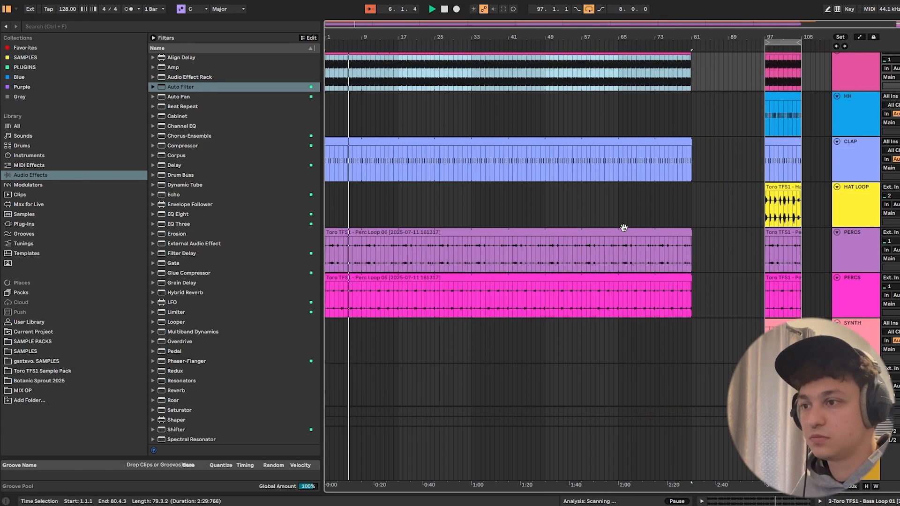
{"action": "scroll", "coordinate": [705, 254], "scroll_direction": "down", "scroll_amount": 3}
{"action": "scroll", "coordinate": [716, 261], "scroll_direction": "up", "scroll_amount": 1}
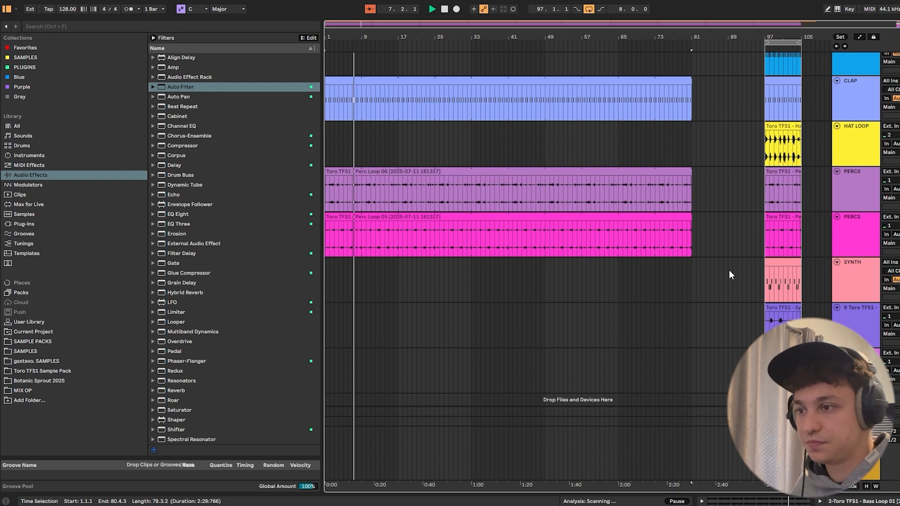
{"action": "scroll", "coordinate": [745, 278], "scroll_direction": "up", "scroll_amount": 4}
{"action": "scroll", "coordinate": [746, 281], "scroll_direction": "up", "scroll_amount": 2}
{"action": "left_click_drag", "start_coordinate": [364, 43], "coordinate": [399, 75]}
{"action": "left_click", "coordinate": [773, 147]}
{"action": "left_click", "coordinate": [453, 153]}
- Set the arrangement's fixed grid to 1/4 and stop playback
{"action": "right_click", "coordinate": [468, 152]}
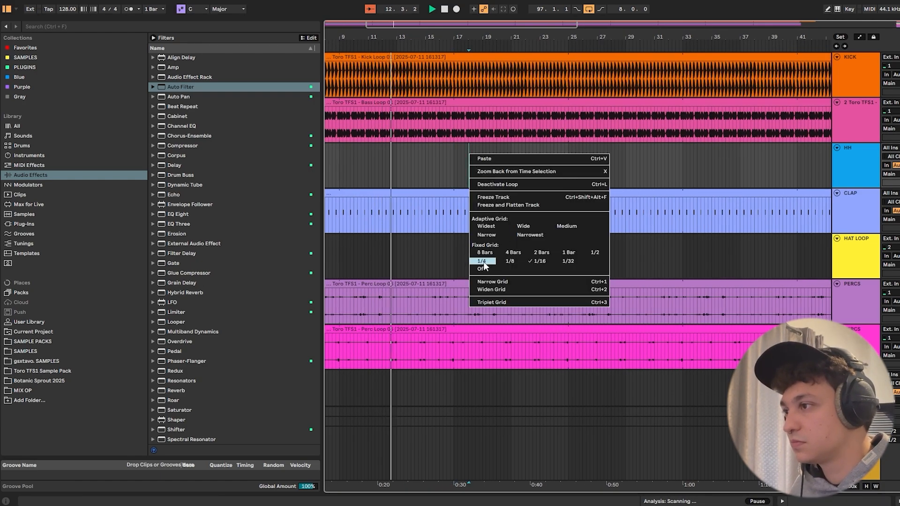
{"action": "left_click", "coordinate": [449, 168]}
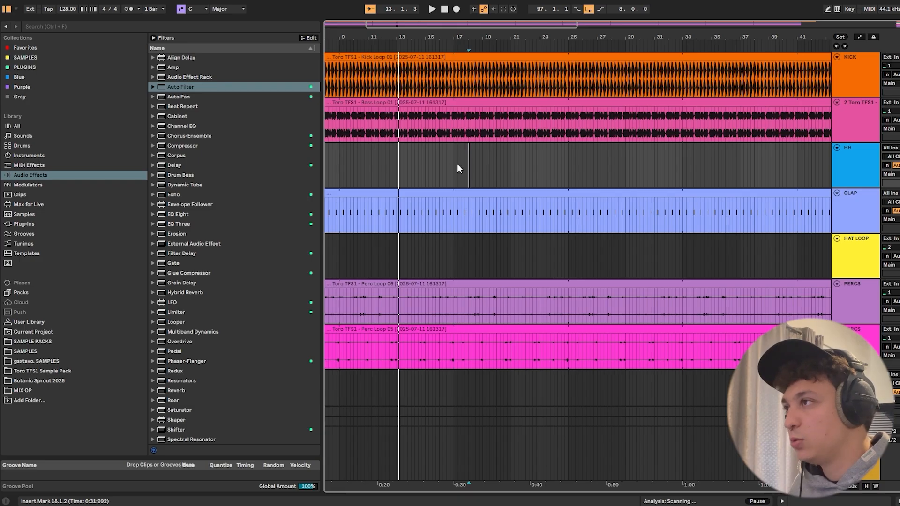
{"action": "key", "text": "space"}
- Try a fixed 1/16 grid with the insert marker at 16.4.4, and return the grid to 1/4
{"action": "right_click", "coordinate": [407, 156]}
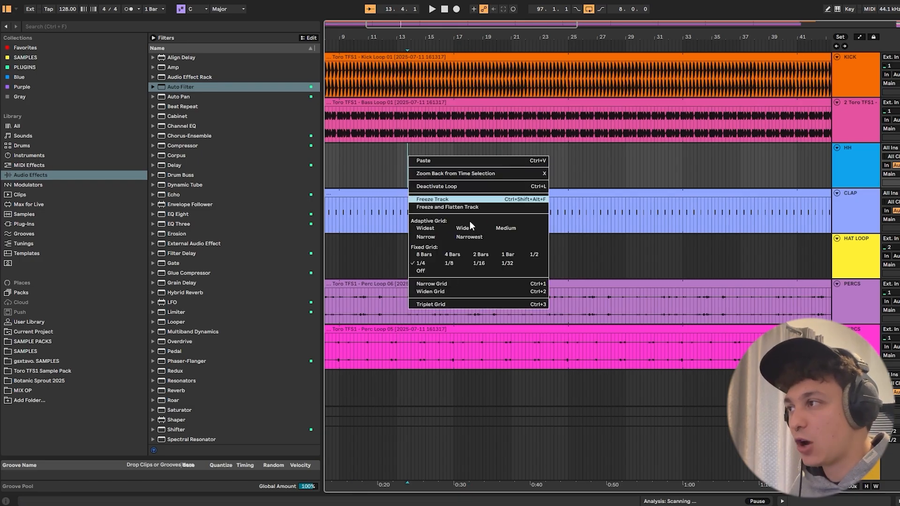
{"action": "left_click", "coordinate": [479, 264]}
{"action": "left_click", "coordinate": [452, 161]}
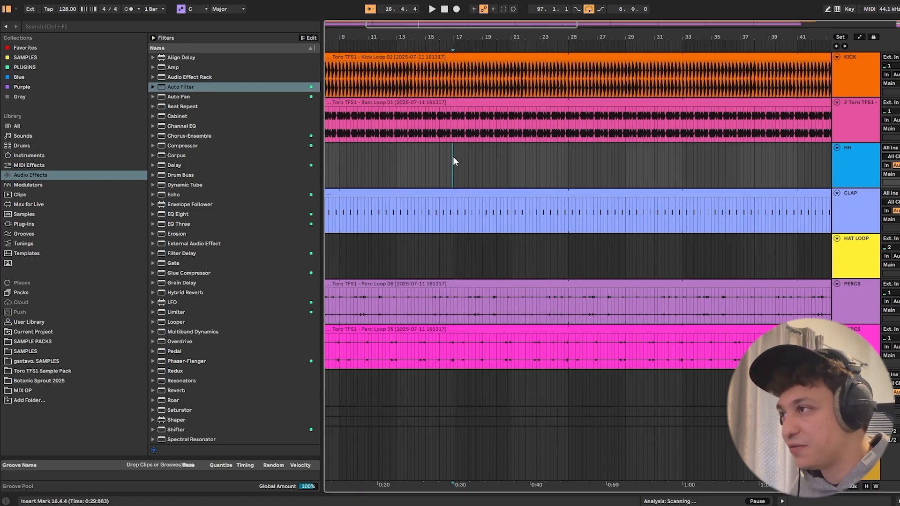
{"action": "right_click", "coordinate": [473, 155]}
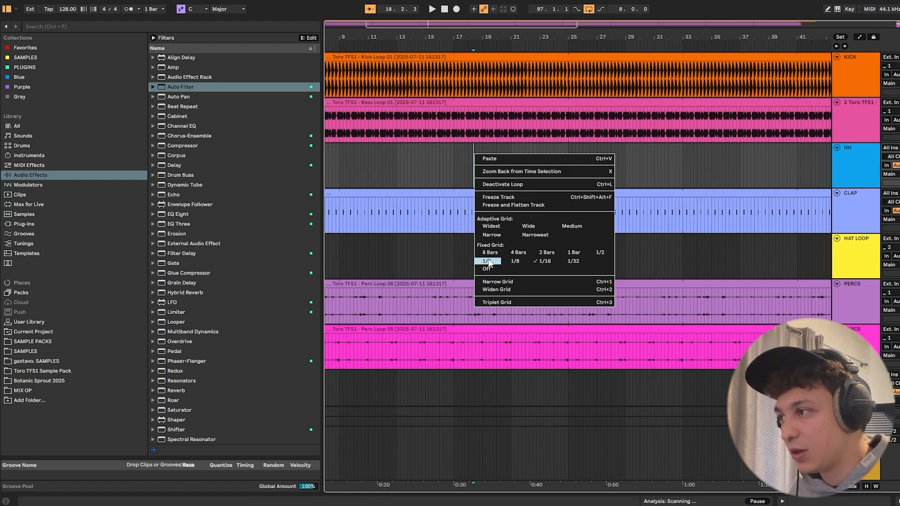
{"action": "left_click", "coordinate": [488, 261]}
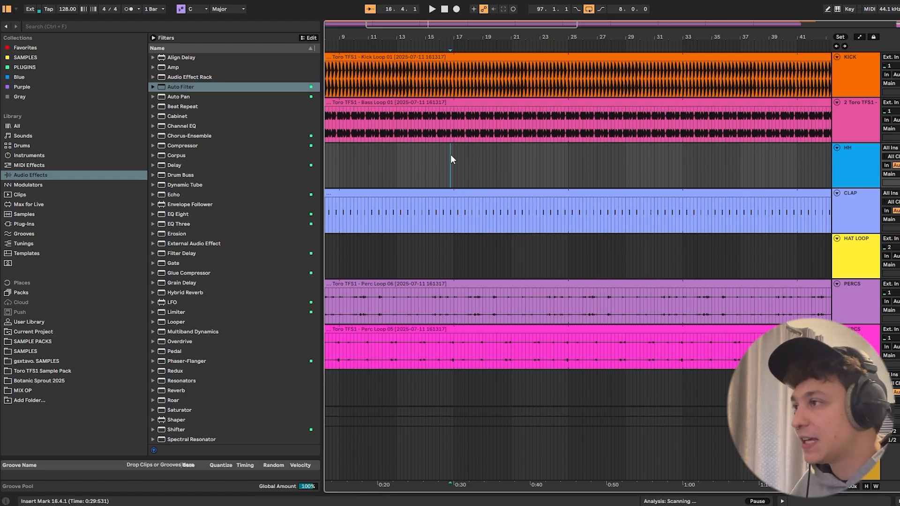
- Paste the eight-bar HH clip at 17.1.1 on the HH track
{"action": "left_click", "coordinate": [400, 159]}
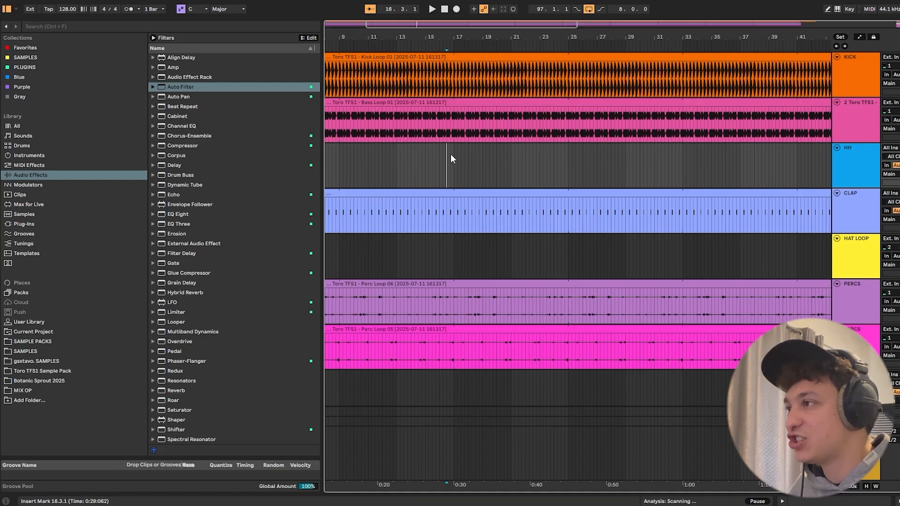
{"action": "double_click", "coordinate": [451, 157]}
{"action": "key", "text": "ctrl+alt+l"}
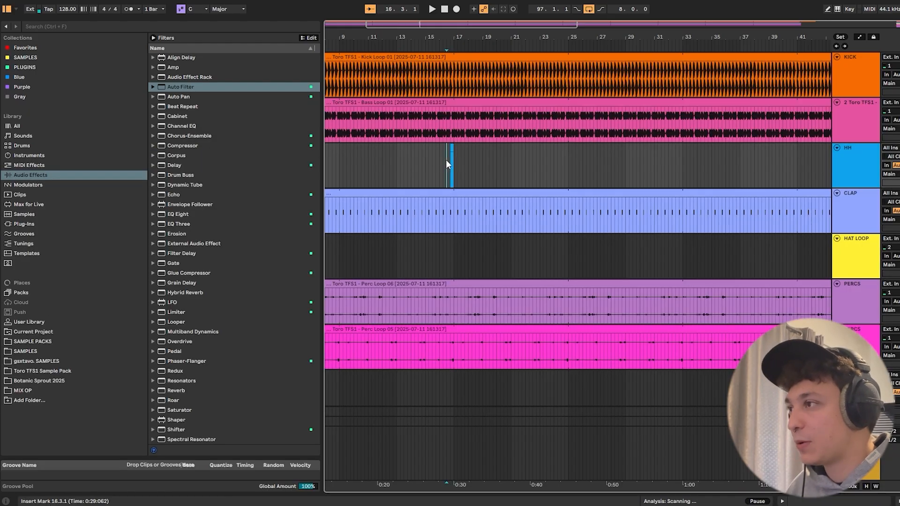
{"action": "left_click_drag", "start_coordinate": [445, 159], "coordinate": [457, 159]}
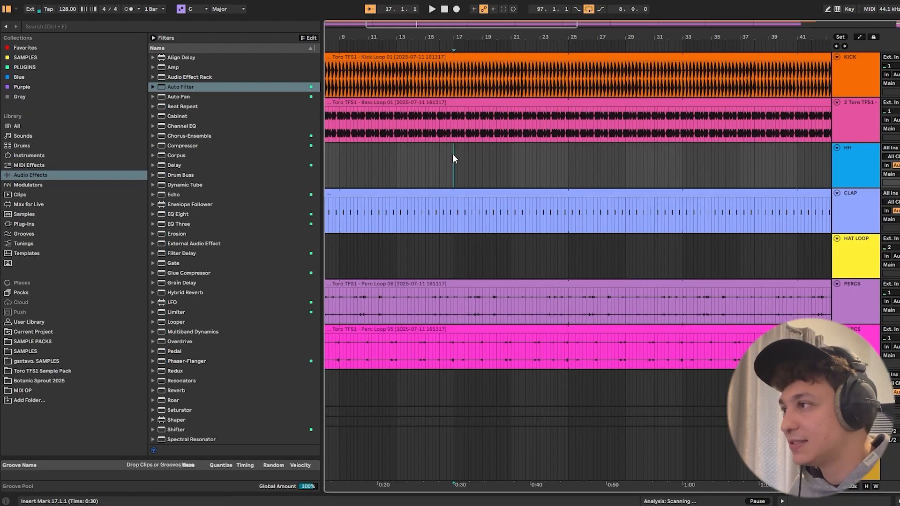
{"action": "key", "text": "ctrl+v"}
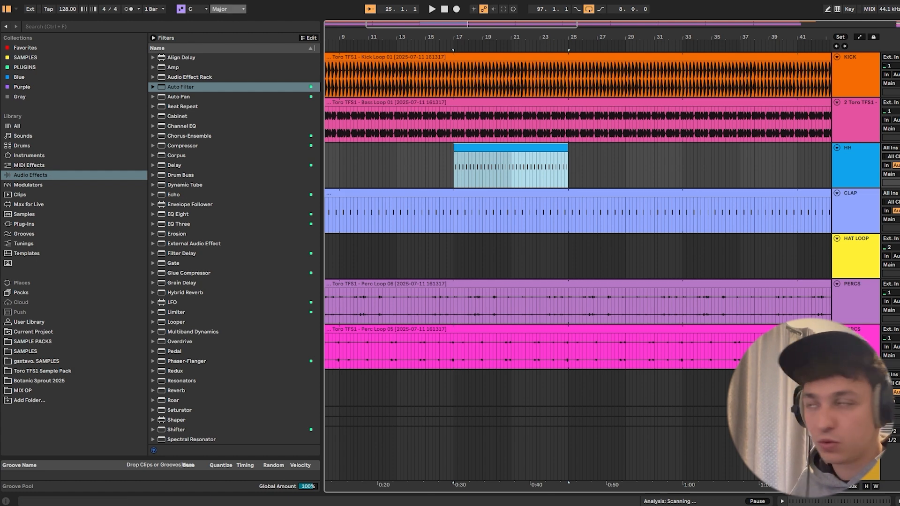
- Examine the eight-bar section boundaries on the KICK track around bars 9, 17 and 41
{"action": "left_click_drag", "start_coordinate": [388, 33], "coordinate": [482, 34]}
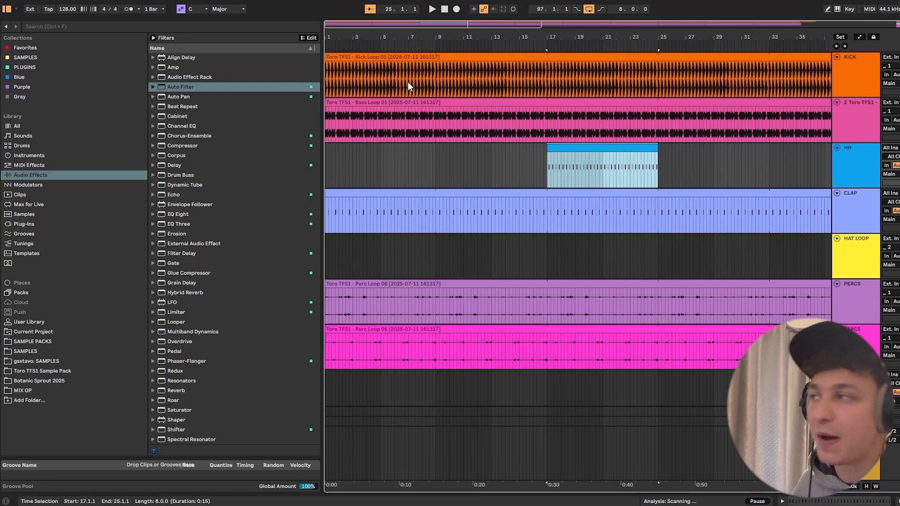
{"action": "left_click_drag", "start_coordinate": [435, 68], "coordinate": [221, 70]}
{"action": "left_click", "coordinate": [440, 72]}
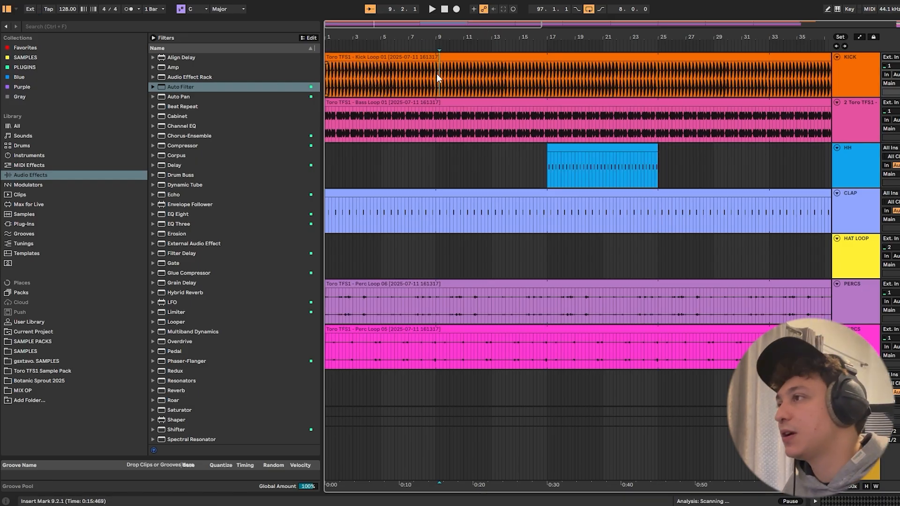
{"action": "left_click", "coordinate": [546, 69]}
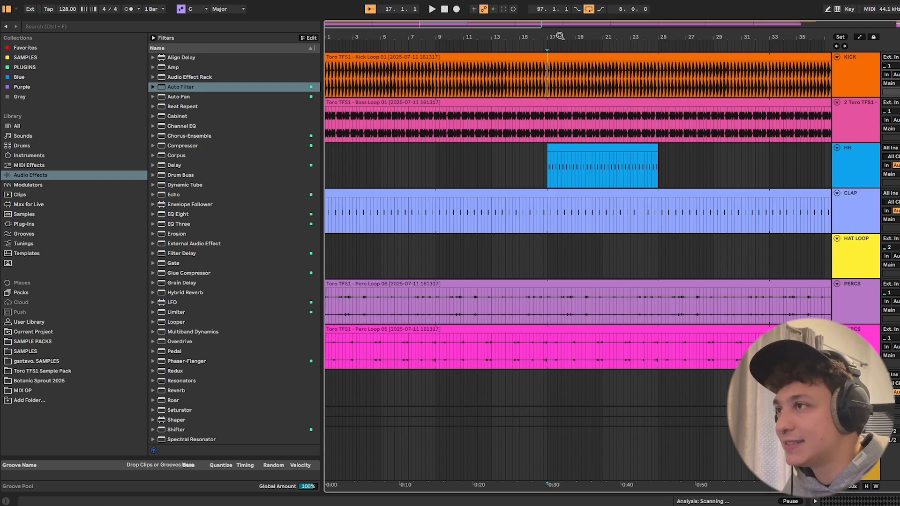
{"action": "left_click_drag", "start_coordinate": [560, 36], "coordinate": [449, 35]}
{"action": "left_click", "coordinate": [646, 70]}
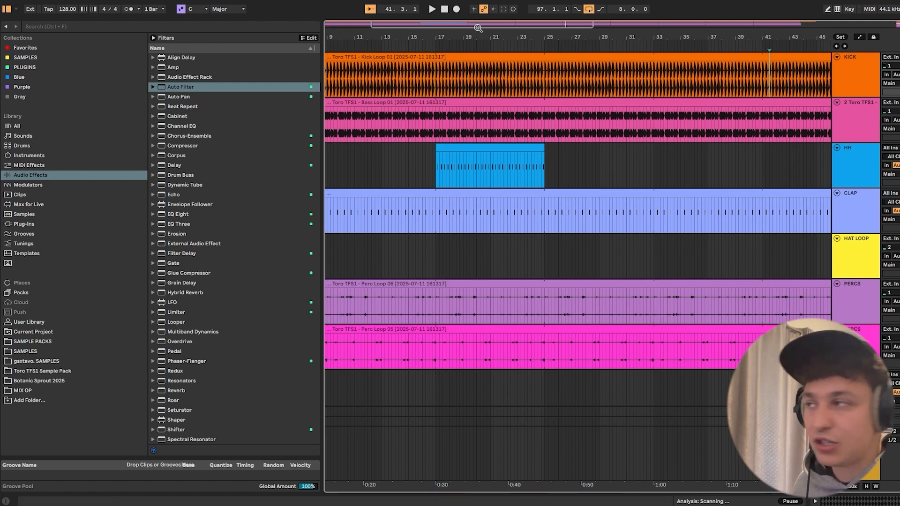
- Delete the kick's last beat before bar 17, from 16.4.1 to 17.1.1, and play back the transition
{"action": "left_click_drag", "start_coordinate": [351, 36], "coordinate": [458, 36]}
{"action": "left_click", "coordinate": [530, 153]}
{"action": "key", "text": "space"}
{"action": "left_click_drag", "start_coordinate": [542, 36], "coordinate": [550, 79]}
{"action": "key", "text": "space"}
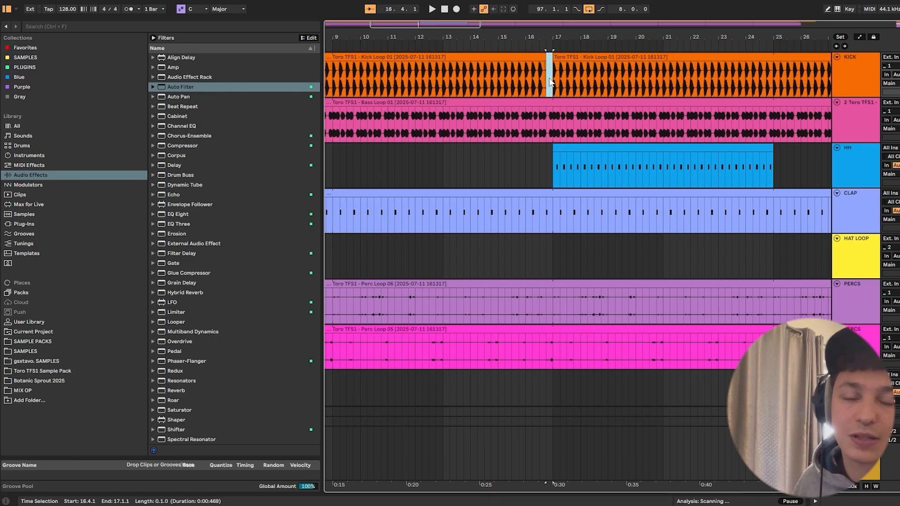
{"action": "key", "text": "Delete"}
{"action": "left_click", "coordinate": [527, 78]}
{"action": "key", "text": "space"}
- Extend the HH clip that starts at bar 17 so that it ends at 69.1.1
{"action": "left_click_drag", "start_coordinate": [602, 148], "coordinate": [600, 149]}
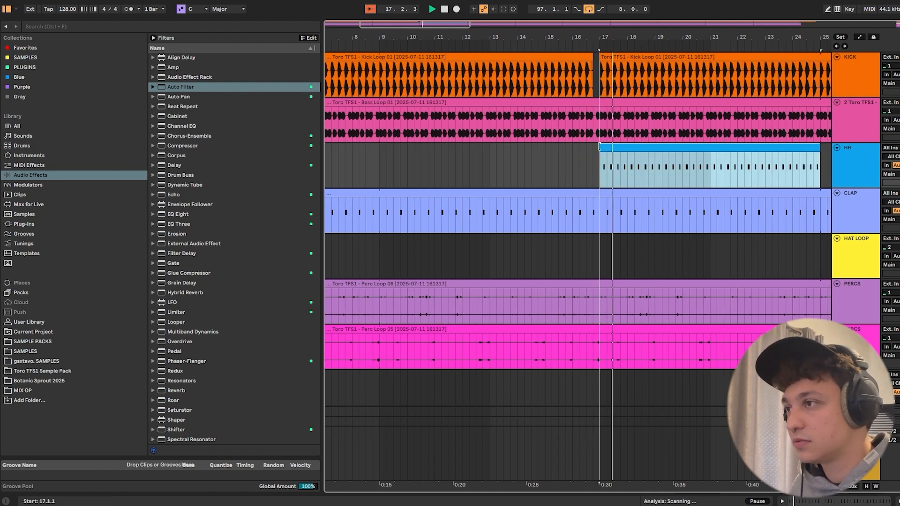
{"action": "left_click", "coordinate": [565, 82]}
{"action": "left_click_drag", "start_coordinate": [590, 39], "coordinate": [571, 20]}
{"action": "scroll", "coordinate": [604, 131], "scroll_direction": "down", "scroll_amount": 2}
{"action": "left_click_drag", "start_coordinate": [473, 108], "coordinate": [748, 119]}
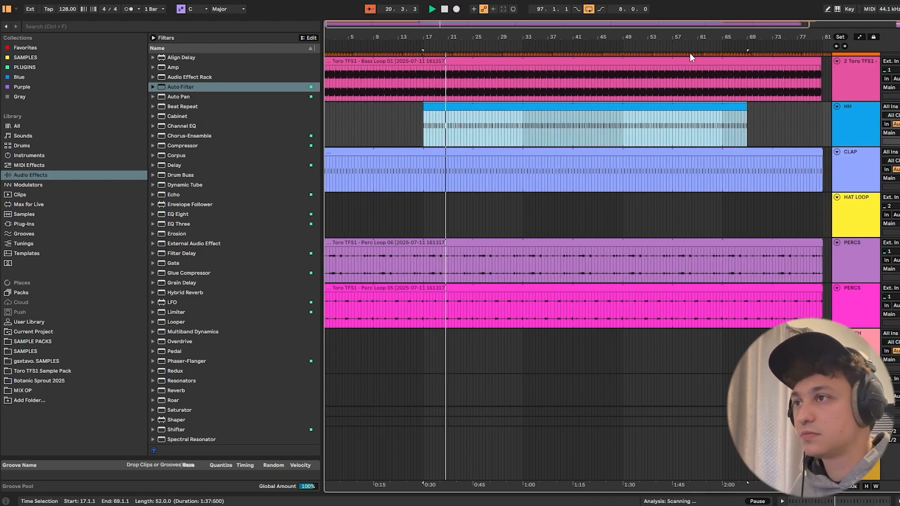
- Copy the Hat Loop 12 clip from bar 97 to 25.1.1 on its track and give it a fade-in of about one bar
{"action": "left_click_drag", "start_coordinate": [688, 39], "coordinate": [686, 21]}
{"action": "left_click", "coordinate": [785, 199]}
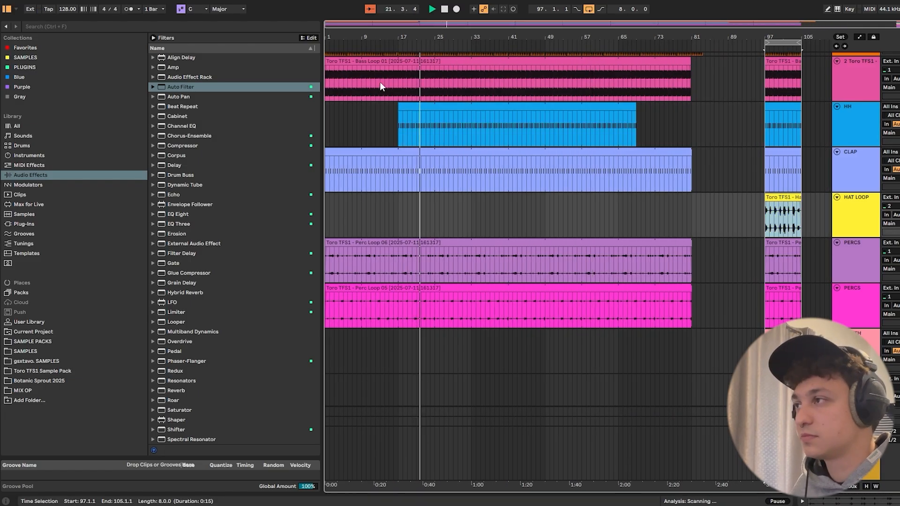
{"action": "left_click_drag", "start_coordinate": [400, 39], "coordinate": [400, 56]}
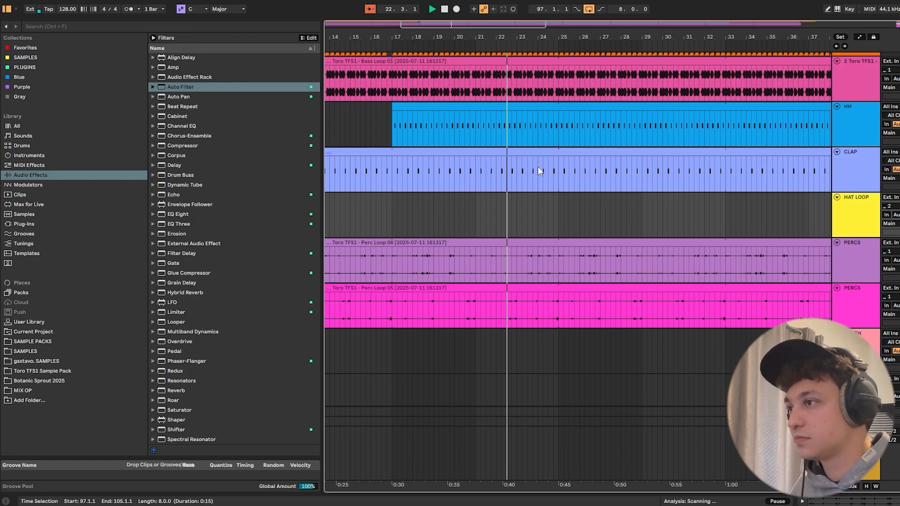
{"action": "left_click", "coordinate": [557, 209]}
{"action": "key", "text": "ctrl+v"}
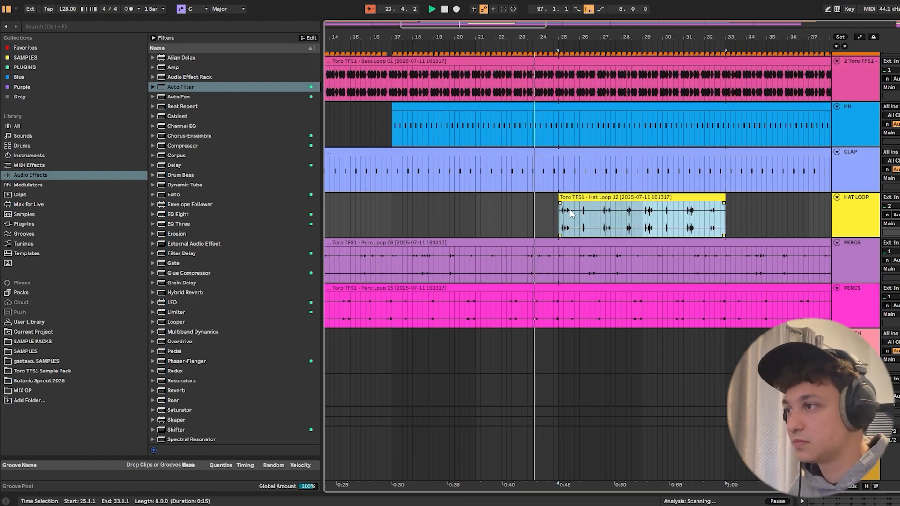
{"action": "left_click_drag", "start_coordinate": [561, 202], "coordinate": [590, 201]}
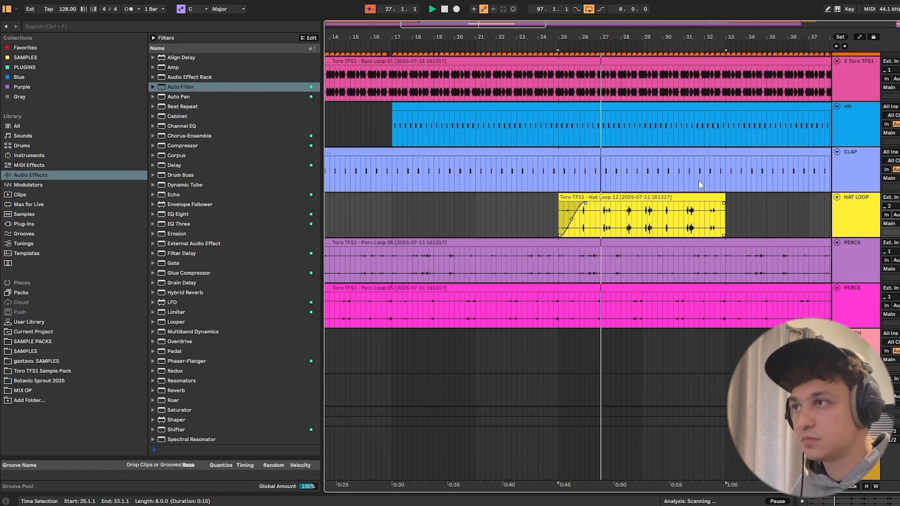
- Automate the filter on Main to be switched on between bars 29 and 33
{"action": "key", "text": "a"}
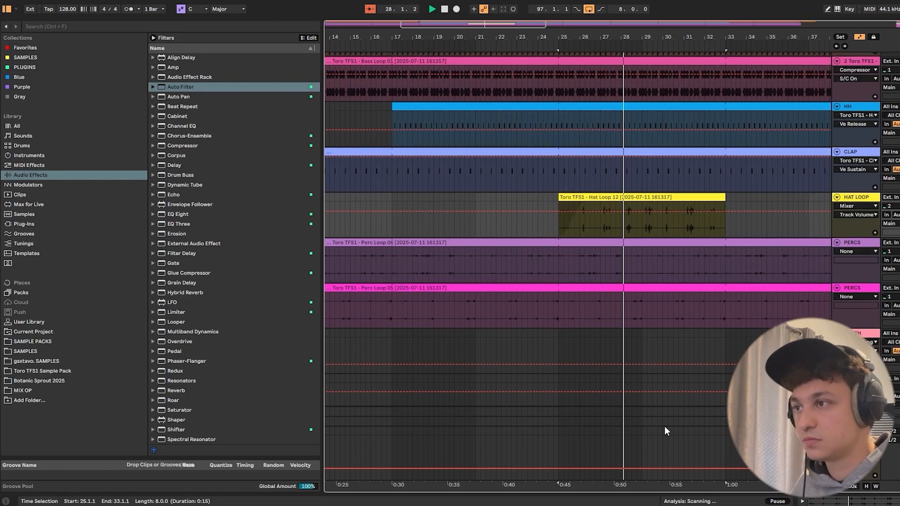
{"action": "left_click_drag", "start_coordinate": [642, 468], "coordinate": [648, 439]}
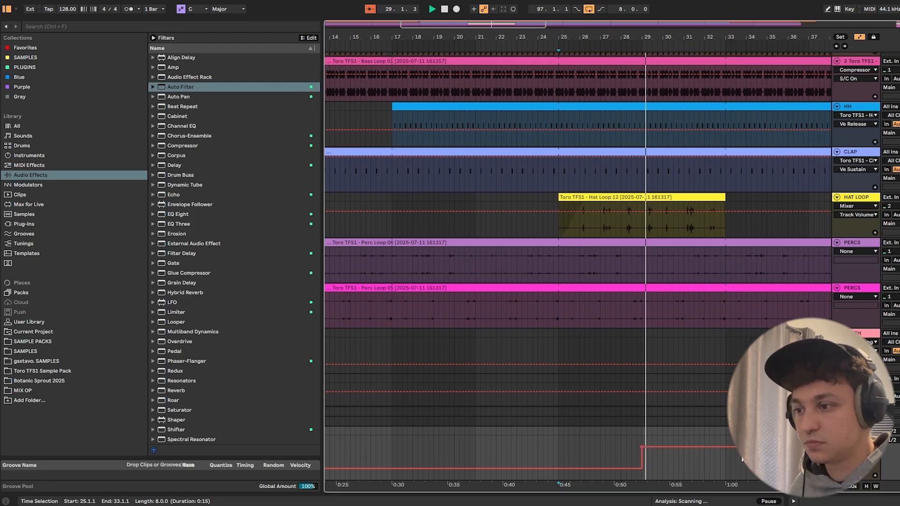
{"action": "key", "text": "a"}
- Extend the Hat Loop 12 clip that starts at bar 25 so that it ends at 82.4.1
{"action": "left_click_drag", "start_coordinate": [698, 38], "coordinate": [533, 33]}
{"action": "left_click_drag", "start_coordinate": [542, 198], "coordinate": [899, 202]}
{"action": "scroll", "coordinate": [605, 249], "scroll_direction": "down", "scroll_amount": 3}
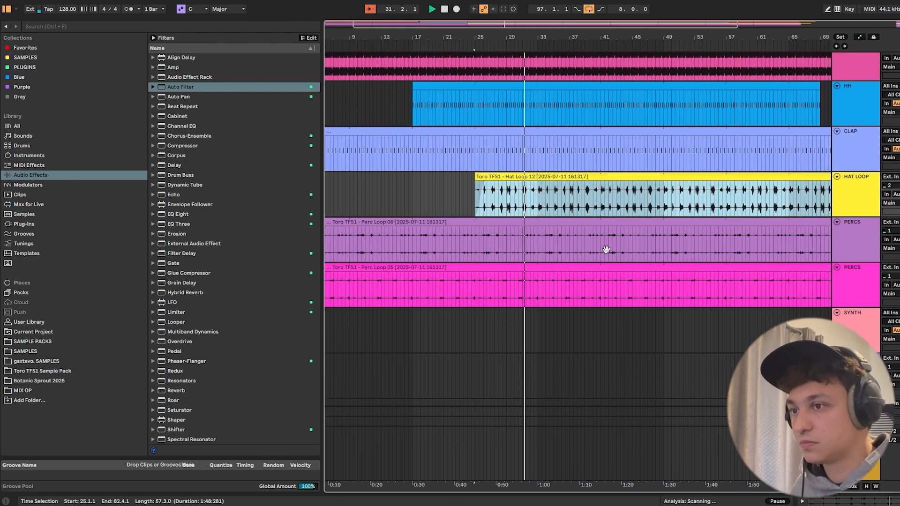
- Stop playback and copy the eight-bar Vocal Loop 12 clip from bar 97 to 33.1.1 on its track
{"action": "left_click_drag", "start_coordinate": [538, 35], "coordinate": [472, 30]}
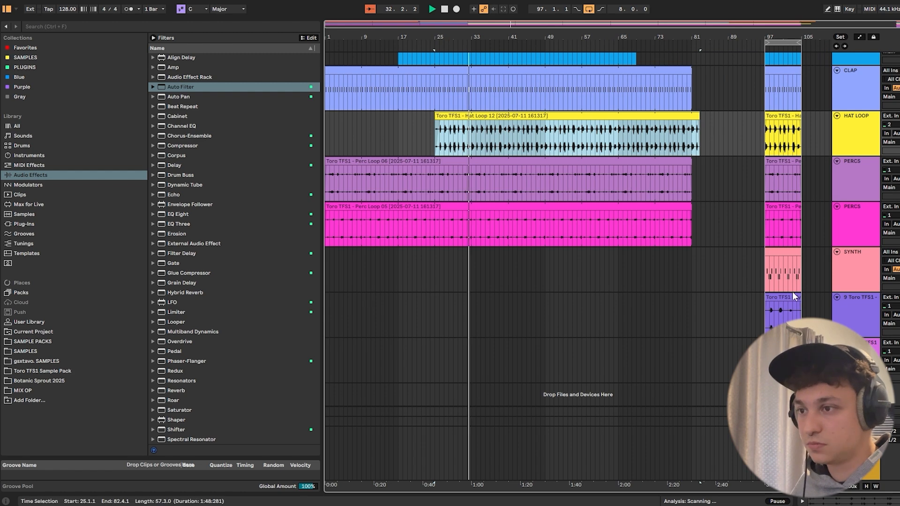
{"action": "key", "text": "space"}
{"action": "left_click_drag", "start_coordinate": [789, 37], "coordinate": [779, 326]}
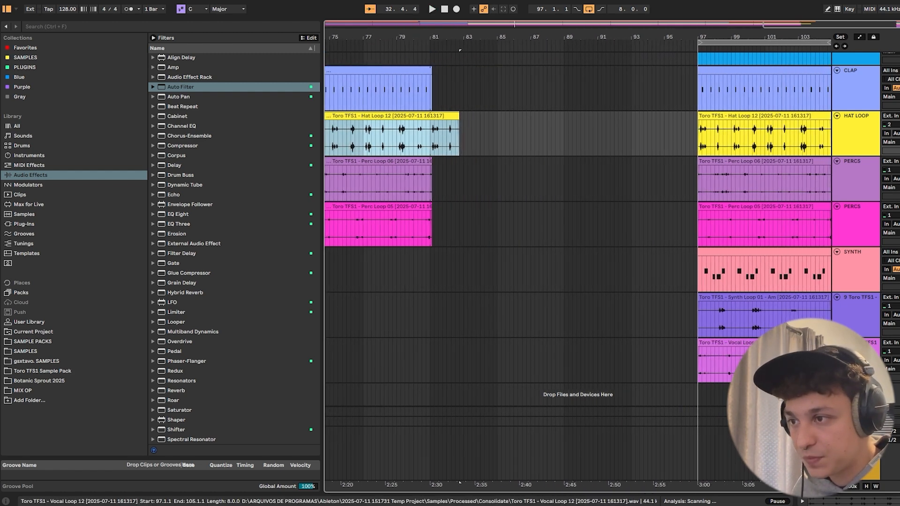
{"action": "left_click", "coordinate": [746, 367]}
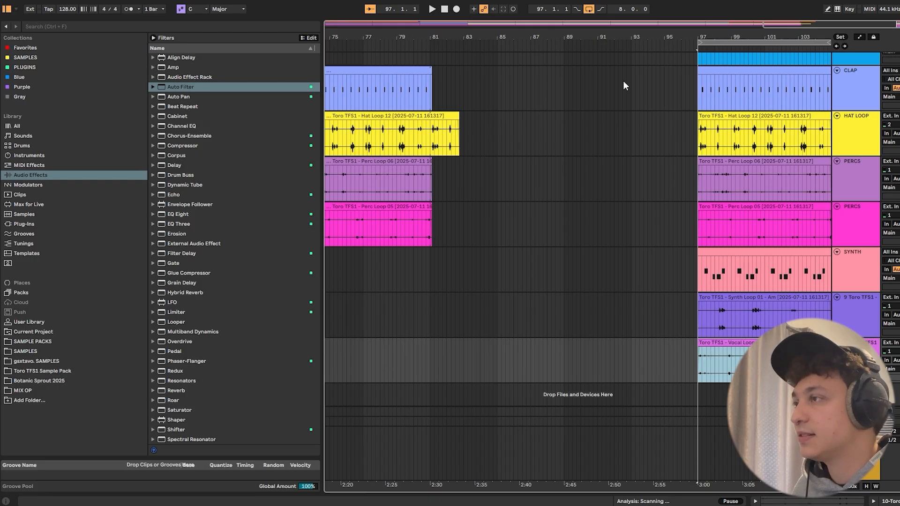
{"action": "left_click_drag", "start_coordinate": [485, 37], "coordinate": [755, 4]}
{"action": "left_click_drag", "start_coordinate": [435, 34], "coordinate": [455, 211]}
{"action": "left_click", "coordinate": [454, 362]}
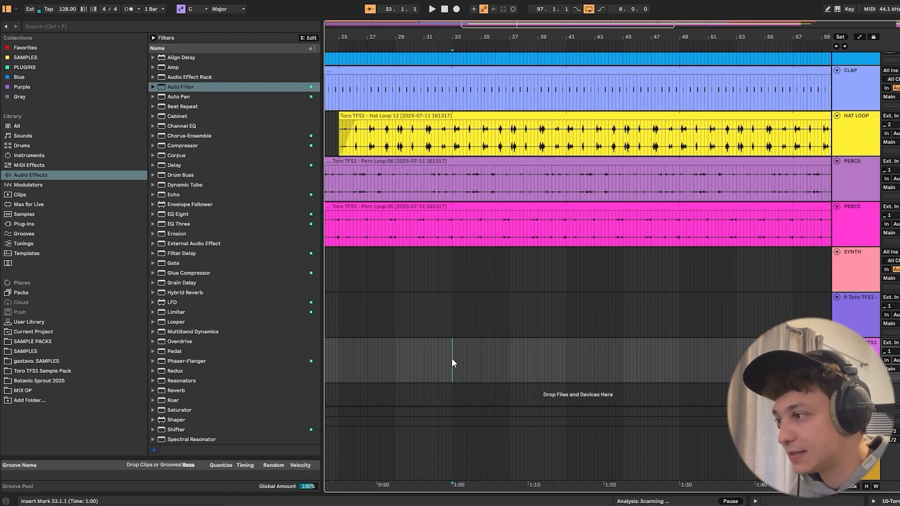
{"action": "key", "text": "ctrl+v"}
- Play back from 31.3.1 and extend the Vocal Loop 12 clip at bar 33 so that it ends at 65.4.1
{"action": "left_click", "coordinate": [432, 345]}
{"action": "key", "text": "space"}
{"action": "scroll", "coordinate": [516, 285], "scroll_direction": "up", "scroll_amount": 4}
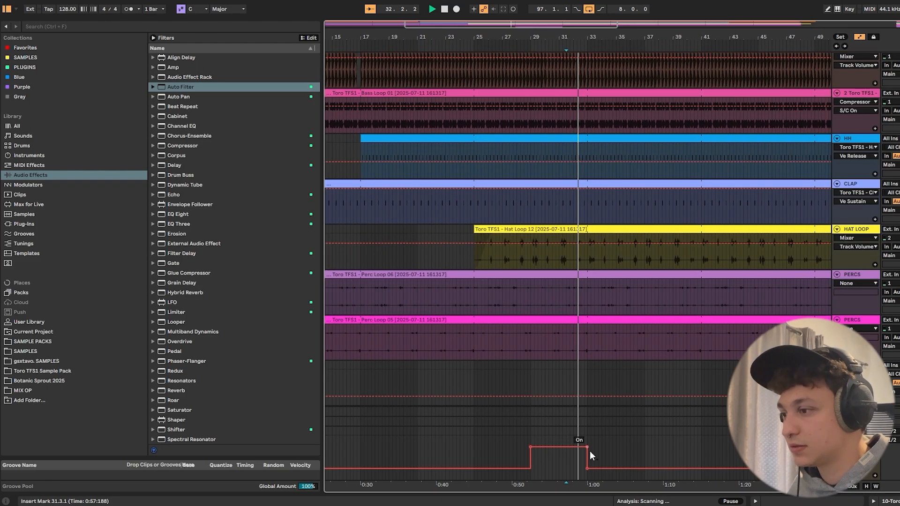
{"action": "scroll", "coordinate": [682, 439], "scroll_direction": "down", "scroll_amount": 4}
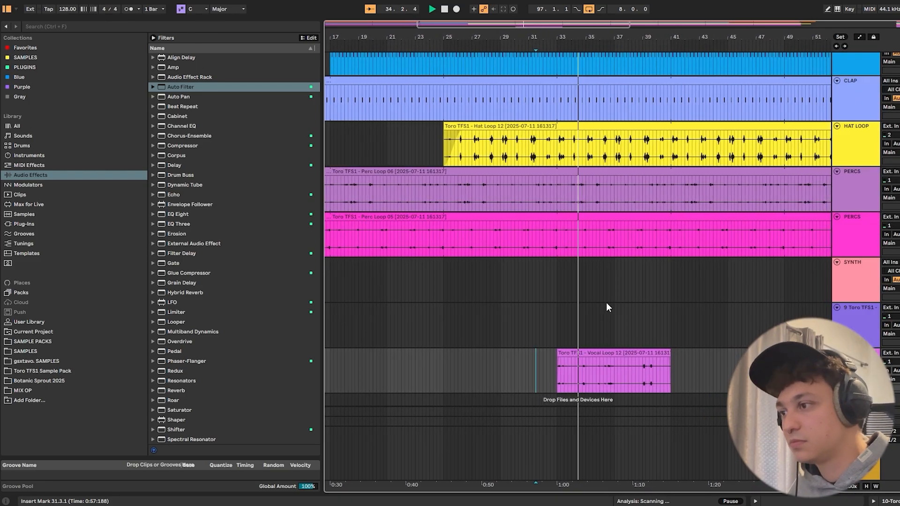
{"action": "left_click", "coordinate": [581, 313]}
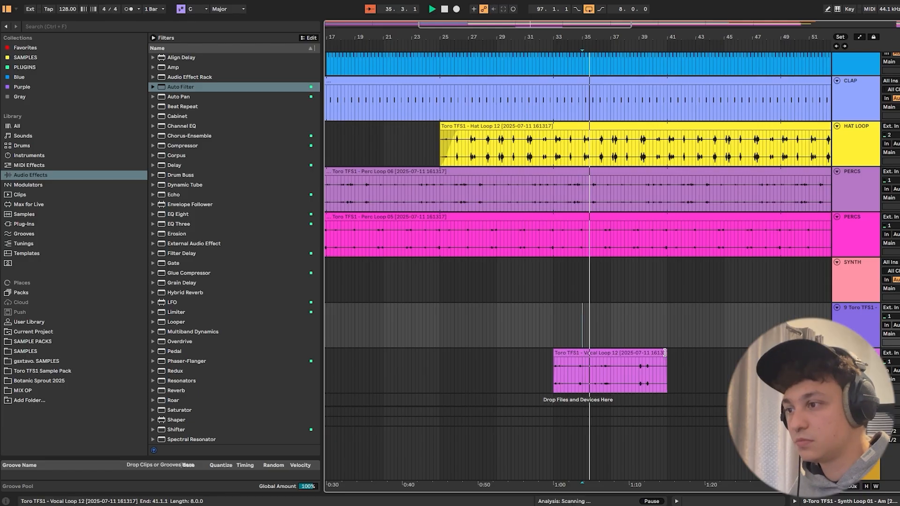
{"action": "left_click_drag", "start_coordinate": [663, 356], "coordinate": [753, 357]}
{"action": "scroll", "coordinate": [796, 375], "scroll_direction": "down", "scroll_amount": 5}
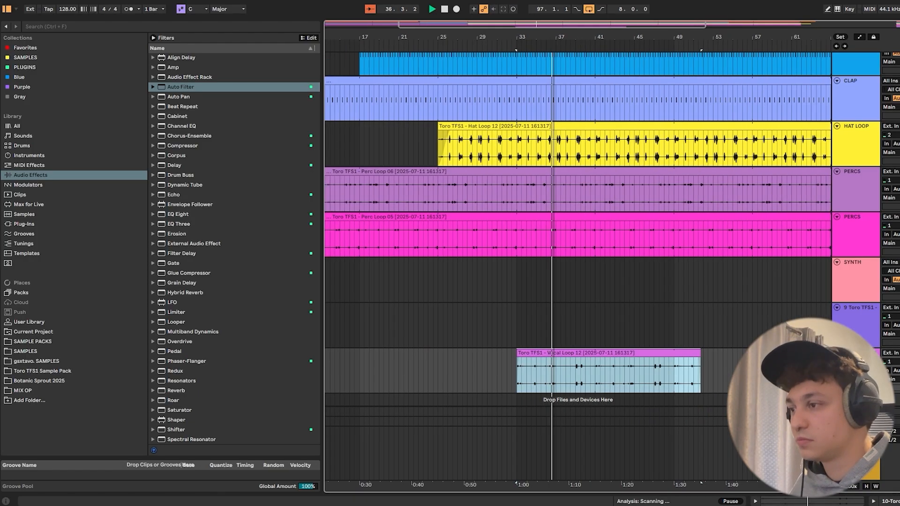
{"action": "left_click_drag", "start_coordinate": [674, 354], "coordinate": [800, 355]}
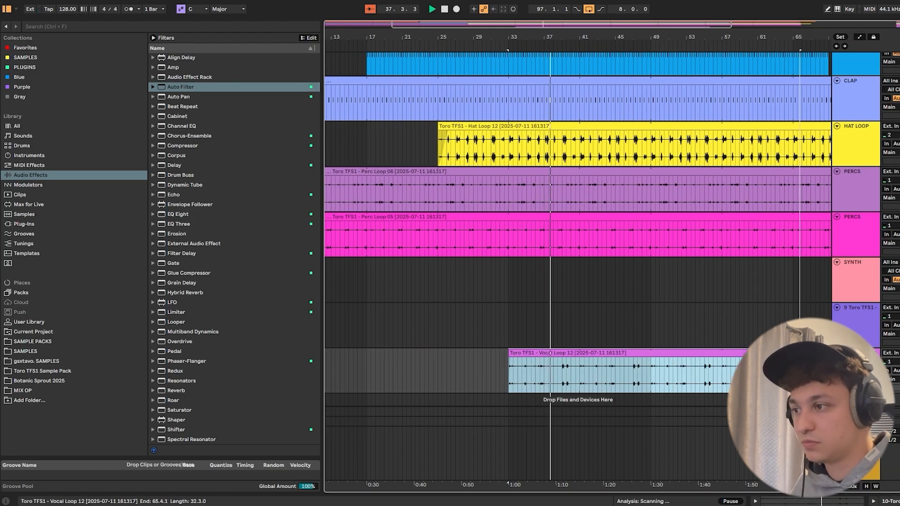
- Automate the filter on Main to be on for the last beat before bar 41, and play back from 40.2.1
{"action": "left_click_drag", "start_coordinate": [566, 37], "coordinate": [567, 65]}
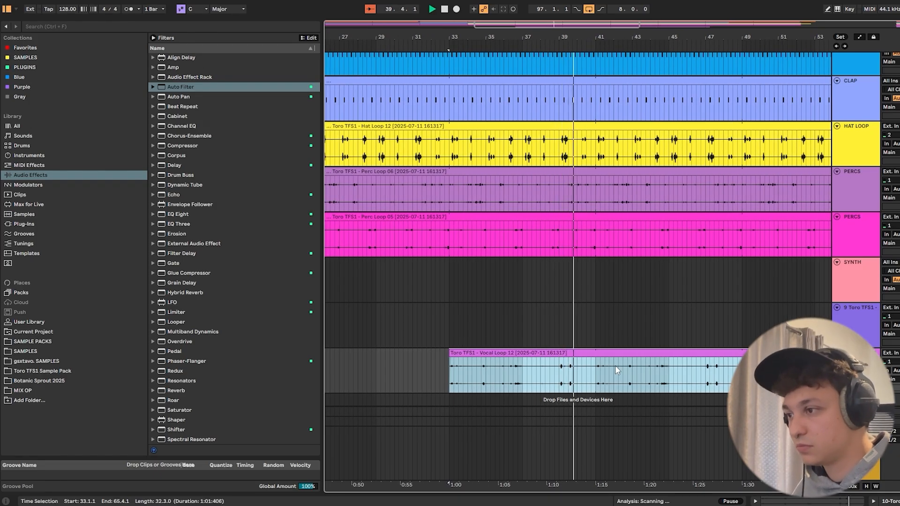
{"action": "key", "text": "a"}
{"action": "key", "text": "space"}
{"action": "mouse_move", "coordinate": [590, 469]}
{"action": "left_mouse_down"}
{"action": "mouse_move", "coordinate": [592, 446]}
{"action": "mouse_move", "coordinate": [596, 468]}
{"action": "left_mouse_up"}
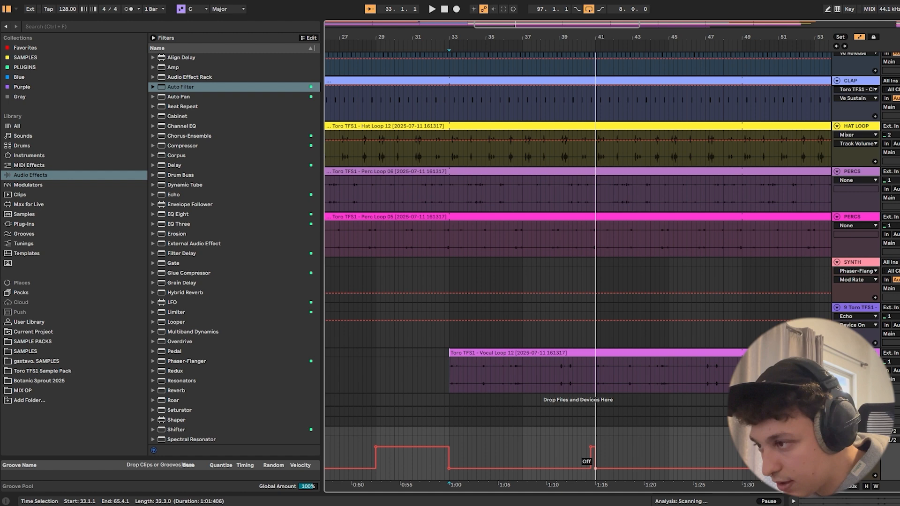
{"action": "left_click", "coordinate": [583, 445]}
{"action": "key", "text": "space"}
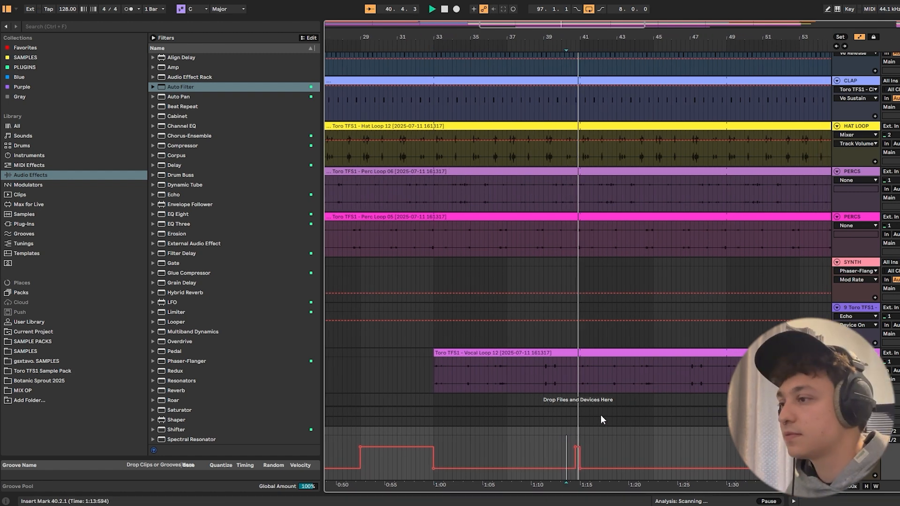
{"action": "key", "text": "a"}
- Cut out the kick's last beat before bar 41 and play back the transition from 40.3.1
{"action": "scroll", "coordinate": [586, 380], "scroll_direction": "up", "scroll_amount": 5}
{"action": "key", "text": "space"}
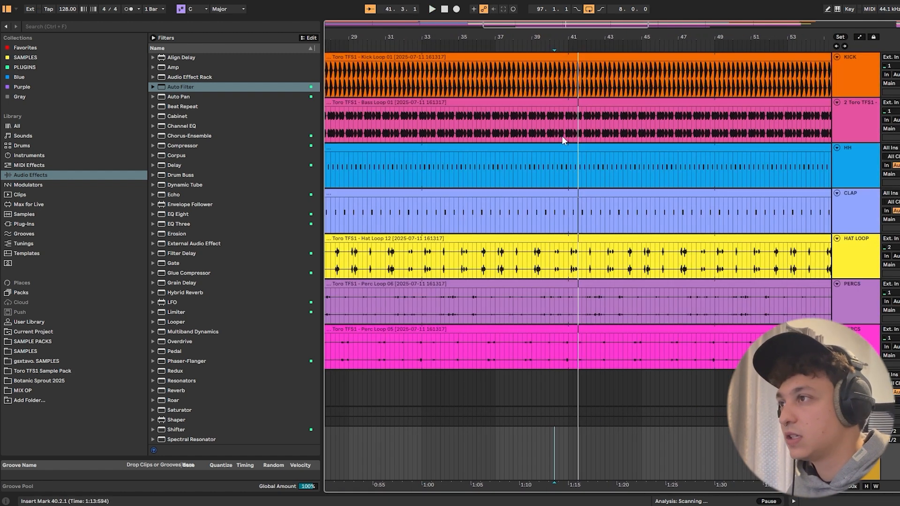
{"action": "left_click", "coordinate": [566, 86]}
{"action": "key", "text": "ctrl+e"}
{"action": "key", "text": "space"}
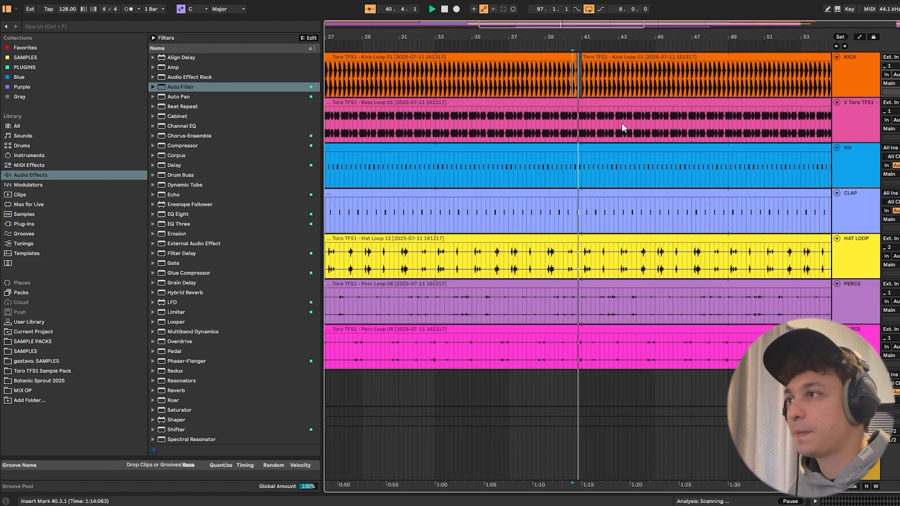
- Lengthen the Vocal Loop 12 clip and the HH clip further toward the end of the arrangement
{"action": "scroll", "coordinate": [620, 131], "scroll_direction": "down", "scroll_amount": 3}
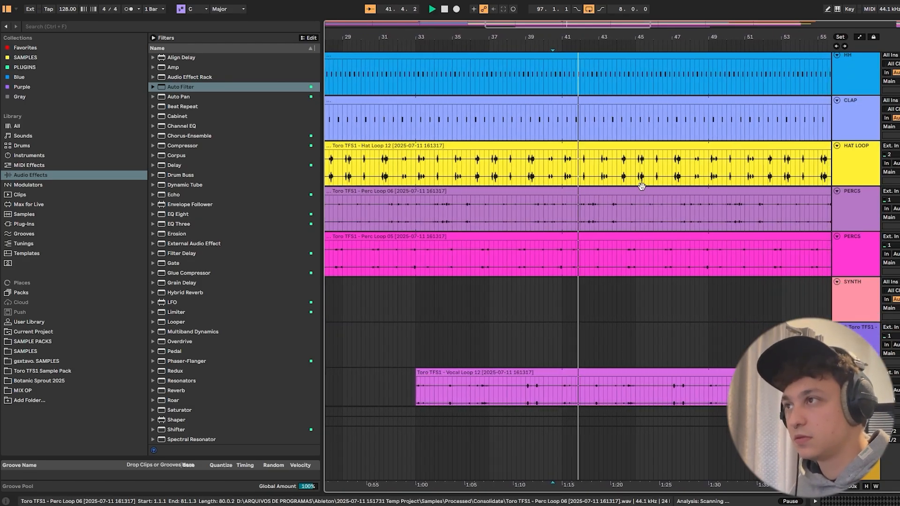
{"action": "scroll", "coordinate": [685, 245], "scroll_direction": "down", "scroll_amount": 1}
{"action": "scroll", "coordinate": [674, 242], "scroll_direction": "down", "scroll_amount": 1}
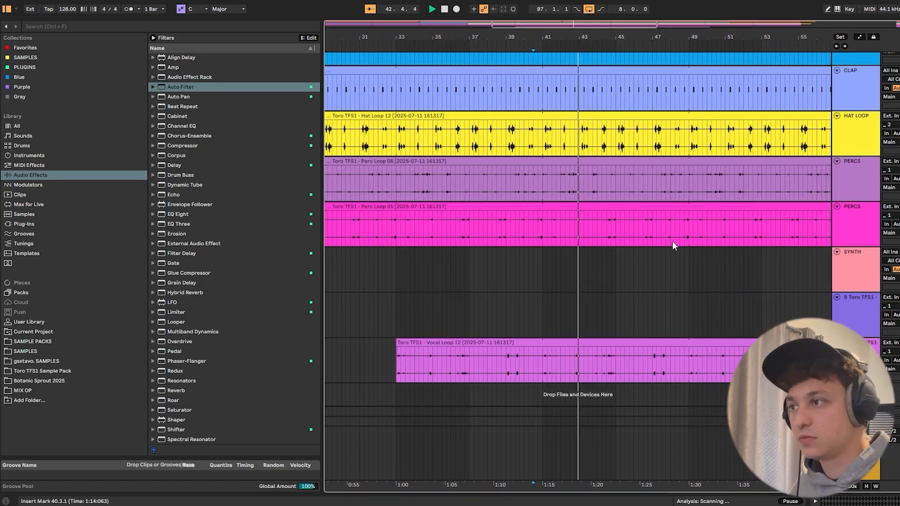
{"action": "scroll", "coordinate": [611, 101], "scroll_direction": "up", "scroll_amount": 1}
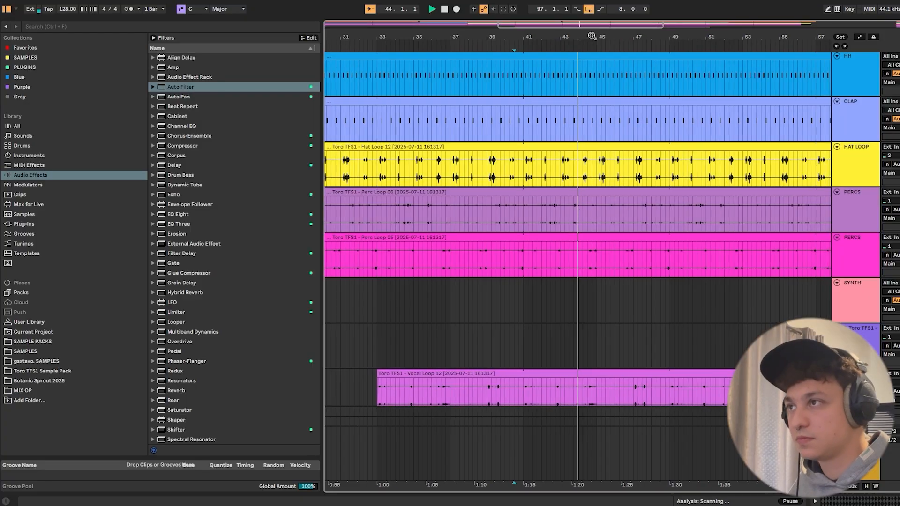
{"action": "scroll", "coordinate": [696, 321], "scroll_direction": "down", "scroll_amount": 5}
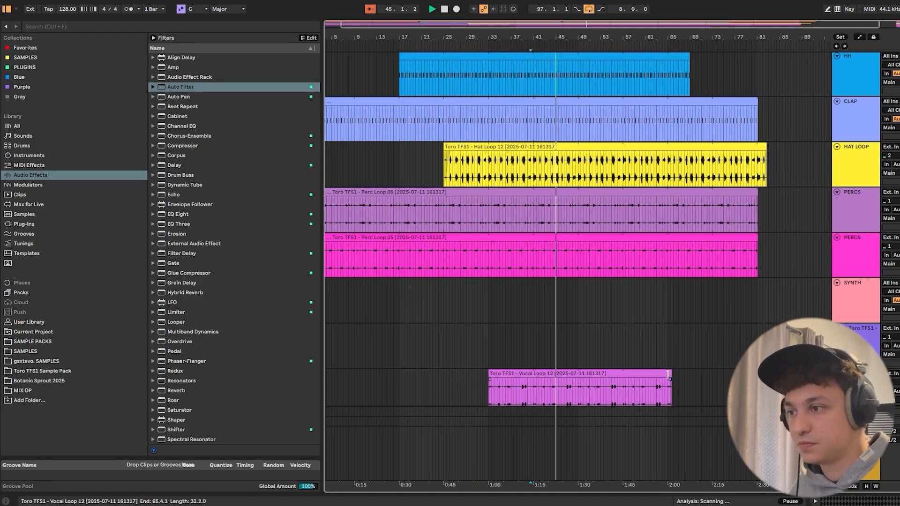
{"action": "left_click_drag", "start_coordinate": [671, 373], "coordinate": [842, 375]}
{"action": "scroll", "coordinate": [733, 245], "scroll_direction": "up", "scroll_amount": 2}
{"action": "left_click_drag", "start_coordinate": [678, 149], "coordinate": [747, 156]}
- Place the insert marker at 49.1.1 on the KICK track and stop playback just before that bar
{"action": "left_click_drag", "start_coordinate": [569, 37], "coordinate": [563, 73]}
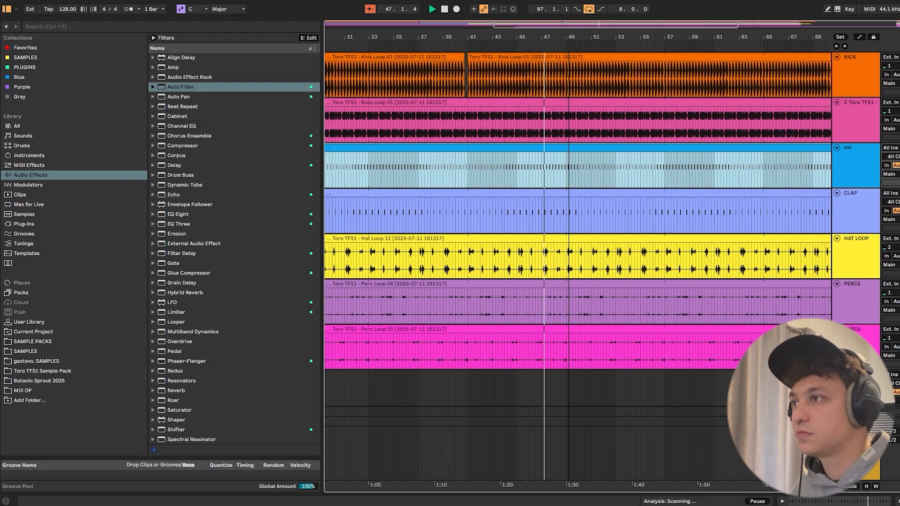
{"action": "left_click", "coordinate": [565, 74]}
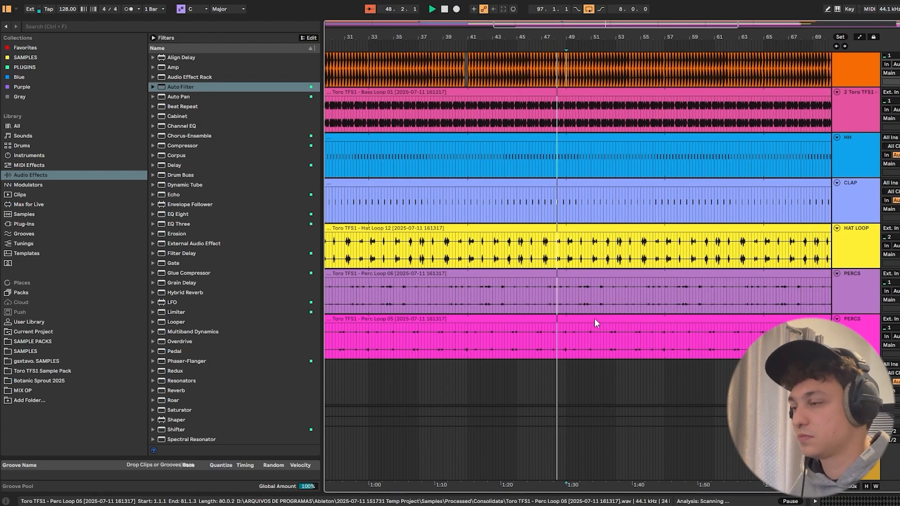
{"action": "scroll", "coordinate": [586, 375], "scroll_direction": "down", "scroll_amount": 2}
{"action": "scroll", "coordinate": [581, 178], "scroll_direction": "up", "scroll_amount": 1}
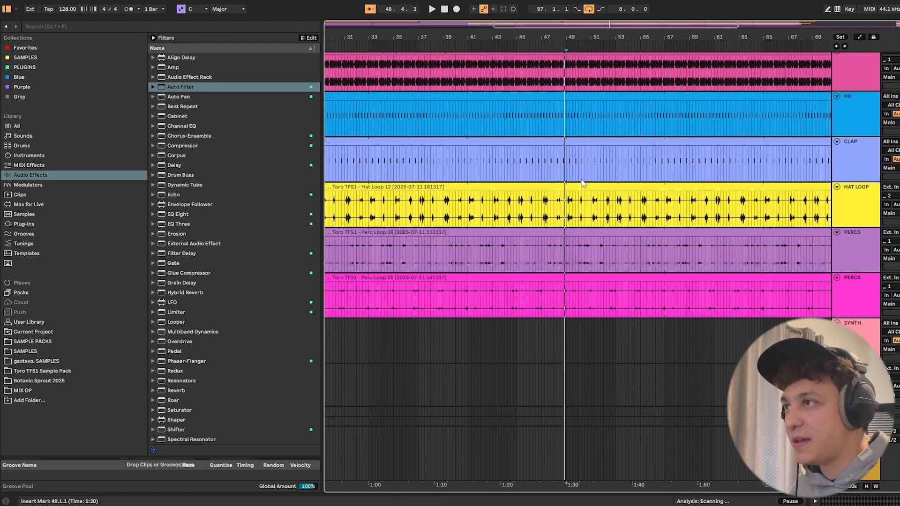
- Automate the filter on Main to switch on at 49.1.1
{"action": "left_click_drag", "start_coordinate": [579, 36], "coordinate": [577, 55]}
{"action": "key", "text": "a"}
{"action": "left_click_drag", "start_coordinate": [564, 469], "coordinate": [565, 446]}
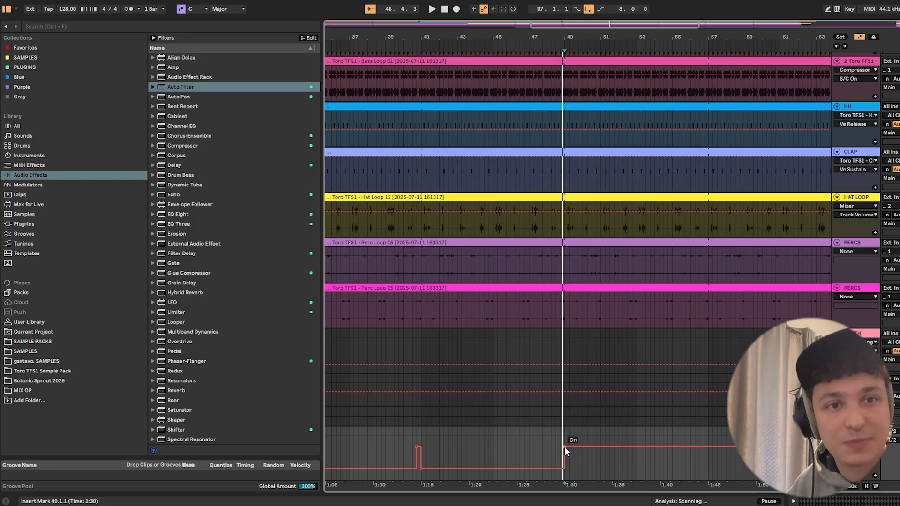
- Automate the Main filter back off at bar 65 and play back the transition from 48.4.1
{"action": "left_click", "coordinate": [552, 428]}
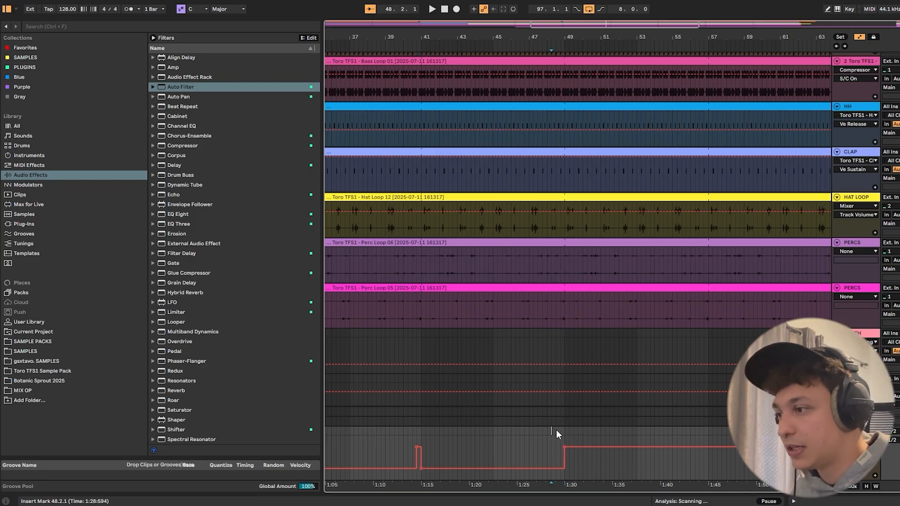
{"action": "key", "text": "a"}
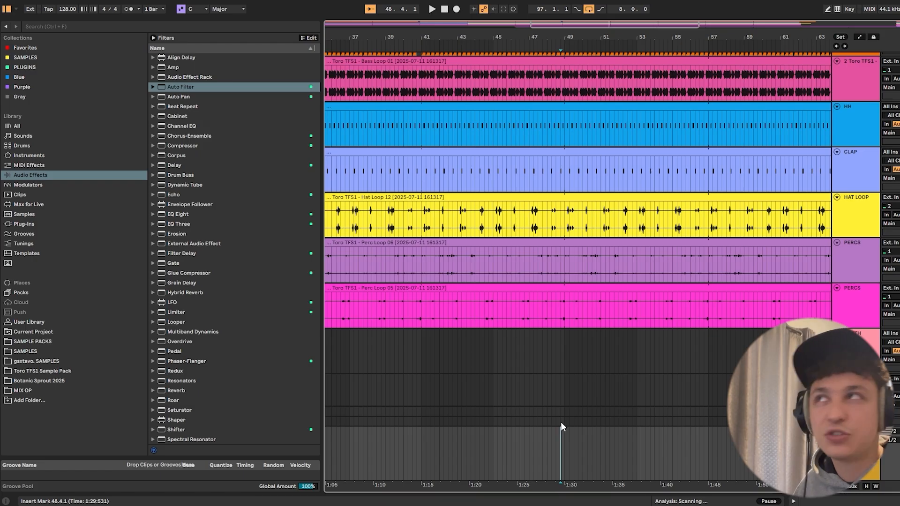
{"action": "left_click_drag", "start_coordinate": [558, 37], "coordinate": [489, 32]}
{"action": "key", "text": "a"}
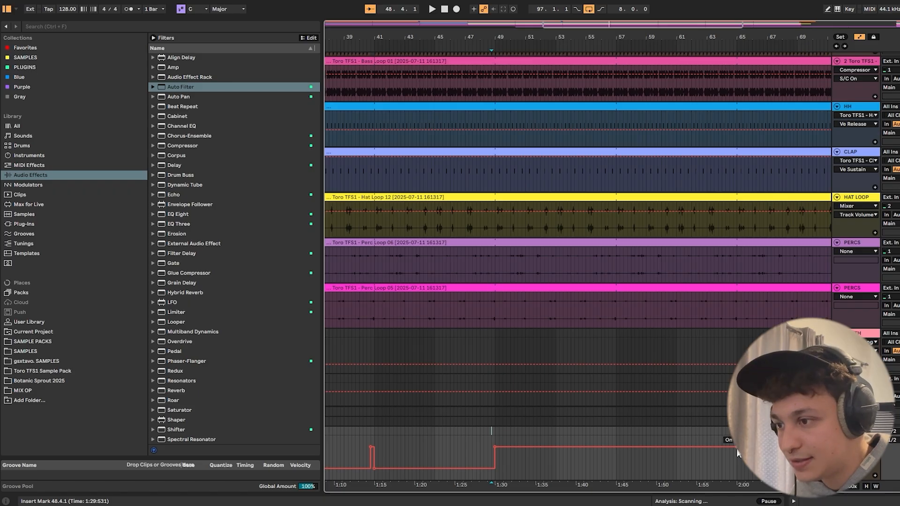
{"action": "key", "text": "a"}
{"action": "key", "text": "a"}
{"action": "key", "text": "space"}
{"action": "key", "text": "minus"}
{"action": "key", "text": "minus"}
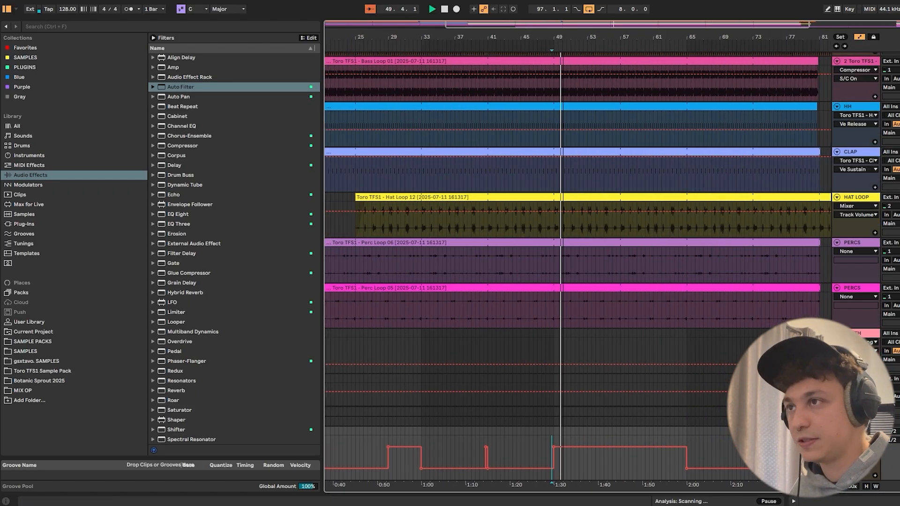
{"action": "key", "text": "a"}
{"action": "scroll", "coordinate": [643, 150], "scroll_direction": "down", "scroll_amount": 3}
{"action": "key", "text": "space"}
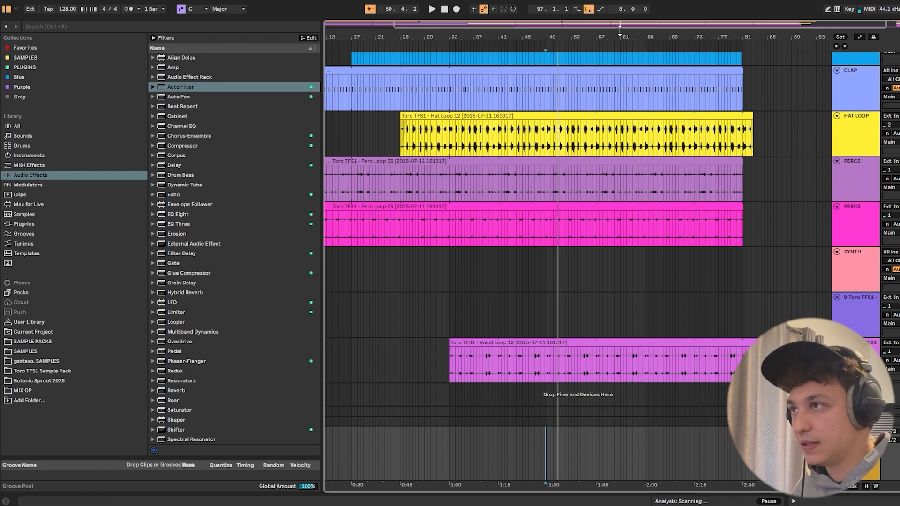
- Copy the SYNTH clip from bar 97 to bar 49 and extend it to span 41.1.1 to 65.1.1
{"action": "left_click_drag", "start_coordinate": [623, 36], "coordinate": [602, 37]}
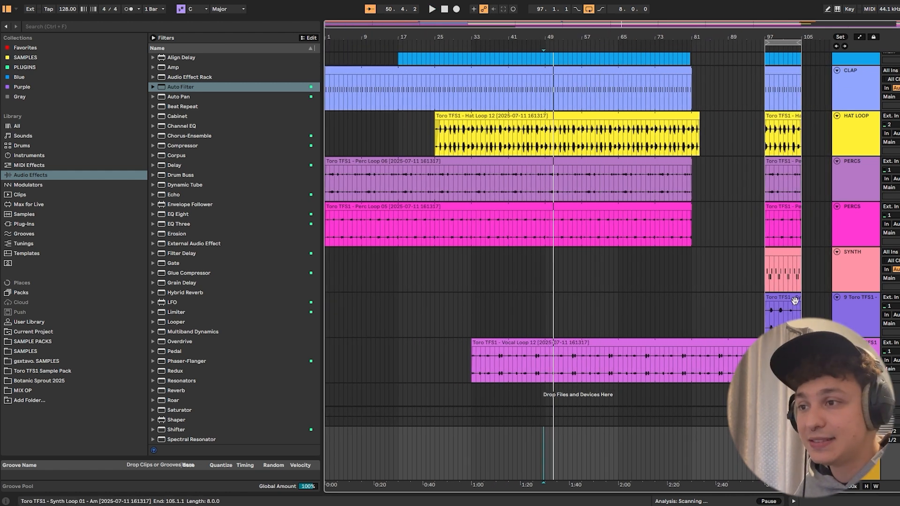
{"action": "left_click", "coordinate": [786, 250]}
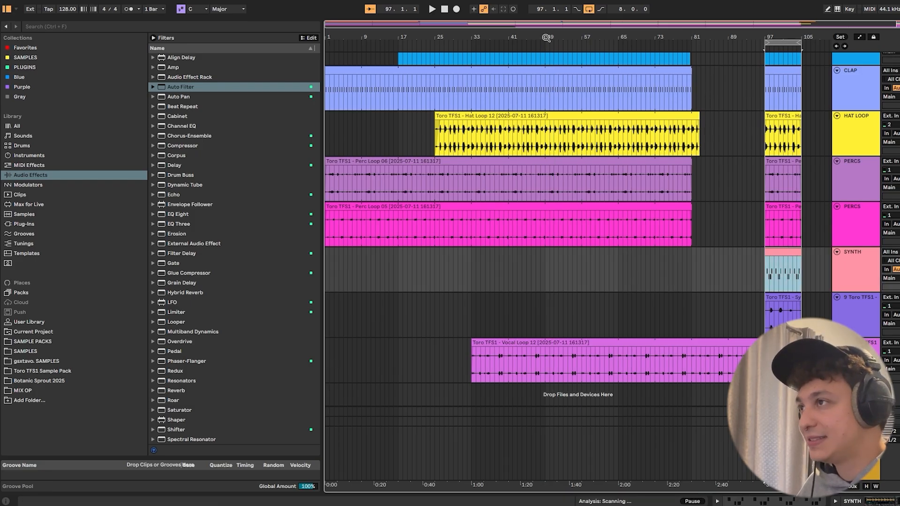
{"action": "left_click_drag", "start_coordinate": [547, 37], "coordinate": [565, 204]}
{"action": "left_click", "coordinate": [544, 252]}
{"action": "key", "text": "ctrl+v"}
{"action": "left_click_drag", "start_coordinate": [616, 262], "coordinate": [683, 264]}
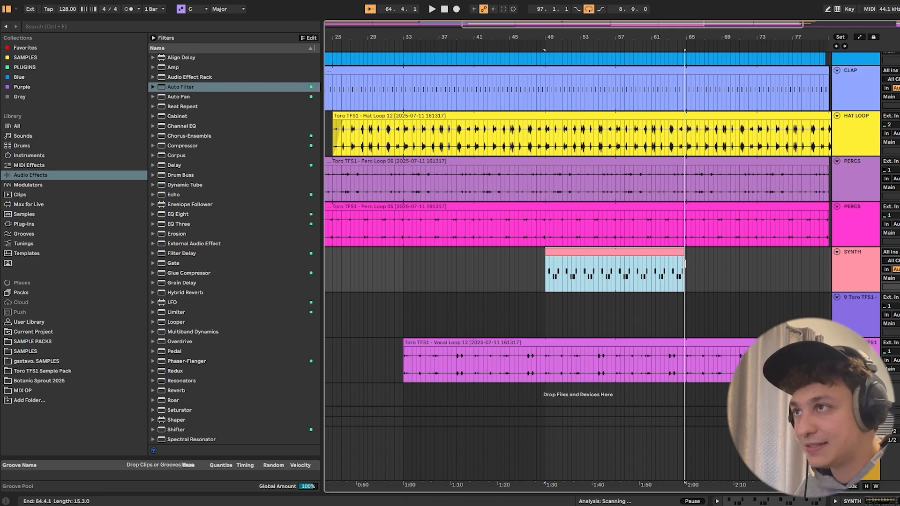
{"action": "left_click", "coordinate": [638, 252]}
{"action": "key", "text": "space"}
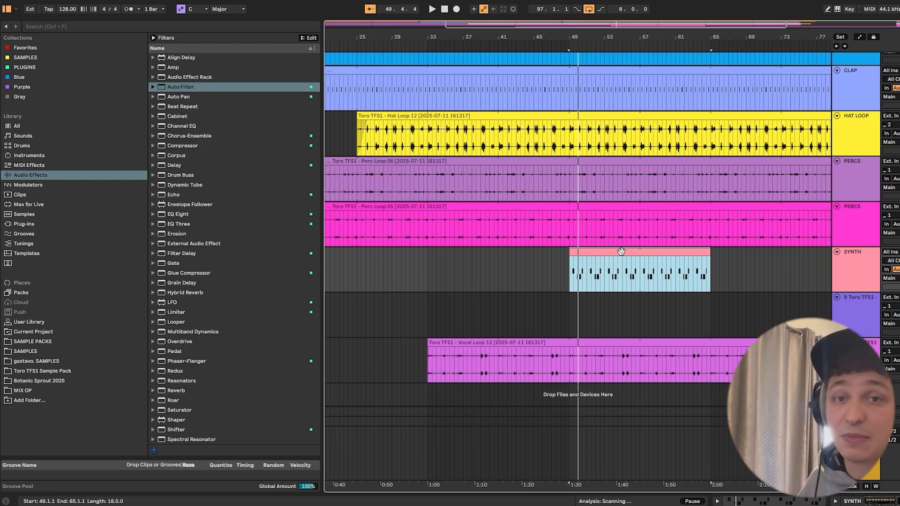
{"action": "left_click_drag", "start_coordinate": [572, 251], "coordinate": [497, 266]}
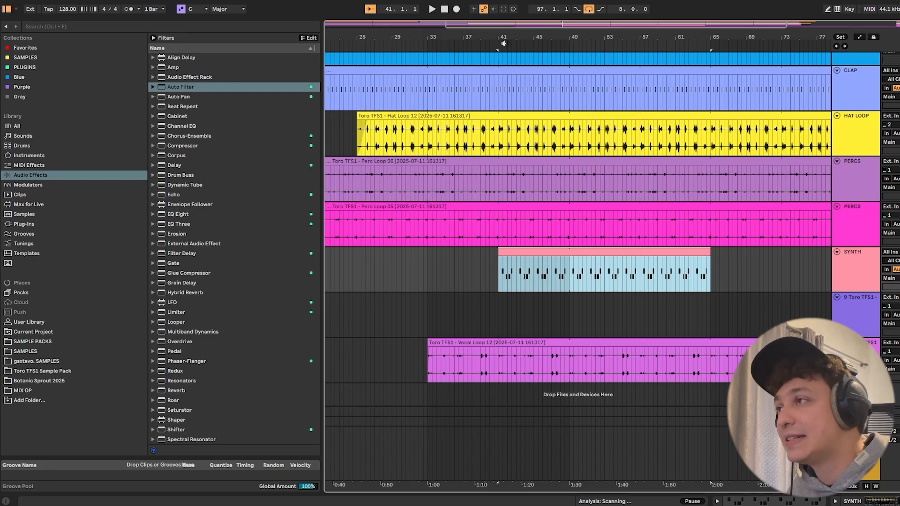
- Give SYNTH's Auto Filter Frequency its own automation lane, ramp it from 41.1.1 up to 1.25 kHz around bar 53, and play it back
{"action": "double_click", "coordinate": [850, 282]}
{"action": "left_click", "coordinate": [639, 434]}
{"action": "key", "text": "a"}
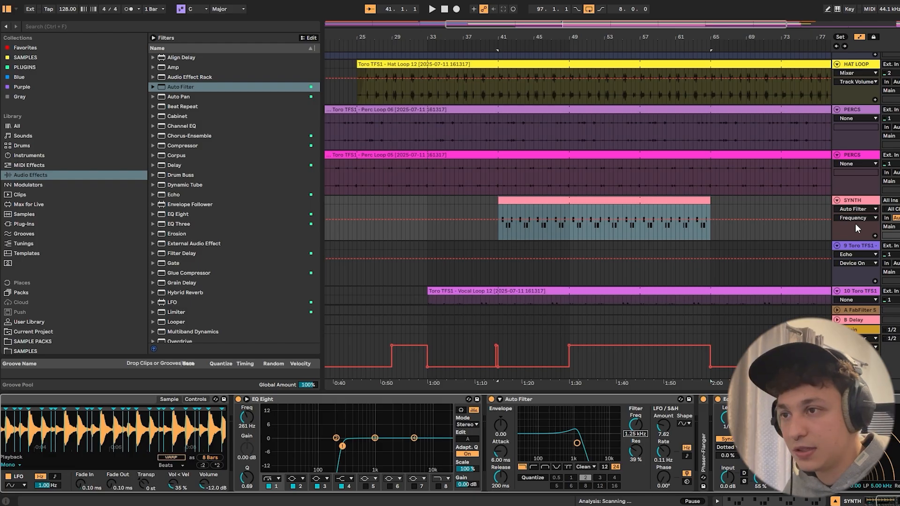
{"action": "left_click", "coordinate": [874, 236]}
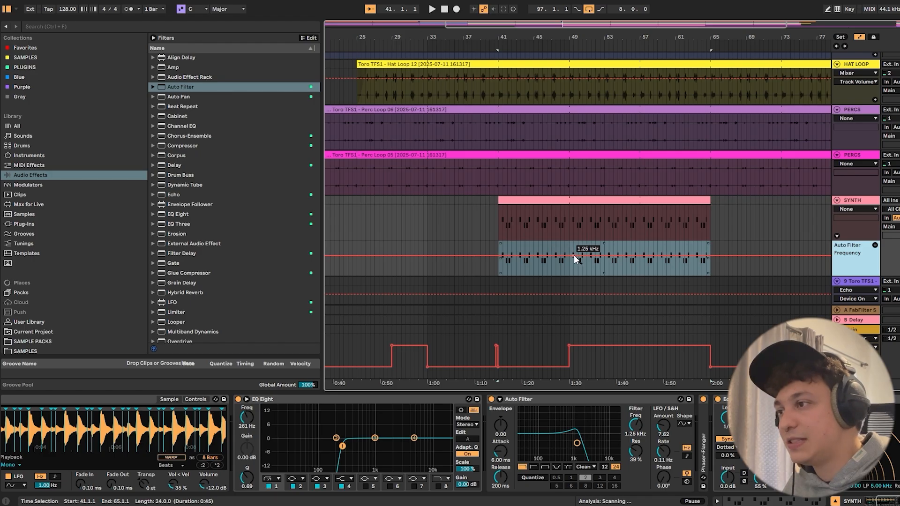
{"action": "left_click", "coordinate": [610, 255]}
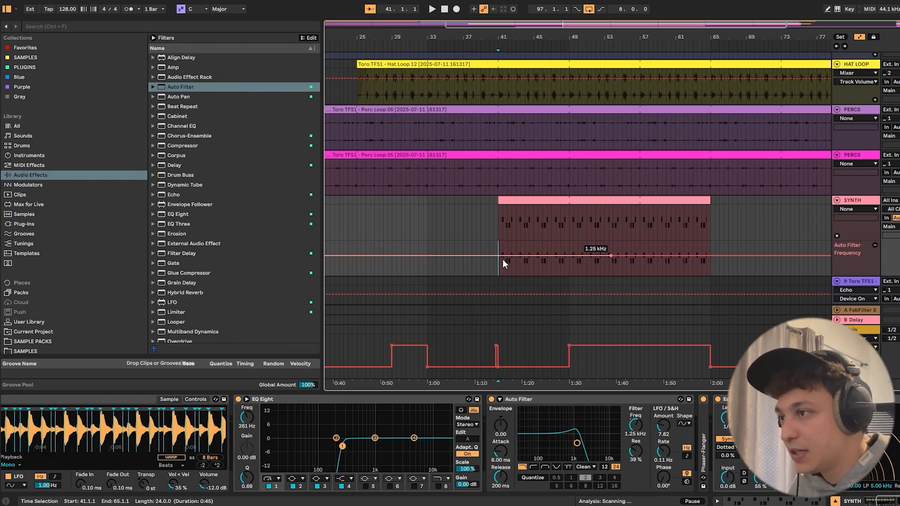
{"action": "left_click_drag", "start_coordinate": [498, 255], "coordinate": [497, 267]}
{"action": "key", "text": "space"}
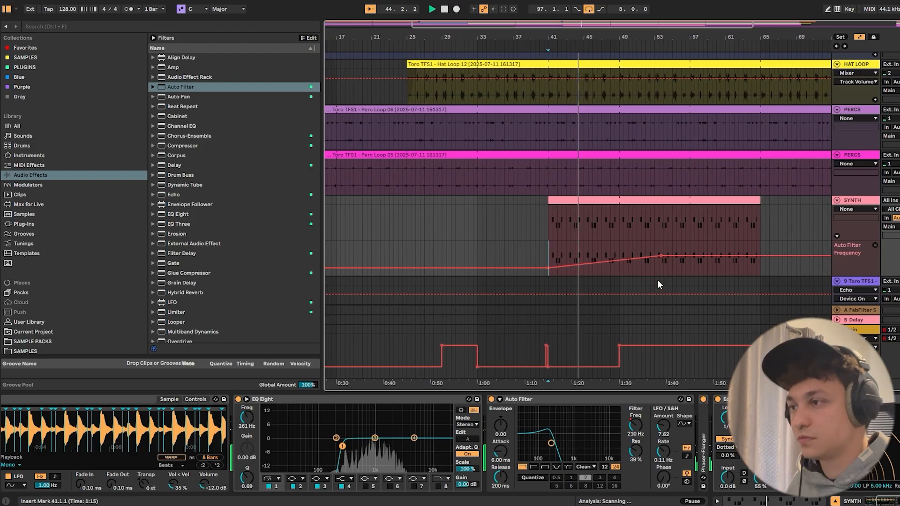
- Extend the end of the SYNTH clip to 80.1.1
{"action": "scroll", "coordinate": [547, 229], "scroll_direction": "down", "scroll_amount": 3}
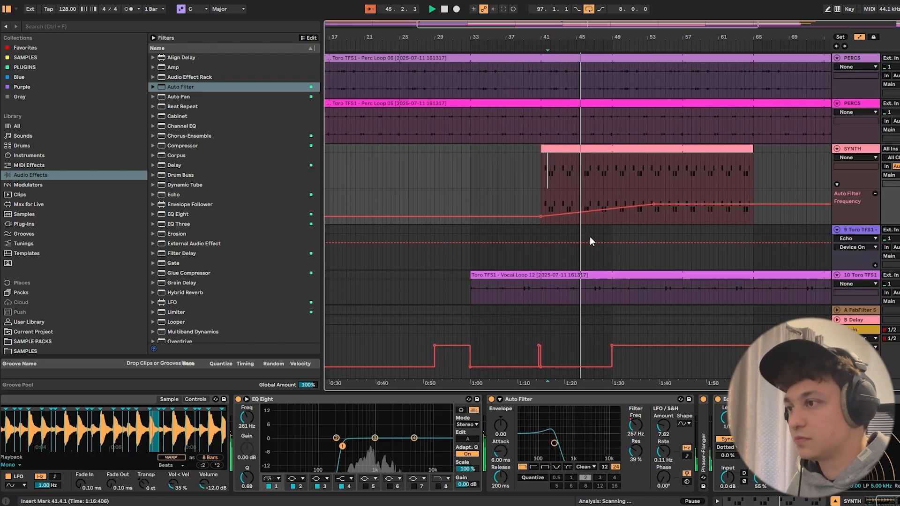
{"action": "scroll", "coordinate": [647, 178], "scroll_direction": "up", "scroll_amount": 1}
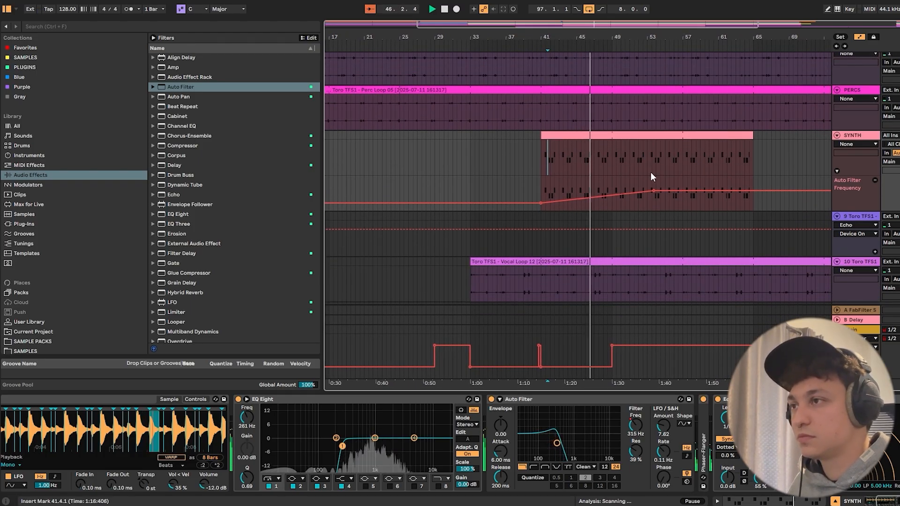
{"action": "left_click_drag", "start_coordinate": [750, 146], "coordinate": [829, 165]}
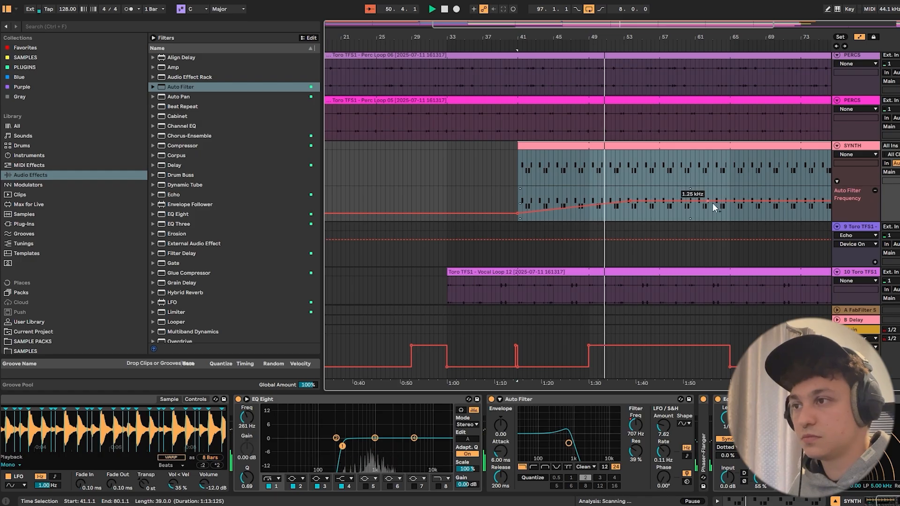
- Continue the SYNTH Auto Filter Frequency rise to 2.52 kHz at bar 65 and move the 1.25 kHz point to bar 57
{"action": "left_click_drag", "start_coordinate": [729, 201], "coordinate": [729, 198]}
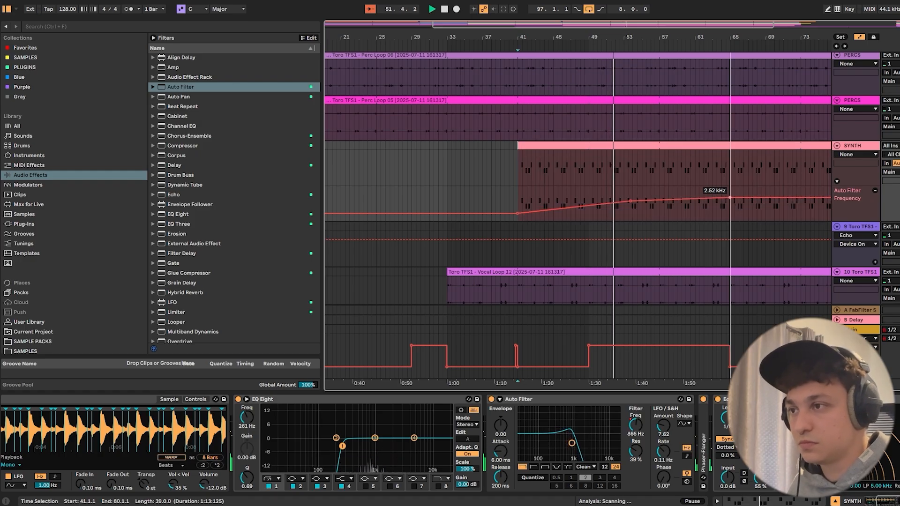
{"action": "scroll", "coordinate": [729, 196], "scroll_direction": "down", "scroll_amount": 2}
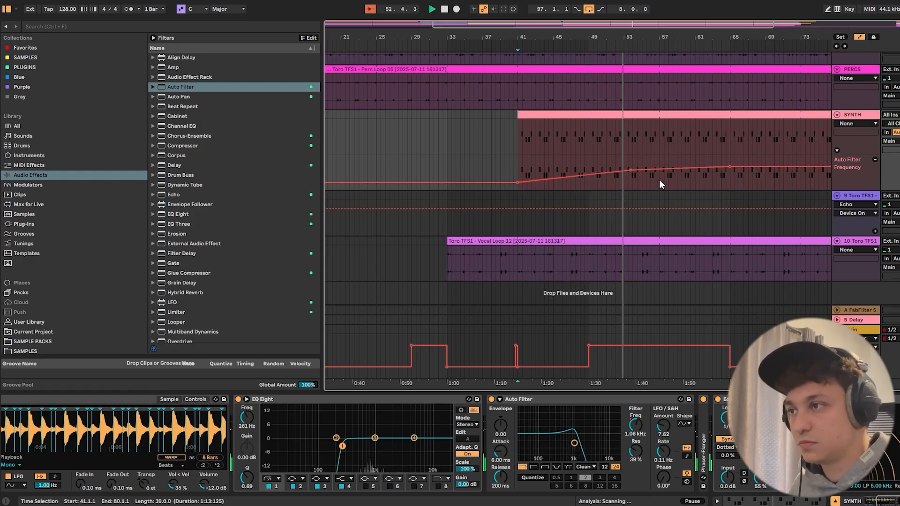
{"action": "left_click", "coordinate": [601, 174]}
{"action": "left_click_drag", "start_coordinate": [631, 170], "coordinate": [661, 170]}
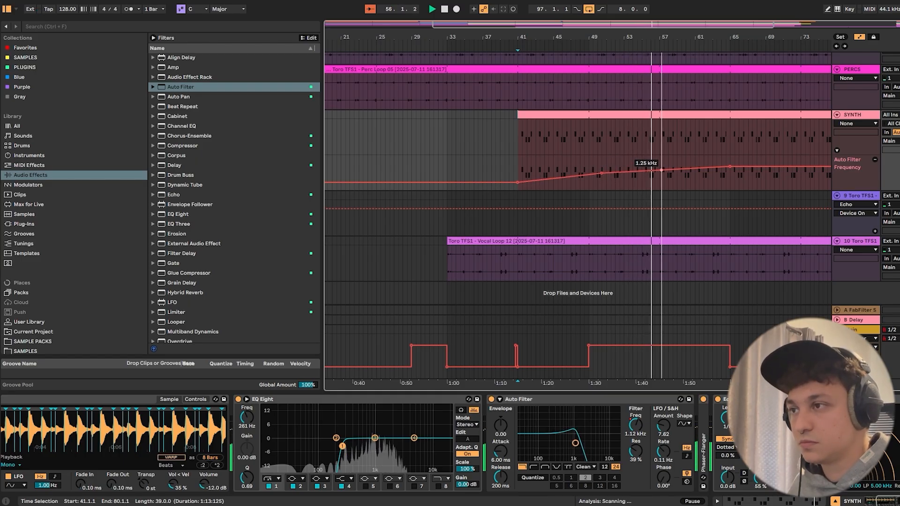
- Hide the automation and place the Synth Loop 01 clip from bar 97 at bar 65 on track 9
{"action": "left_click", "coordinate": [668, 178]}
{"action": "key", "text": "a"}
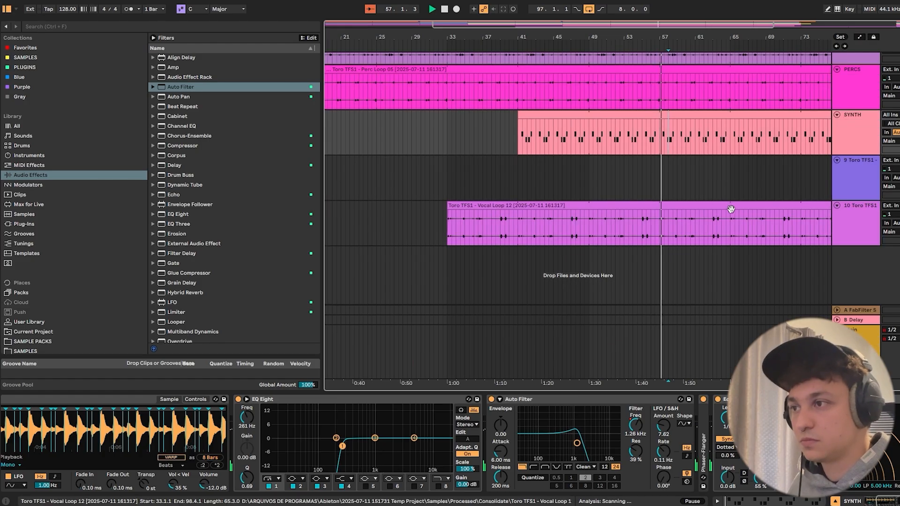
{"action": "left_click_drag", "start_coordinate": [685, 39], "coordinate": [493, 28]}
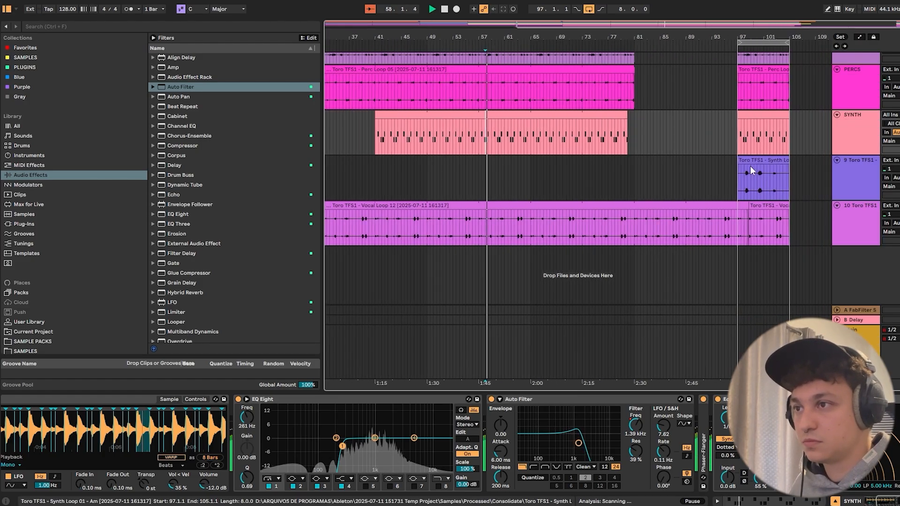
{"action": "left_click_drag", "start_coordinate": [749, 165], "coordinate": [551, 174]}
- Cut the kick out from bar 63 to bar 65 and select 64.3.1 to 65.1.1 on the HH and CLAP tracks
{"action": "left_click_drag", "start_coordinate": [518, 33], "coordinate": [601, 57]}
{"action": "scroll", "coordinate": [514, 215], "scroll_direction": "up", "scroll_amount": 2}
{"action": "scroll", "coordinate": [514, 213], "scroll_direction": "up", "scroll_amount": 5}
{"action": "left_click", "coordinate": [554, 73]}
{"action": "key", "text": "Delete"}
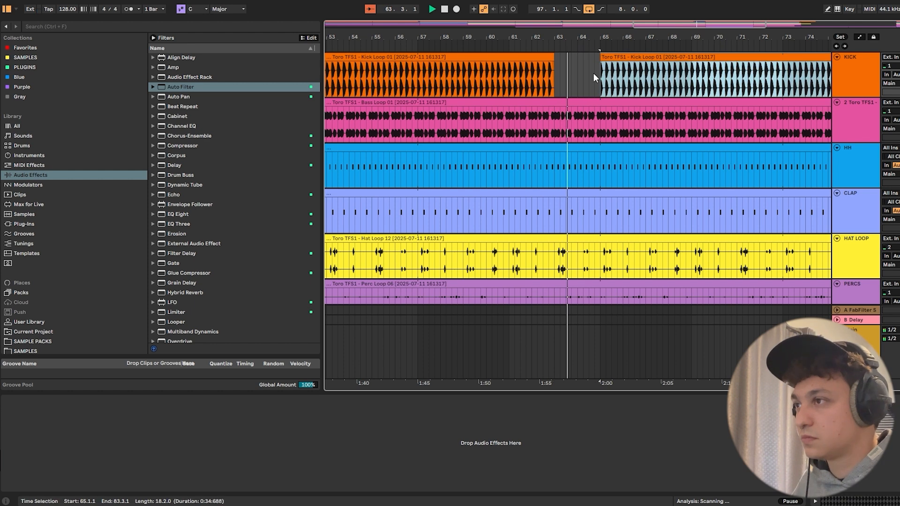
{"action": "left_click_drag", "start_coordinate": [590, 166], "coordinate": [597, 197]}
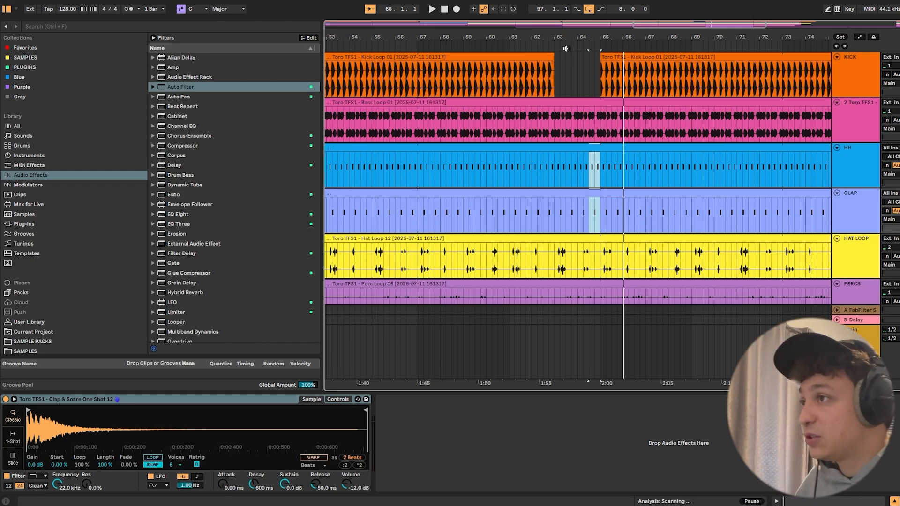
- Add a new audio track directly below the Vocal Loop 12 track
{"action": "left_click_drag", "start_coordinate": [586, 37], "coordinate": [614, 28]}
{"action": "scroll", "coordinate": [615, 173], "scroll_direction": "down", "scroll_amount": 5}
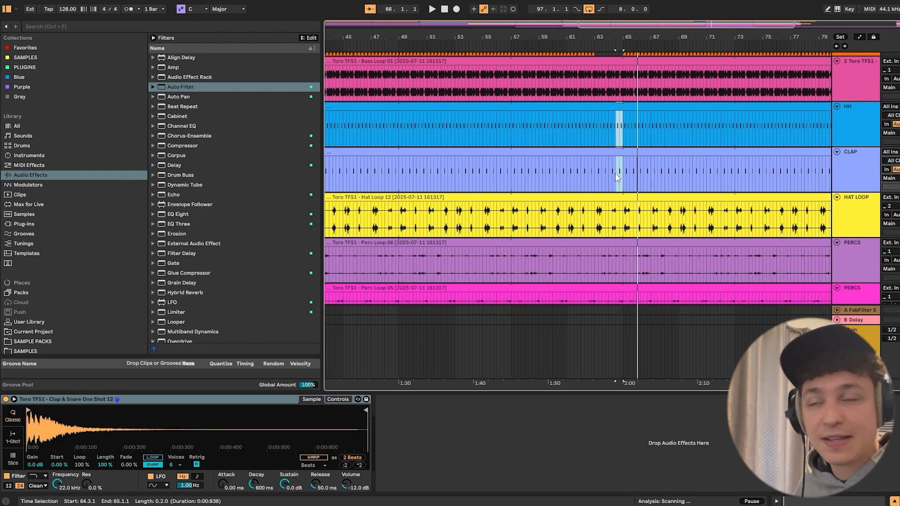
{"action": "scroll", "coordinate": [612, 175], "scroll_direction": "down", "scroll_amount": 2}
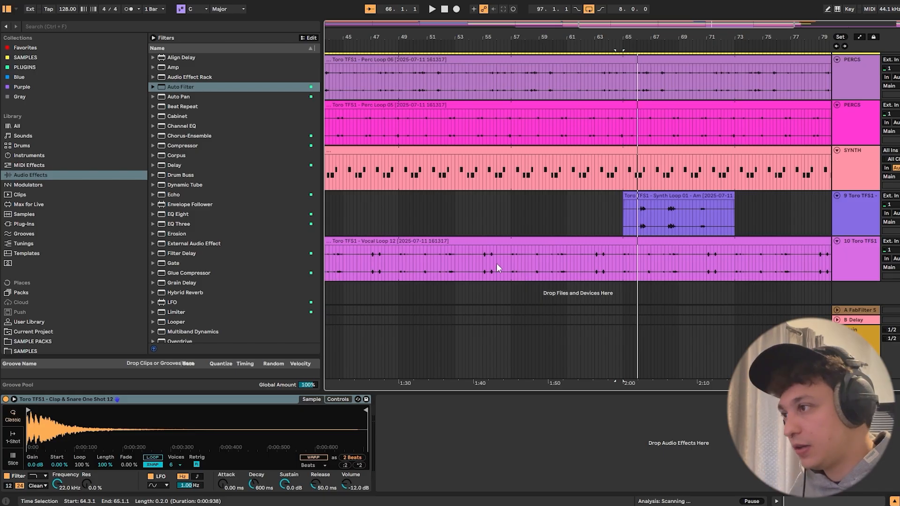
{"action": "left_click", "coordinate": [448, 263]}
{"action": "scroll", "coordinate": [450, 260], "scroll_direction": "left", "scroll_amount": 5}
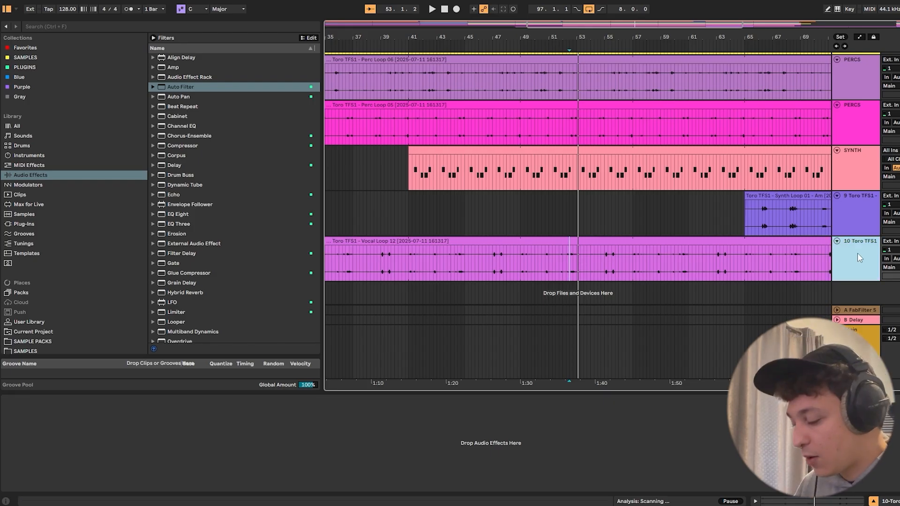
{"action": "key", "text": "ctrl+t"}
- Copy the vocal phrase from 52.3.1 to 53.1.1 of Vocal Loop 12 onto the new audio track at 49.1.1
{"action": "left_click_drag", "start_coordinate": [578, 38], "coordinate": [584, 103]}
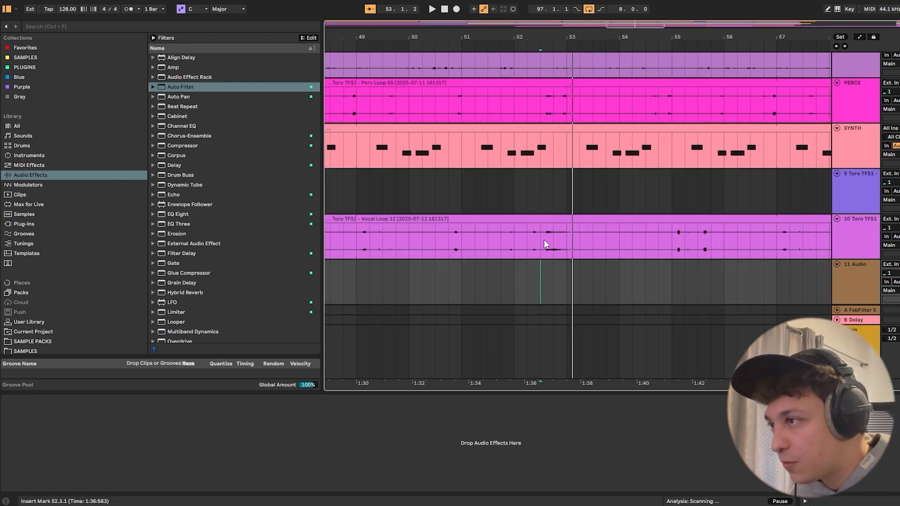
{"action": "left_click_drag", "start_coordinate": [543, 240], "coordinate": [560, 242]}
{"action": "mouse_move", "coordinate": [592, 40]}
{"action": "left_mouse_down"}
{"action": "mouse_move", "coordinate": [406, 34]}
{"action": "mouse_move", "coordinate": [583, 23]}
{"action": "left_mouse_up"}
{"action": "left_click_drag", "start_coordinate": [414, 39], "coordinate": [469, 39]}
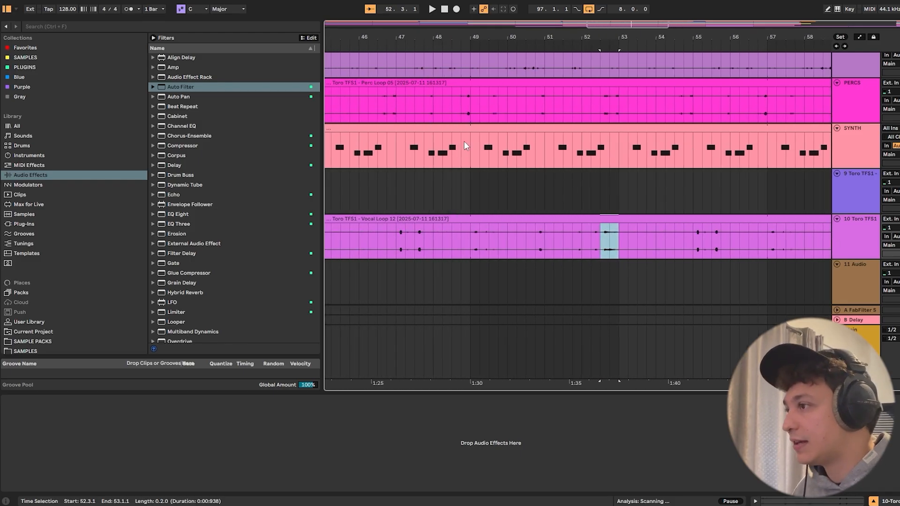
{"action": "left_click", "coordinate": [470, 286]}
{"action": "key", "text": "ctrl+v"}
- Warp the copied vocal clip so its first transient falls on 4.3, the clip's start, and play it back from 49.1.1
{"action": "double_click", "coordinate": [478, 265]}
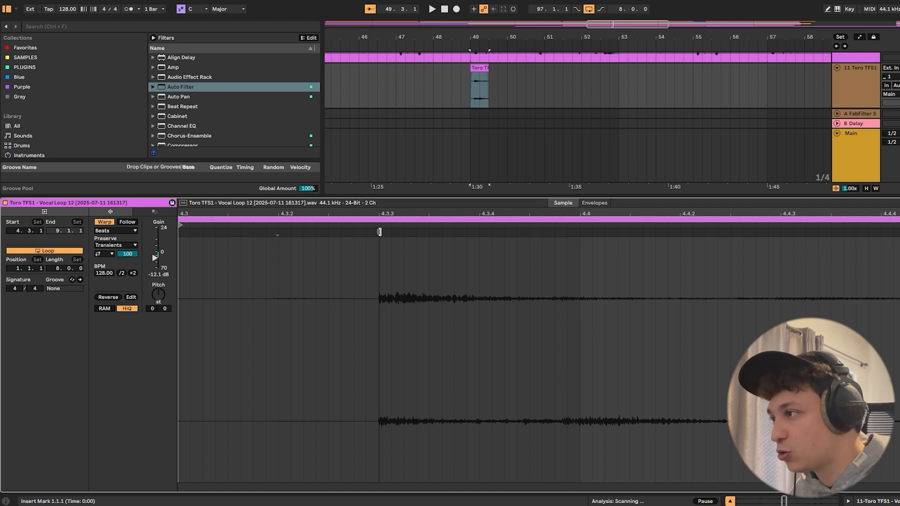
{"action": "left_click_drag", "start_coordinate": [379, 233], "coordinate": [180, 232]}
{"action": "key", "text": "space"}
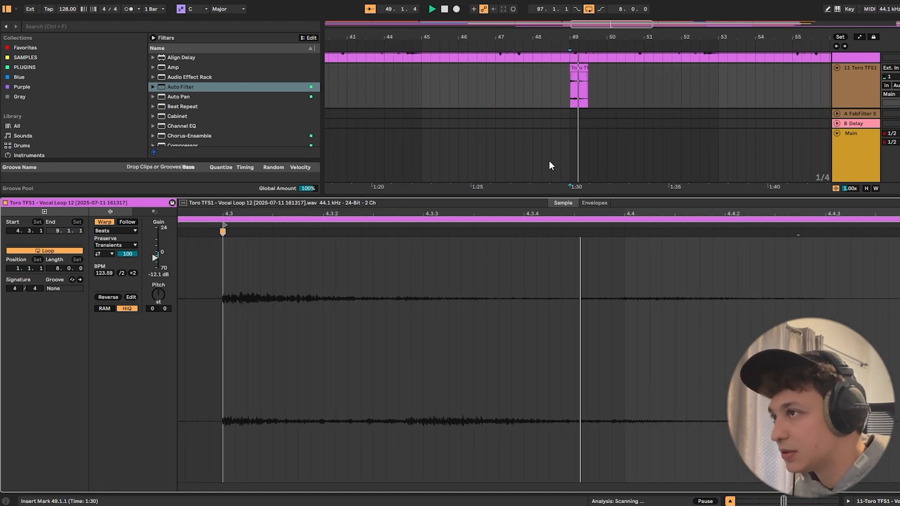
{"action": "key", "text": "space"}
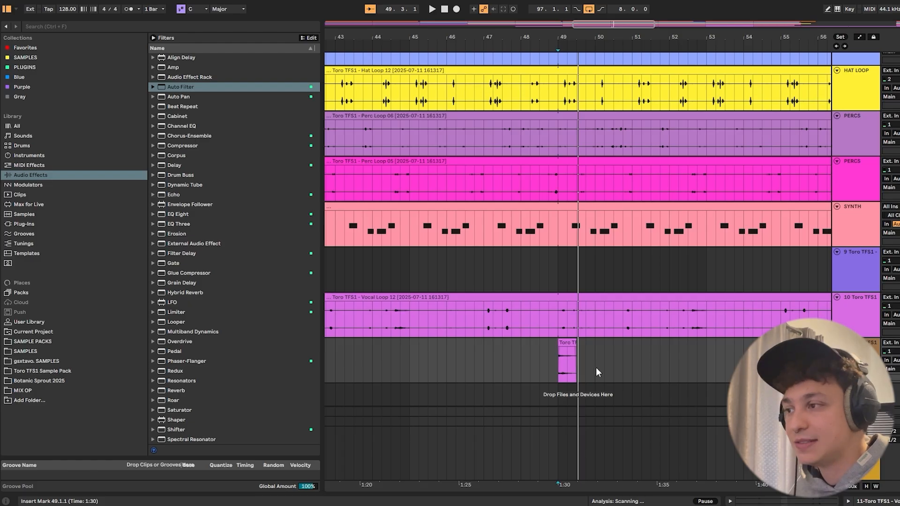
- Add the Echo effect to the track holding the vocal hit at 49.1.1 and set its Dry/Wet to 36%
{"action": "left_click", "coordinate": [568, 343]}
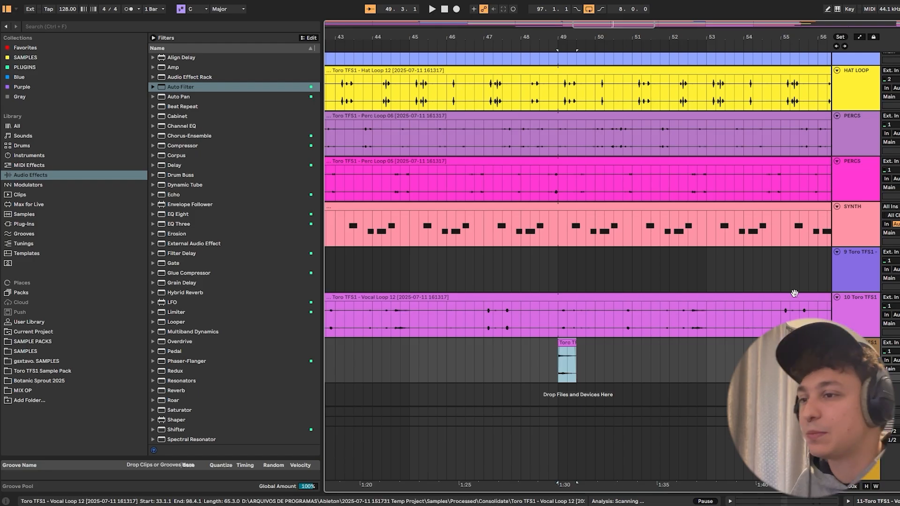
{"action": "key", "text": "shift+Tab"}
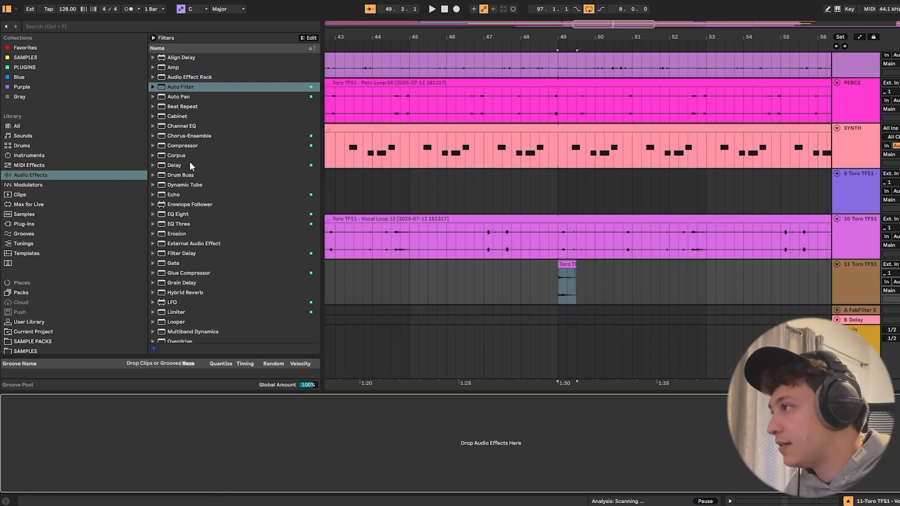
{"action": "scroll", "coordinate": [185, 157], "scroll_direction": "down", "scroll_amount": 1}
{"action": "left_click_drag", "start_coordinate": [177, 189], "coordinate": [175, 422]}
{"action": "left_click_drag", "start_coordinate": [251, 477], "coordinate": [251, 484]}
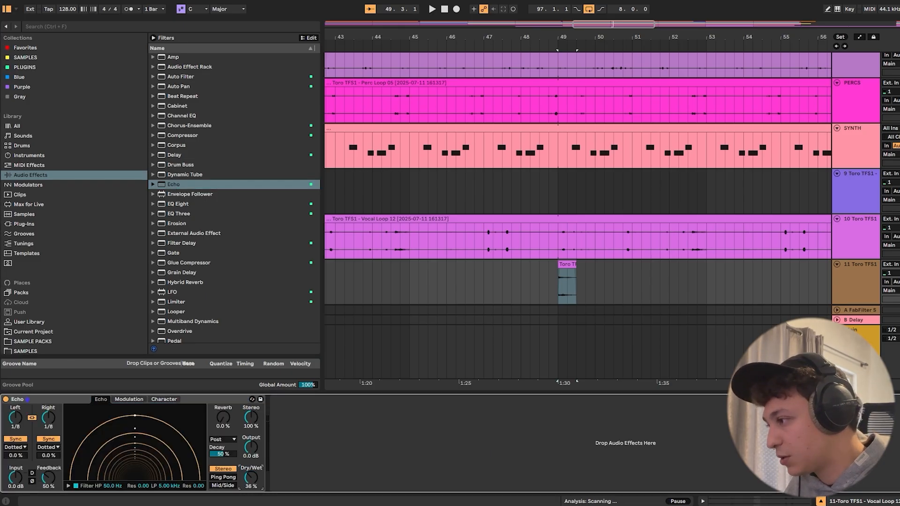
- While auditioning the vocal hit, set Echo's high-pass filter to 101 Hz and its Feedback to 94%
{"action": "key", "text": "space"}
{"action": "left_click_drag", "start_coordinate": [48, 477], "coordinate": [45, 479]}
{"action": "key", "text": "space"}
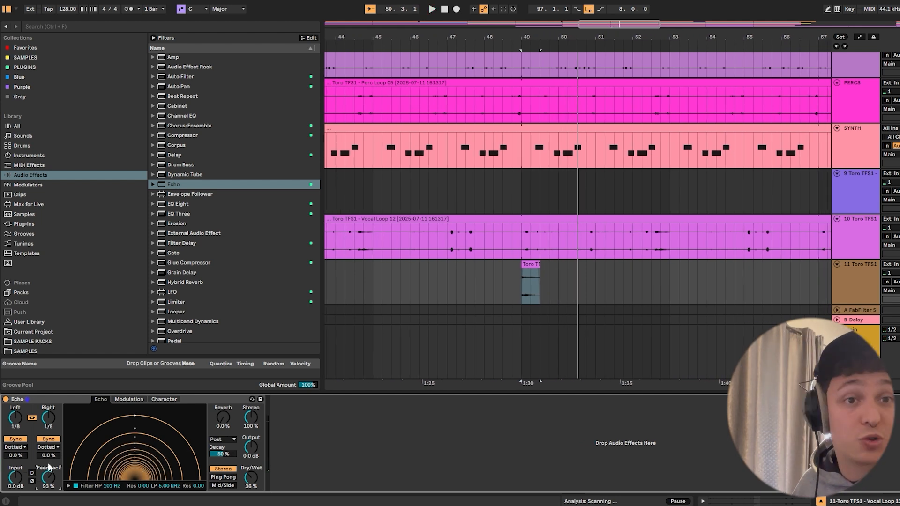
{"action": "key", "text": "space"}
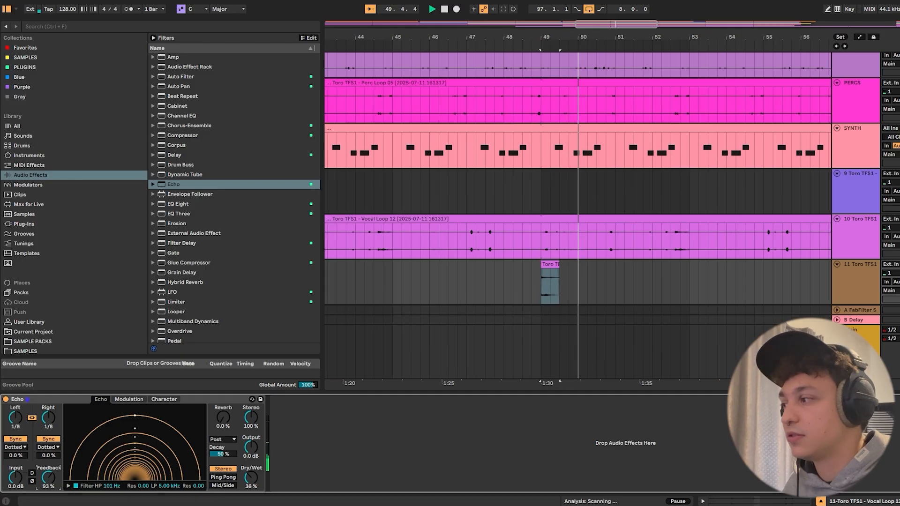
{"action": "left_click_drag", "start_coordinate": [48, 486], "coordinate": [49, 485]}
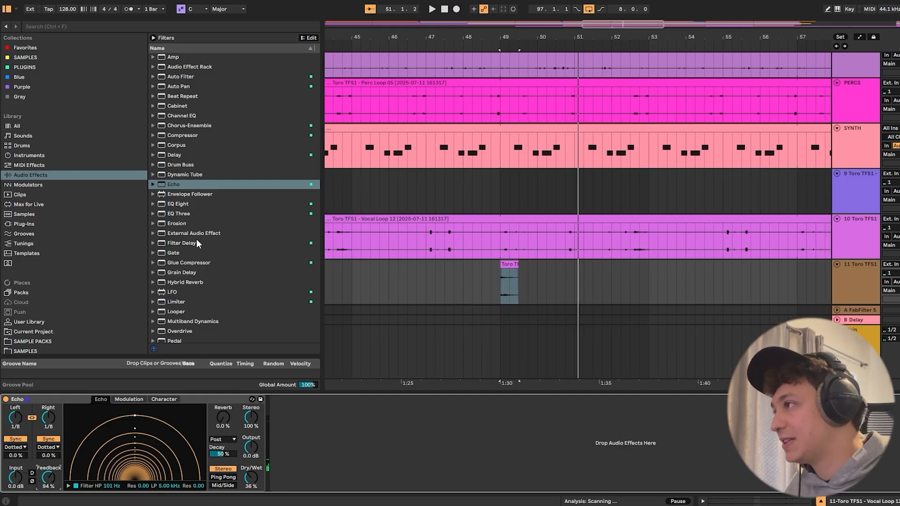
- Insert a band-pass Auto Filter before Echo with a 12 dB slope at 1.49 kHz, and set Echo's Dry/Wet to 37%
{"action": "scroll", "coordinate": [197, 197], "scroll_direction": "up", "scroll_amount": 1}
{"action": "left_click", "coordinate": [173, 88]}
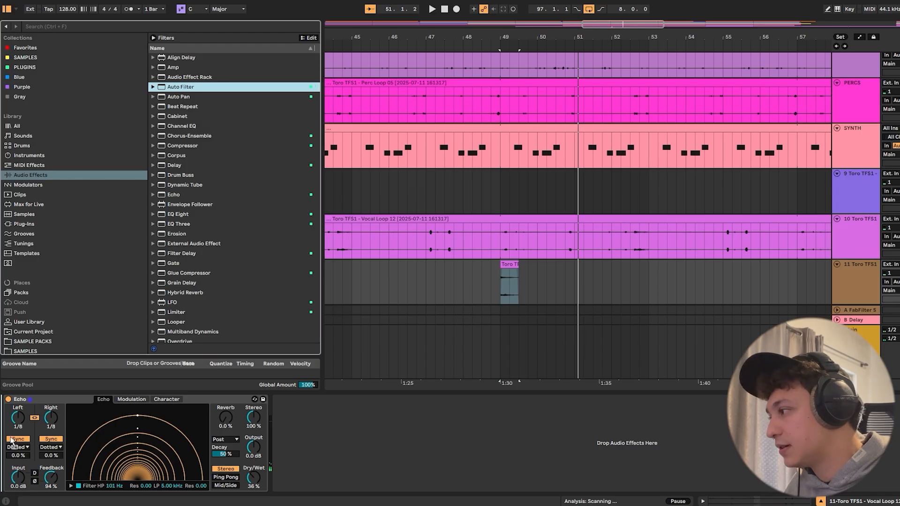
{"action": "key", "text": "Return"}
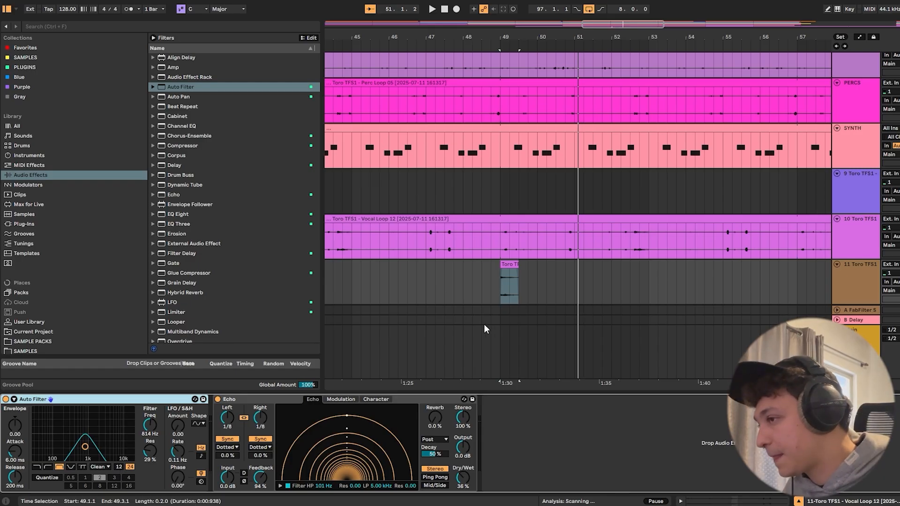
{"action": "key", "text": "space"}
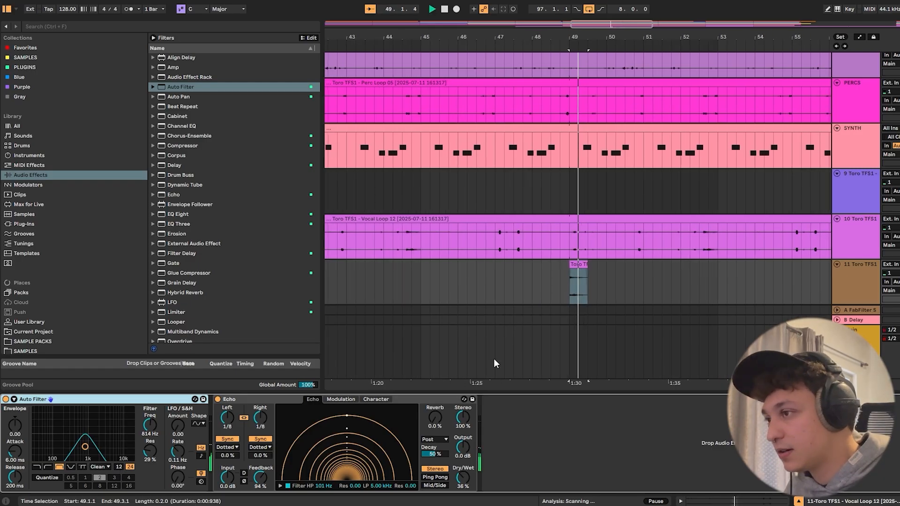
{"action": "left_click", "coordinate": [119, 467]}
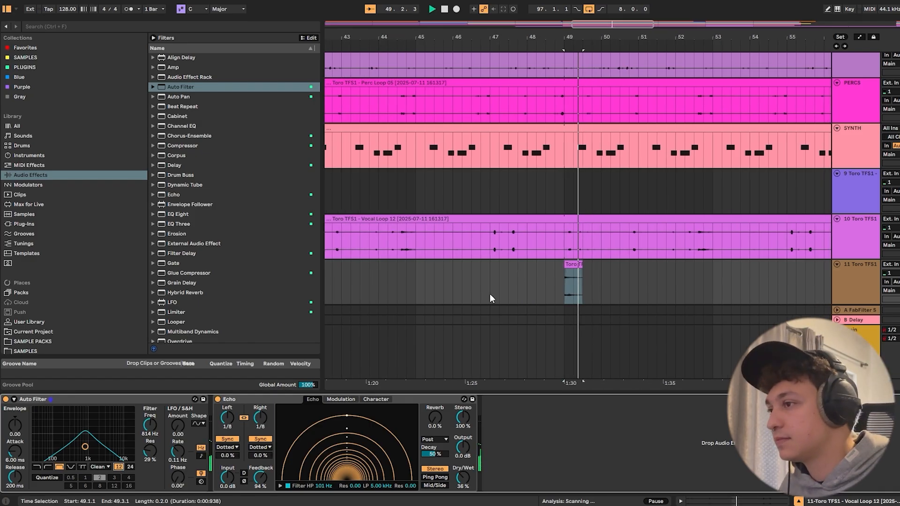
{"action": "mouse_move", "coordinate": [159, 436]}
{"action": "left_mouse_down"}
{"action": "mouse_move", "coordinate": [159, 419]}
{"action": "mouse_move", "coordinate": [151, 425]}
{"action": "left_mouse_up"}
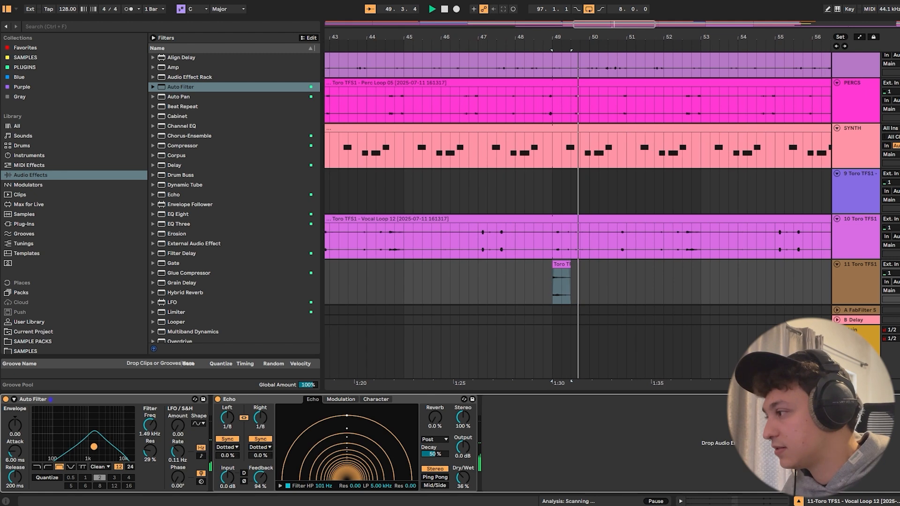
{"action": "left_click_drag", "start_coordinate": [463, 478], "coordinate": [462, 477]}
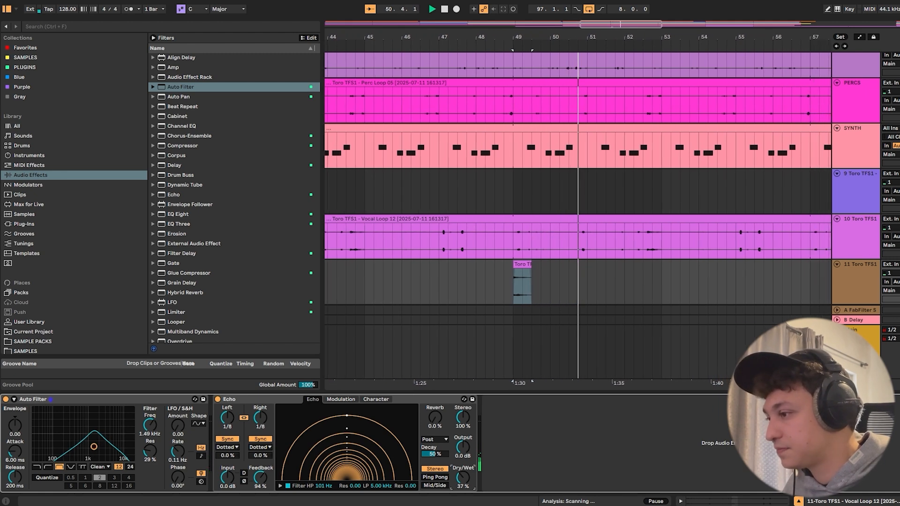
- Split off the phrase from 52.3.1 to 53.1.1 in the Vocal Loop 12 clip and reverse it
{"action": "left_click_drag", "start_coordinate": [481, 37], "coordinate": [577, 57]}
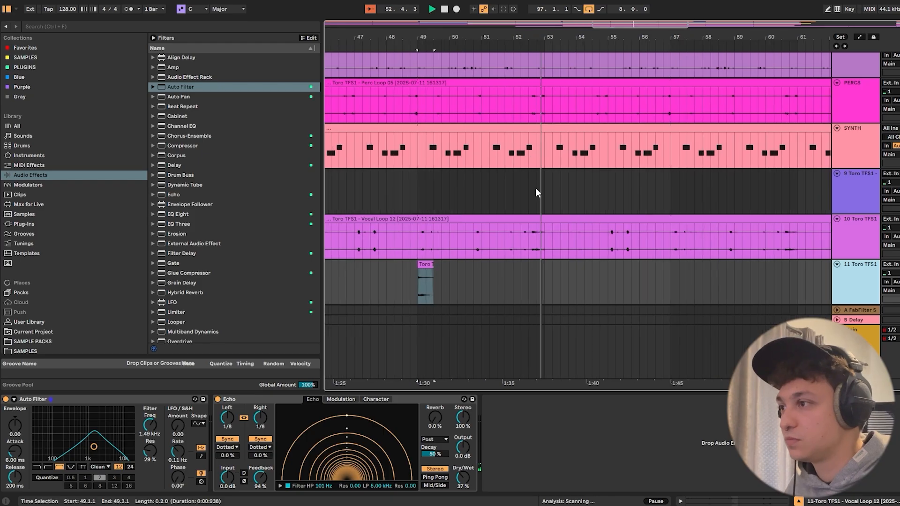
{"action": "left_click", "coordinate": [535, 198]}
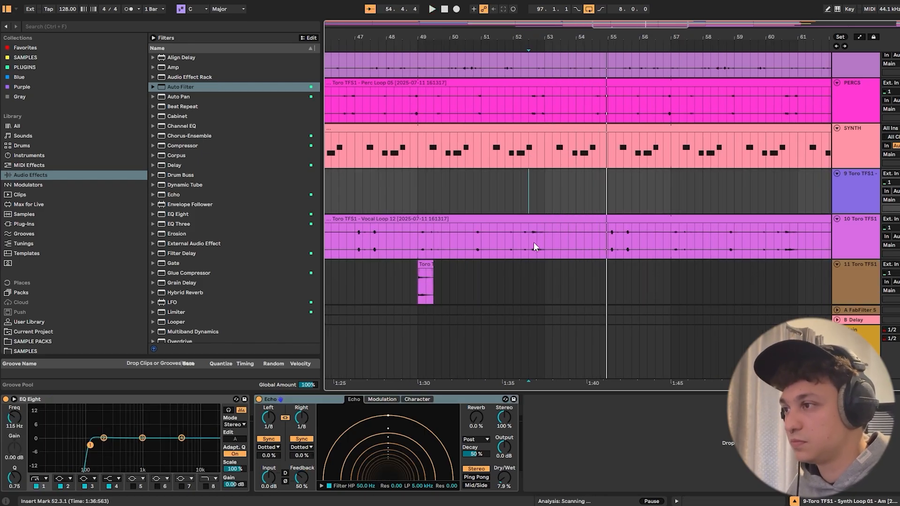
{"action": "left_click", "coordinate": [533, 242]}
{"action": "key", "text": "space"}
{"action": "right_click", "coordinate": [542, 241]}
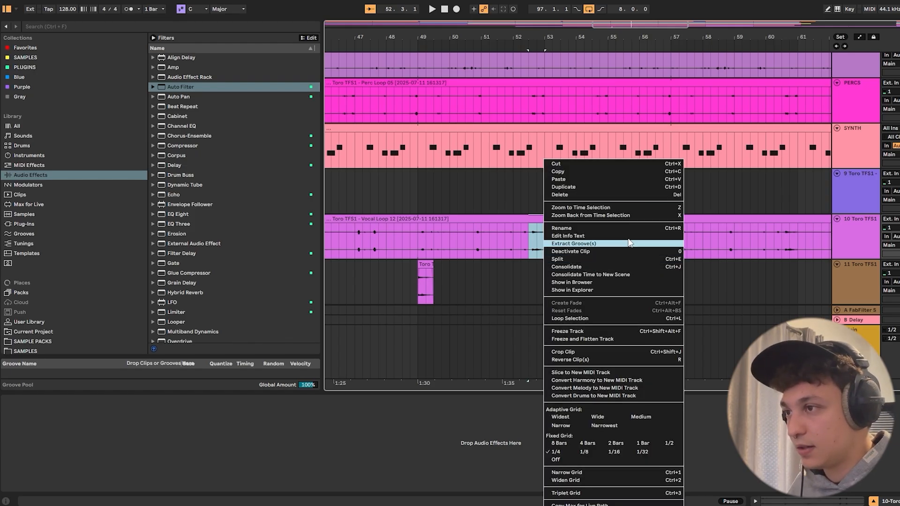
{"action": "left_click", "coordinate": [656, 257]}
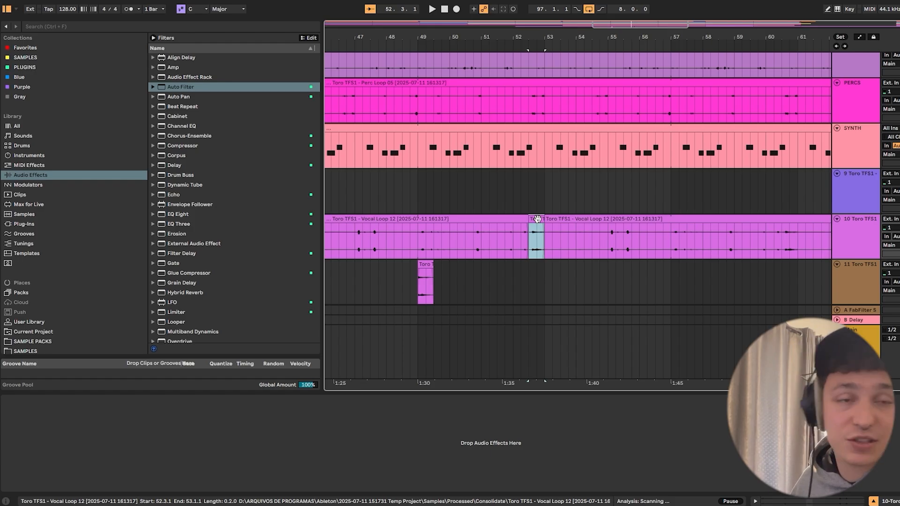
{"action": "key", "text": "r"}
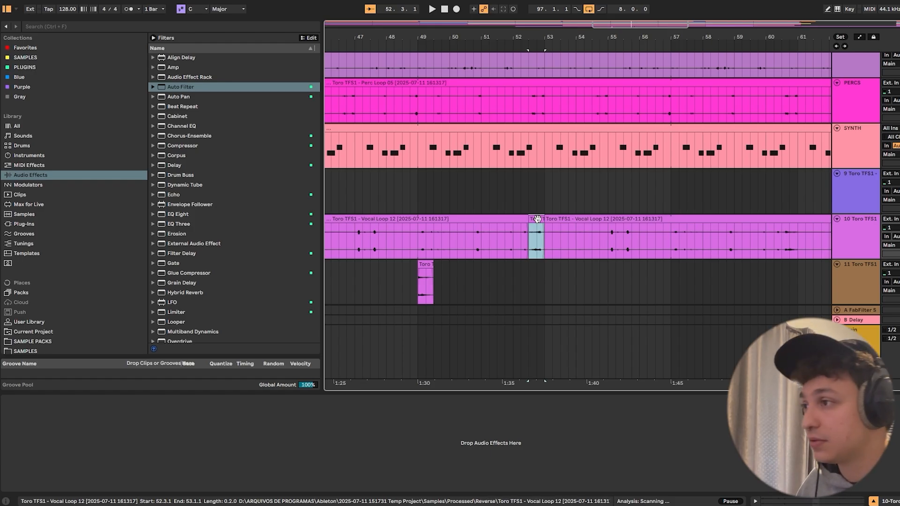
- Narrow the grid to 1/16 and shift the reversed vocal phrase so its clip starts at 52.3.3
{"action": "scroll", "coordinate": [538, 197], "scroll_direction": "up", "scroll_amount": 5}
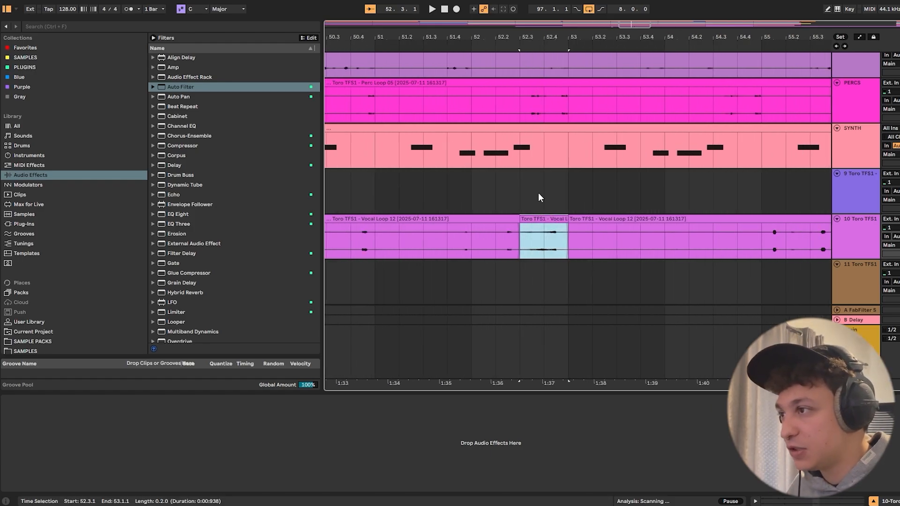
{"action": "right_click", "coordinate": [538, 194]}
{"action": "left_click", "coordinate": [605, 310]}
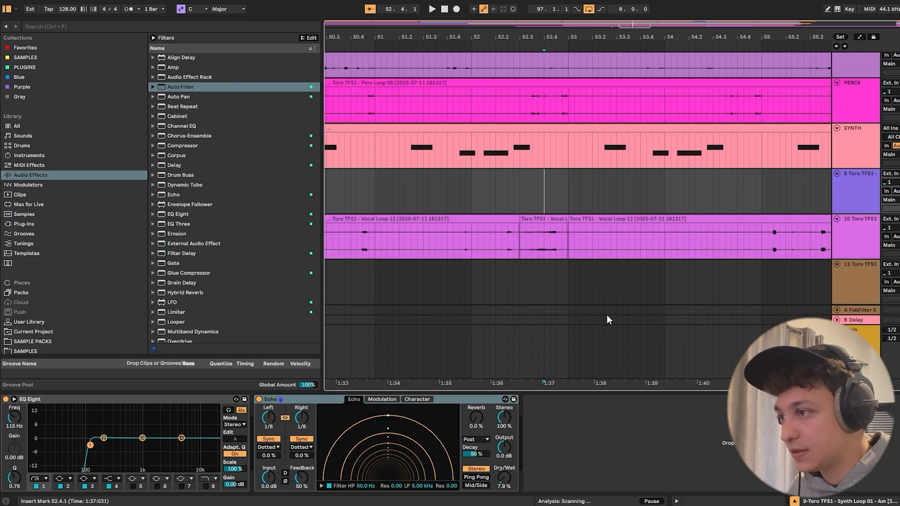
{"action": "left_click", "coordinate": [555, 236]}
{"action": "left_click_drag", "start_coordinate": [546, 220], "coordinate": [556, 221]}
- Play back from 52.3.2 and extend the preceding Vocal Loop 12 clip to 52.3.3 to close the gap
{"action": "left_click", "coordinate": [526, 202]}
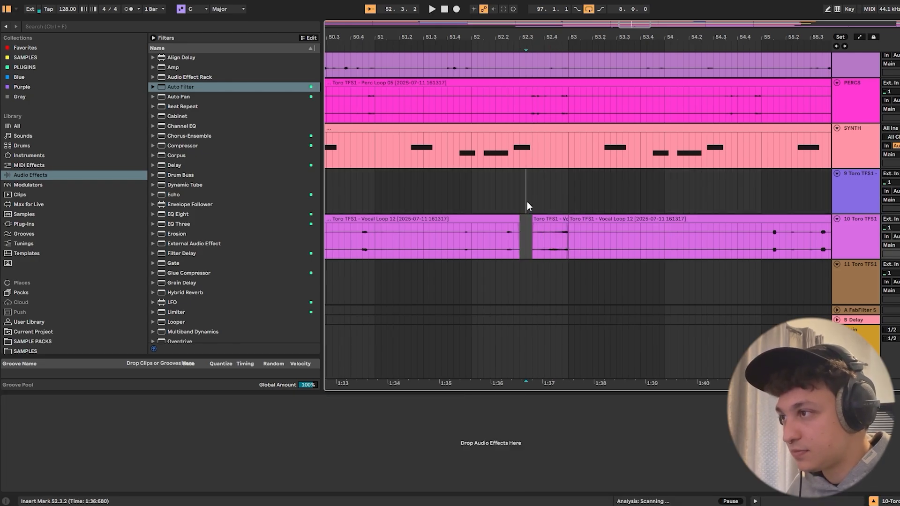
{"action": "key", "text": "space"}
{"action": "left_click_drag", "start_coordinate": [543, 40], "coordinate": [543, 21]}
{"action": "left_click_drag", "start_coordinate": [533, 221], "coordinate": [538, 221]}
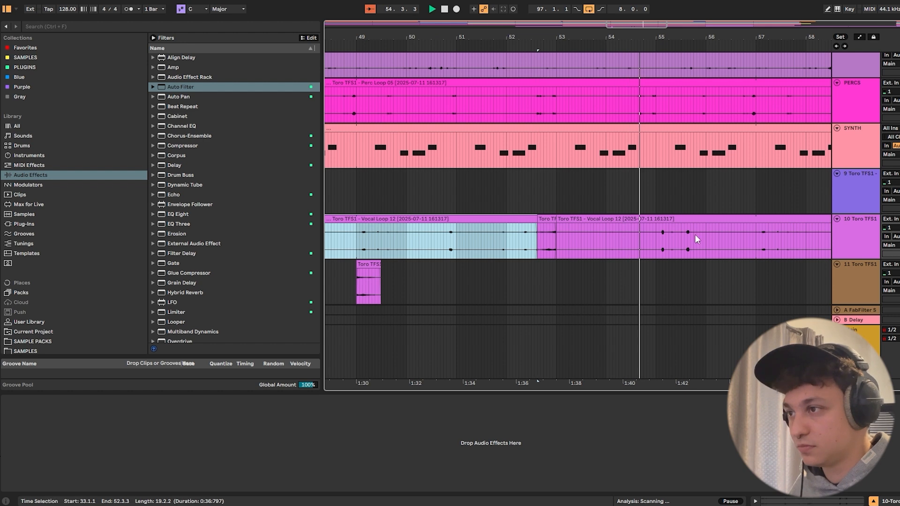
- Copy the vocal hit clip from 49.1.1 to 57.1.1 on the same track
{"action": "left_click_drag", "start_coordinate": [644, 41], "coordinate": [627, 21]}
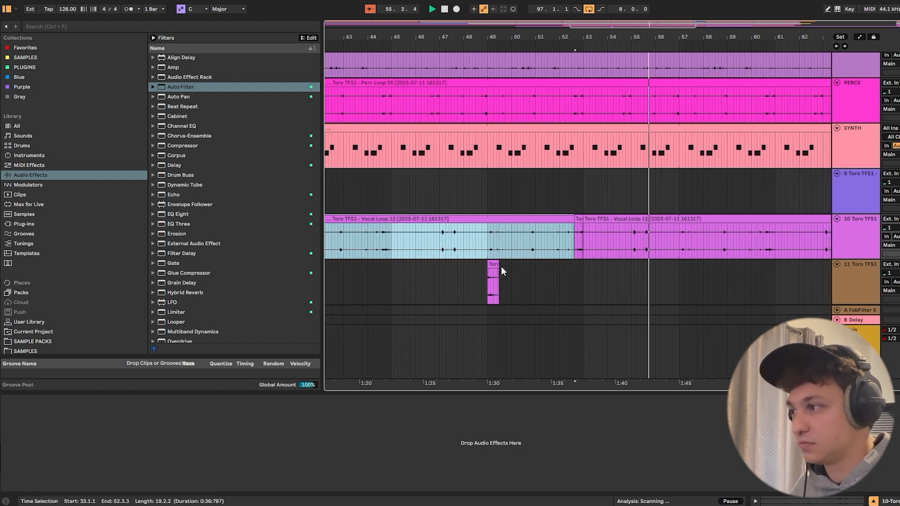
{"action": "left_click", "coordinate": [496, 271]}
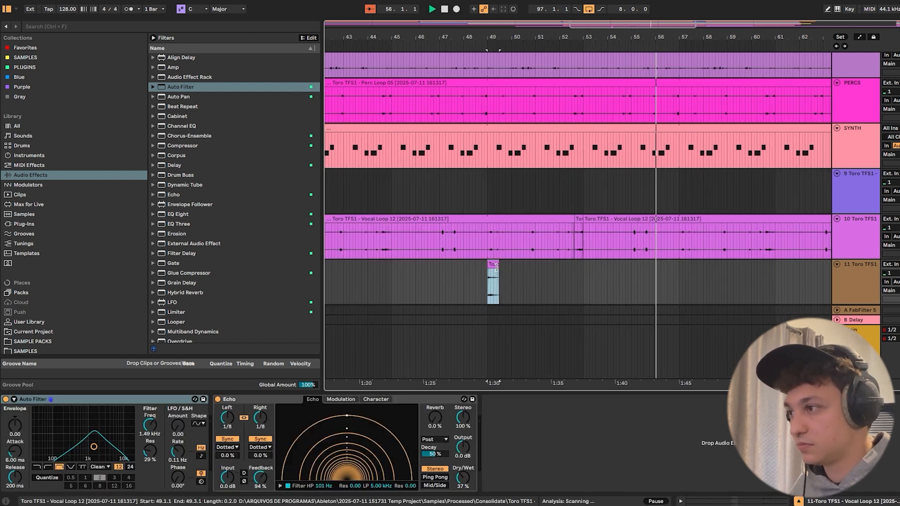
{"action": "left_click", "coordinate": [678, 276]}
{"action": "key", "text": "ctrl+v"}
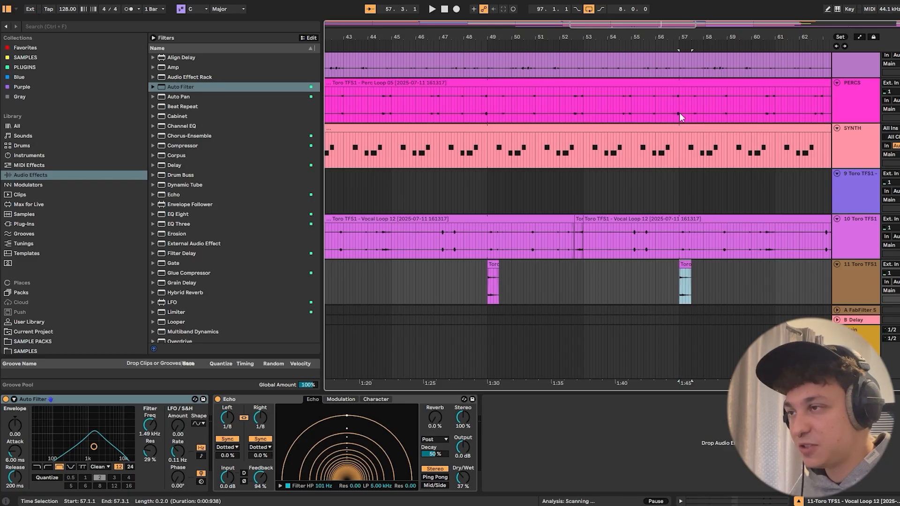
- Show the arrangement's automation and display Echo's Feedback envelope on the vocal hit track
{"action": "left_click_drag", "start_coordinate": [699, 38], "coordinate": [559, 38]}
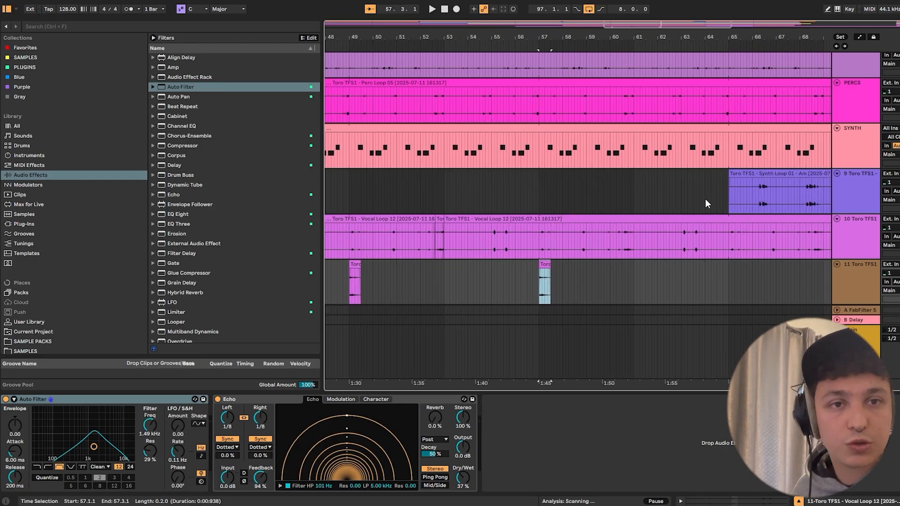
{"action": "left_click", "coordinate": [729, 184]}
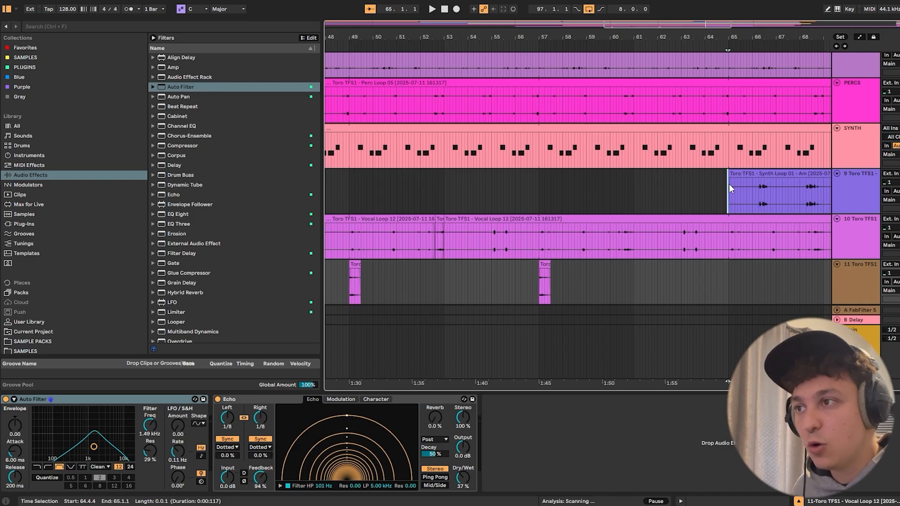
{"action": "key", "text": "a"}
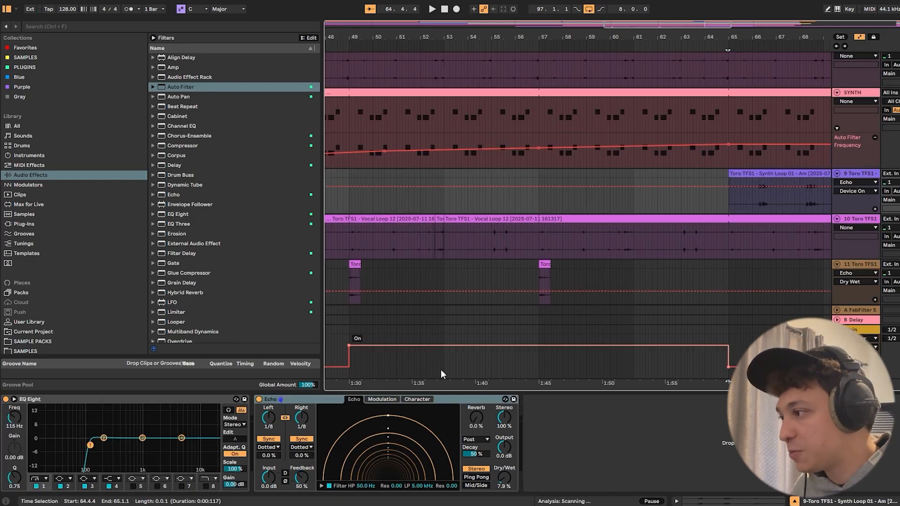
{"action": "left_click", "coordinate": [303, 484]}
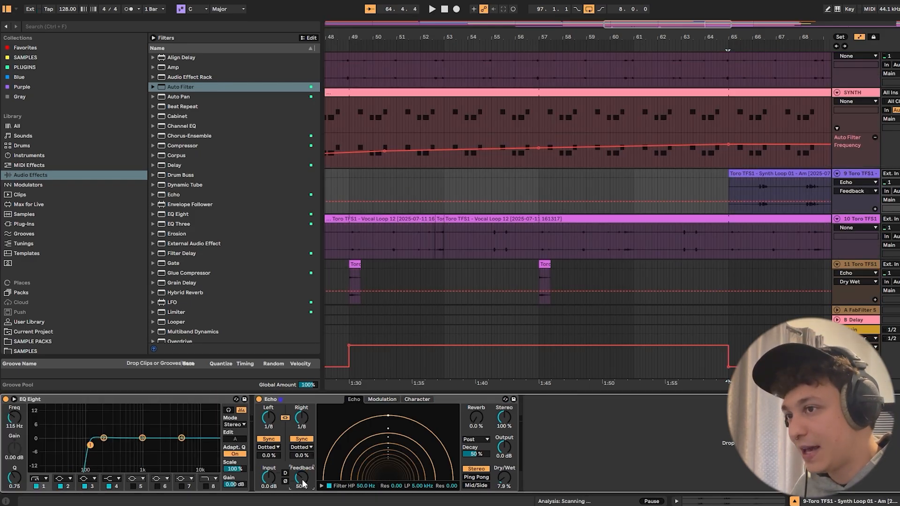
{"action": "left_click", "coordinate": [869, 267]}
{"action": "left_click", "coordinate": [262, 477]}
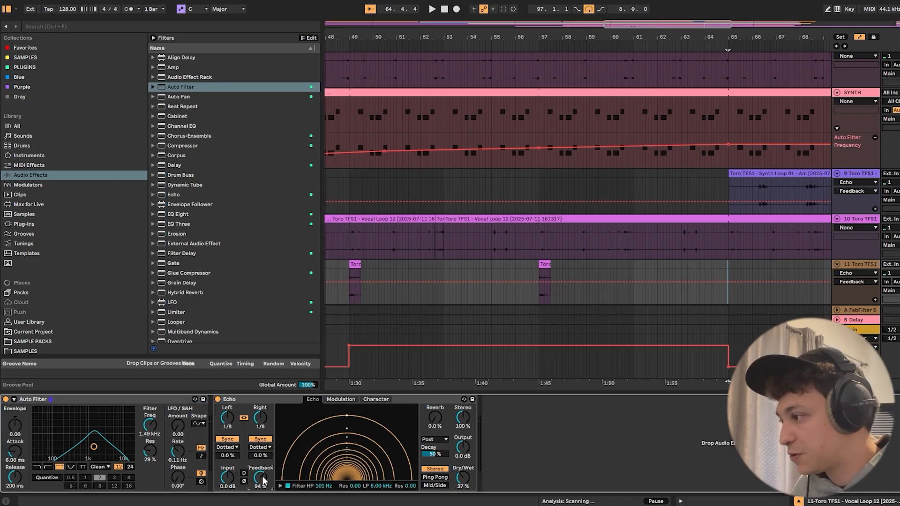
- Automate Echo's Feedback on the vocal hit track to step up to about 103% at bar 57 and climb to 112% at bar 65
{"action": "left_click_drag", "start_coordinate": [538, 282], "coordinate": [538, 281]}
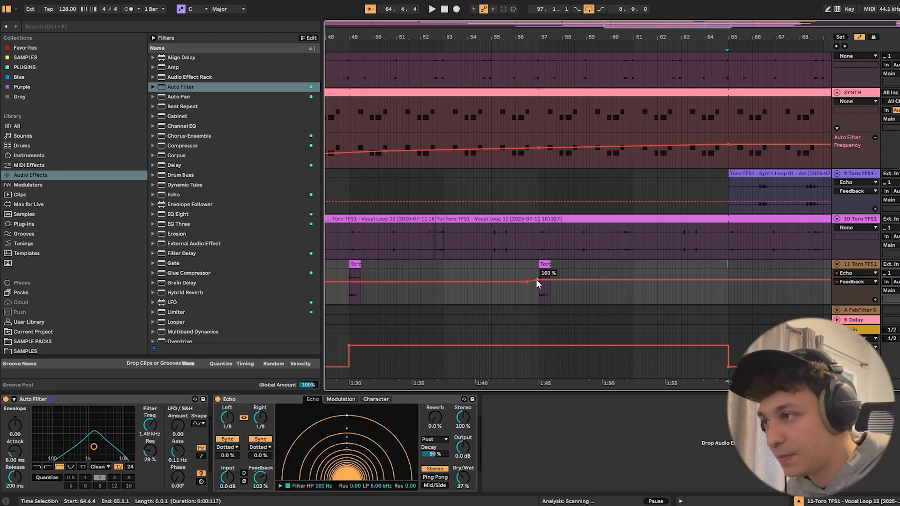
{"action": "left_click_drag", "start_coordinate": [537, 281], "coordinate": [538, 279]}
{"action": "left_click_drag", "start_coordinate": [728, 279], "coordinate": [730, 277]}
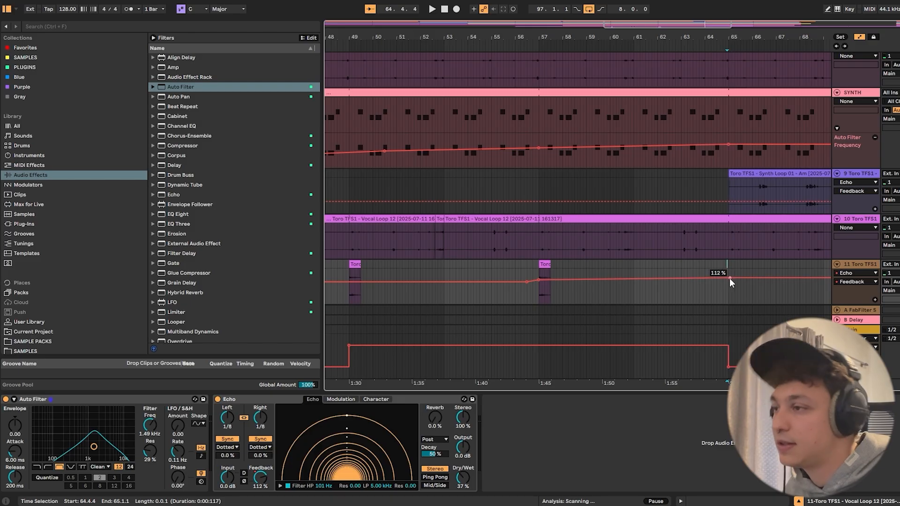
{"action": "left_click_drag", "start_coordinate": [729, 280], "coordinate": [729, 278]}
- Give Feedback its own automation lane and automate Echo's Dry/Wet to dip at bar 57 and rise back to about 36% by bar 65
{"action": "left_click", "coordinate": [874, 299]}
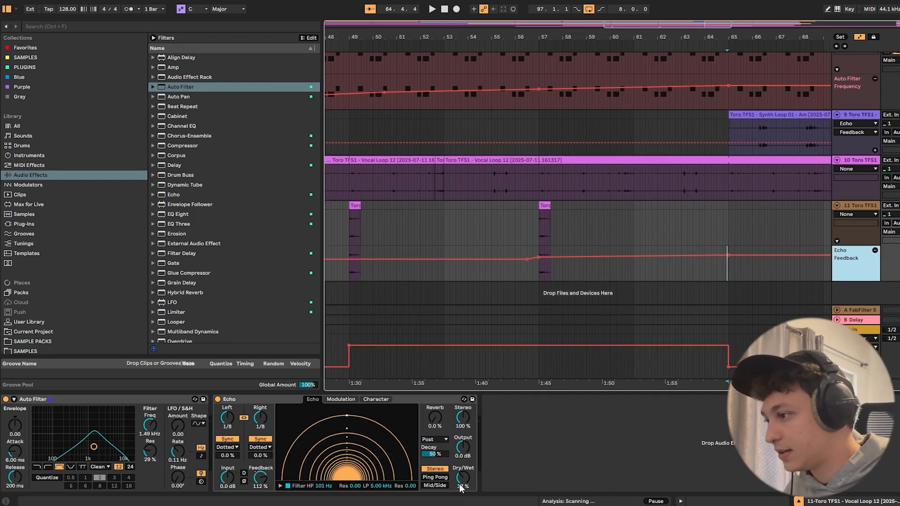
{"action": "left_click", "coordinate": [463, 478]}
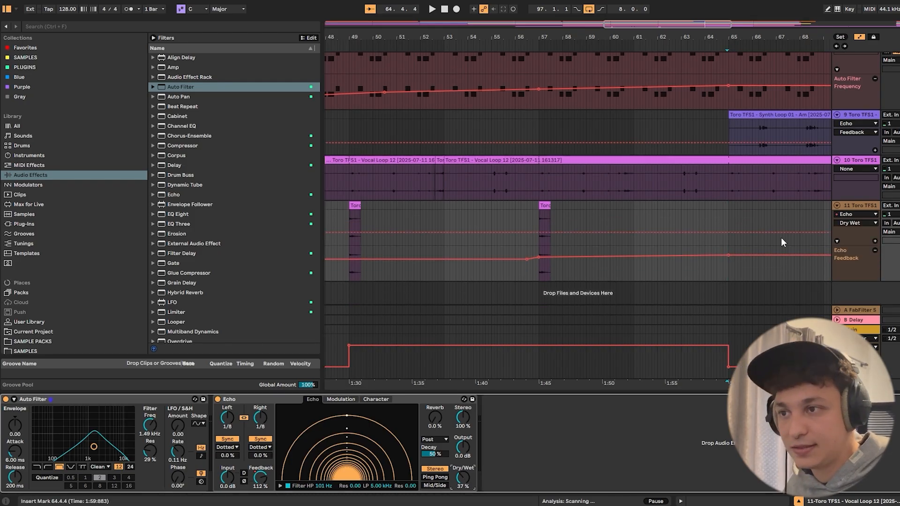
{"action": "left_click", "coordinate": [524, 233]}
{"action": "left_click", "coordinate": [538, 233]}
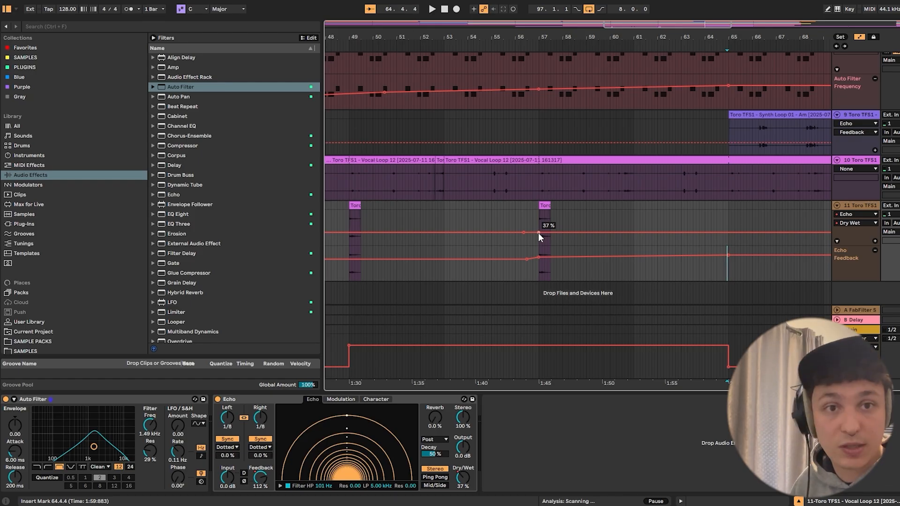
{"action": "left_click_drag", "start_coordinate": [539, 231], "coordinate": [539, 237]}
{"action": "left_click_drag", "start_coordinate": [728, 236], "coordinate": [728, 233]}
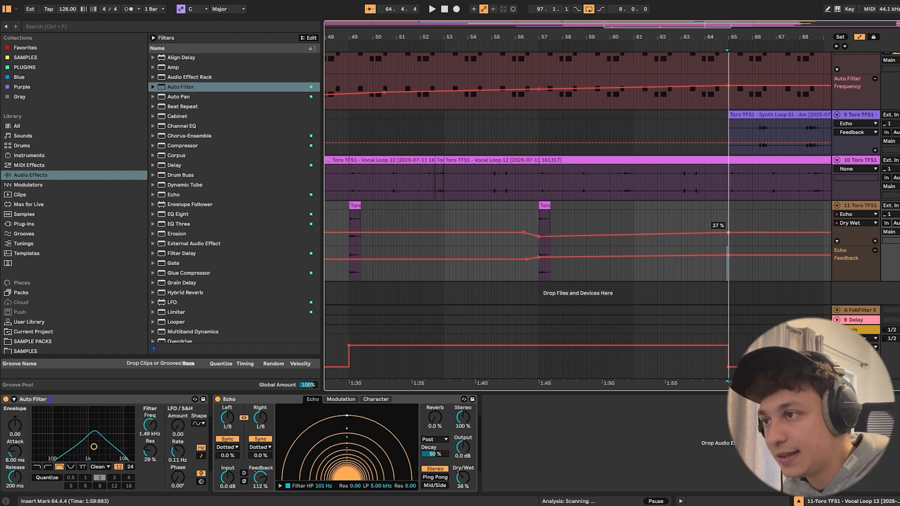
- Give Echo's Dry/Wet its own automation lane and automate Echo's Device On to switch off at bar 65
{"action": "left_click", "coordinate": [874, 242]}
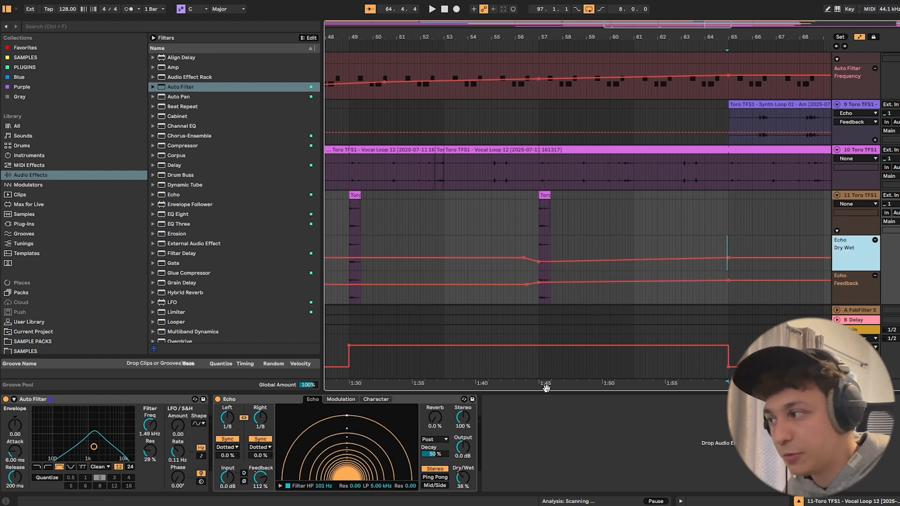
{"action": "left_click", "coordinate": [218, 399]}
{"action": "left_click", "coordinate": [217, 399]}
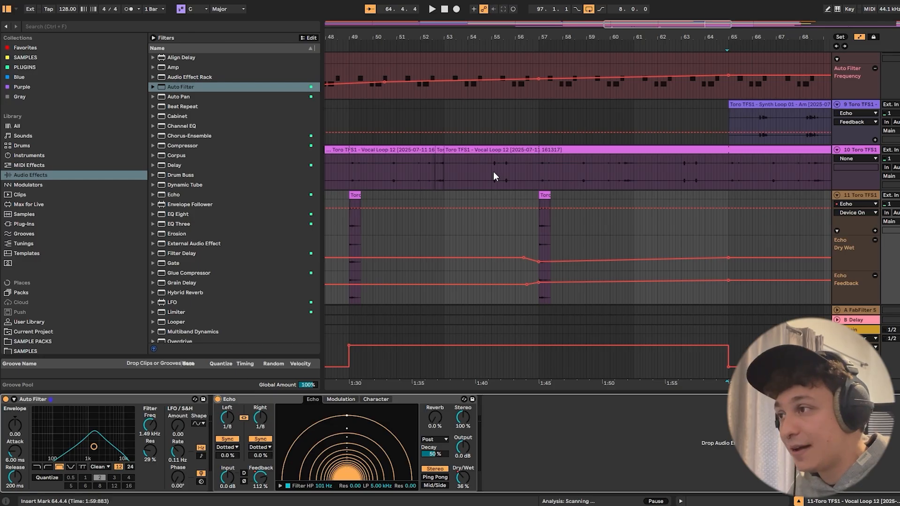
{"action": "left_click", "coordinate": [540, 208]}
{"action": "left_click_drag", "start_coordinate": [730, 208], "coordinate": [728, 226]}
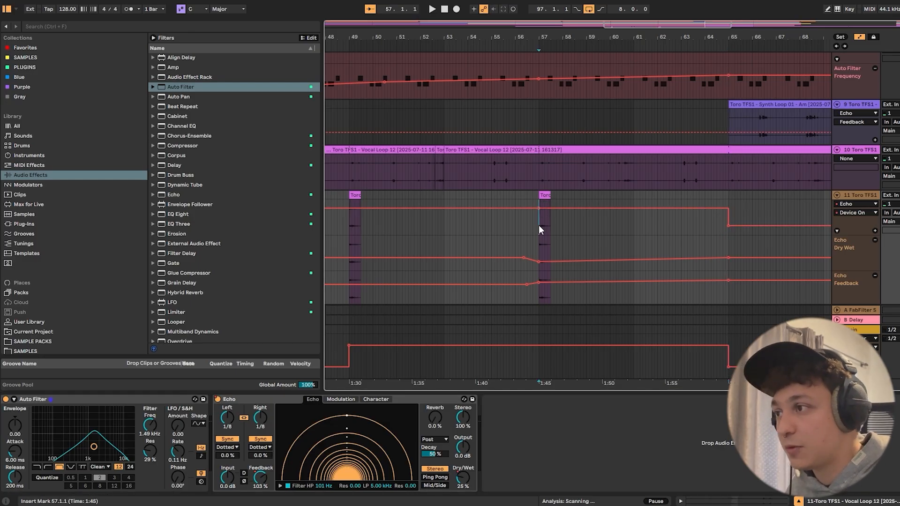
- Play the vocal hit track's echo automation from bar 57 through bar 65
{"action": "key", "text": "space"}
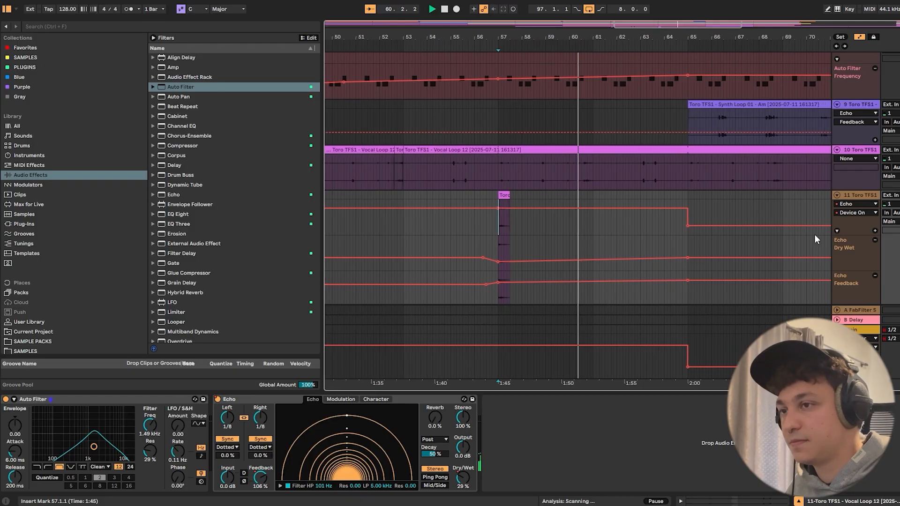
{"action": "left_click", "coordinate": [854, 197]}
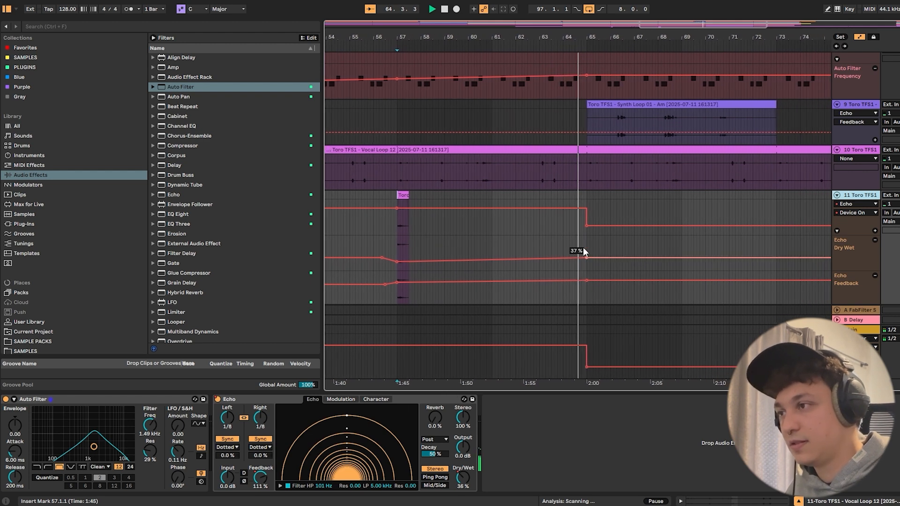
{"action": "left_click", "coordinate": [557, 234]}
{"action": "key", "text": "space"}
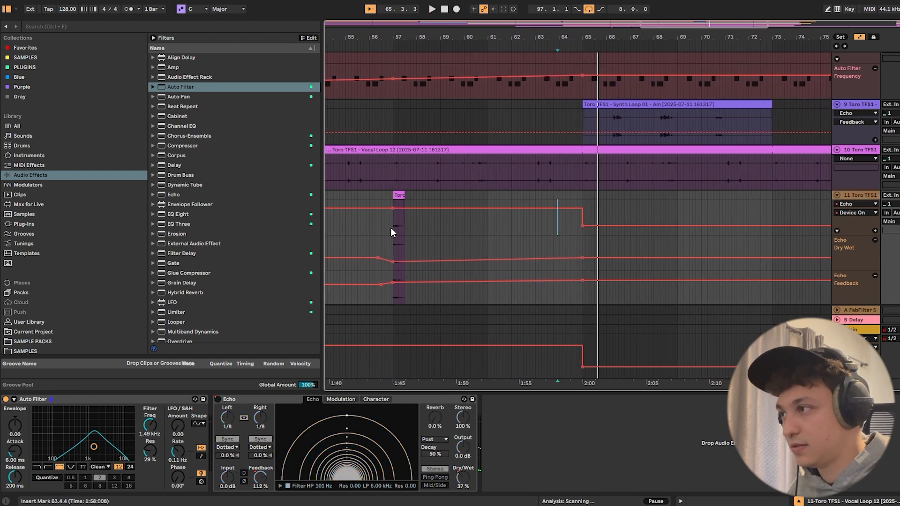
- Raise the vocal hit track's Echo automation at bar 65, lifting Dry/Wet slightly and Feedback to about 117%
{"action": "left_click", "coordinate": [394, 227]}
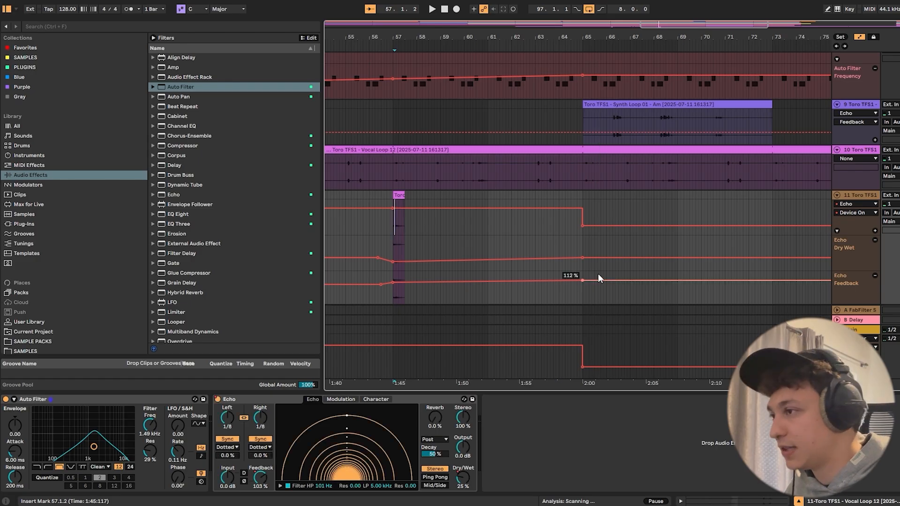
{"action": "left_click_drag", "start_coordinate": [582, 258], "coordinate": [582, 254]}
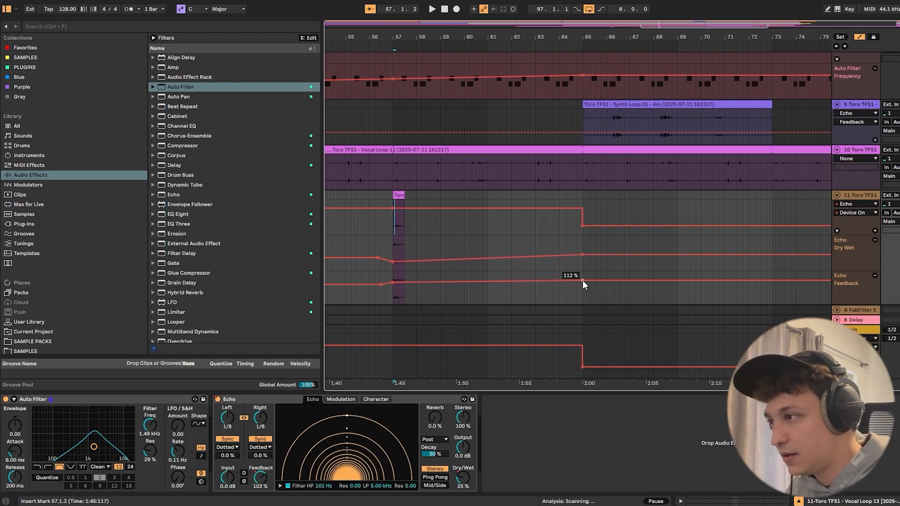
{"action": "left_click_drag", "start_coordinate": [583, 280], "coordinate": [583, 278]}
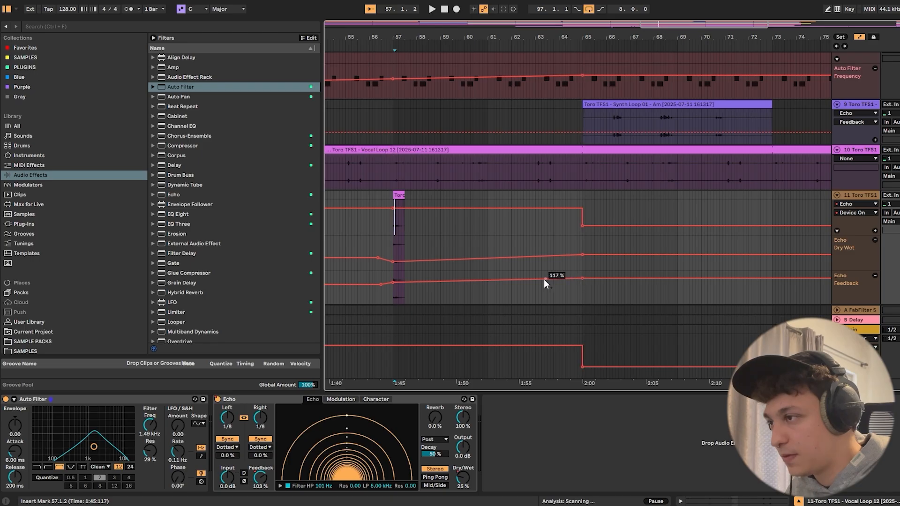
- Play the arrangement from just before bar 57 past bar 65 to check the echo build-up, then hide the automation and device view
{"action": "left_click", "coordinate": [389, 241]}
{"action": "key", "text": "space"}
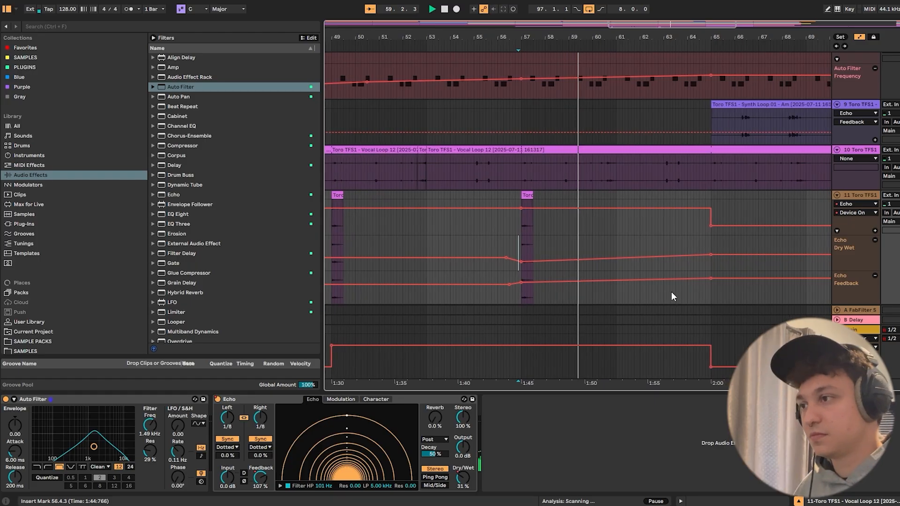
{"action": "scroll", "coordinate": [671, 291], "scroll_direction": "down", "scroll_amount": 1}
{"action": "left_click_drag", "start_coordinate": [586, 390], "coordinate": [587, 396]}
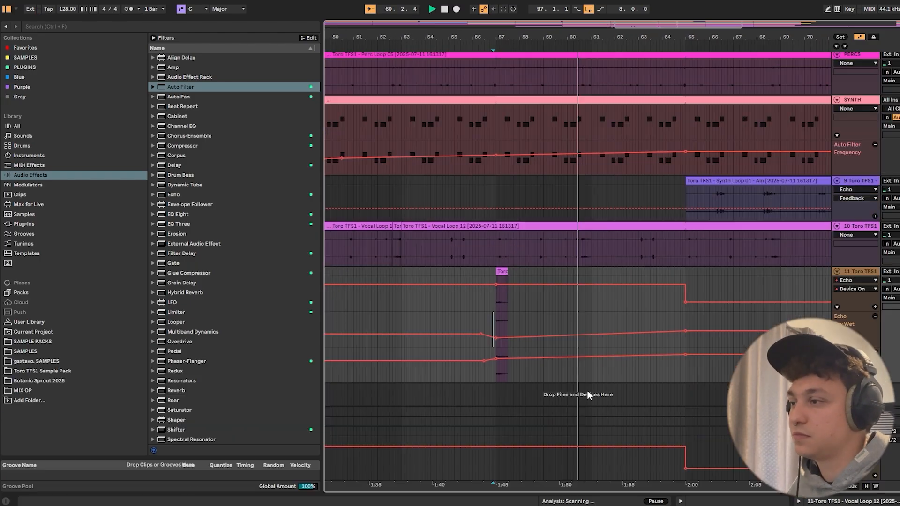
{"action": "scroll", "coordinate": [593, 372], "scroll_direction": "up", "scroll_amount": 1}
{"action": "key", "text": "a"}
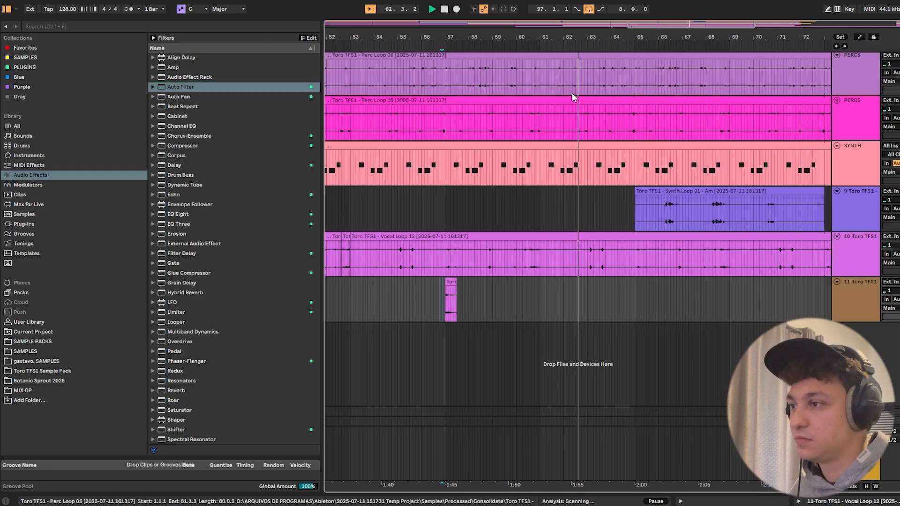
{"action": "left_click_drag", "start_coordinate": [564, 36], "coordinate": [598, 33]}
{"action": "key", "text": "a"}
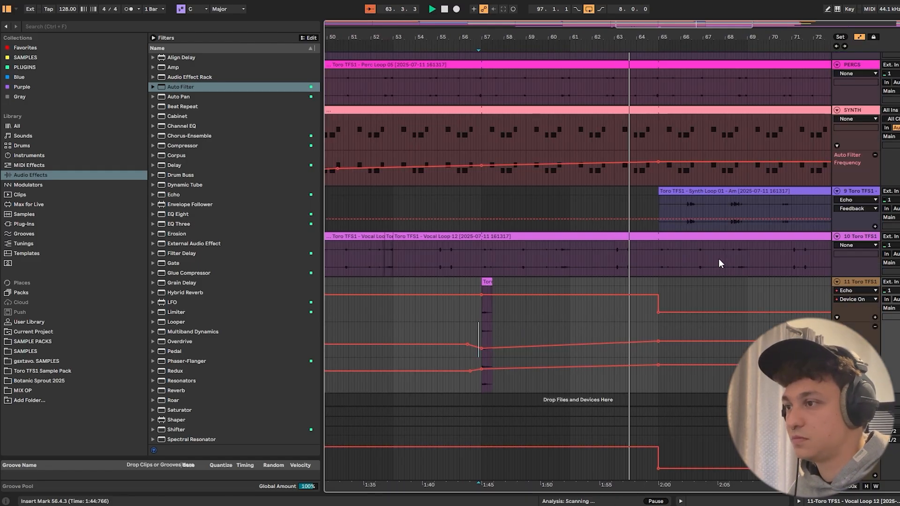
{"action": "key", "text": "a"}
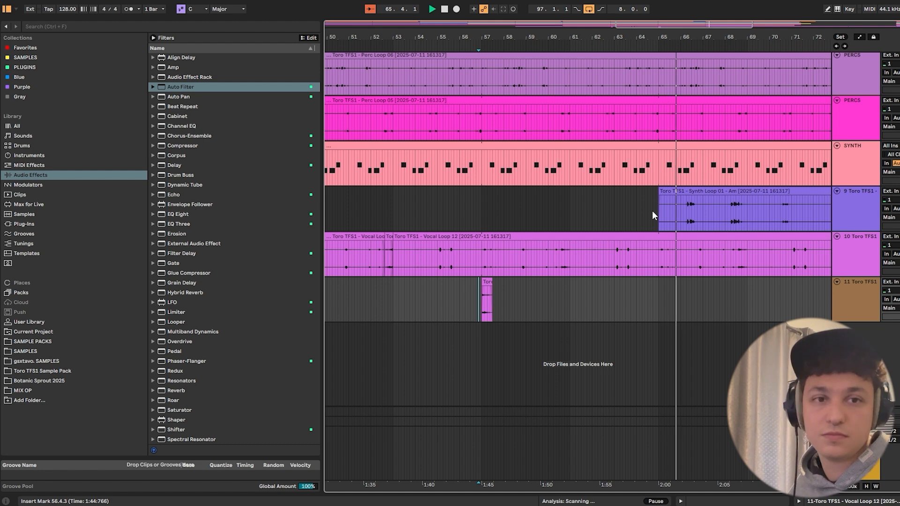
- Copy the short reversed vocal clip from 52.3.3 to 64.3.3 on the same vocal track
{"action": "left_click", "coordinate": [387, 235]}
{"action": "key", "text": "space"}
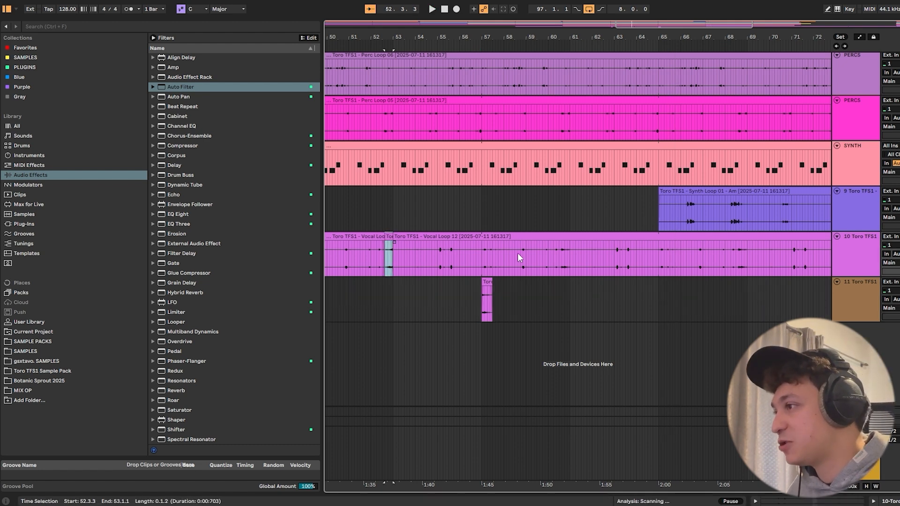
{"action": "left_click", "coordinate": [651, 254]}
{"action": "key", "text": "ctrl+v"}
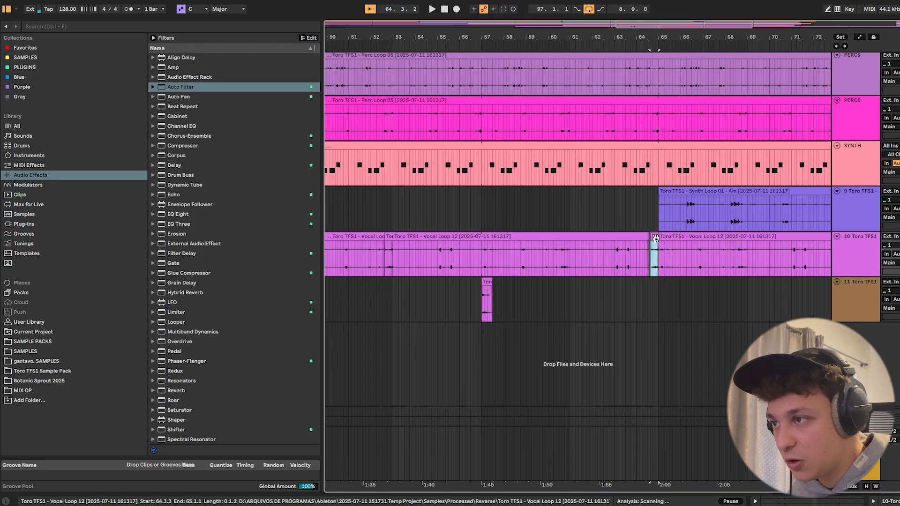
- Play the transition from bar 64 into bar 65 to hear the copied reversed vocal
{"action": "left_click", "coordinate": [651, 209]}
{"action": "scroll", "coordinate": [654, 202], "scroll_direction": "up", "scroll_amount": 5}
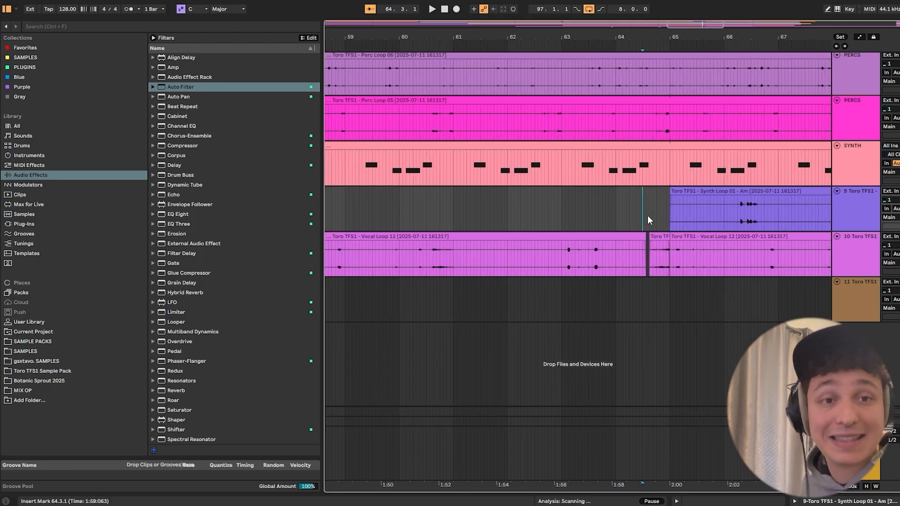
{"action": "left_click", "coordinate": [618, 213]}
{"action": "key", "text": "space"}
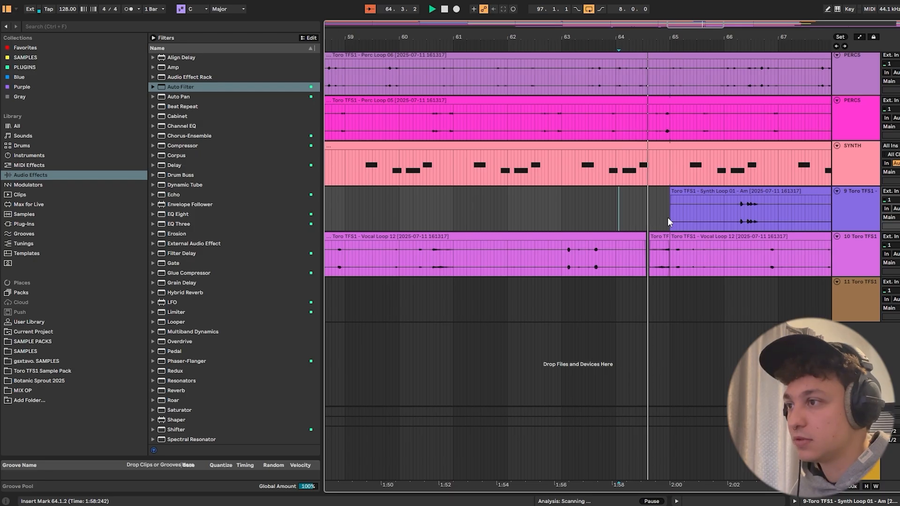
{"action": "key", "text": "space"}
- Extend the start of the Synth Loop 01 clip back from bar 65 to about bar 49
{"action": "left_click_drag", "start_coordinate": [608, 37], "coordinate": [698, 19]}
{"action": "left_click_drag", "start_coordinate": [421, 38], "coordinate": [627, 21]}
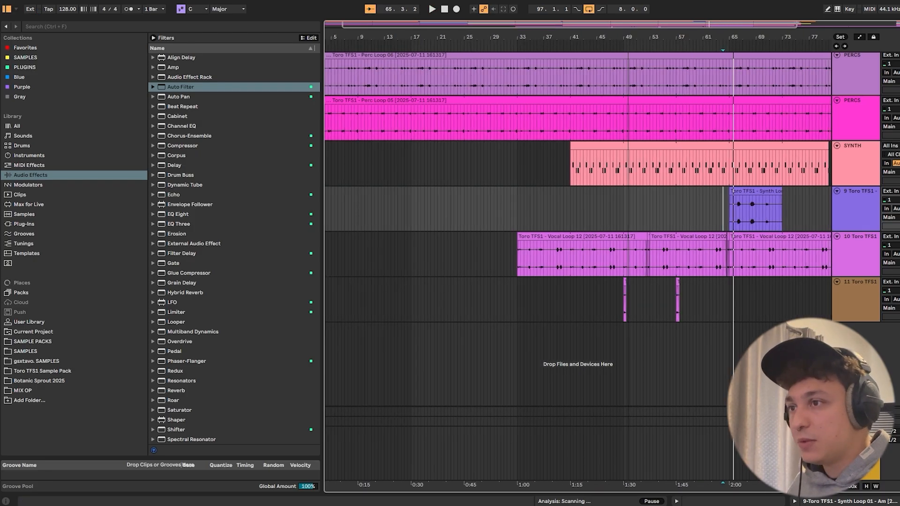
{"action": "left_click", "coordinate": [744, 191]}
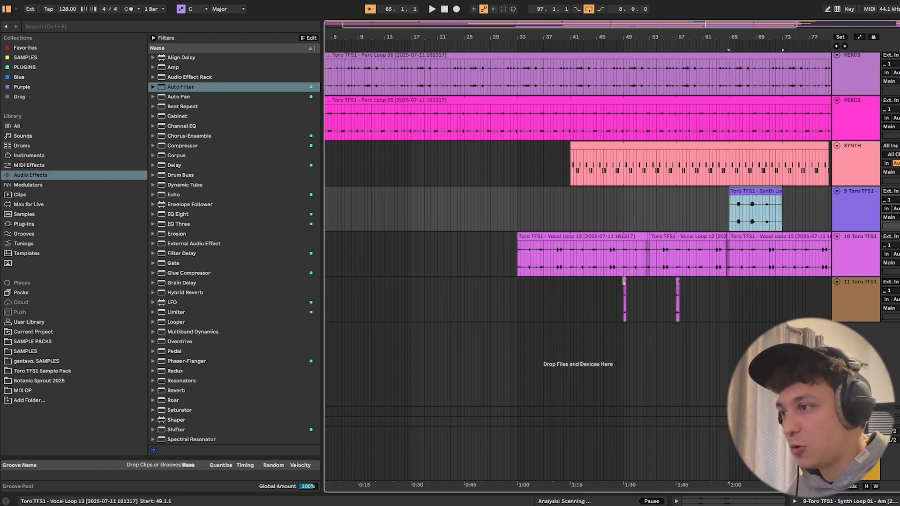
{"action": "left_click_drag", "start_coordinate": [730, 193], "coordinate": [624, 193]}
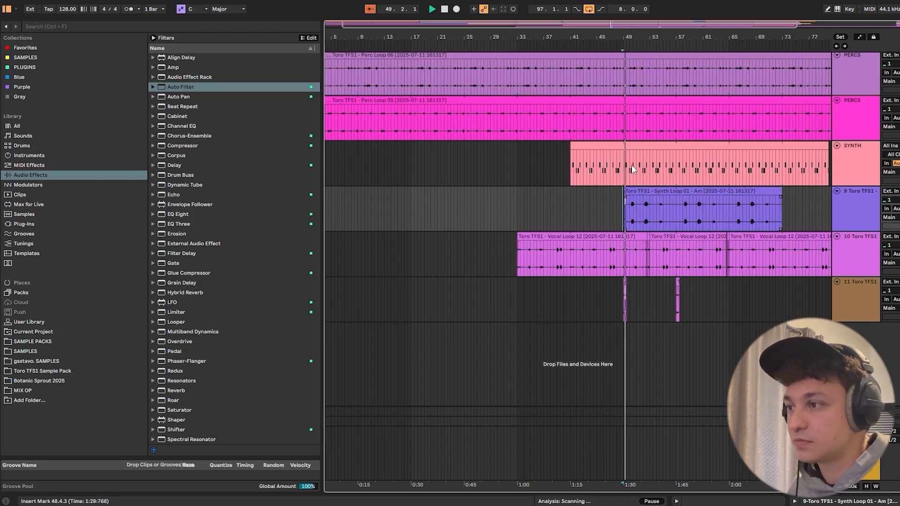
- Add an Auto Filter after Echo on the Synth Loop track and set it to low-pass at about 445 Hz
{"action": "left_click_drag", "start_coordinate": [640, 36], "coordinate": [640, 89]}
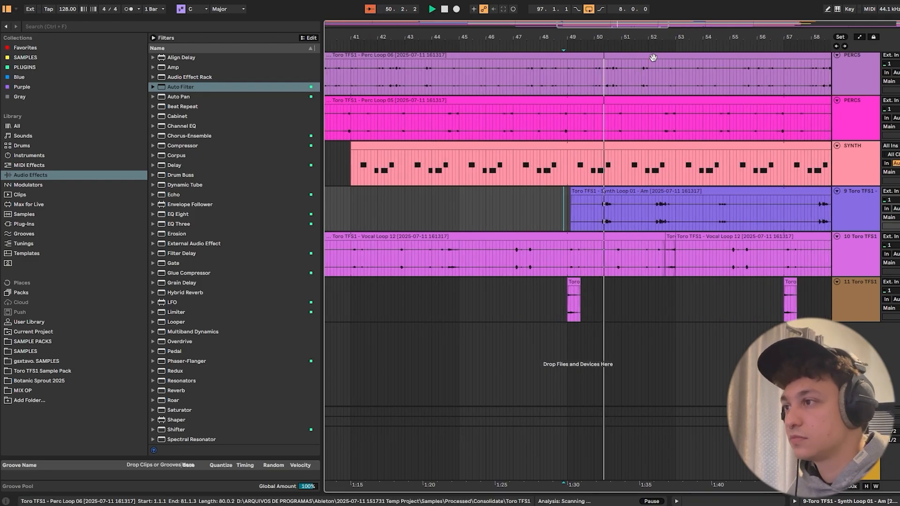
{"action": "double_click", "coordinate": [857, 201]}
{"action": "mouse_move", "coordinate": [174, 89]}
{"action": "left_mouse_down"}
{"action": "mouse_move", "coordinate": [325, 297]}
{"action": "mouse_move", "coordinate": [261, 417]}
{"action": "mouse_move", "coordinate": [636, 424]}
{"action": "mouse_move", "coordinate": [616, 399]}
{"action": "left_mouse_up"}
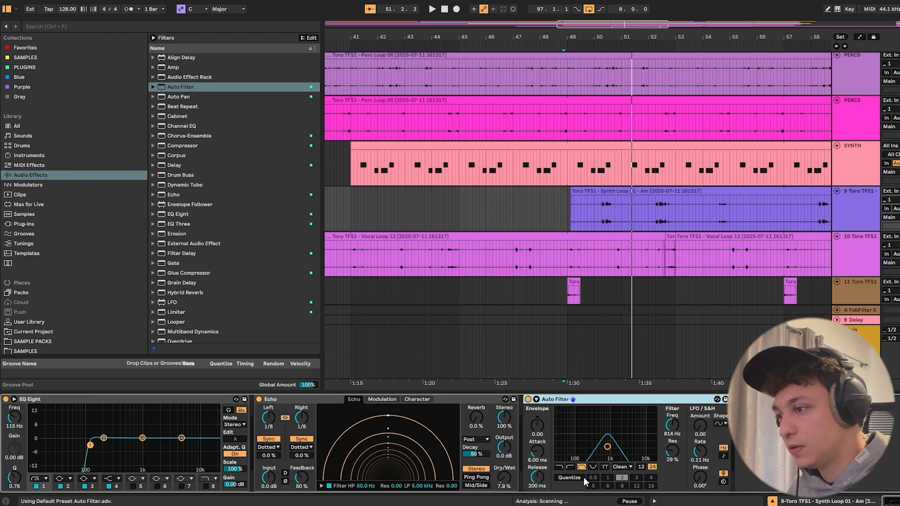
{"action": "left_click", "coordinate": [560, 467]}
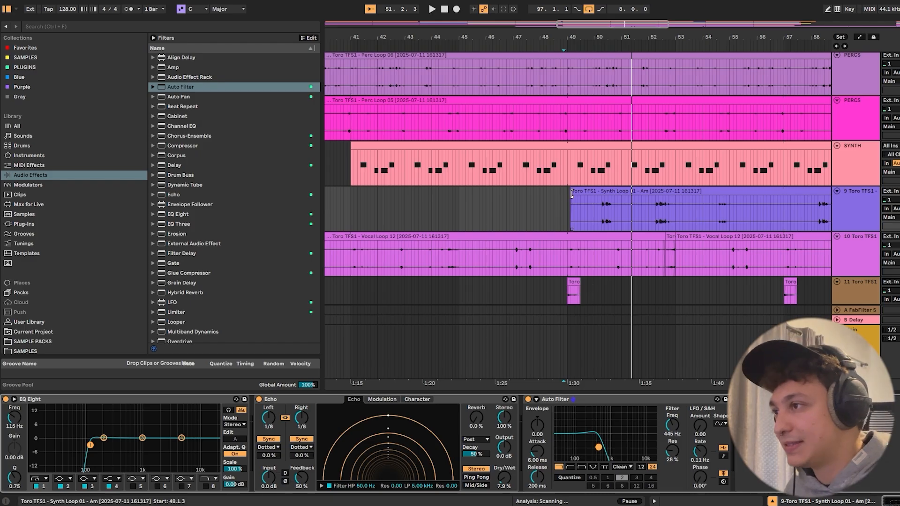
- Align the Synth Loop clip's start to 49.1.1 and automate its Auto Filter Frequency to dip there and rise to about 807 Hz by bar 61
{"action": "left_click_drag", "start_coordinate": [571, 193], "coordinate": [567, 193]}
{"action": "key", "text": "a"}
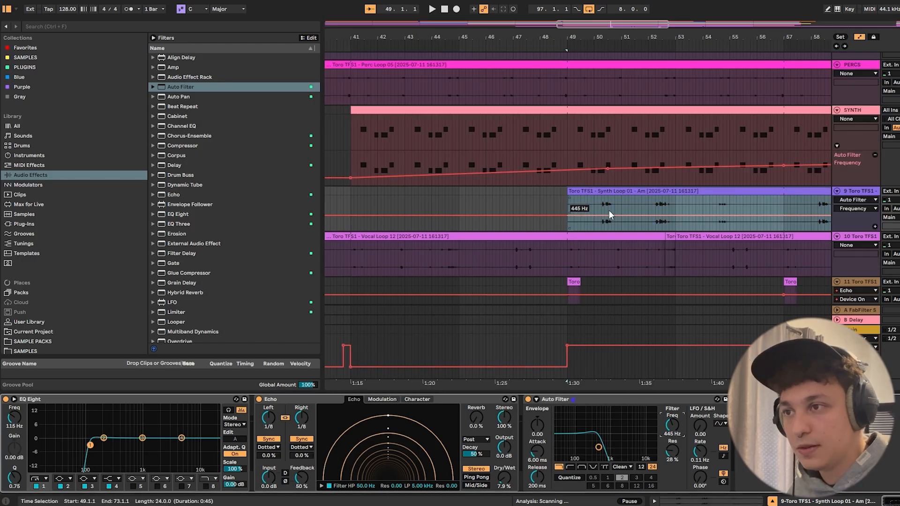
{"action": "left_click", "coordinate": [563, 217]}
{"action": "left_click_drag", "start_coordinate": [567, 217], "coordinate": [567, 219]}
{"action": "left_click_drag", "start_coordinate": [633, 37], "coordinate": [601, 29]}
{"action": "left_click_drag", "start_coordinate": [757, 219], "coordinate": [756, 213]}
- Play from bar 49 to check the Synth Loop's filter rise against the other tracks' automation
{"action": "key", "text": "space"}
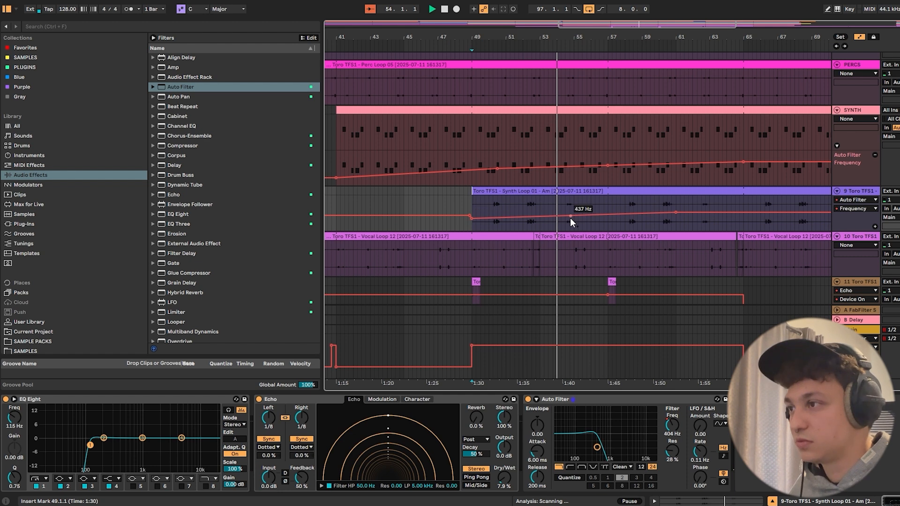
{"action": "scroll", "coordinate": [604, 268], "scroll_direction": "down", "scroll_amount": 3}
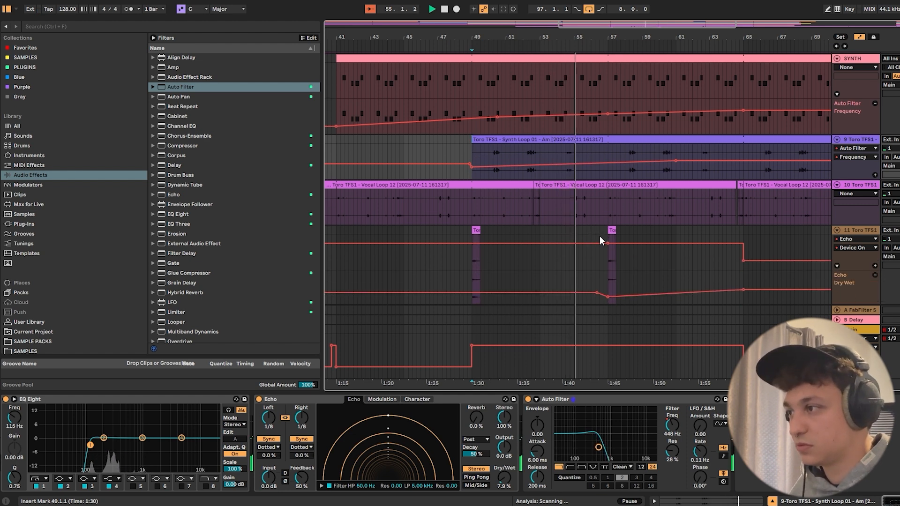
{"action": "scroll", "coordinate": [641, 212], "scroll_direction": "up", "scroll_amount": 1}
{"action": "scroll", "coordinate": [632, 199], "scroll_direction": "up", "scroll_amount": 1}
{"action": "scroll", "coordinate": [632, 199], "scroll_direction": "down", "scroll_amount": 1}
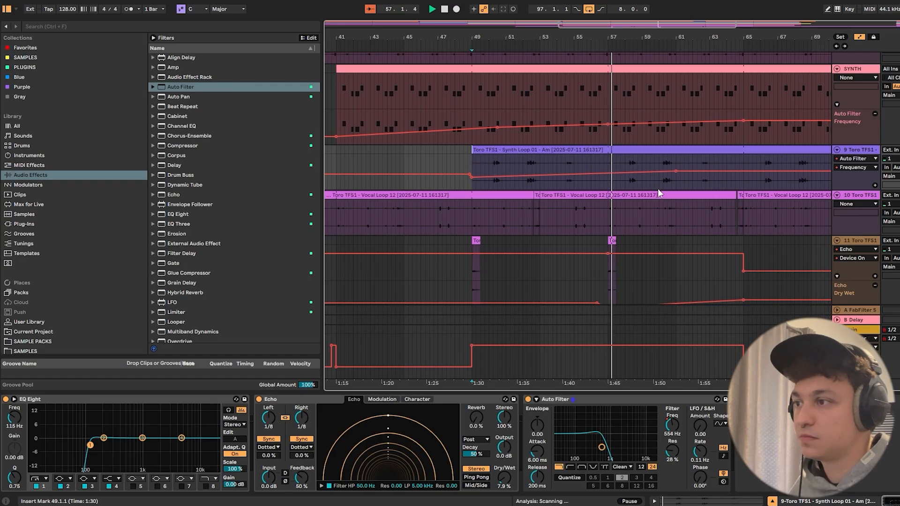
{"action": "scroll", "coordinate": [658, 189], "scroll_direction": "up", "scroll_amount": 2}
{"action": "scroll", "coordinate": [665, 190], "scroll_direction": "down", "scroll_amount": 3}
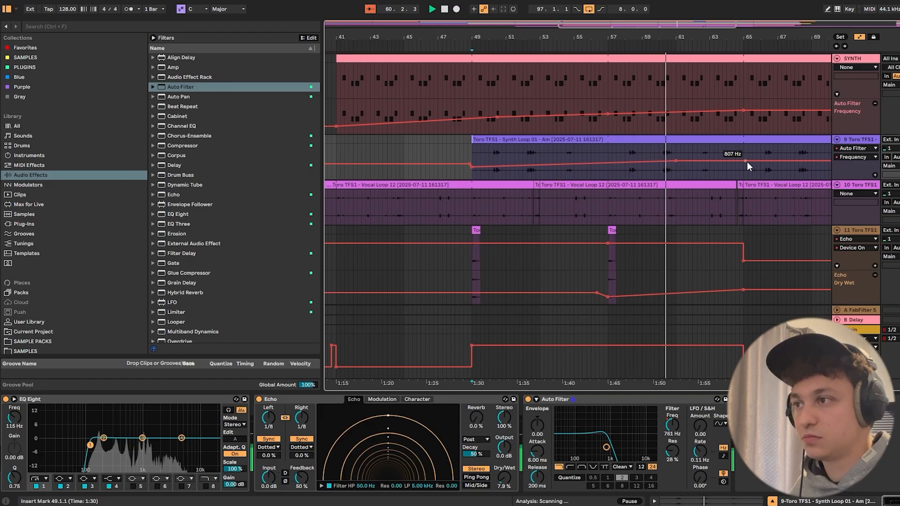
{"action": "scroll", "coordinate": [740, 170], "scroll_direction": "down", "scroll_amount": 3}
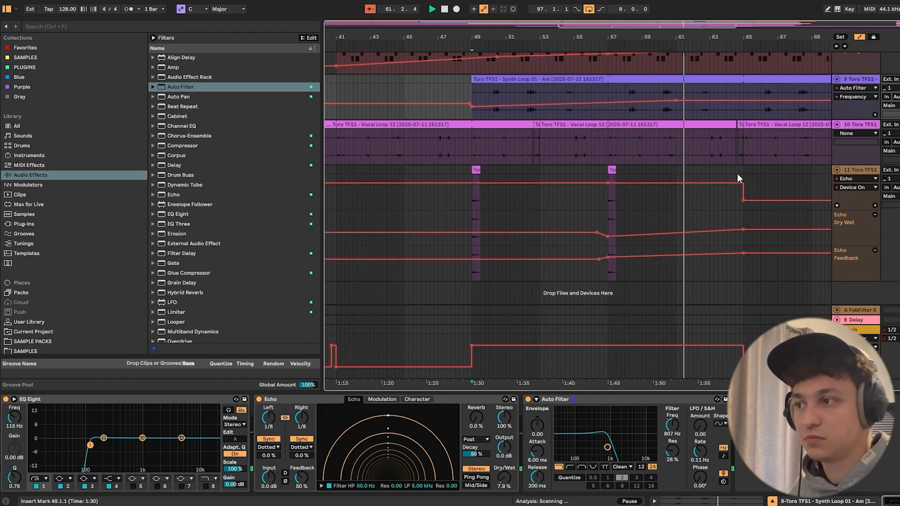
- Raise the Synth Loop's Auto Filter Frequency automation further at bar 65, then hide the automation and device view
{"action": "left_click_drag", "start_coordinate": [744, 142], "coordinate": [744, 139]}
{"action": "key", "text": "a"}
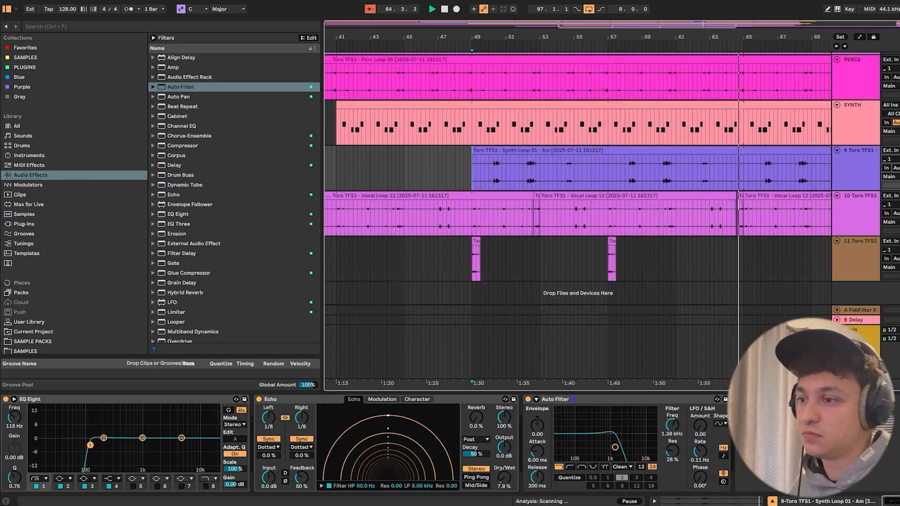
{"action": "key", "text": "ctrl+alt+l"}
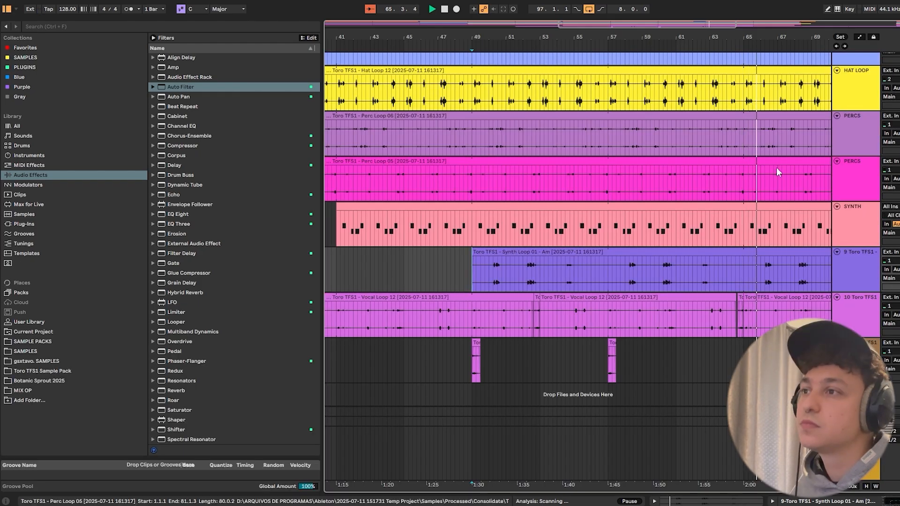
- Listen to the section after bar 65 while reviewing the tracks, then stop with the insert marker at 62.3.3
{"action": "scroll", "coordinate": [774, 176], "scroll_direction": "up", "scroll_amount": 3}
{"action": "scroll", "coordinate": [773, 184], "scroll_direction": "down", "scroll_amount": 3}
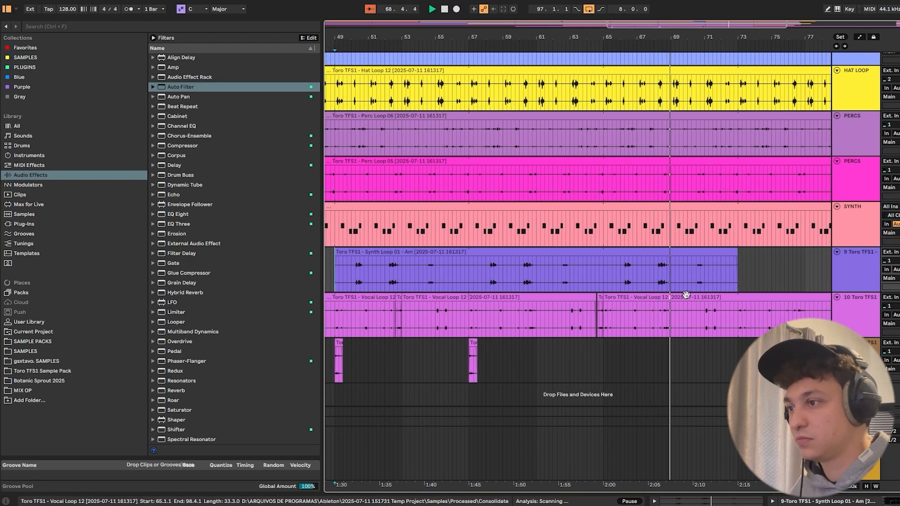
{"action": "left_click", "coordinate": [563, 229]}
{"action": "key", "text": "space"}
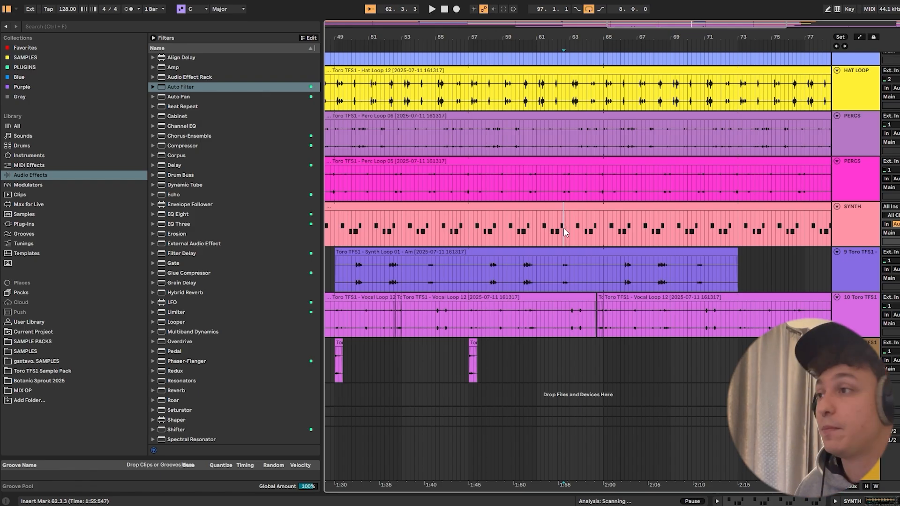
- Delete bars 63 to 65 on both PERCS tracks and the SYNTH track, then play the new gap from 60.4.2
{"action": "left_click_drag", "start_coordinate": [602, 232], "coordinate": [571, 199]}
{"action": "scroll", "coordinate": [576, 239], "scroll_direction": "up", "scroll_amount": 2}
{"action": "key", "text": "Delete"}
{"action": "scroll", "coordinate": [572, 206], "scroll_direction": "up", "scroll_amount": 3}
{"action": "left_click", "coordinate": [534, 227]}
{"action": "key", "text": "space"}
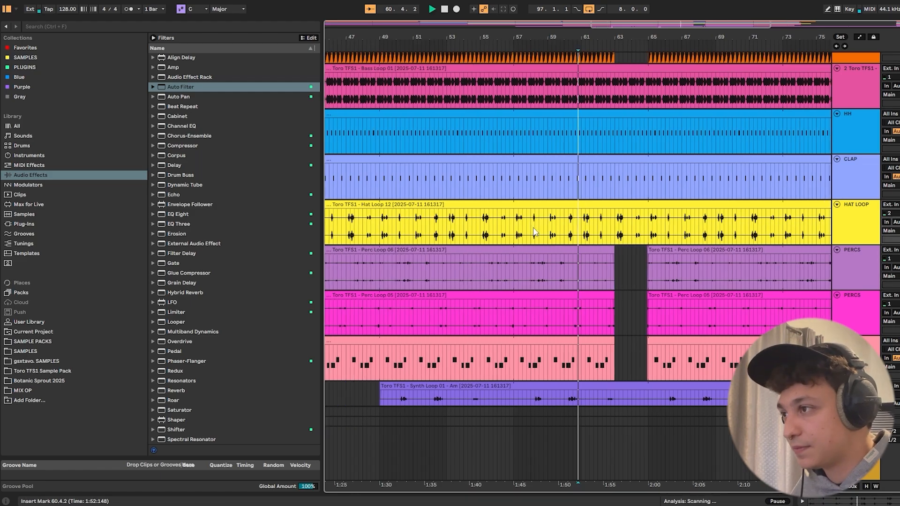
- Play from the vocal clip at bar 57 through the new gap while checking the SYNTH track's Auto Filter Frequency automation
{"action": "scroll", "coordinate": [634, 274], "scroll_direction": "down", "scroll_amount": 3}
{"action": "scroll", "coordinate": [611, 283], "scroll_direction": "down", "scroll_amount": 3}
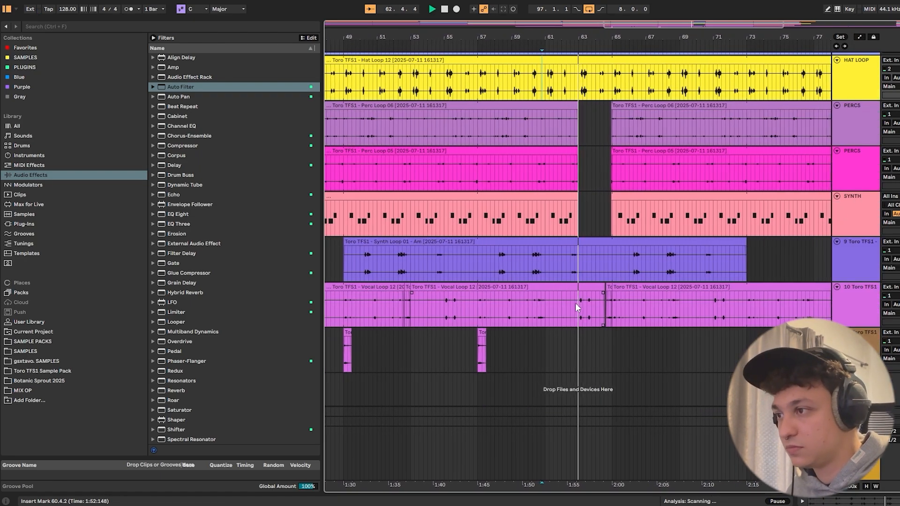
{"action": "left_click", "coordinate": [472, 332]}
{"action": "key", "text": "space"}
{"action": "key", "text": "space"}
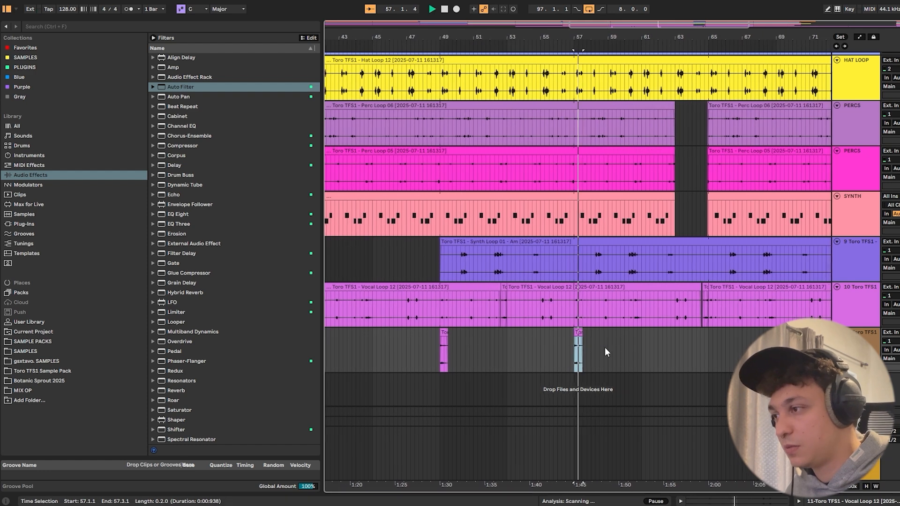
{"action": "scroll", "coordinate": [620, 330], "scroll_direction": "up", "scroll_amount": 1}
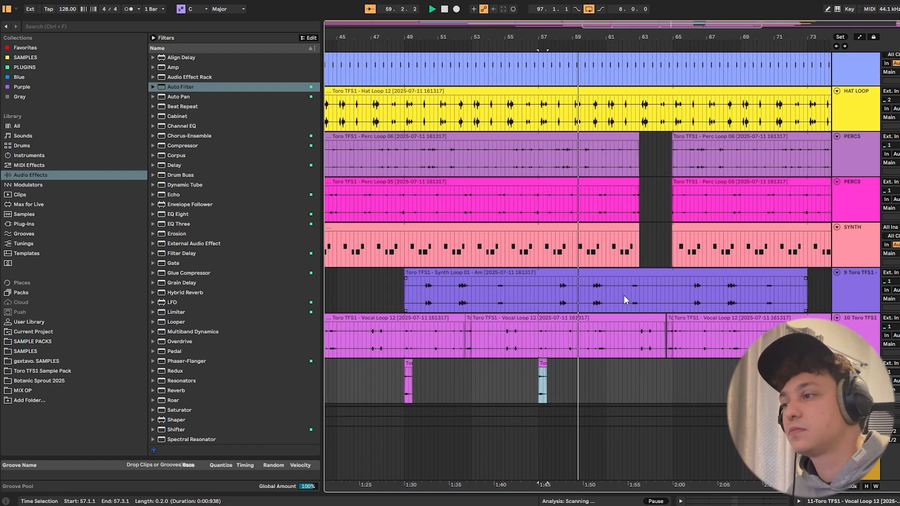
{"action": "key", "text": "a"}
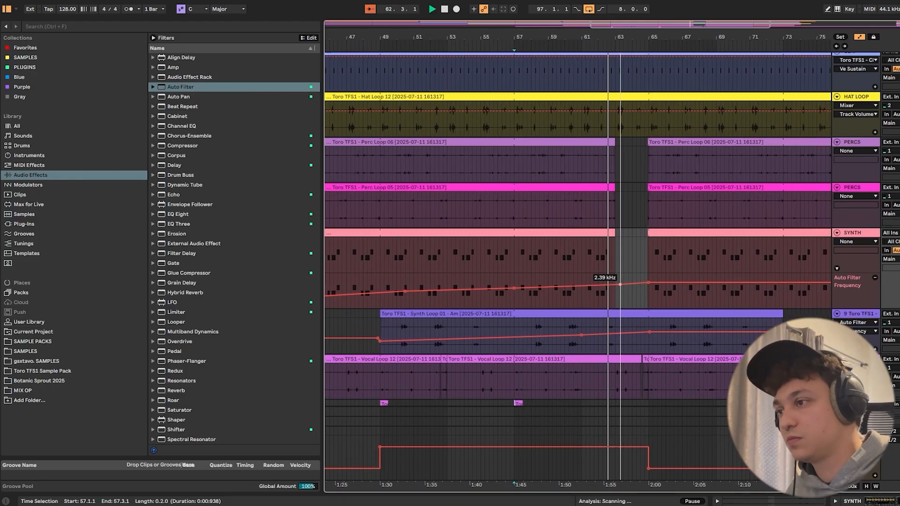
{"action": "key", "text": "a"}
{"action": "key", "text": "a"}
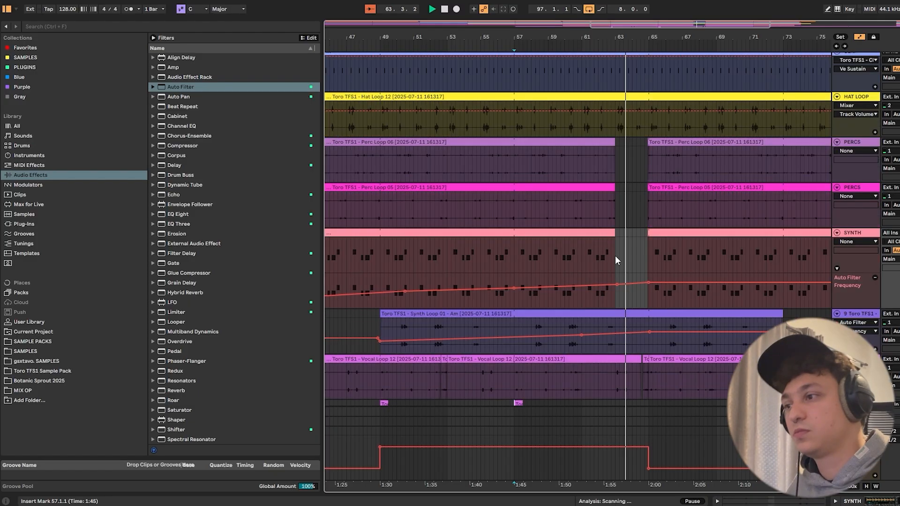
{"action": "key", "text": "a"}
- Extend the SYNTH clip before the gap so it reaches bar 65, then play from 62.4.1
{"action": "left_click", "coordinate": [623, 234]}
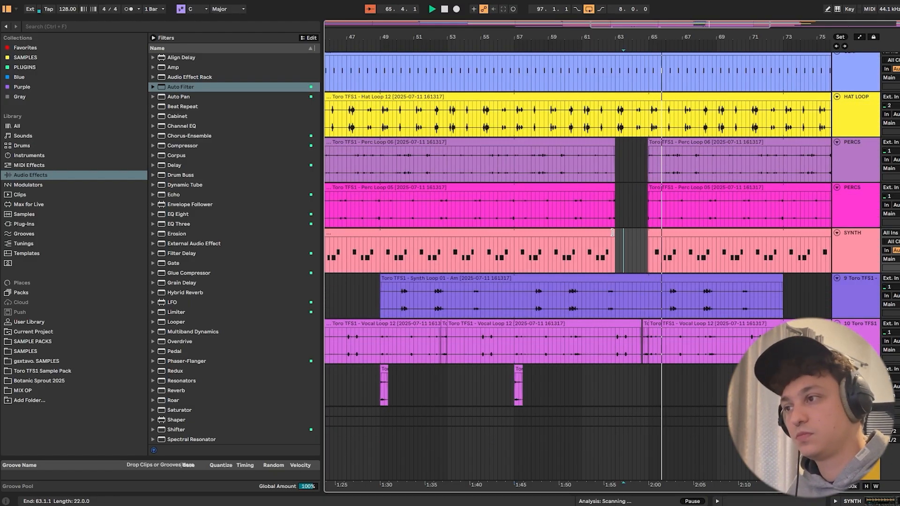
{"action": "key", "text": "space"}
{"action": "left_click", "coordinate": [611, 233]}
{"action": "left_click_drag", "start_coordinate": [611, 233], "coordinate": [642, 235]}
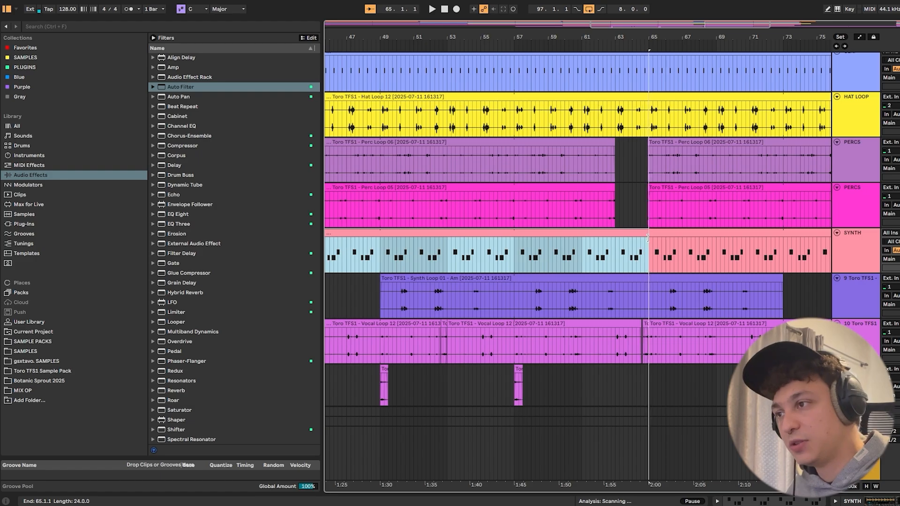
{"action": "left_click", "coordinate": [611, 245]}
{"action": "key", "text": "space"}
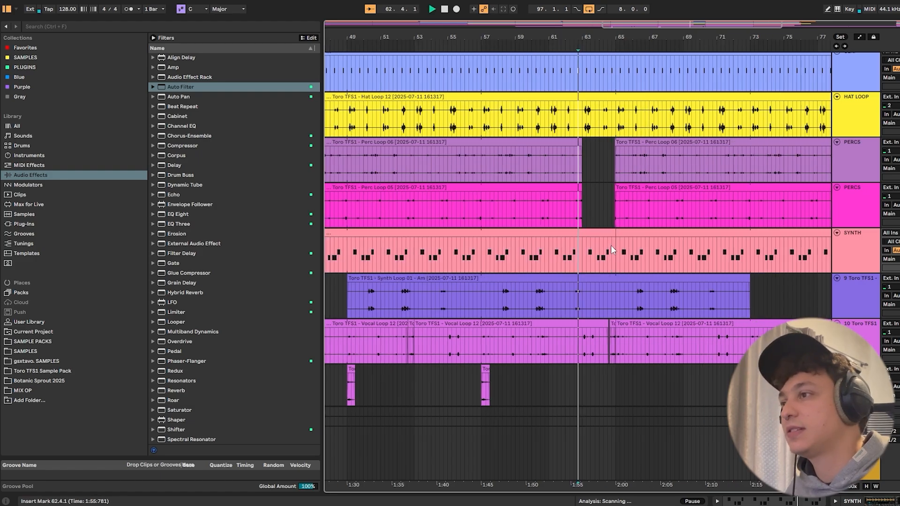
- Cut out the HH part just before bar 65, from 64.3.2 to 64.4.4, and keep the CLAP clip running up to 65.1.1
{"action": "scroll", "coordinate": [614, 246], "scroll_direction": "up", "scroll_amount": 2}
{"action": "scroll", "coordinate": [609, 278], "scroll_direction": "up", "scroll_amount": 2}
{"action": "scroll", "coordinate": [609, 278], "scroll_direction": "up", "scroll_amount": 1}
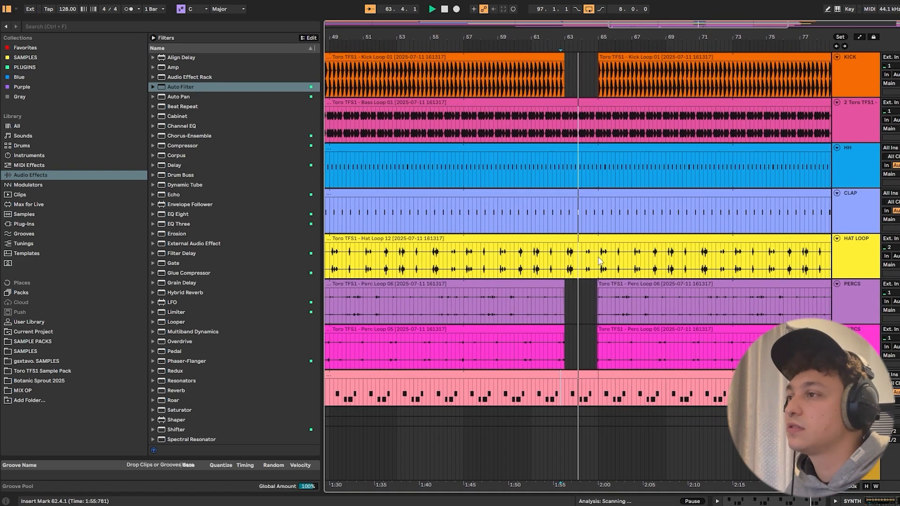
{"action": "left_click_drag", "start_coordinate": [585, 173], "coordinate": [591, 202]}
{"action": "key", "text": "Delete"}
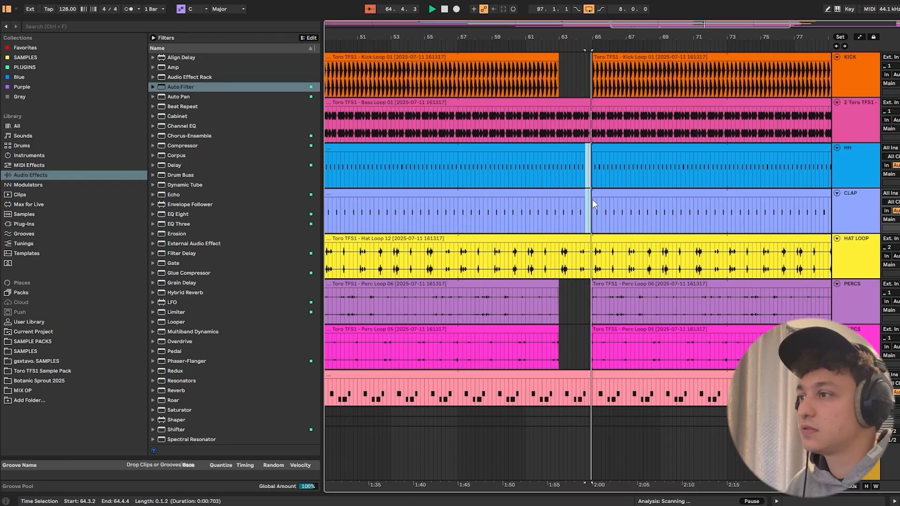
{"action": "key", "text": "space"}
{"action": "left_click_drag", "start_coordinate": [593, 38], "coordinate": [592, 60]}
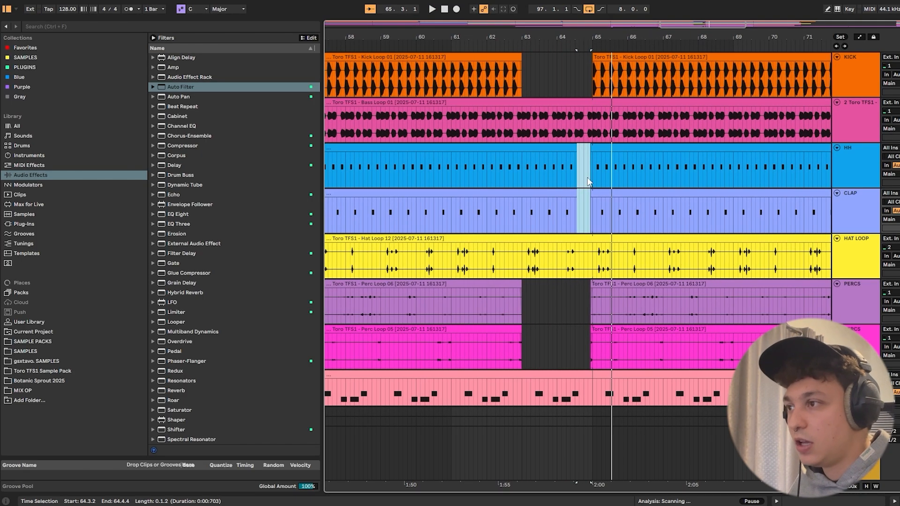
{"action": "left_click_drag", "start_coordinate": [574, 194], "coordinate": [591, 196]}
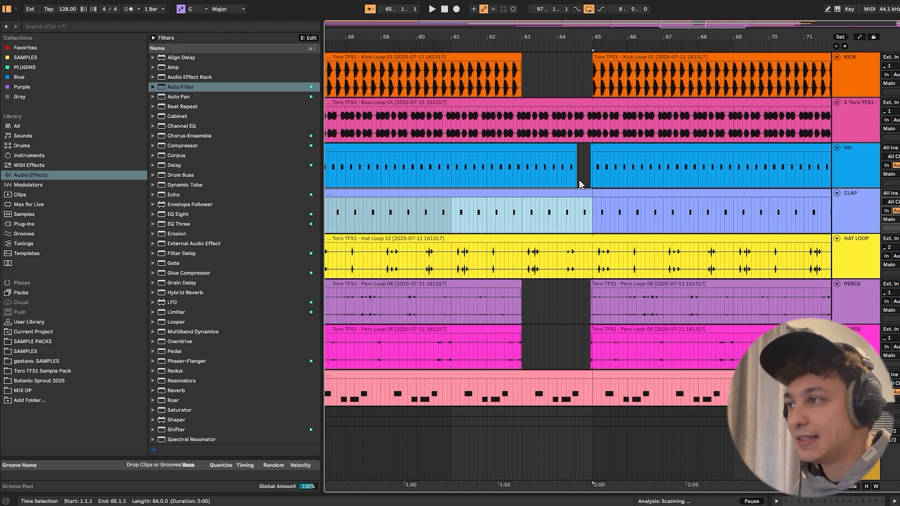
{"action": "left_click", "coordinate": [586, 216]}
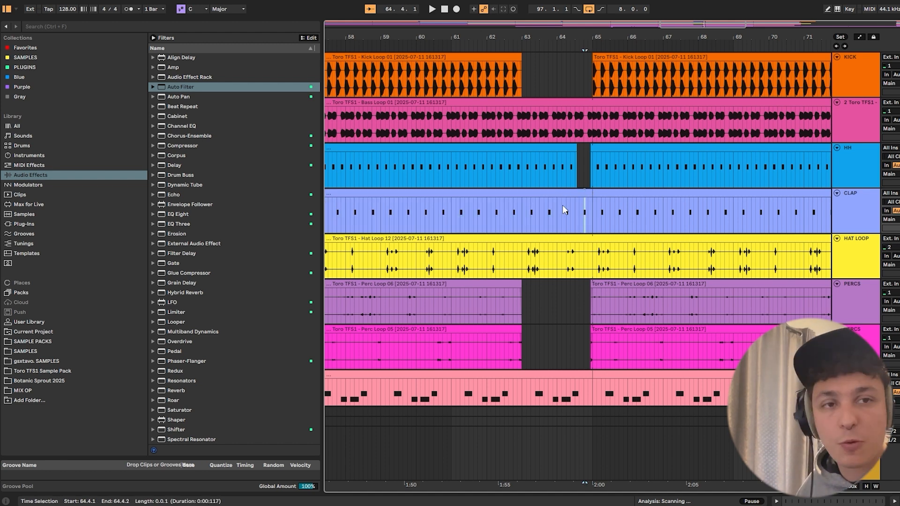
- Play from 56.4.2, turn bars 57 to 65 of the CLAP track into a separate eight-bar clip and open its notes for drawing
{"action": "left_click_drag", "start_coordinate": [384, 38], "coordinate": [459, 31]}
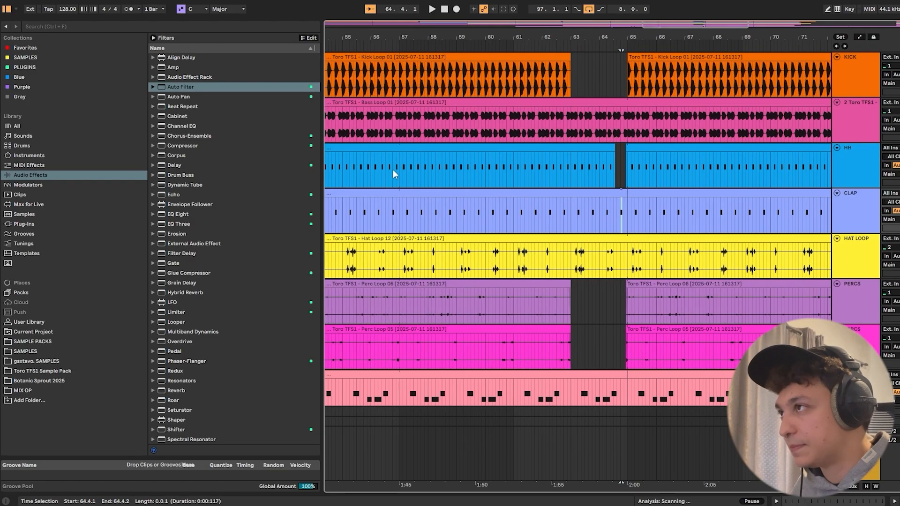
{"action": "left_click", "coordinate": [394, 167]}
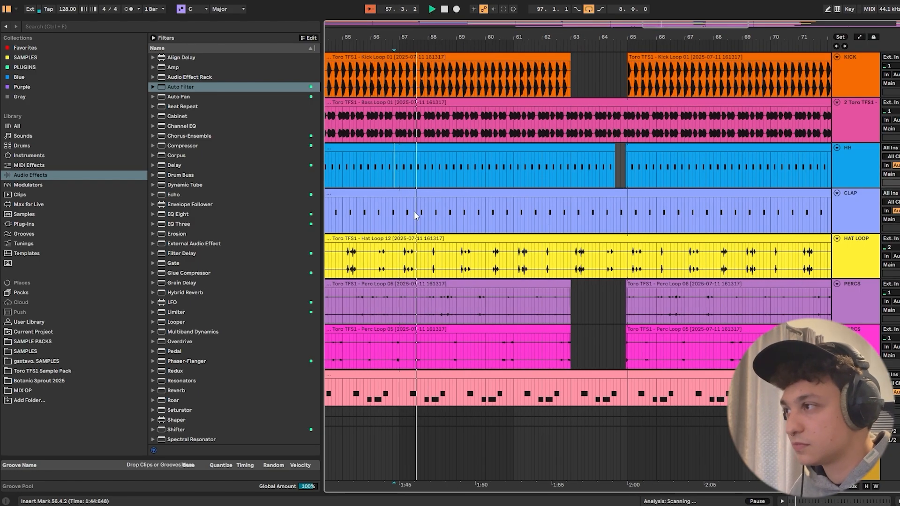
{"action": "left_click_drag", "start_coordinate": [399, 211], "coordinate": [627, 213]}
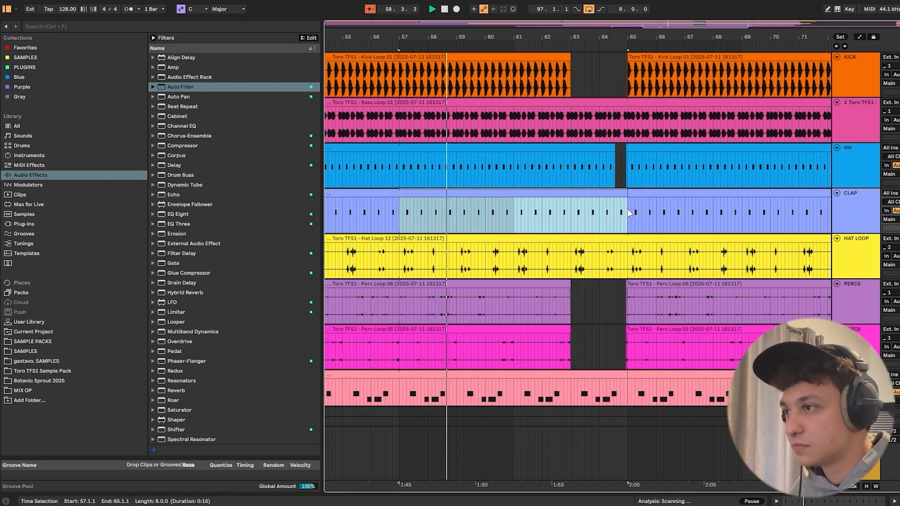
{"action": "double_click", "coordinate": [627, 213]}
{"action": "right_click", "coordinate": [604, 309]}
{"action": "left_click", "coordinate": [679, 226]}
{"action": "key", "text": "b"}
- Add extra C3 clap hits at 4.4.4, in bar 6 and around 8.3.2, then close the clip editor
{"action": "left_click", "coordinate": [591, 347]}
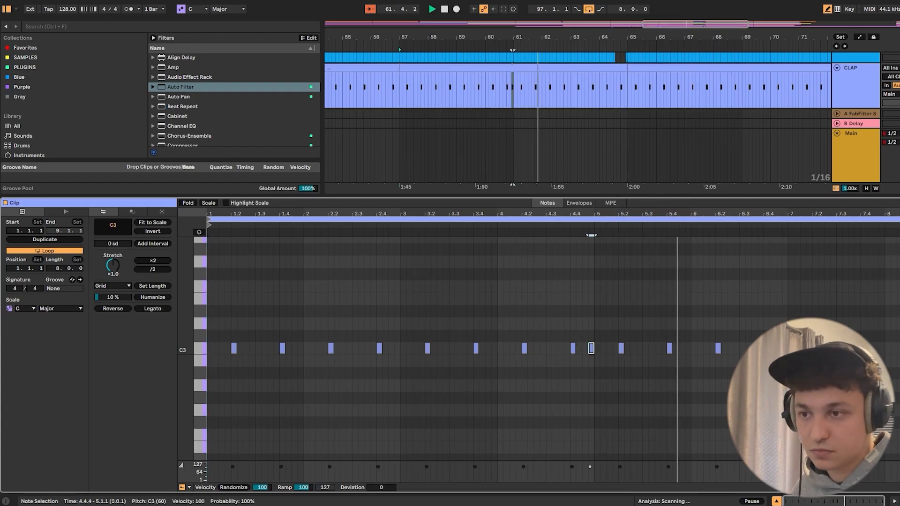
{"action": "left_click", "coordinate": [755, 349]}
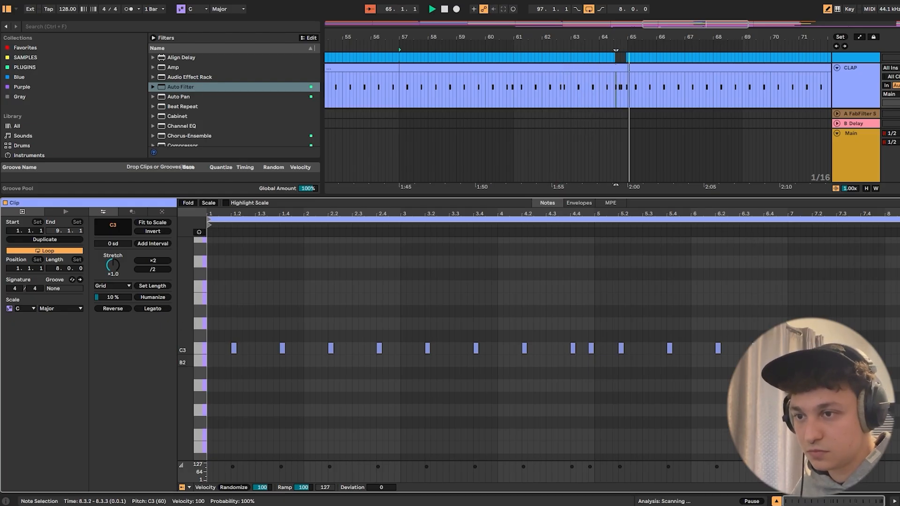
{"action": "key", "text": "ctrl+alt+l"}
- Extend the Synth Loop 01 clip past bar 73 to 84.4.3, then stop playback
{"action": "scroll", "coordinate": [693, 146], "scroll_direction": "up", "scroll_amount": 3}
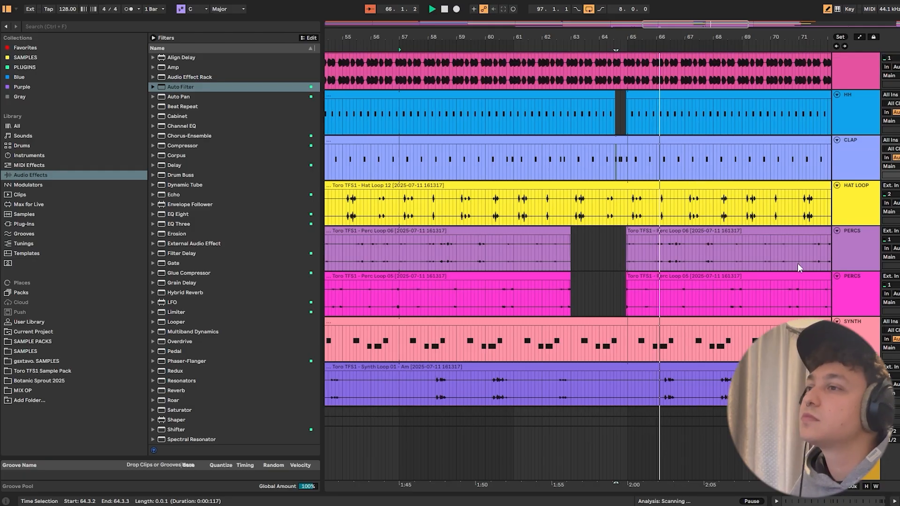
{"action": "scroll", "coordinate": [718, 339], "scroll_direction": "up", "scroll_amount": 2}
{"action": "left_click_drag", "start_coordinate": [665, 37], "coordinate": [647, 4]}
{"action": "scroll", "coordinate": [693, 108], "scroll_direction": "down", "scroll_amount": 3}
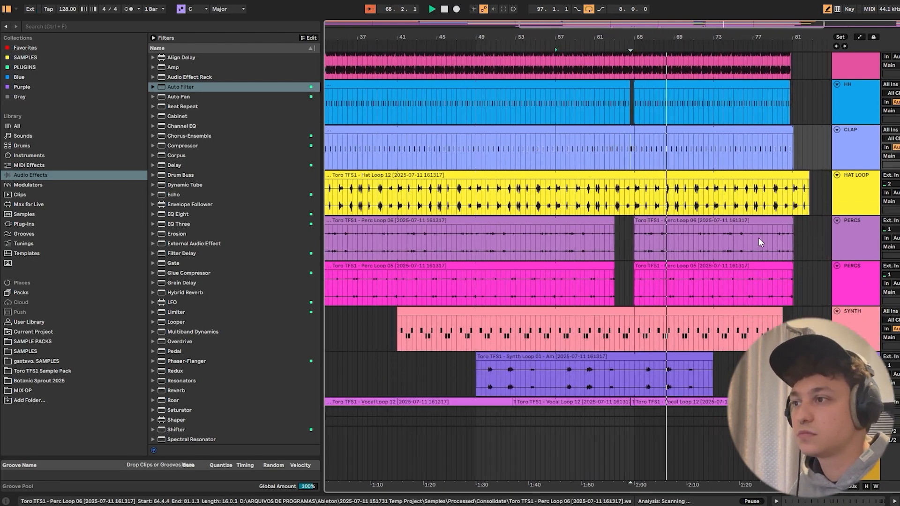
{"action": "scroll", "coordinate": [758, 237], "scroll_direction": "down", "scroll_amount": 3}
{"action": "scroll", "coordinate": [795, 318], "scroll_direction": "up", "scroll_amount": 3}
{"action": "key", "text": "a"}
{"action": "key", "text": "b"}
{"action": "left_click", "coordinate": [690, 317]}
{"action": "left_click_drag", "start_coordinate": [713, 318], "coordinate": [829, 317]}
{"action": "key", "text": "a"}
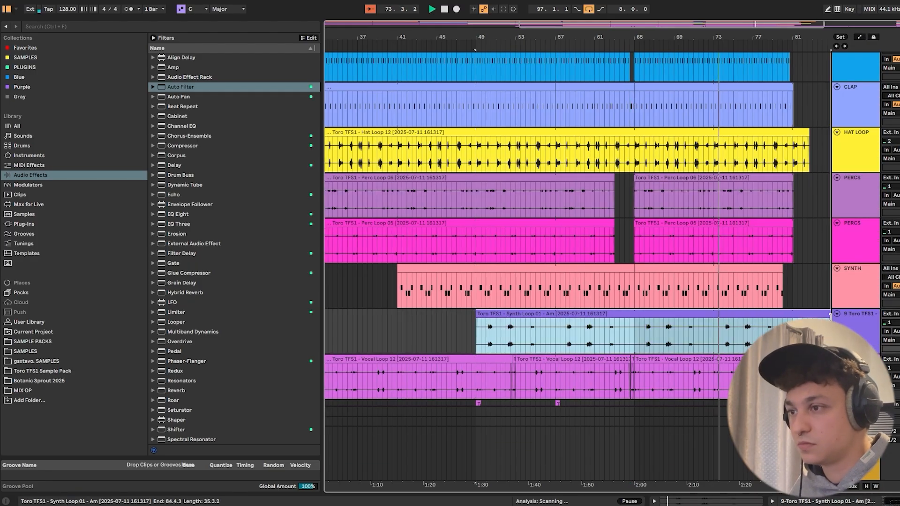
{"action": "key", "text": "space"}
- Play from around bar 15 and check the Main track's level in the Session view mixer, then return to the Arrangement
{"action": "left_click_drag", "start_coordinate": [506, 39], "coordinate": [676, 36]}
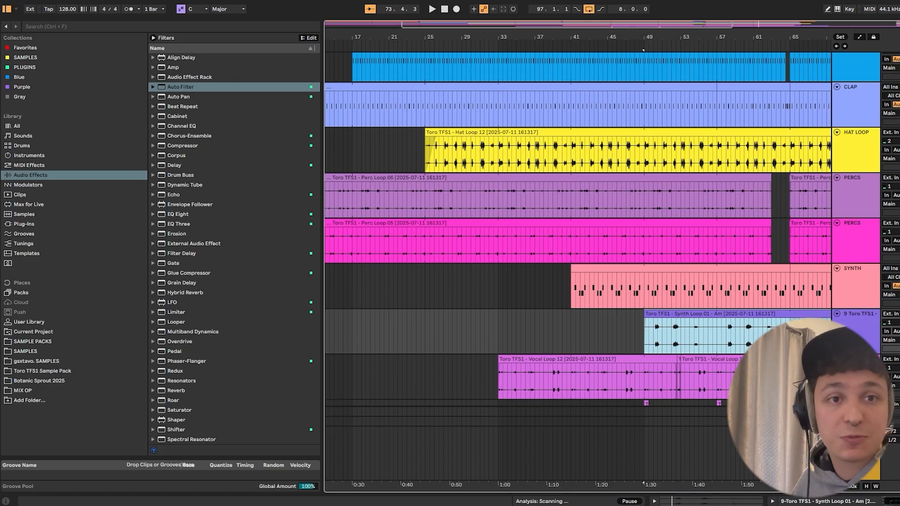
{"action": "left_click_drag", "start_coordinate": [364, 35], "coordinate": [483, 36]}
{"action": "left_click_drag", "start_coordinate": [415, 149], "coordinate": [243, 149]}
{"action": "key", "text": "space"}
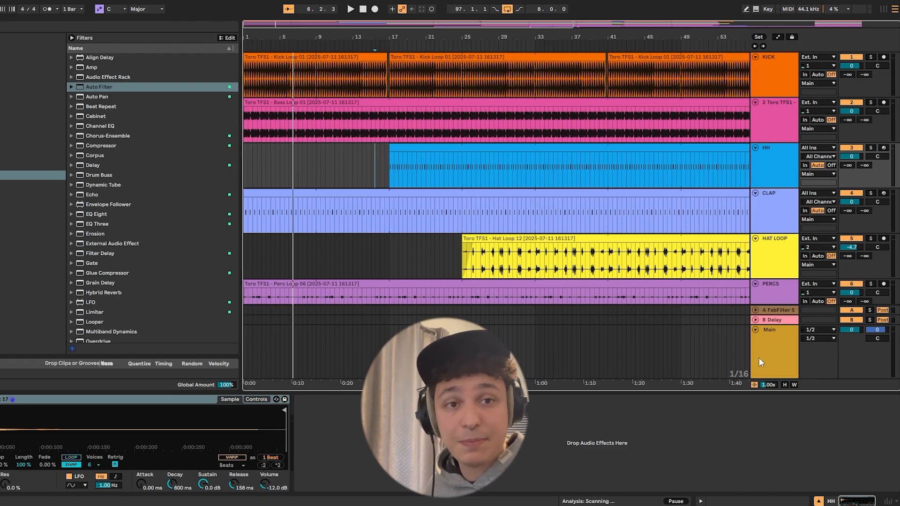
{"action": "left_click", "coordinate": [758, 359]}
{"action": "key", "text": "Tab"}
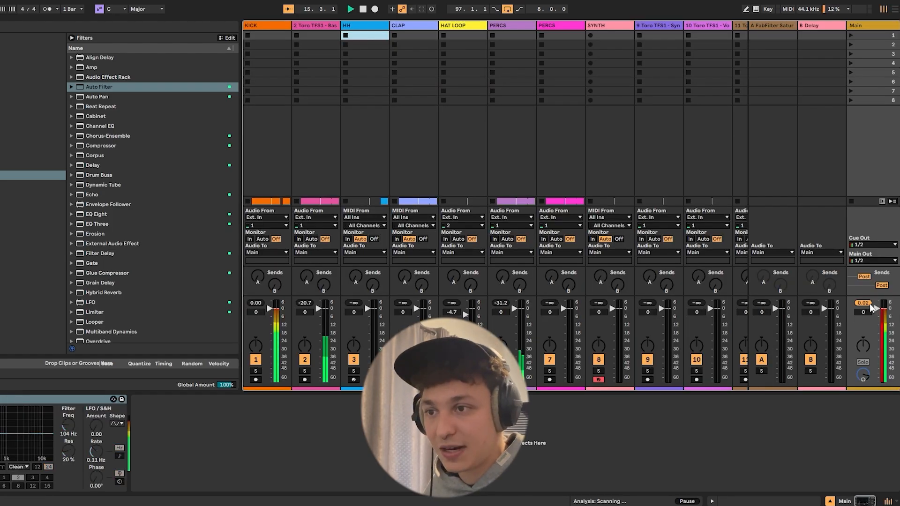
{"action": "key", "text": "space"}
{"action": "key", "text": "Tab"}
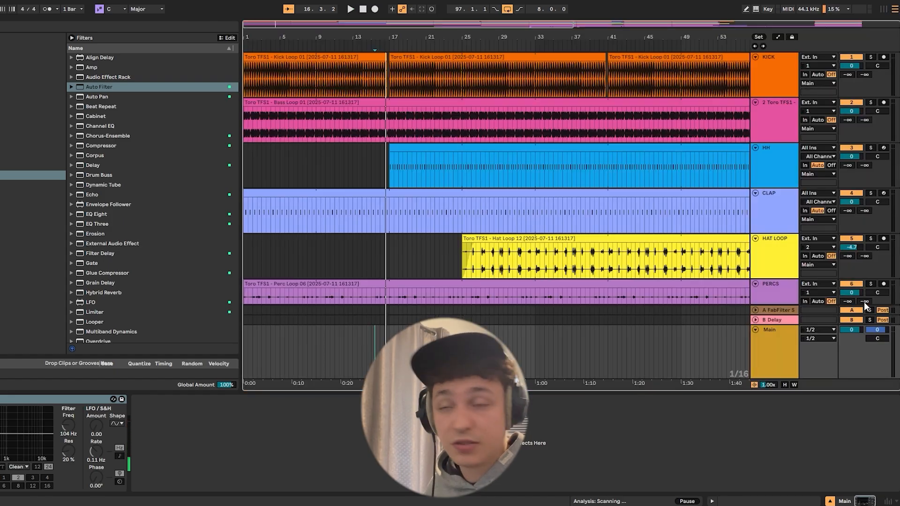
- Add a Limiter to the Main track with 6 ms lookahead and play the arrangement to check the output level
{"action": "scroll", "coordinate": [275, 304], "scroll_direction": "down", "scroll_amount": 1}
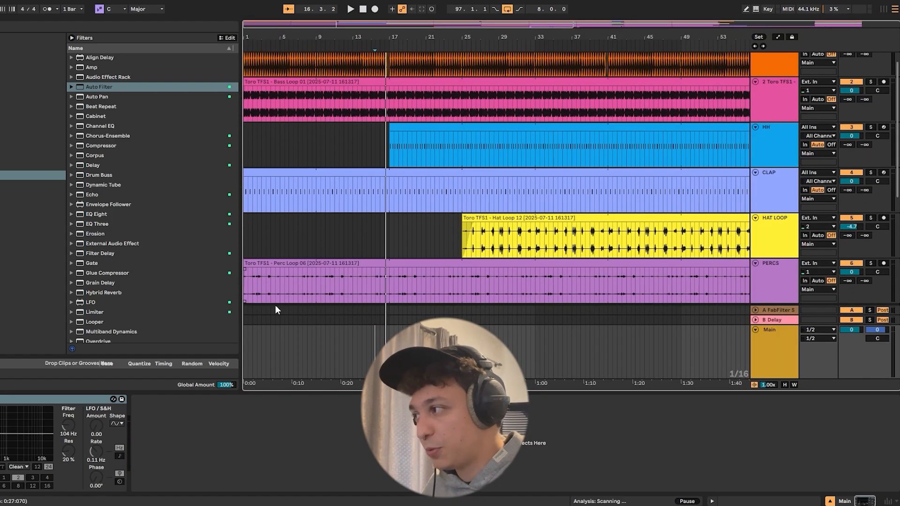
{"action": "double_click", "coordinate": [86, 310]}
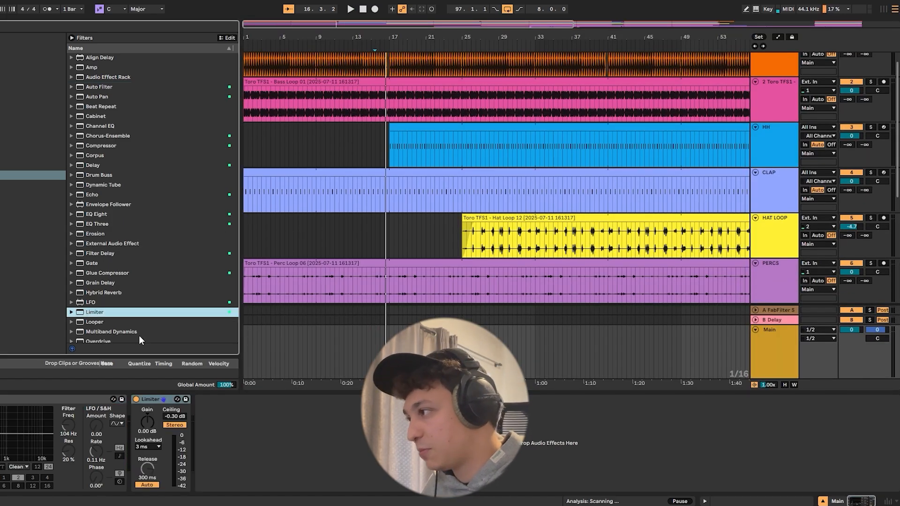
{"action": "left_click", "coordinate": [150, 448]}
{"action": "left_click", "coordinate": [150, 468]}
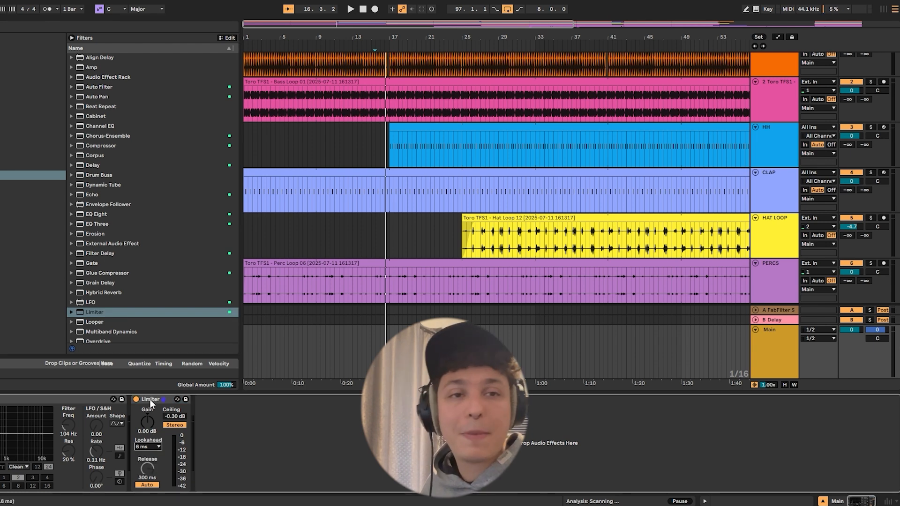
{"action": "key", "text": "space"}
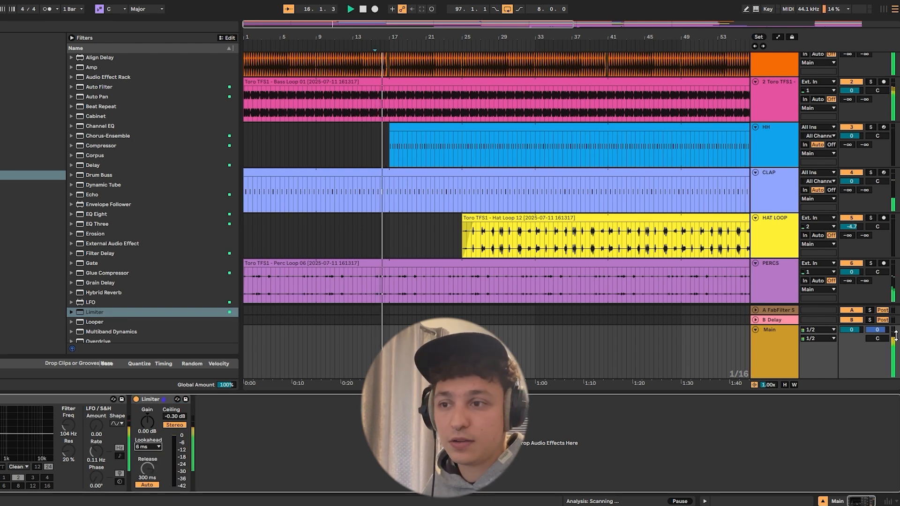
{"action": "key", "text": "Tab"}
{"action": "key", "text": "Tab"}
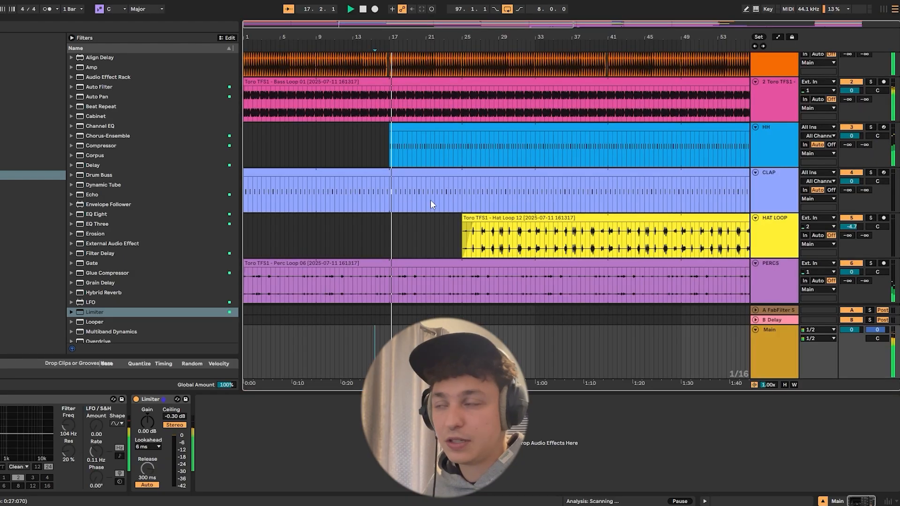
- Play from the start and split the KICK clip at 8.3.3 and 9.1.1 to isolate the section before bar 9
{"action": "left_click_drag", "start_coordinate": [313, 133], "coordinate": [244, 93]}
{"action": "key", "text": "space"}
{"action": "left_click_drag", "start_coordinate": [272, 33], "coordinate": [400, 140]}
{"action": "scroll", "coordinate": [399, 139], "scroll_direction": "down", "scroll_amount": 3}
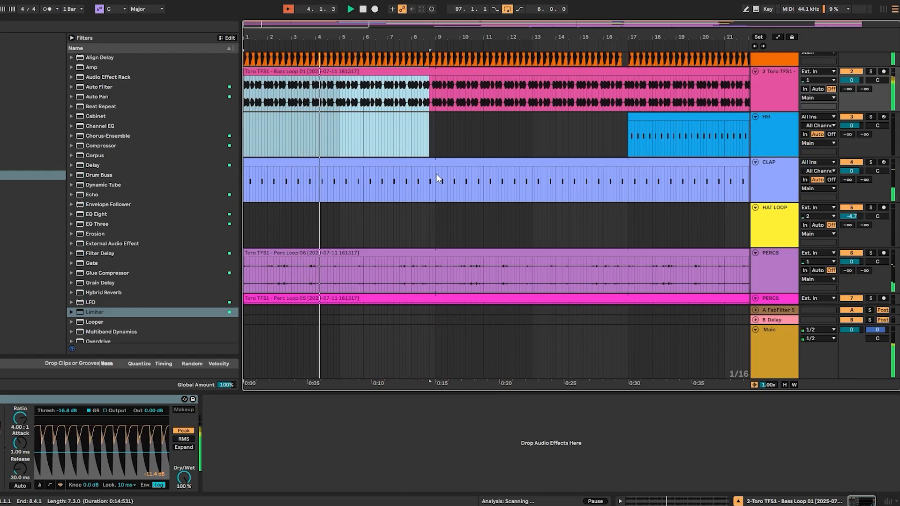
{"action": "scroll", "coordinate": [441, 94], "scroll_direction": "up", "scroll_amount": 3}
{"action": "left_click_drag", "start_coordinate": [428, 75], "coordinate": [435, 76]}
{"action": "key", "text": "ctrl+e"}
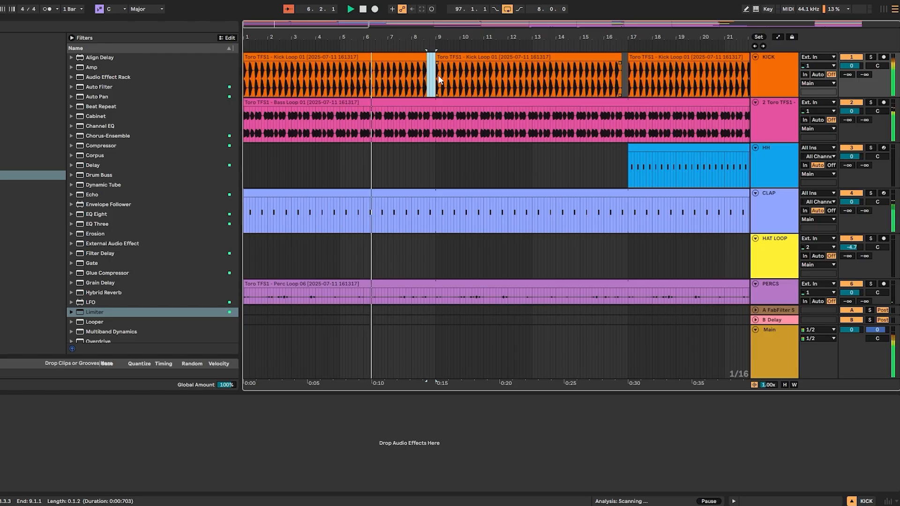
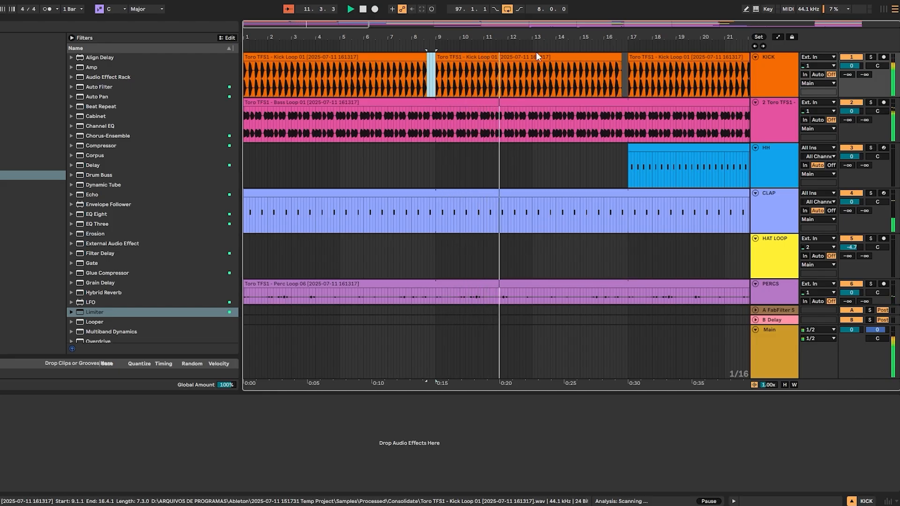
- Stop playback, open the CLAP clip's notes for bar 14 and set the note grid to a fixed 1/16
{"action": "left_click_drag", "start_coordinate": [543, 33], "coordinate": [532, 37]}
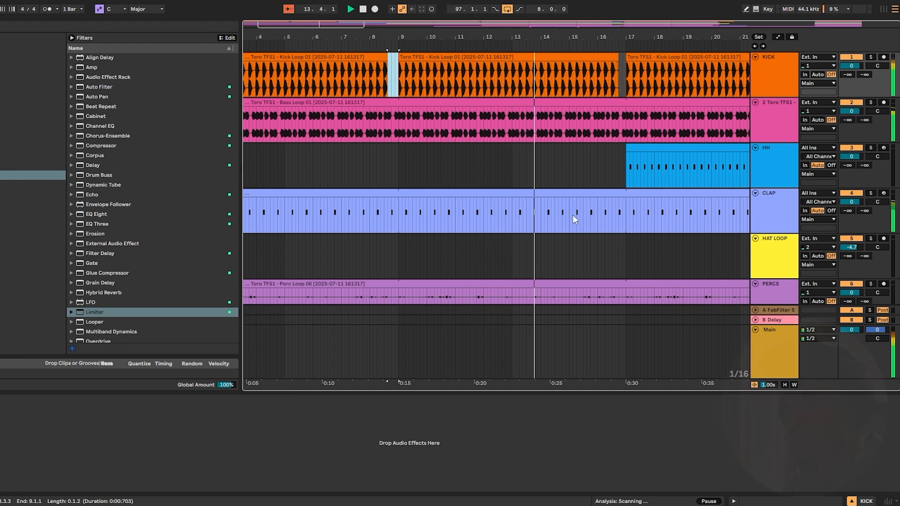
{"action": "key", "text": "space"}
{"action": "left_click", "coordinate": [542, 212]}
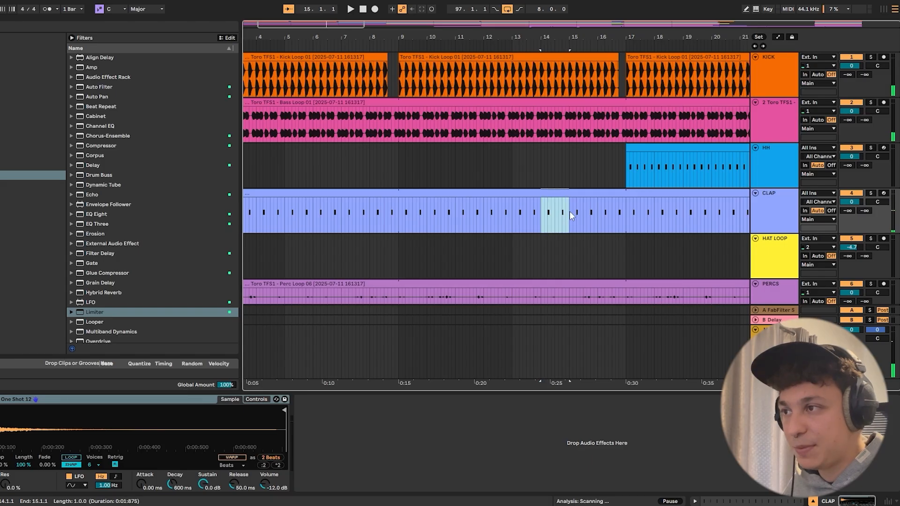
{"action": "double_click", "coordinate": [559, 193]}
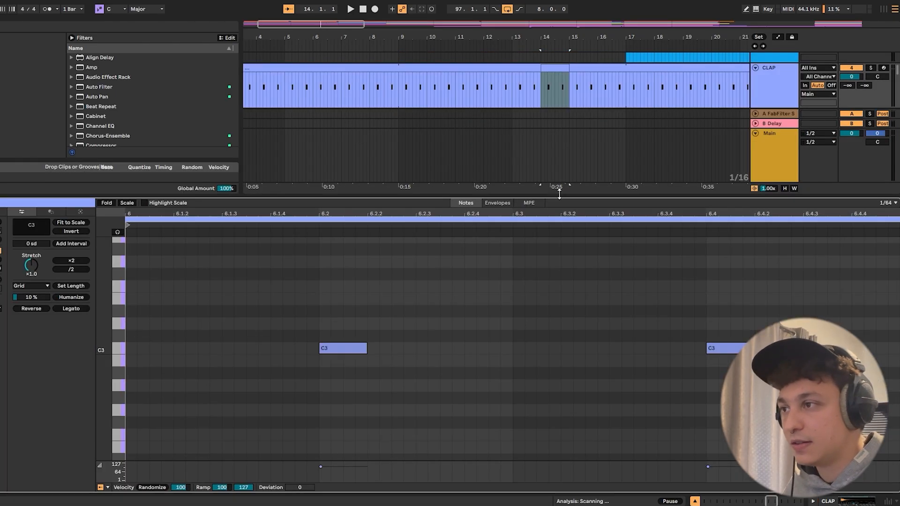
{"action": "right_click", "coordinate": [537, 303]}
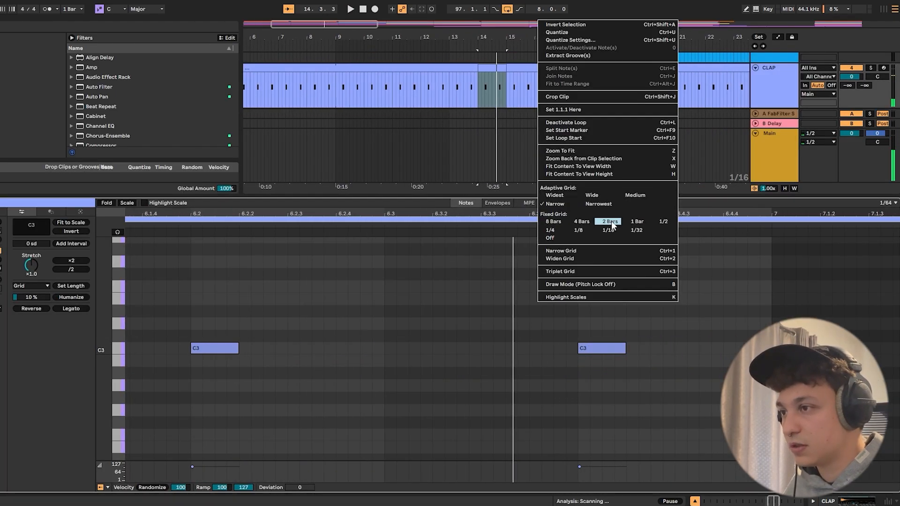
{"action": "left_click", "coordinate": [610, 230]}
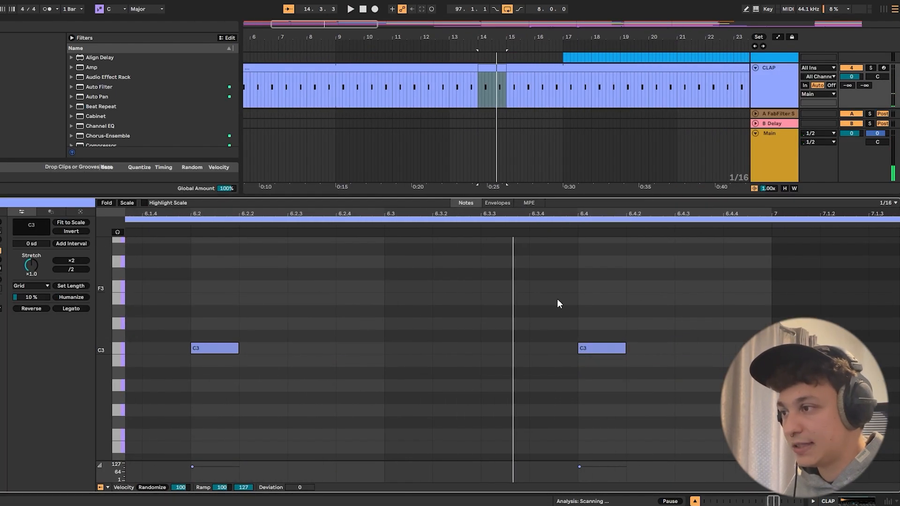
- Add C3 clap notes at 6.3.3 and 6.4.4 in the clip, play the fill and close the note editor
{"action": "double_click", "coordinate": [495, 348]}
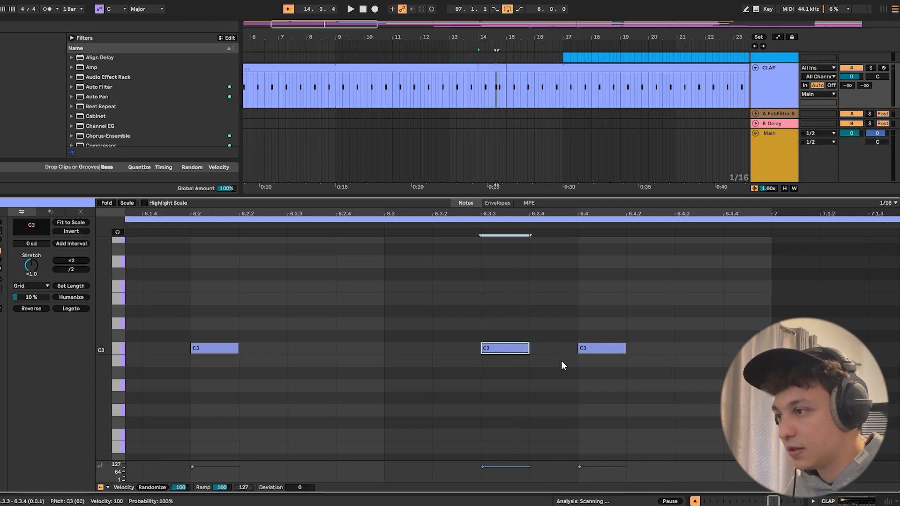
{"action": "key", "text": "space"}
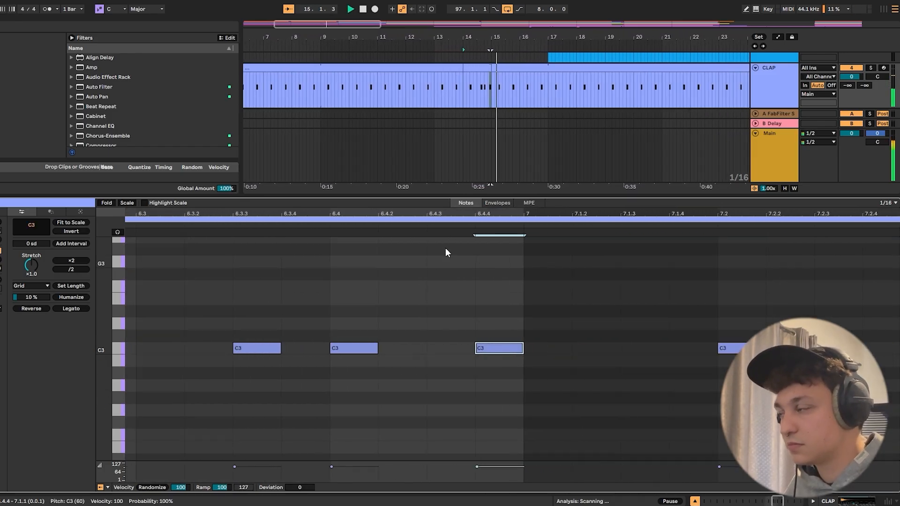
{"action": "key", "text": "ctrl+alt+l"}
{"action": "scroll", "coordinate": [518, 185], "scroll_direction": "up", "scroll_amount": 5}
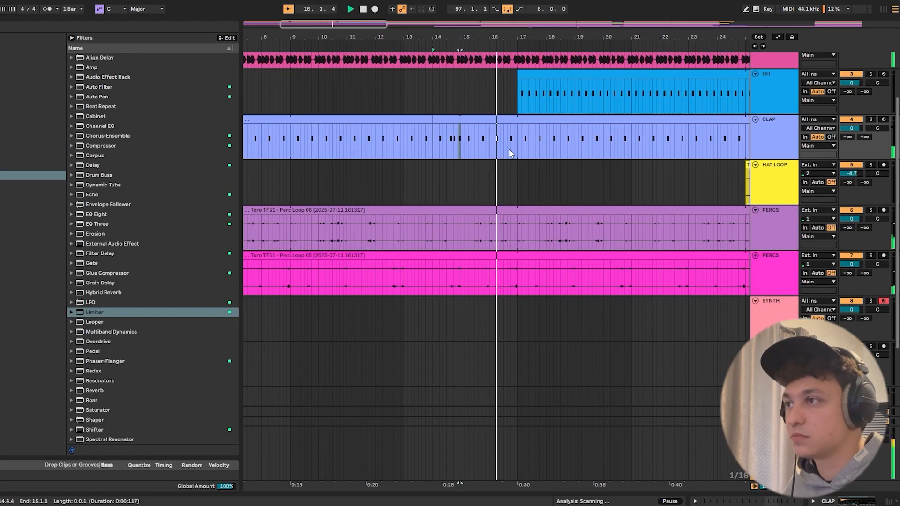
{"action": "scroll", "coordinate": [508, 148], "scroll_direction": "up", "scroll_amount": 2}
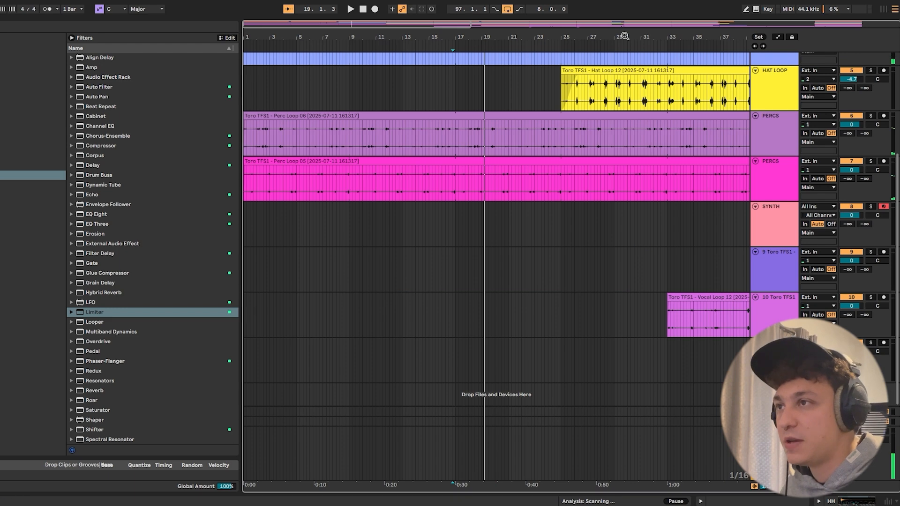
- Copy the short reversed vocal slice before bar 53 to 16.3.3 on the Vocal Loop 12 track and play from bar 16
{"action": "scroll", "coordinate": [450, 140], "scroll_direction": "right", "scroll_amount": 10}
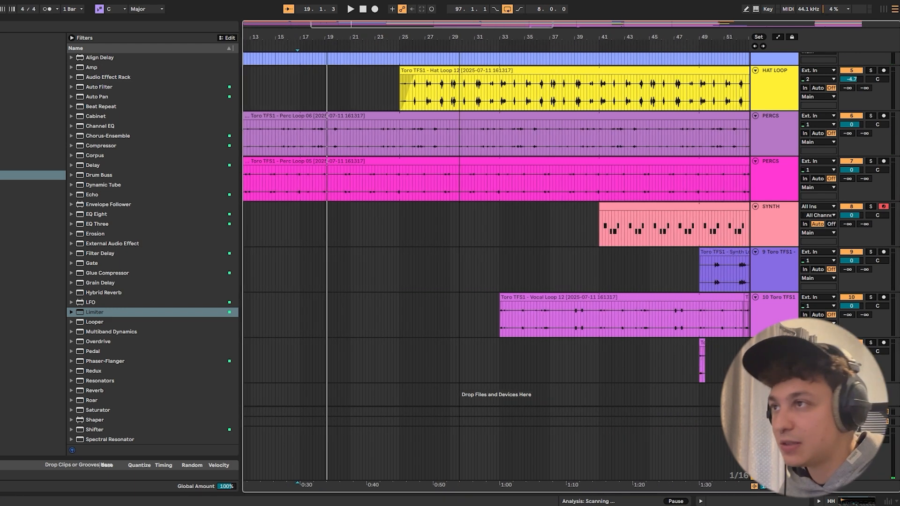
{"action": "left_click", "coordinate": [635, 296]}
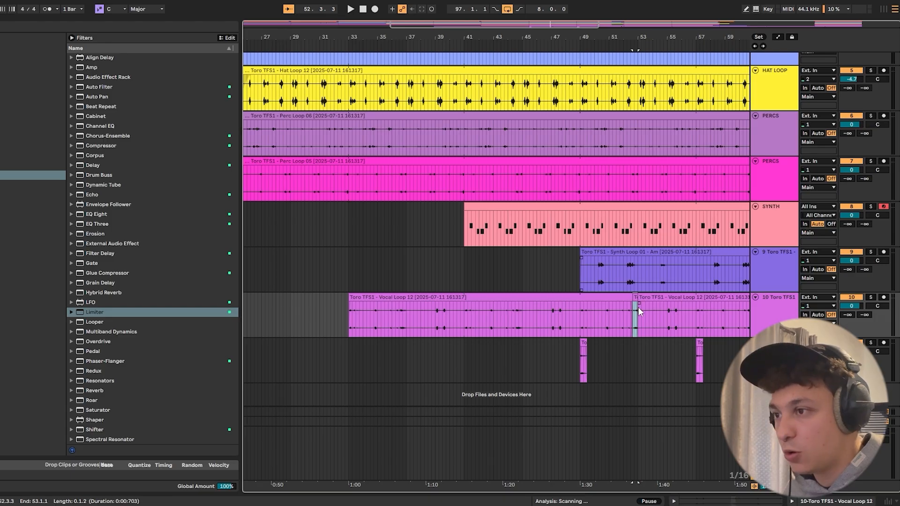
{"action": "left_click_drag", "start_coordinate": [553, 25], "coordinate": [467, 311]}
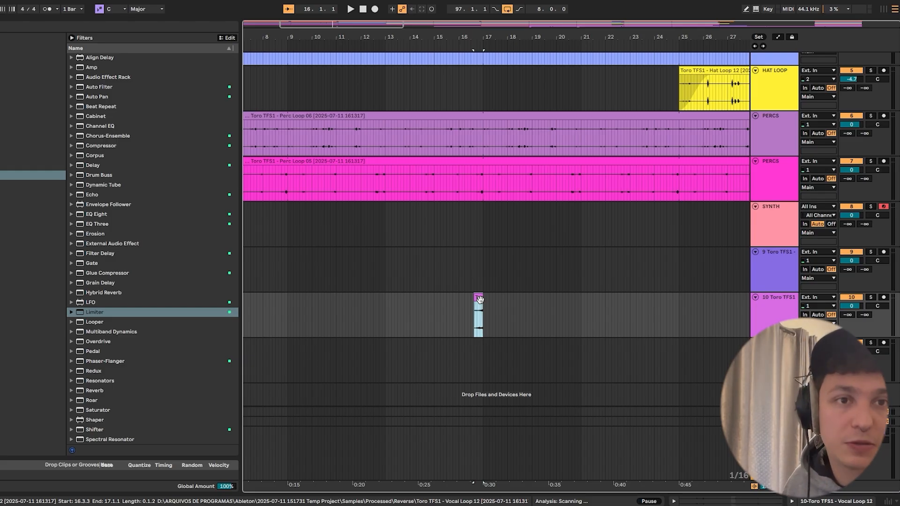
{"action": "left_click_drag", "start_coordinate": [475, 34], "coordinate": [483, 315]}
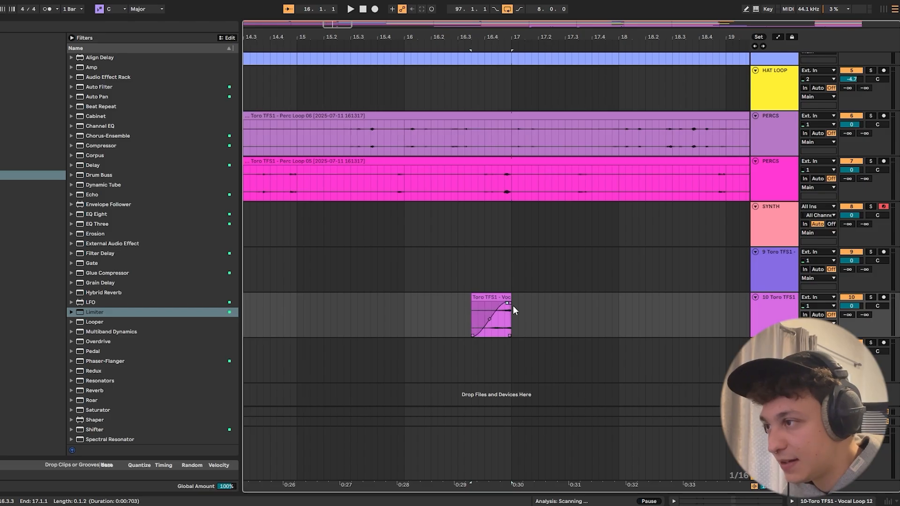
{"action": "left_click", "coordinate": [403, 303]}
{"action": "key", "text": "space"}
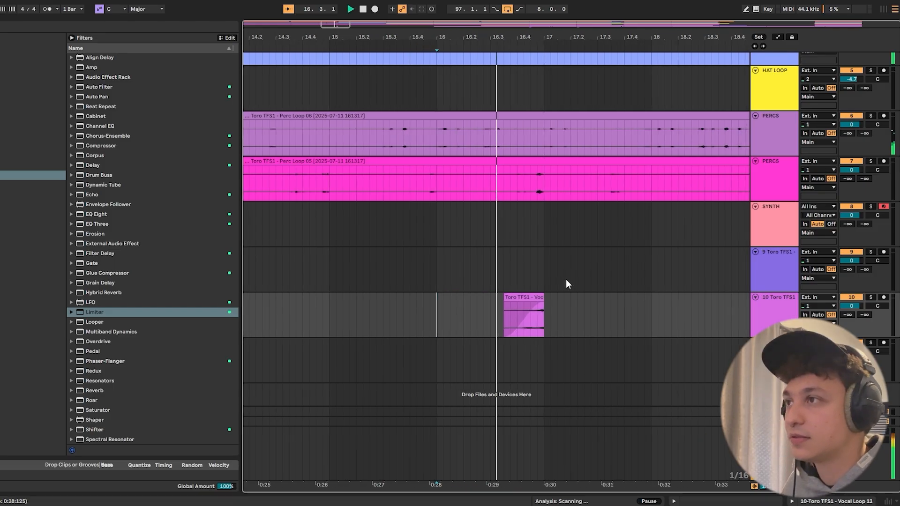
- Extend the start of the Synth Loop 01 clip back to bar 17, then stop playback
{"action": "left_click_drag", "start_coordinate": [466, 37], "coordinate": [343, 1]}
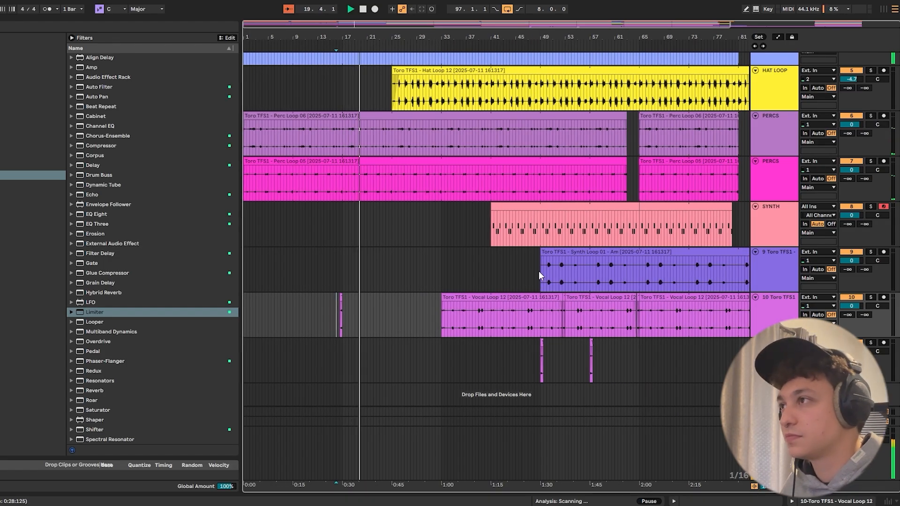
{"action": "left_click_drag", "start_coordinate": [543, 252], "coordinate": [343, 271]}
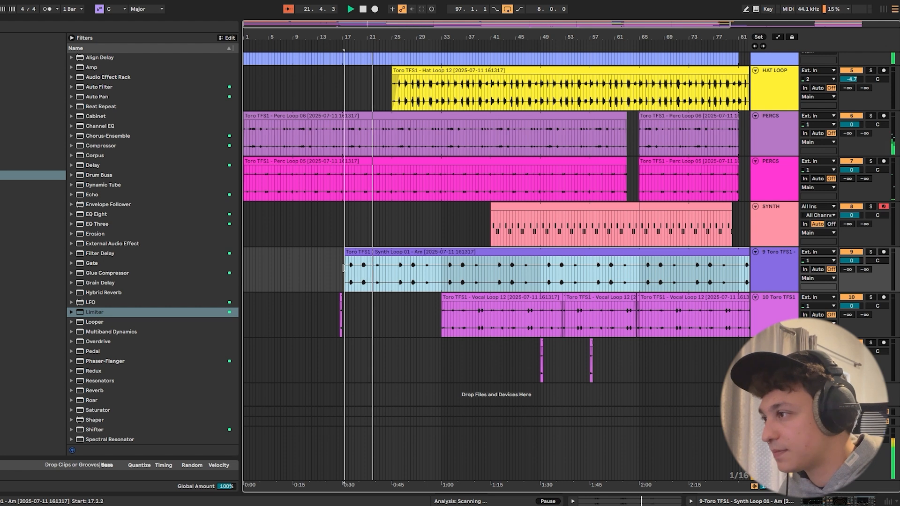
{"action": "key", "text": "space"}
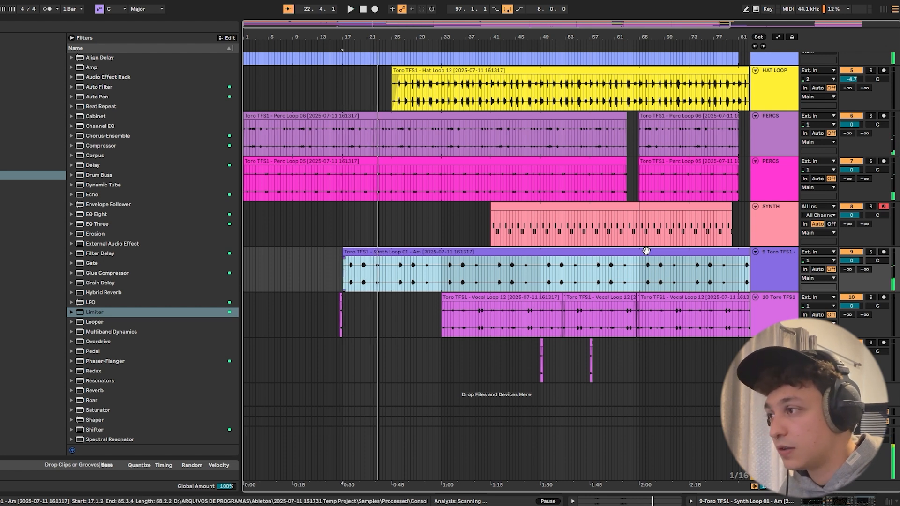
- Show the Synth Loop 01 track's Auto Filter Frequency automation, play from bar 17 and add an early breakpoint at 246 Hz
{"action": "double_click", "coordinate": [767, 267]}
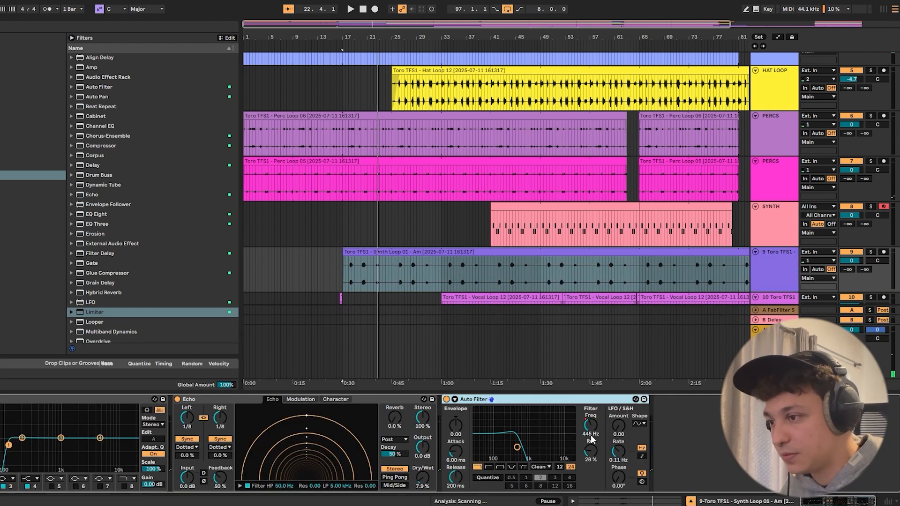
{"action": "key", "text": "a"}
{"action": "scroll", "coordinate": [530, 261], "scroll_direction": "down", "scroll_amount": 3}
{"action": "left_click_drag", "start_coordinate": [539, 259], "coordinate": [487, 270]}
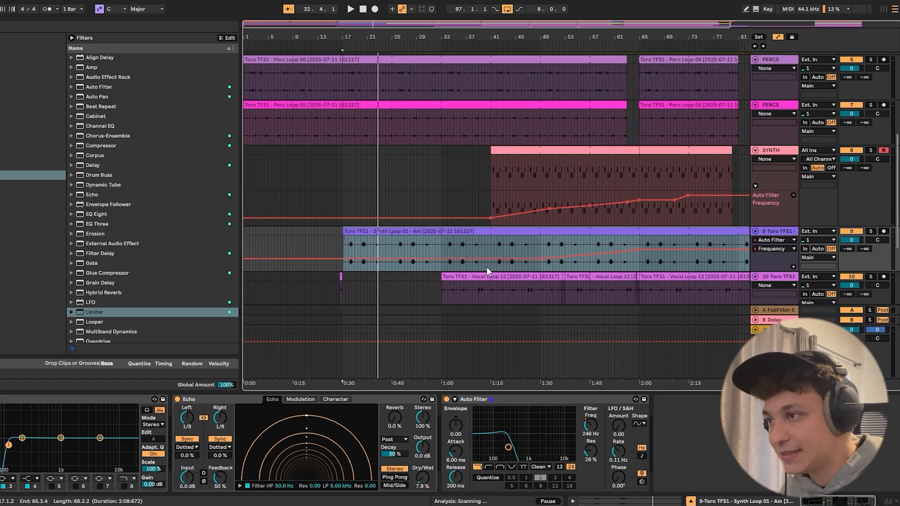
{"action": "left_click", "coordinate": [342, 259]}
{"action": "key", "text": "space"}
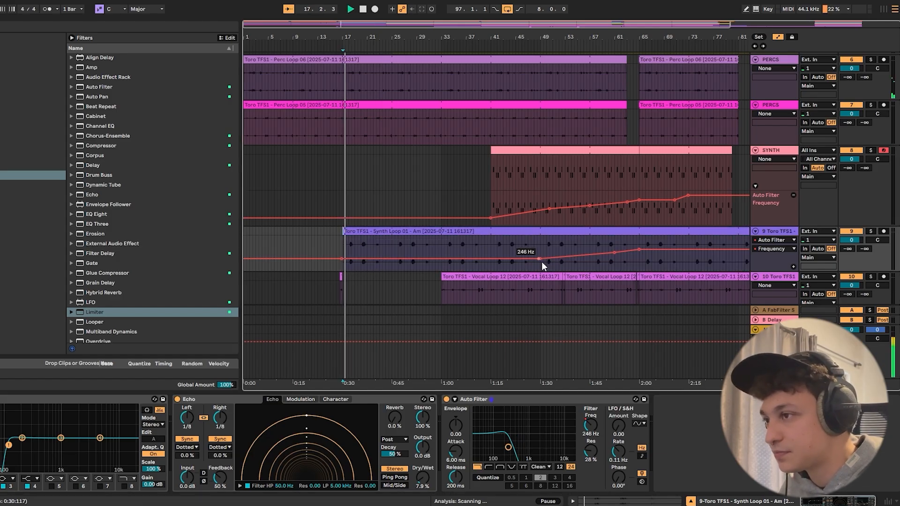
{"action": "left_click_drag", "start_coordinate": [412, 259], "coordinate": [402, 263]}
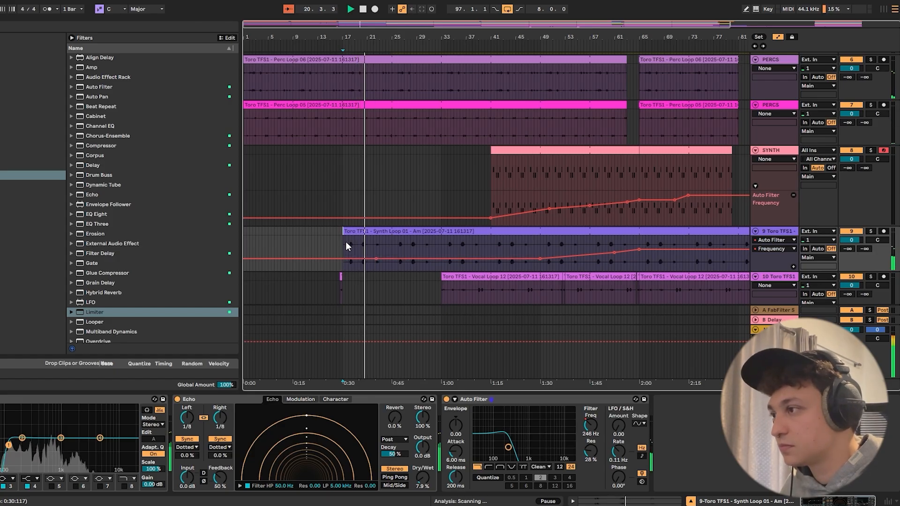
- Trim the start of the Synth Loop 01 clip to bar 25 and check its filter automation
{"action": "key", "text": "a"}
{"action": "left_click_drag", "start_coordinate": [345, 232], "coordinate": [391, 241]}
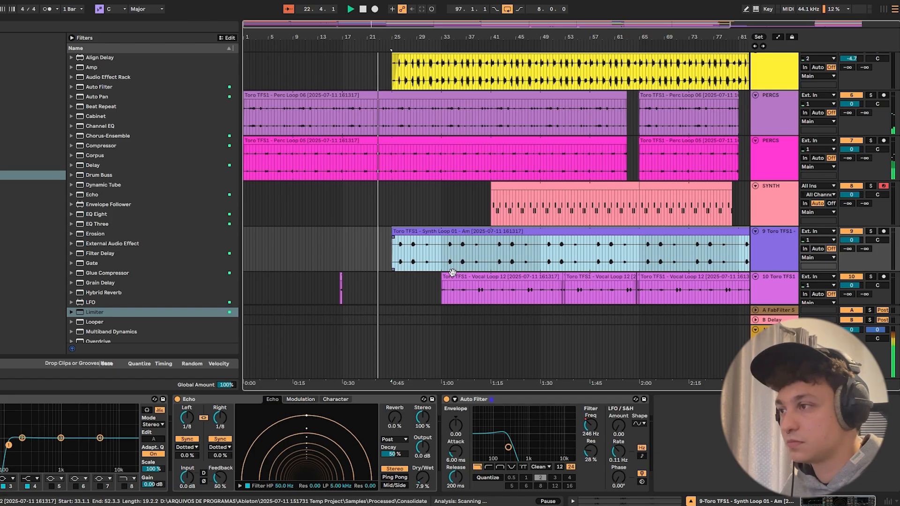
{"action": "key", "text": "a"}
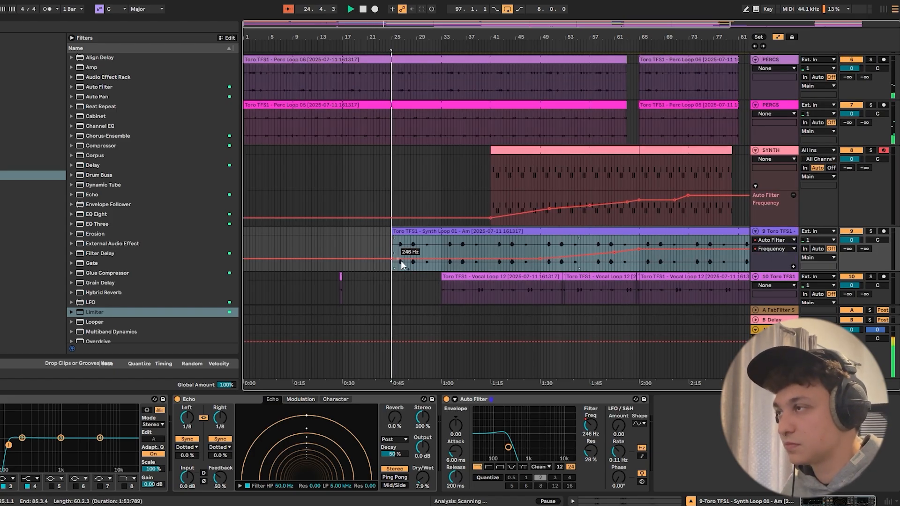
{"action": "key", "text": "a"}
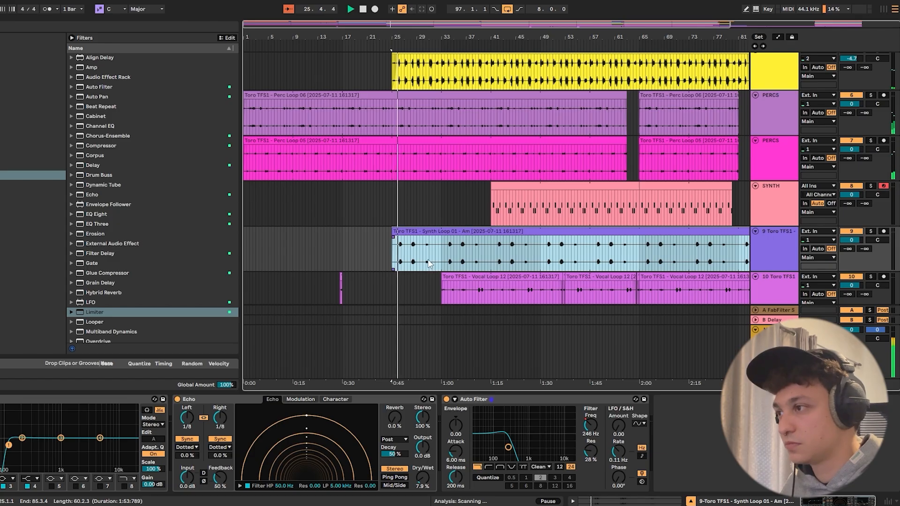
- Add a slightly raised Auto Filter Frequency breakpoint at bar 33 on the Synth Loop 01 track and remove the breakpoint at bar 49
{"action": "key", "text": "a"}
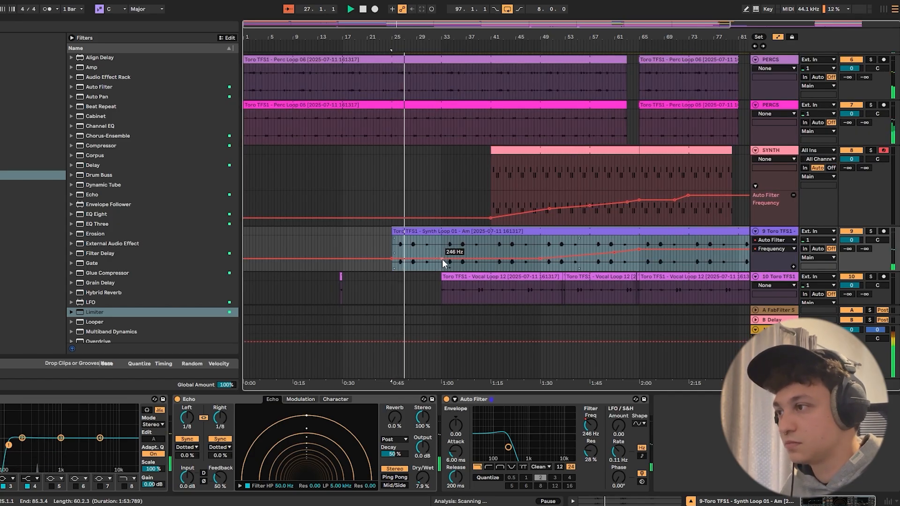
{"action": "left_click", "coordinate": [442, 259]}
{"action": "left_click_drag", "start_coordinate": [443, 258], "coordinate": [442, 258]}
{"action": "left_click", "coordinate": [539, 259]}
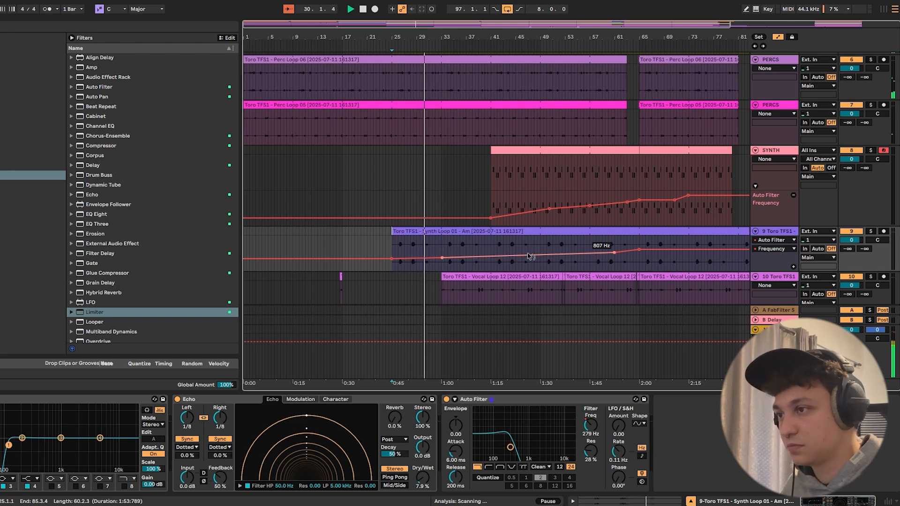
{"action": "key", "text": "a"}
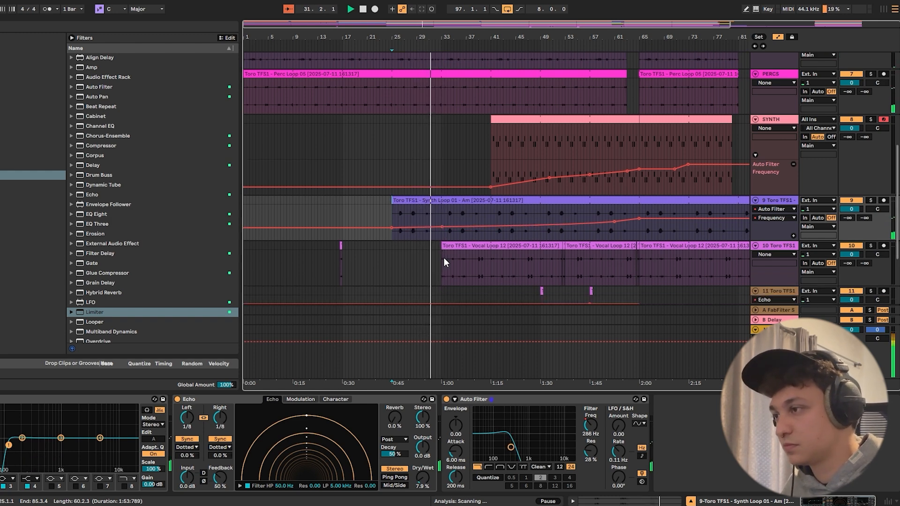
- Play the transition into bar 33 and examine the CLAP notes and the synth and vocal tracks around it
{"action": "scroll", "coordinate": [461, 197], "scroll_direction": "up", "scroll_amount": 2}
{"action": "scroll", "coordinate": [459, 197], "scroll_direction": "up", "scroll_amount": 4}
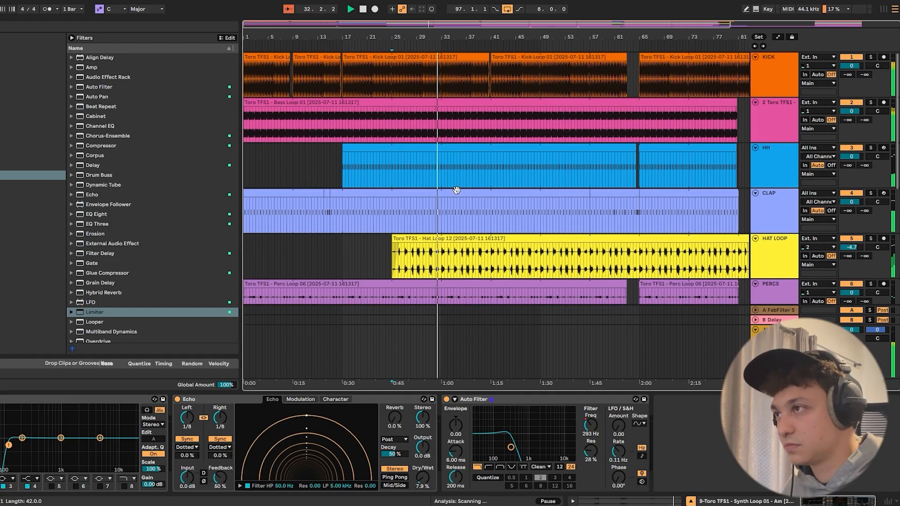
{"action": "key", "text": "plus"}
{"action": "key", "text": "plus"}
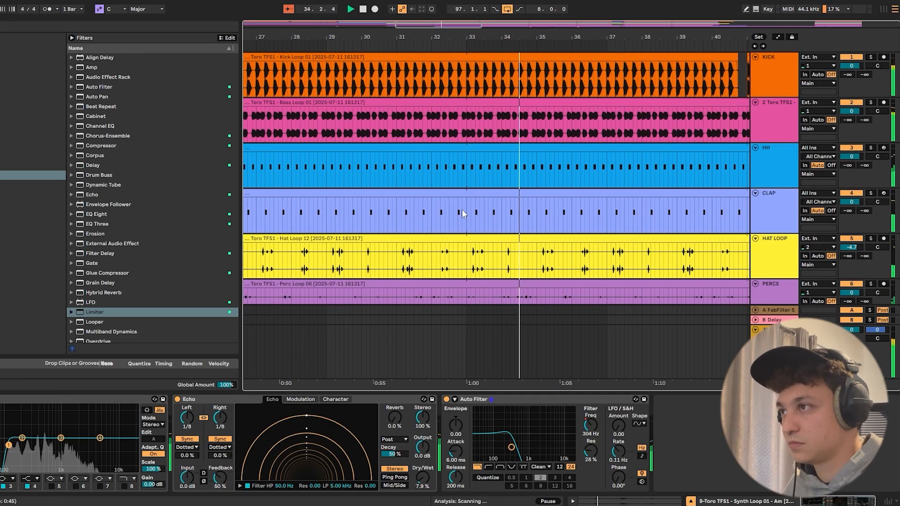
{"action": "left_click_drag", "start_coordinate": [459, 39], "coordinate": [461, 54]}
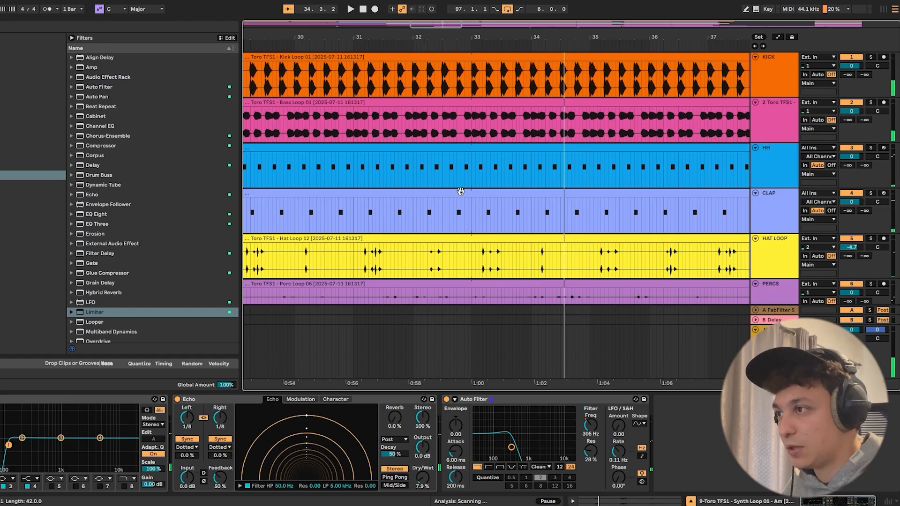
{"action": "left_click", "coordinate": [458, 216]}
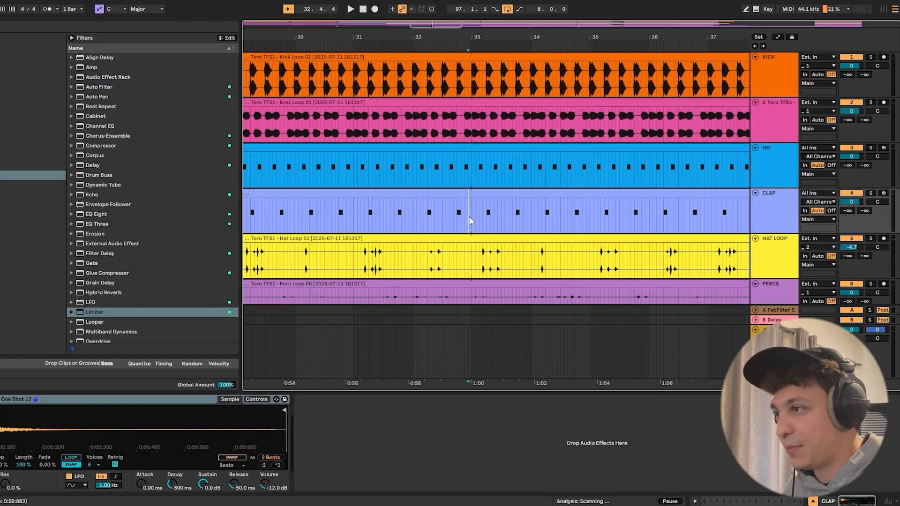
{"action": "left_click", "coordinate": [385, 218]}
{"action": "scroll", "coordinate": [402, 206], "scroll_direction": "down", "scroll_amount": 1}
{"action": "scroll", "coordinate": [402, 204], "scroll_direction": "down", "scroll_amount": 15}
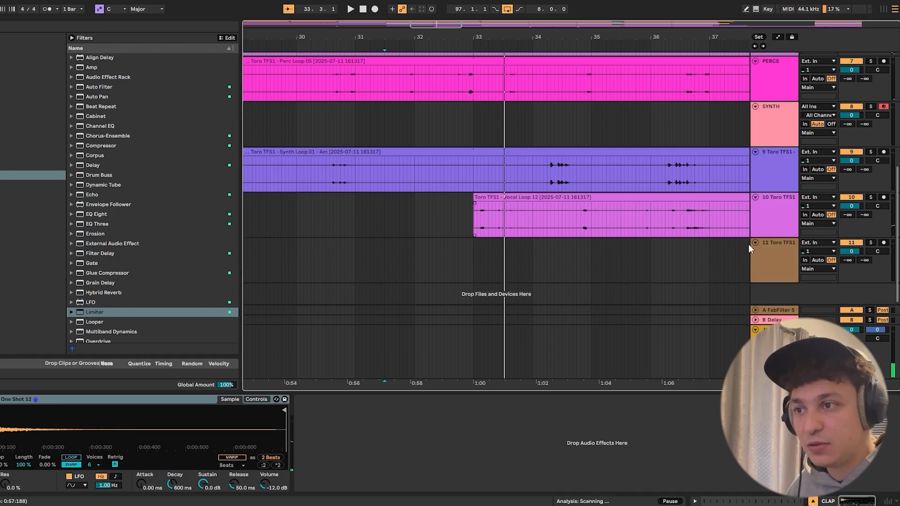
- Insert an audio track below the Vocal Loop 12 track and open the FX's folder of the Toro TFS1 Sample Pack
{"action": "left_click", "coordinate": [764, 227]}
{"action": "key", "text": "ctrl+t"}
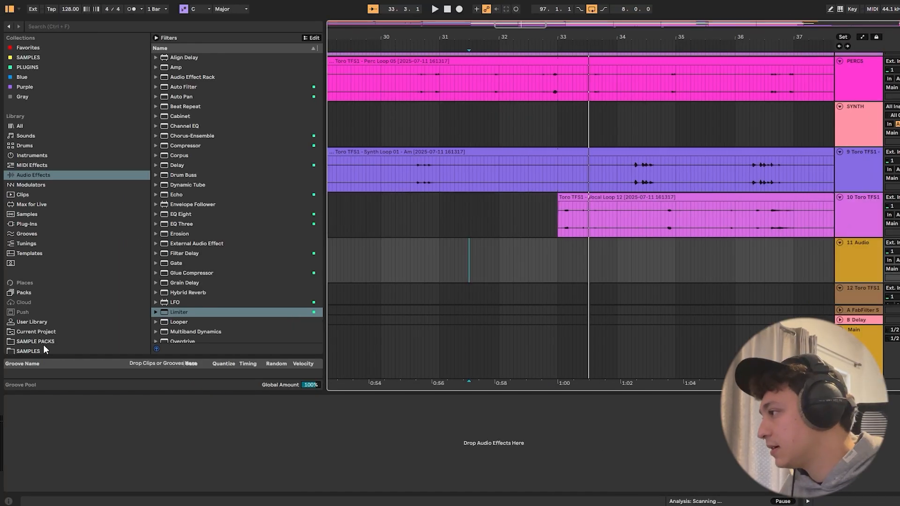
{"action": "scroll", "coordinate": [43, 347], "scroll_direction": "down", "scroll_amount": 2}
{"action": "left_click", "coordinate": [40, 328]}
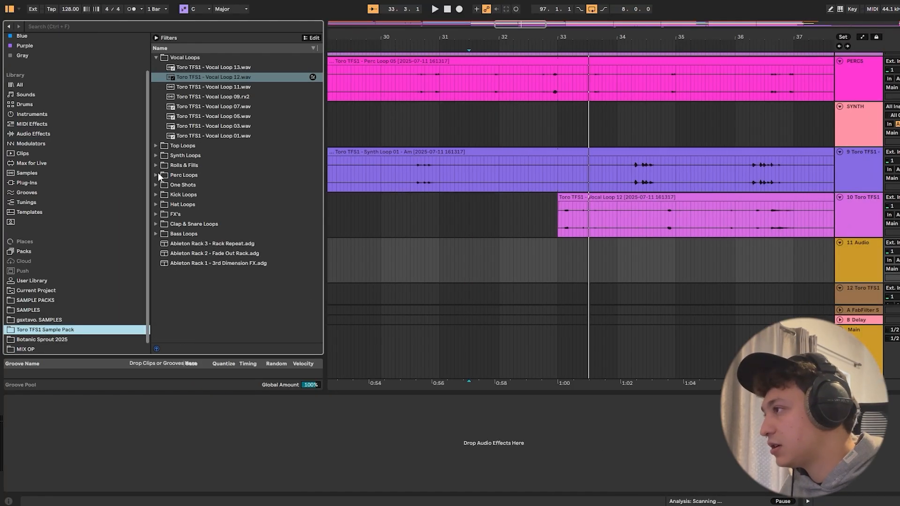
{"action": "left_click", "coordinate": [155, 214]}
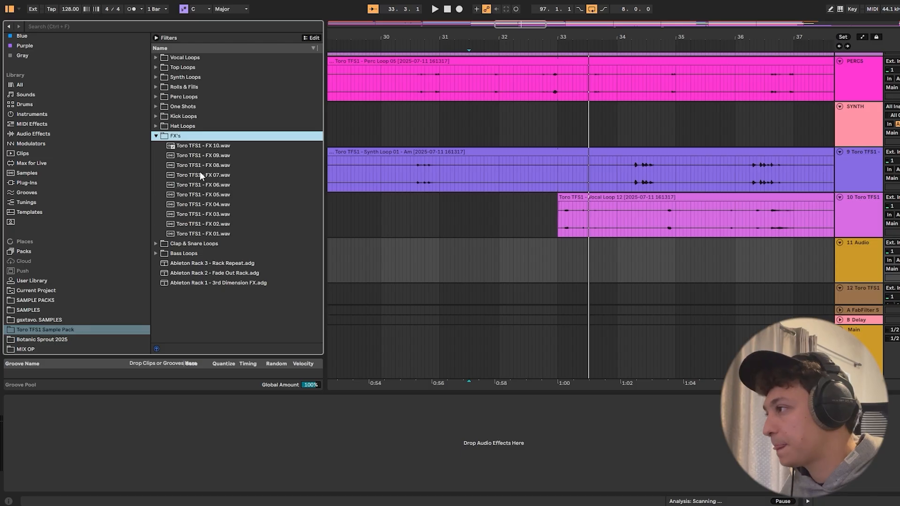
- Audition the samples in the FX's folder one after another, from FX 10 down to FX 01
{"action": "left_click", "coordinate": [209, 148]}
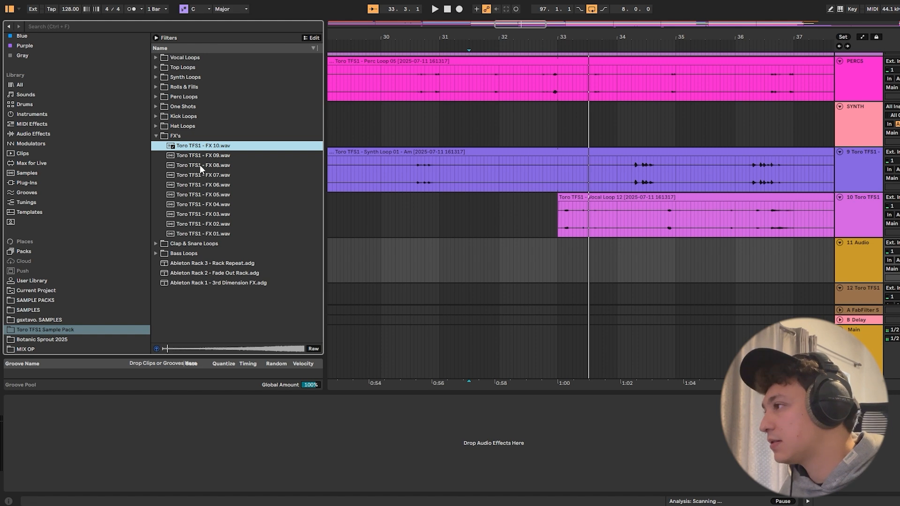
{"action": "key", "text": "Down"}
{"action": "key", "text": "Down"}
{"action": "key", "text": "Down"}
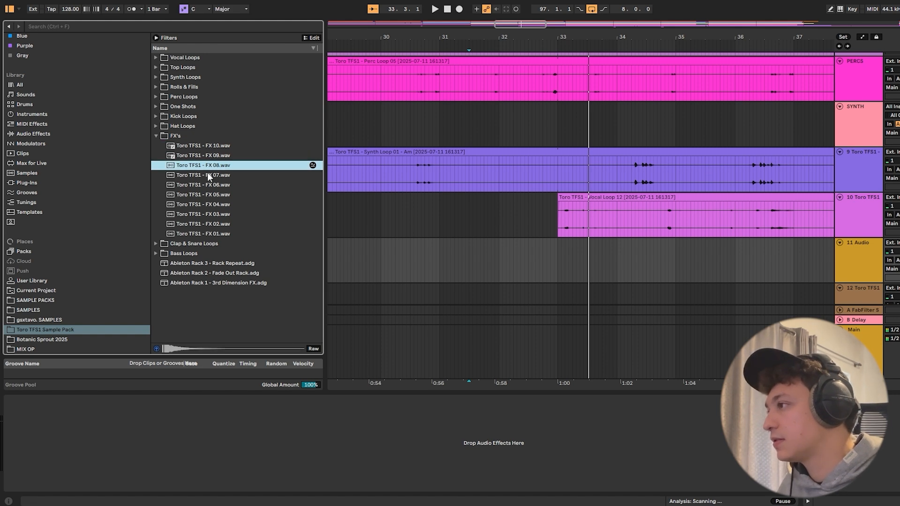
{"action": "key", "text": "Down"}
{"action": "key", "text": "Down"}
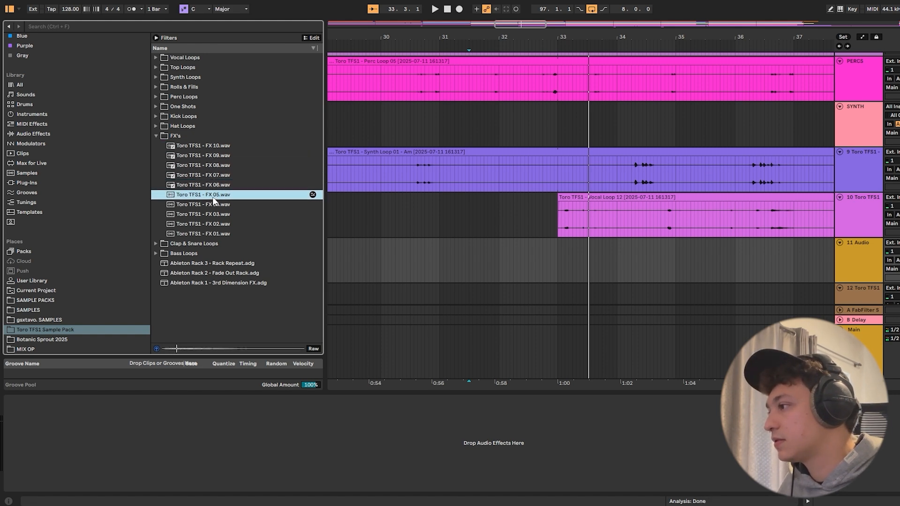
{"action": "left_click", "coordinate": [212, 204]}
{"action": "left_click", "coordinate": [215, 215]}
{"action": "left_click", "coordinate": [217, 224]}
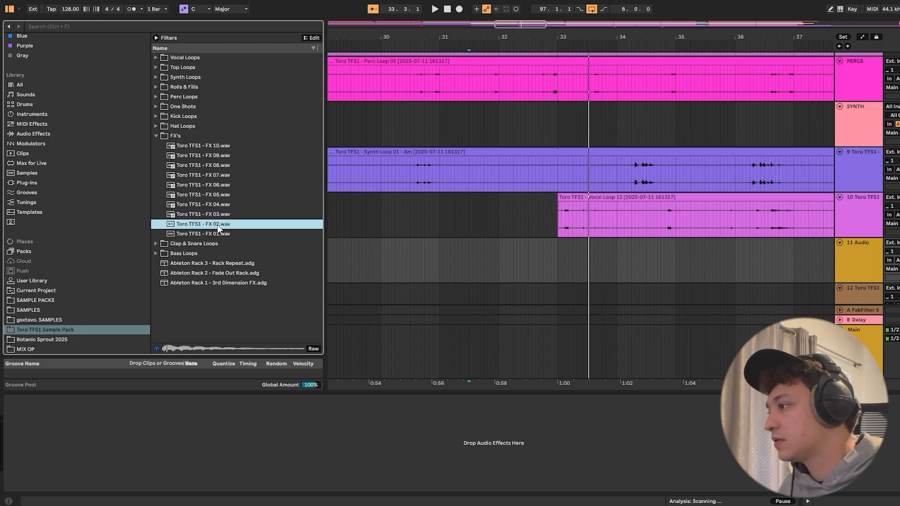
{"action": "left_click", "coordinate": [217, 234]}
- Place Toro TFS1 - FX 09 on the new audio track and trim it to bars 32 to 33 with a curved fade-in
{"action": "left_click", "coordinate": [215, 157]}
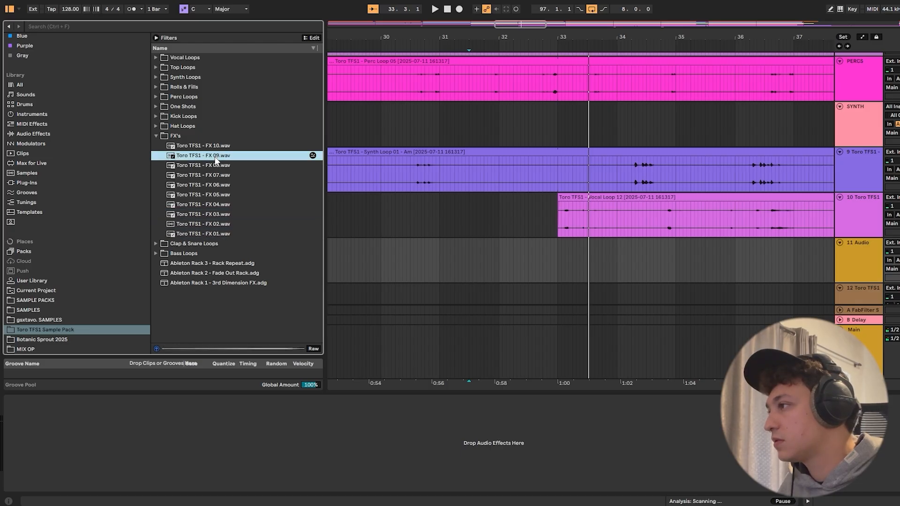
{"action": "left_click_drag", "start_coordinate": [216, 158], "coordinate": [344, 250]}
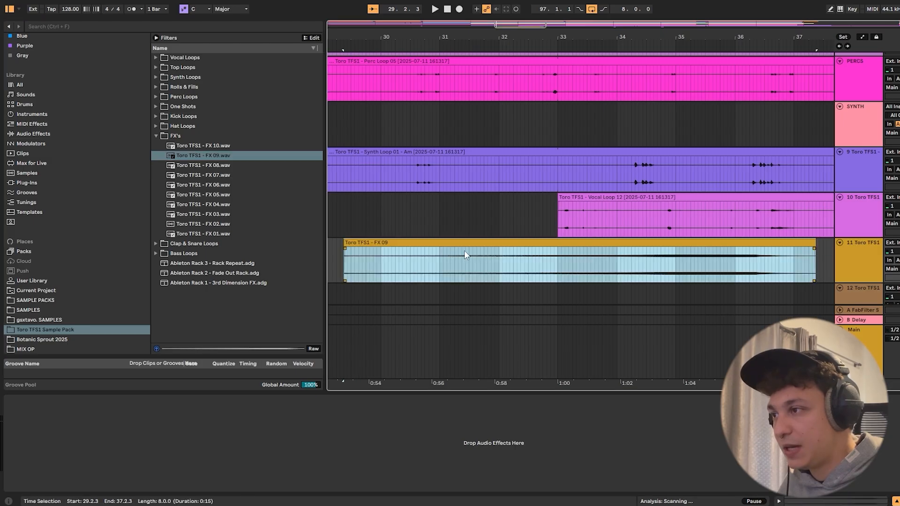
{"action": "left_click", "coordinate": [555, 258]}
{"action": "key", "text": "ctrl+e"}
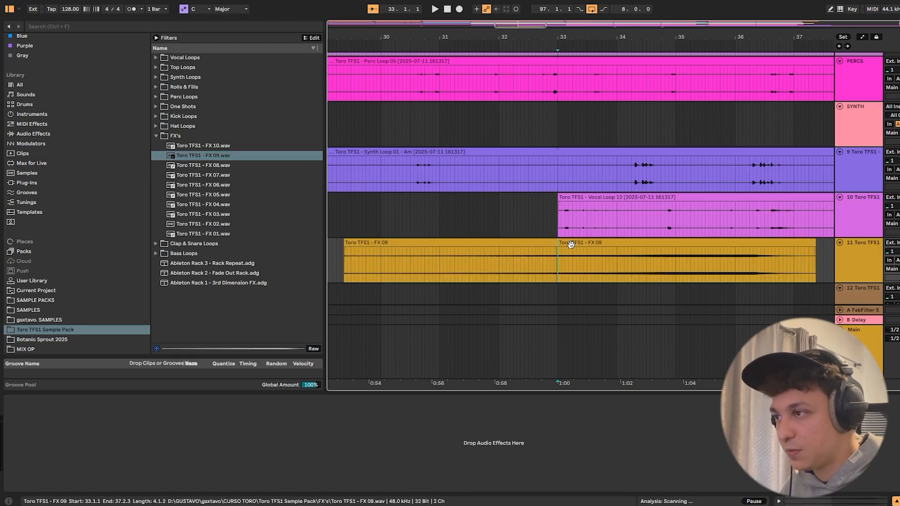
{"action": "left_click", "coordinate": [570, 243]}
{"action": "key", "text": "Delete"}
{"action": "left_click_drag", "start_coordinate": [344, 243], "coordinate": [570, 254]}
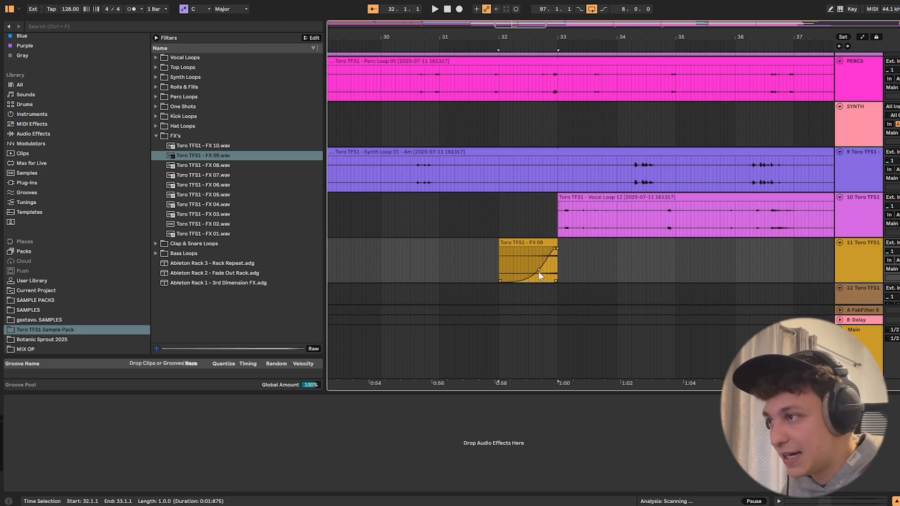
- Play from just before bar 32 to hear the FX 09 riser leading into bar 33
{"action": "left_click", "coordinate": [493, 254]}
{"action": "key", "text": "space"}
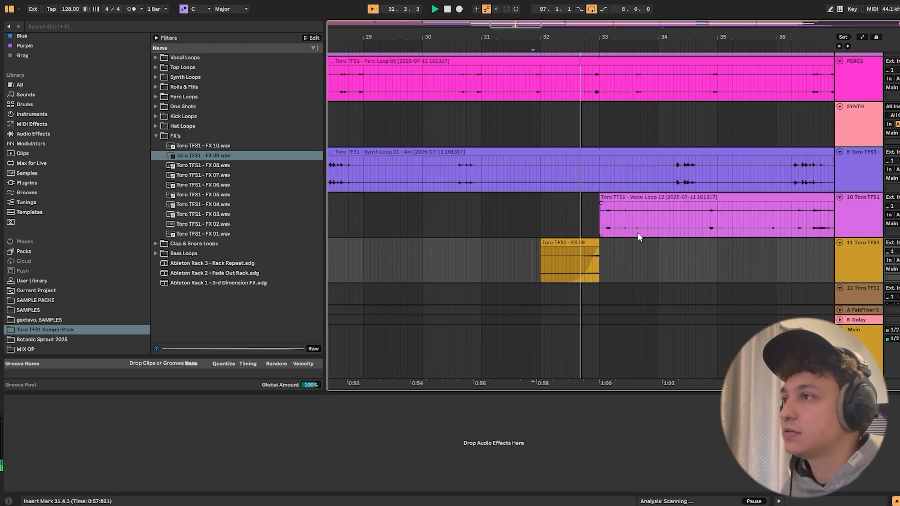
{"action": "left_click_drag", "start_coordinate": [585, 37], "coordinate": [583, 24]}
{"action": "scroll", "coordinate": [577, 99], "scroll_direction": "up", "scroll_amount": 1}
{"action": "key", "text": "space"}
- Clear short gaps in the kick, bass and HH tracks just before bar 33
{"action": "left_click", "coordinate": [405, 157]}
{"action": "scroll", "coordinate": [516, 148], "scroll_direction": "up", "scroll_amount": 2}
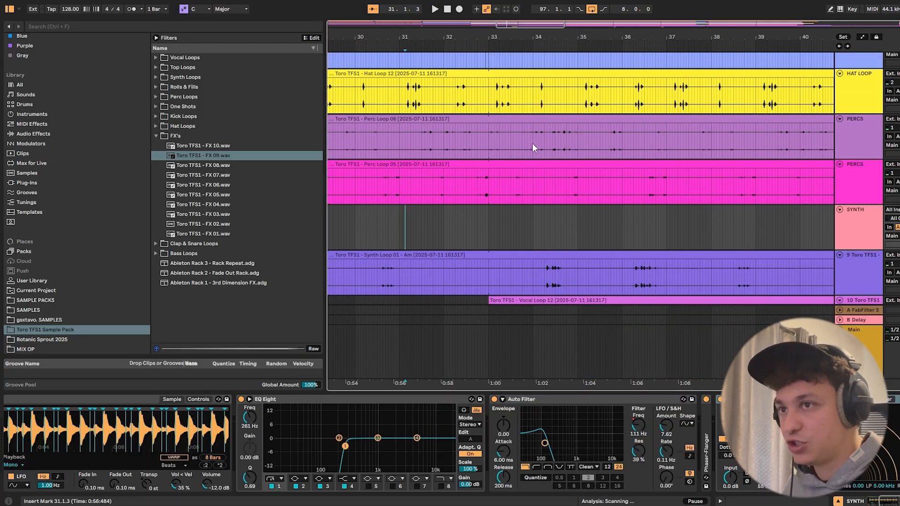
{"action": "scroll", "coordinate": [533, 142], "scroll_direction": "up", "scroll_amount": 5}
{"action": "left_click_drag", "start_coordinate": [463, 82], "coordinate": [489, 124]}
{"action": "key", "text": "Delete"}
{"action": "left_click_drag", "start_coordinate": [478, 169], "coordinate": [485, 171]}
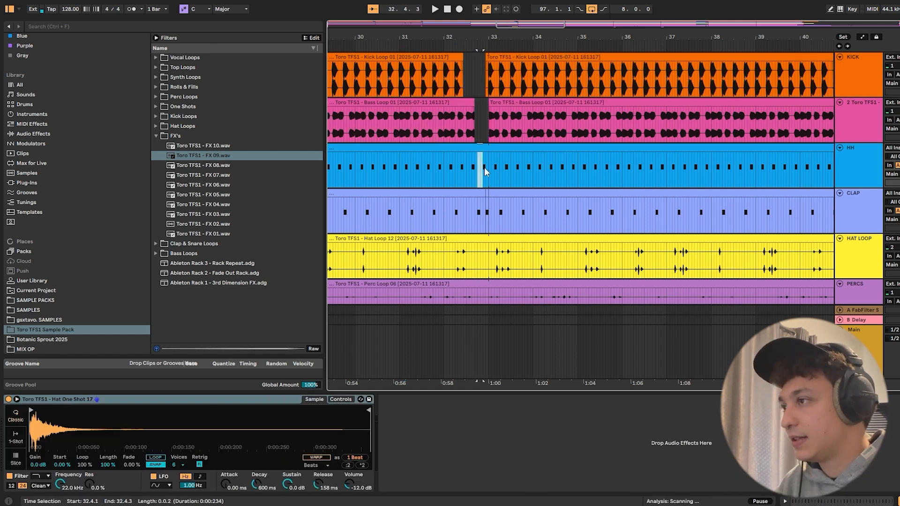
{"action": "key", "text": "Delete"}
- Play from about bar 31 through the transition into bar 33 to check the drum and bass gaps
{"action": "left_click", "coordinate": [400, 168]}
{"action": "key", "text": "space"}
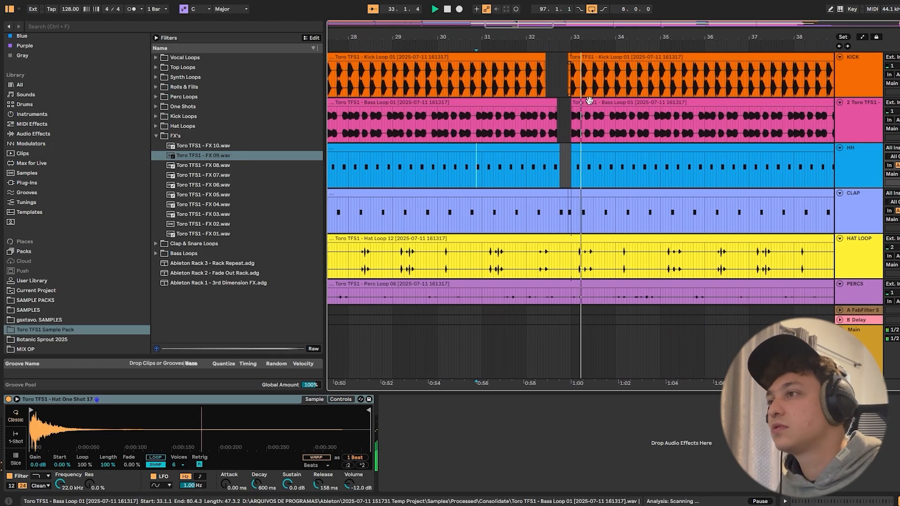
{"action": "left_click", "coordinate": [547, 175]}
{"action": "scroll", "coordinate": [547, 187], "scroll_direction": "down", "scroll_amount": 5}
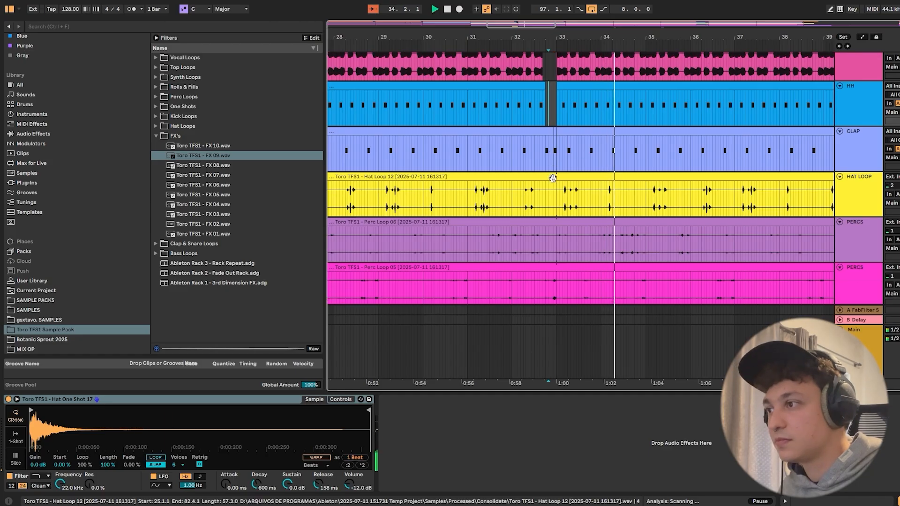
{"action": "scroll", "coordinate": [521, 105], "scroll_direction": "up", "scroll_amount": 5}
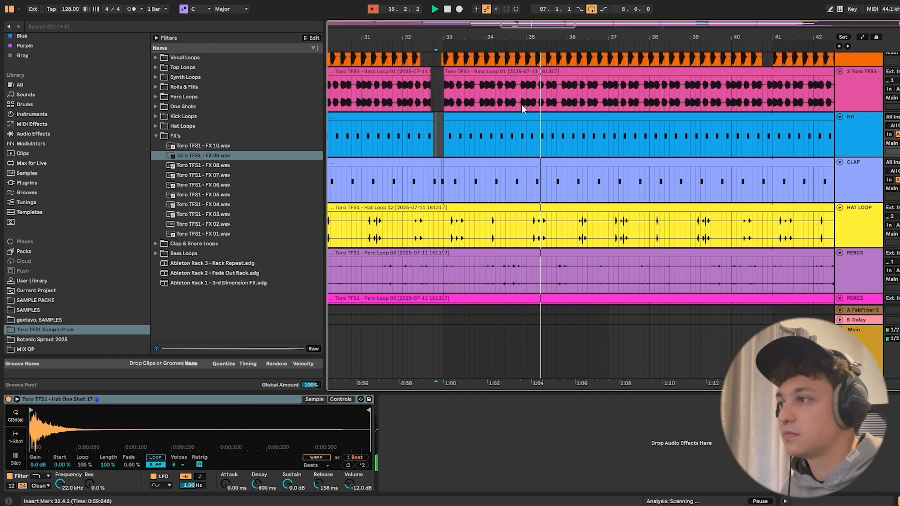
- Hide the device view and follow playback into bar 41, examining the tracks around the SYNTH clip's entry
{"action": "left_click_drag", "start_coordinate": [617, 36], "coordinate": [579, 18]}
{"action": "key", "text": "ctrl+alt+l"}
{"action": "scroll", "coordinate": [630, 372], "scroll_direction": "down", "scroll_amount": 7}
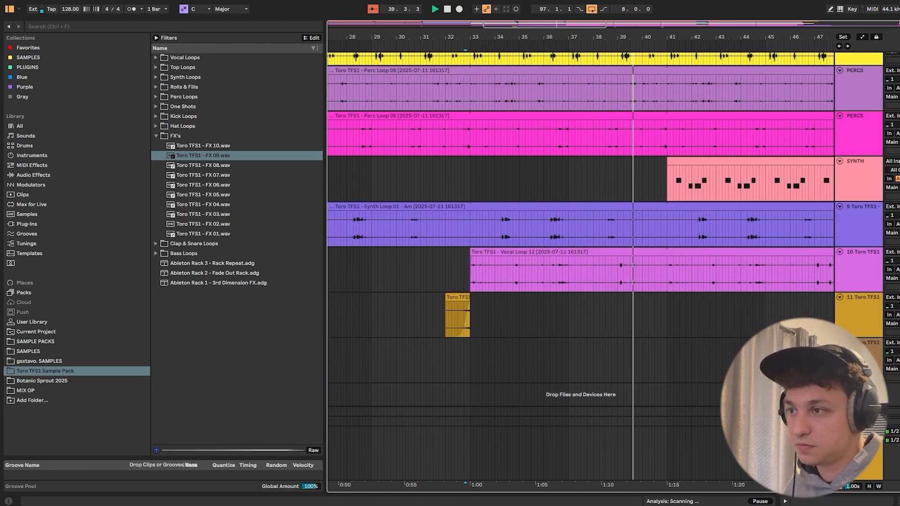
{"action": "left_click", "coordinate": [865, 343]}
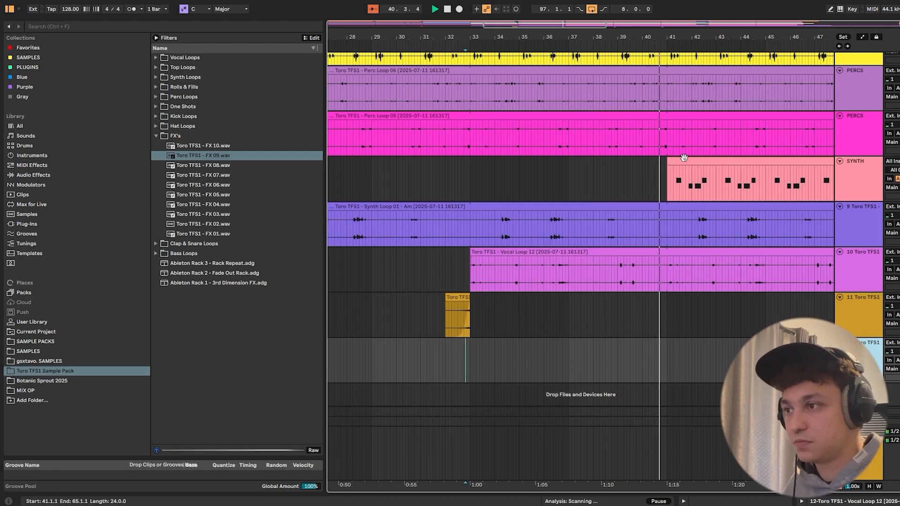
{"action": "left_click_drag", "start_coordinate": [713, 38], "coordinate": [567, 29]}
{"action": "scroll", "coordinate": [589, 83], "scroll_direction": "up", "scroll_amount": 5}
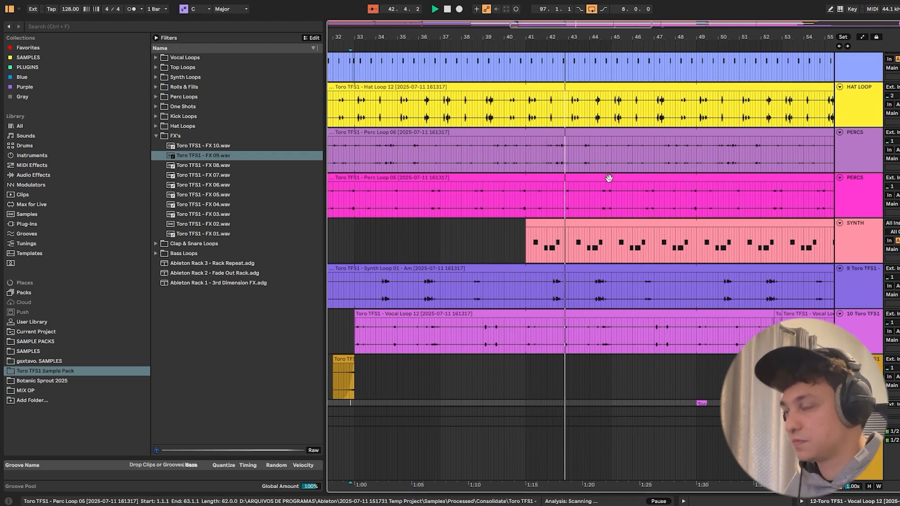
{"action": "scroll", "coordinate": [615, 196], "scroll_direction": "up", "scroll_amount": 1}
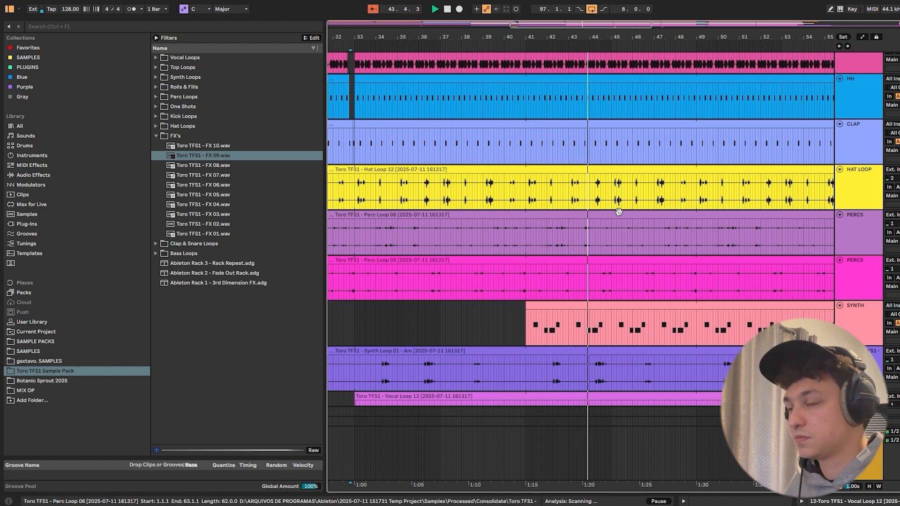
{"action": "scroll", "coordinate": [637, 273], "scroll_direction": "down", "scroll_amount": 3}
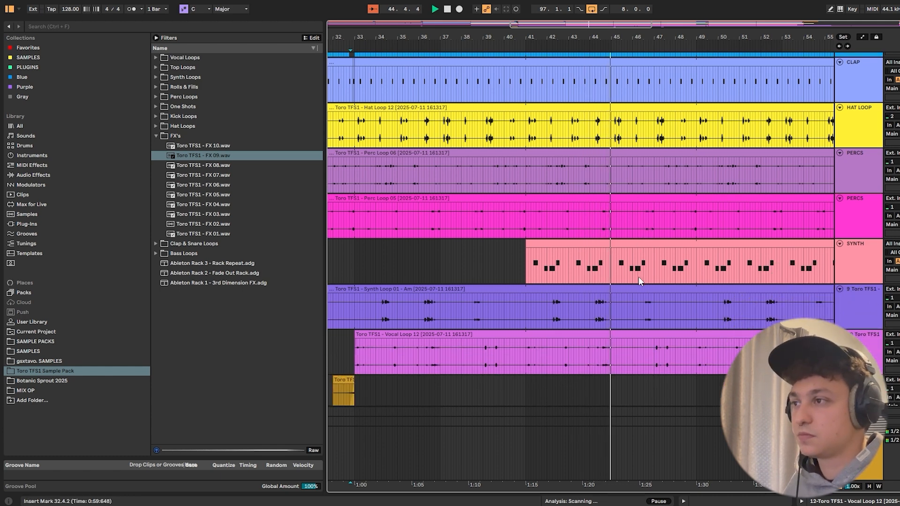
- Examine the SYNTH track's Auto Filter Frequency automation from bar 41 onward while playing from about bar 44
{"action": "key", "text": "a"}
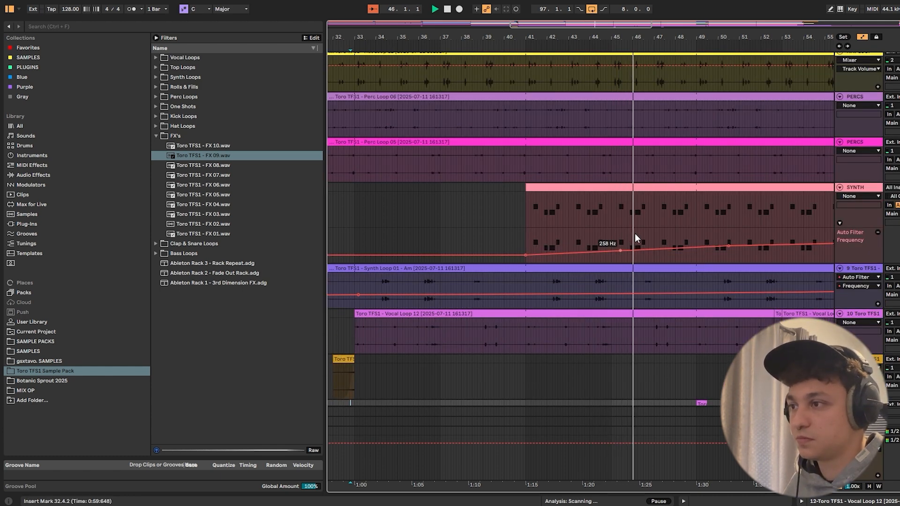
{"action": "left_click", "coordinate": [634, 244]}
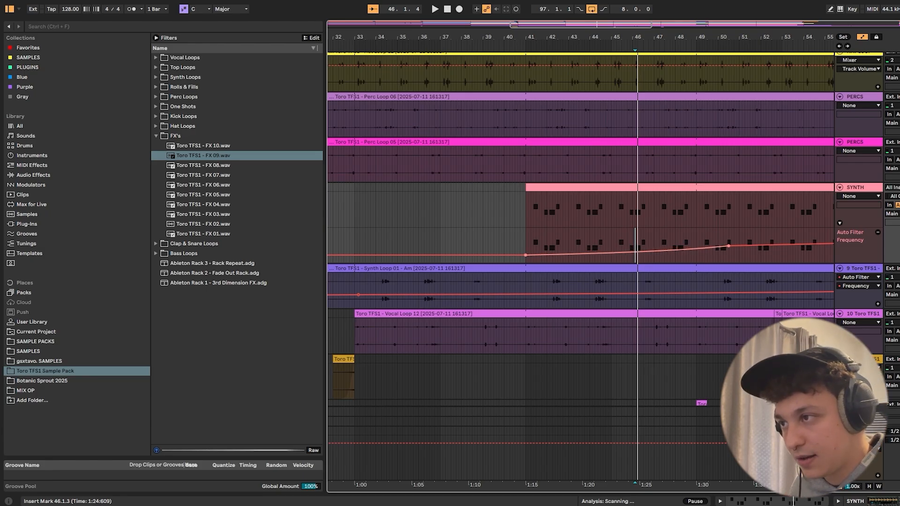
{"action": "left_click", "coordinate": [588, 237]}
{"action": "key", "text": "space"}
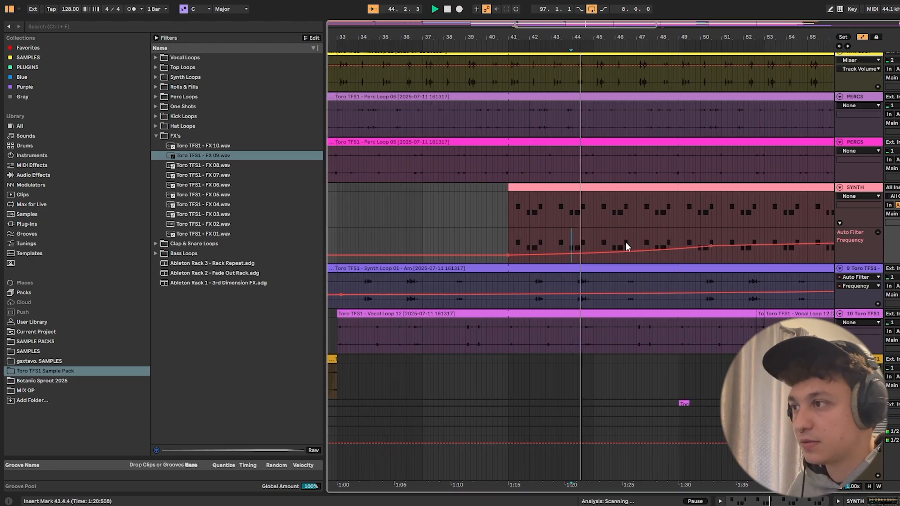
{"action": "key", "text": "a"}
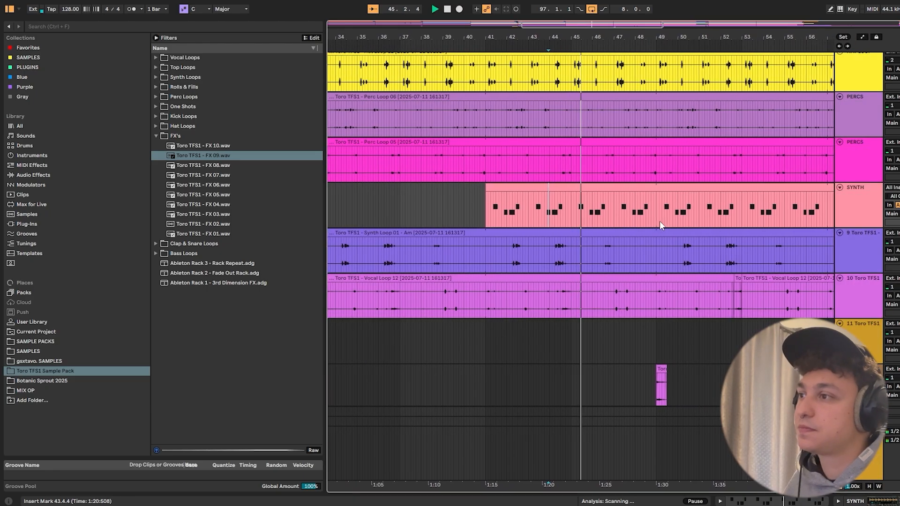
{"action": "scroll", "coordinate": [659, 220], "scroll_direction": "down", "scroll_amount": 1}
{"action": "scroll", "coordinate": [659, 221], "scroll_direction": "up", "scroll_amount": 5}
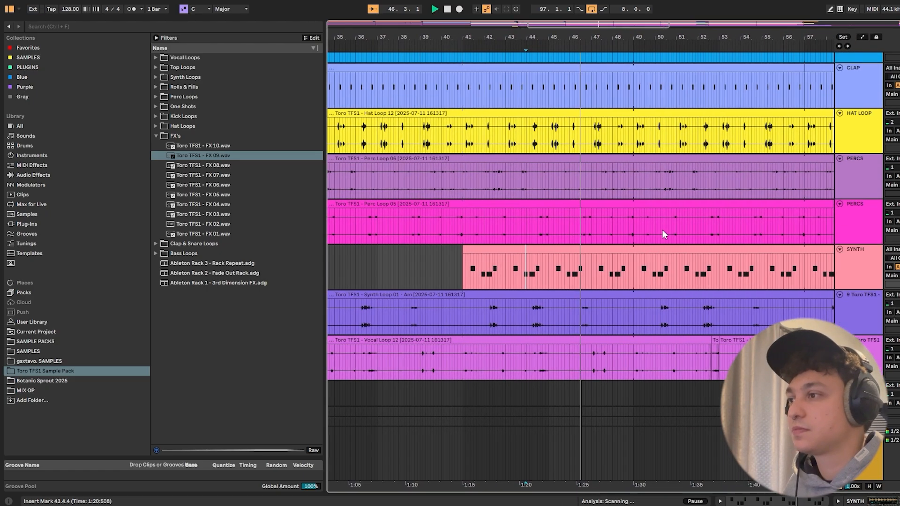
{"action": "key", "text": "a"}
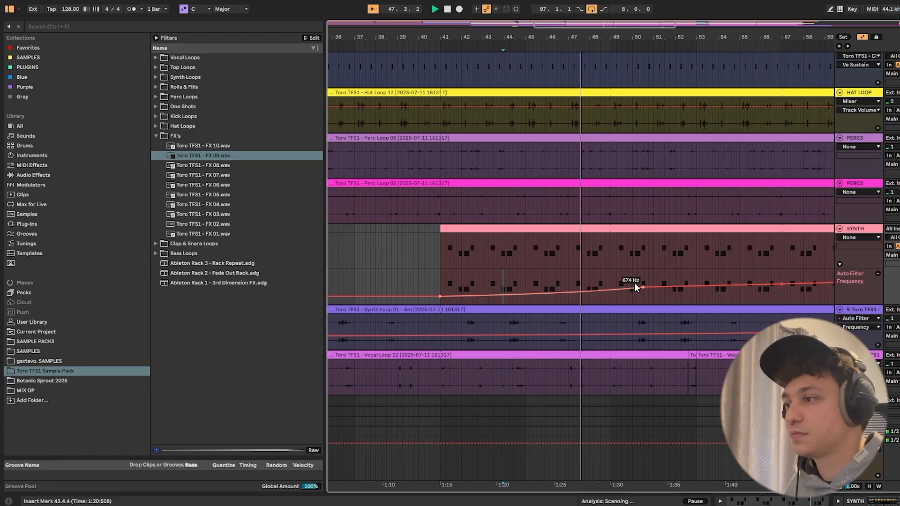
{"action": "key", "text": "a"}
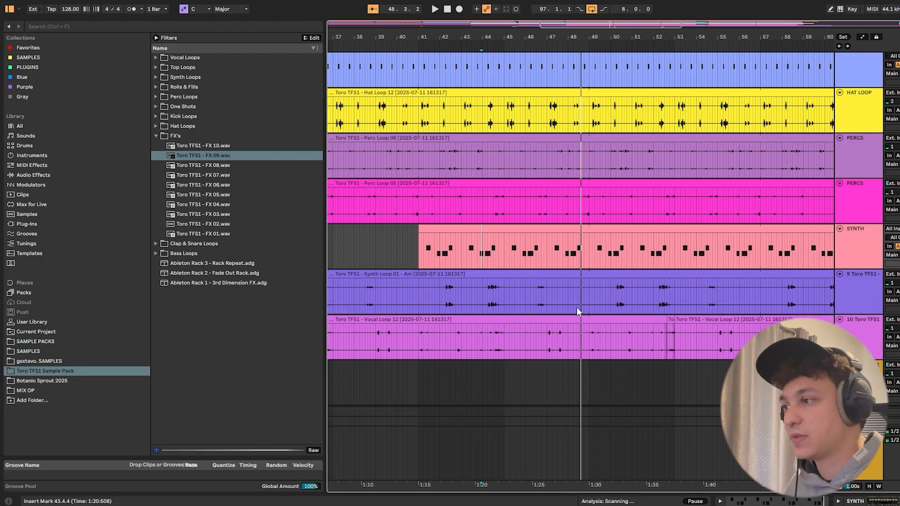
- Add a breakpoint near bar 45 to the SYNTH track's Auto Filter Frequency automation while playing from just before bar 44
{"action": "key", "text": "a"}
{"action": "left_click", "coordinate": [475, 269]}
{"action": "key", "text": "space"}
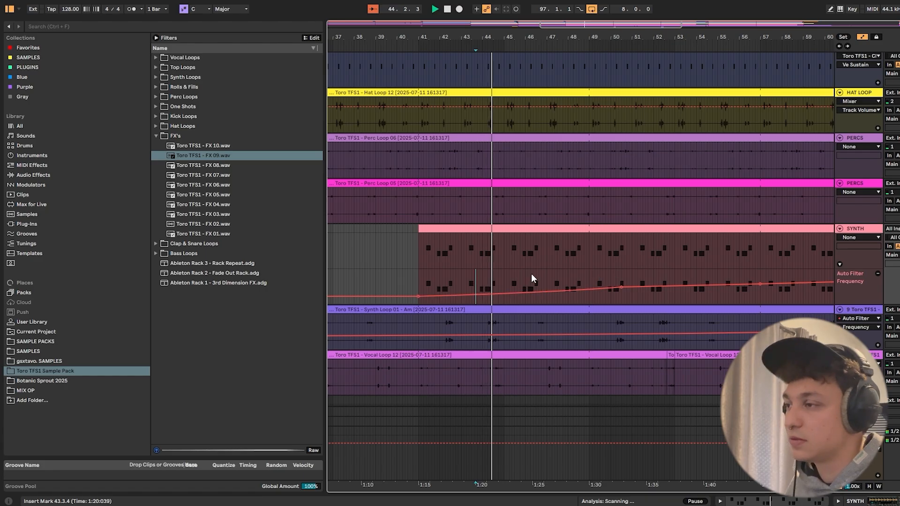
{"action": "left_click", "coordinate": [505, 294]}
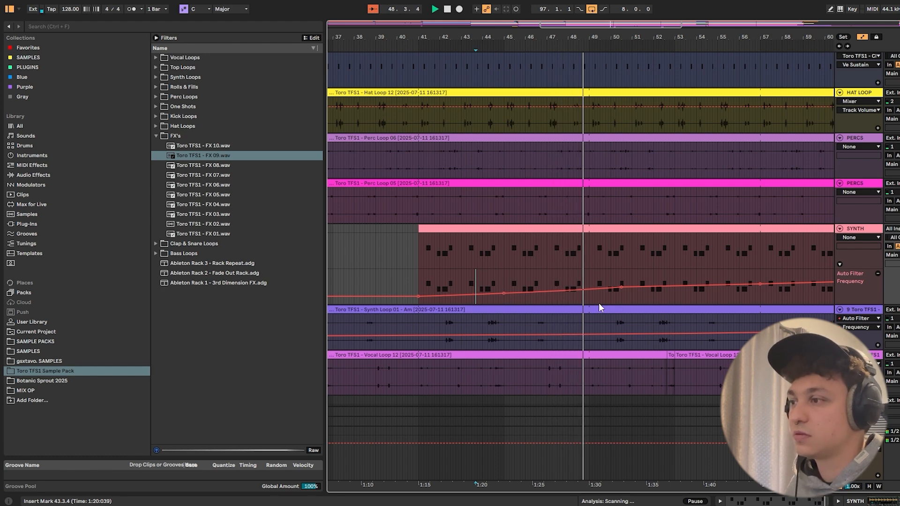
{"action": "key", "text": "a"}
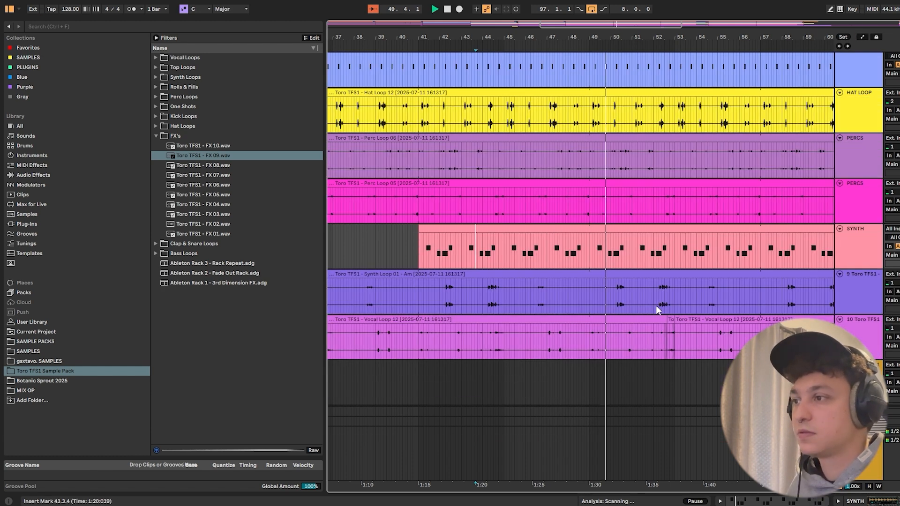
- Hide the browser and look over all tracks of the arrangement up to their ends past bar 81 during playback
{"action": "left_click_drag", "start_coordinate": [662, 37], "coordinate": [545, 17]}
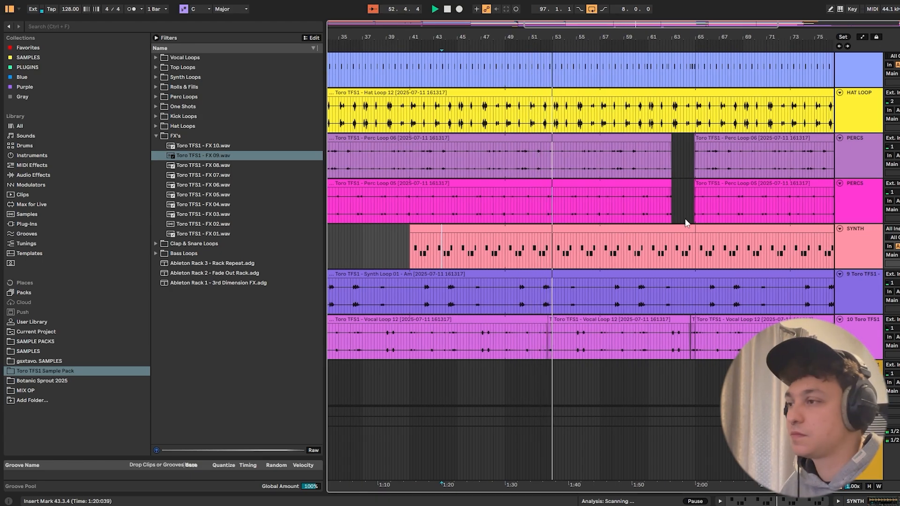
{"action": "scroll", "coordinate": [796, 242], "scroll_direction": "up", "scroll_amount": 2}
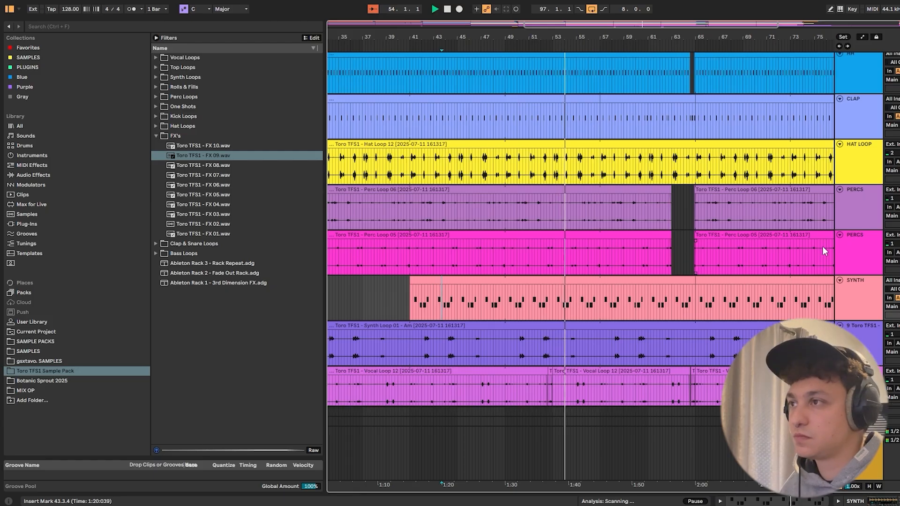
{"action": "scroll", "coordinate": [823, 246], "scroll_direction": "up", "scroll_amount": 1}
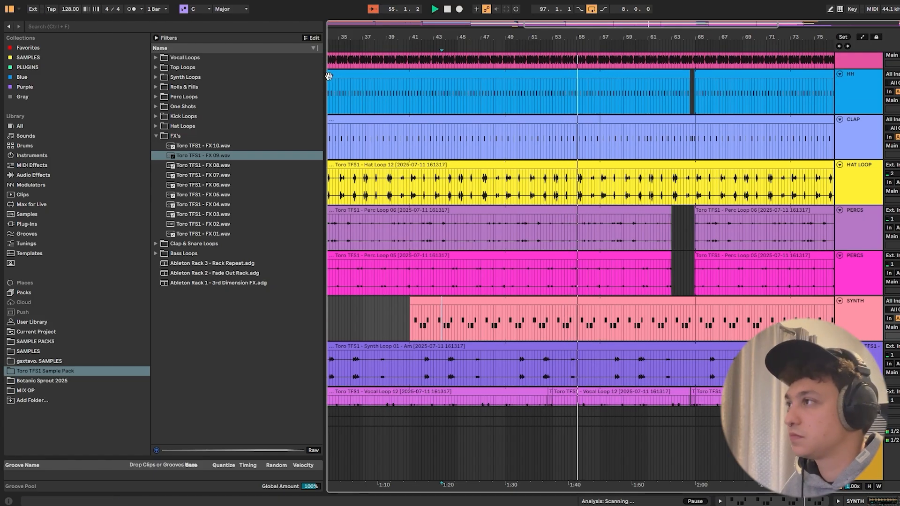
{"action": "key", "text": "ctrl+alt+b"}
{"action": "left_click_drag", "start_coordinate": [269, 38], "coordinate": [392, 39]}
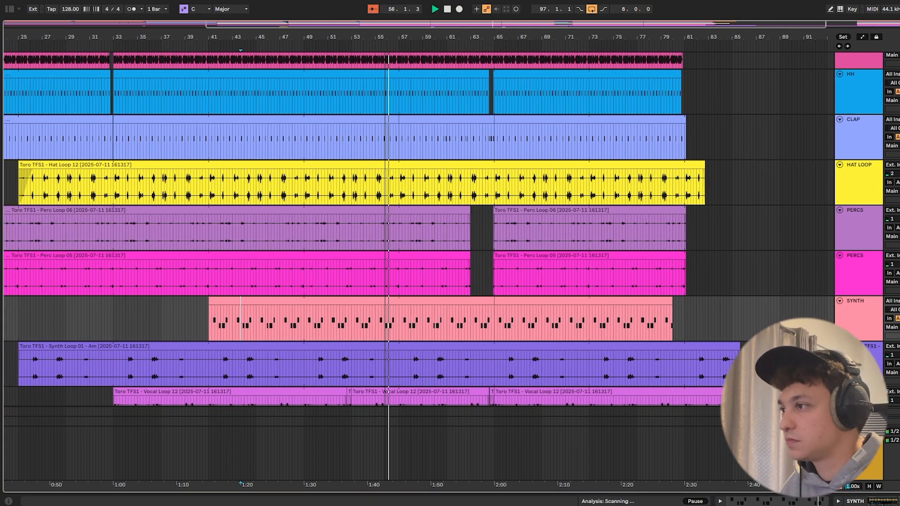
{"action": "scroll", "coordinate": [474, 54], "scroll_direction": "left", "scroll_amount": 3}
{"action": "scroll", "coordinate": [590, 210], "scroll_direction": "up", "scroll_amount": 3}
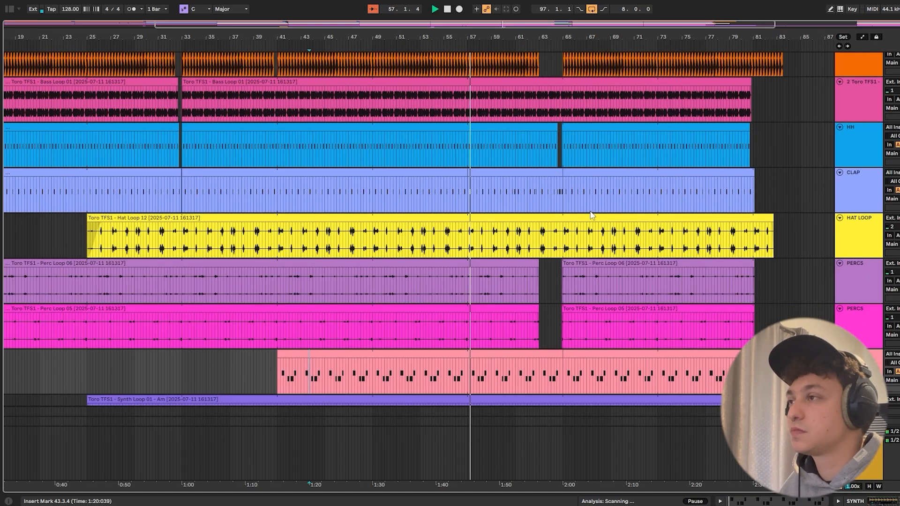
{"action": "scroll", "coordinate": [591, 214], "scroll_direction": "down", "scroll_amount": 5}
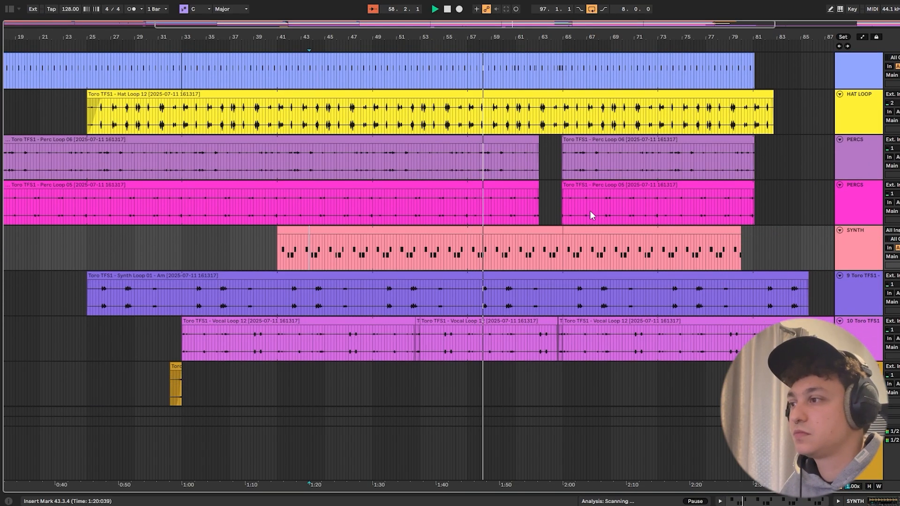
- Examine the tracks from the short effect clips up to KICK while playback runs from bar 58 into the drum gap at bar 63
{"action": "scroll", "coordinate": [590, 213], "scroll_direction": "down", "scroll_amount": 2}
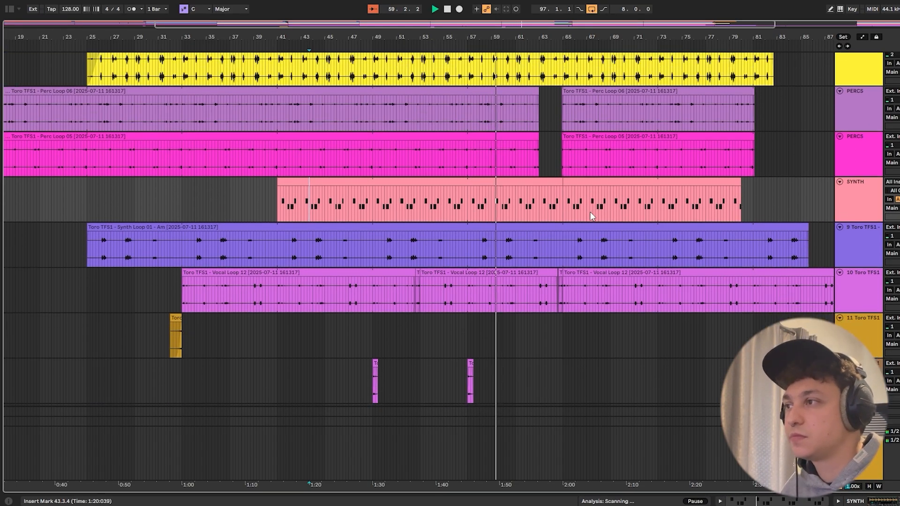
{"action": "scroll", "coordinate": [590, 213], "scroll_direction": "down", "scroll_amount": 1}
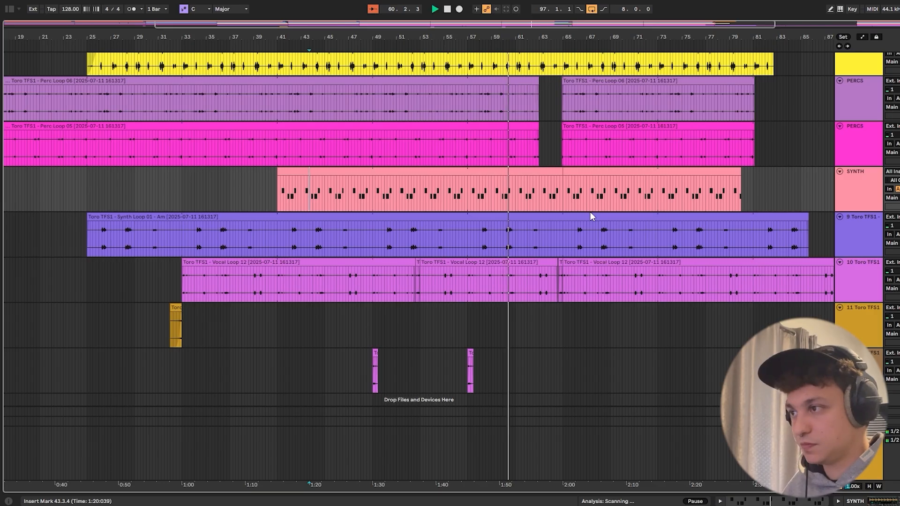
{"action": "scroll", "coordinate": [591, 216], "scroll_direction": "up", "scroll_amount": 4}
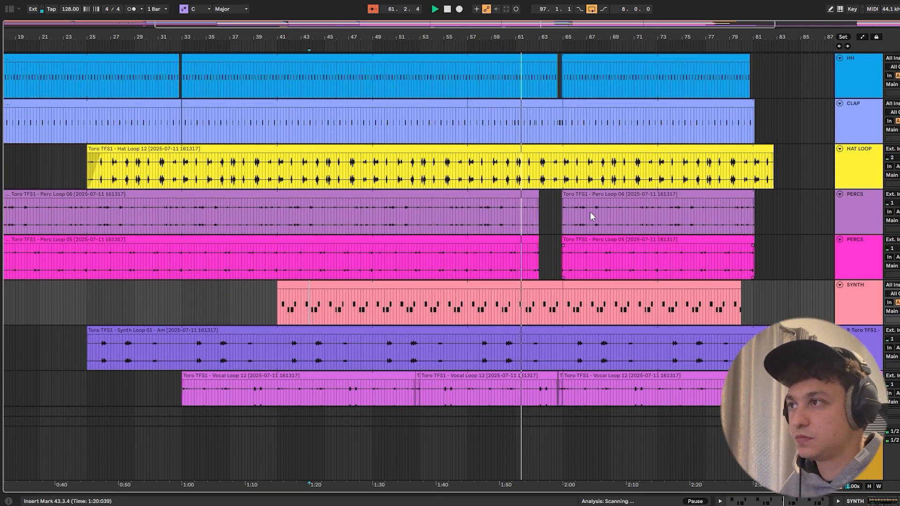
{"action": "scroll", "coordinate": [589, 212], "scroll_direction": "up", "scroll_amount": 3}
{"action": "scroll", "coordinate": [591, 215], "scroll_direction": "up", "scroll_amount": 1}
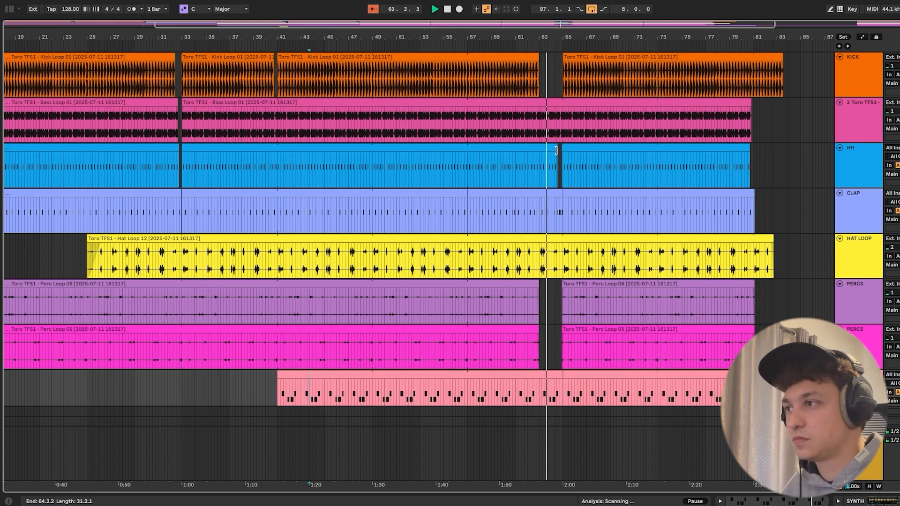
- Follow playback through the drums' re-entry at bar 65, examining the percussion, synth, vocal and kick tracks, and stop it at bar 73
{"action": "scroll", "coordinate": [586, 169], "scroll_direction": "down", "scroll_amount": 1}
{"action": "scroll", "coordinate": [586, 171], "scroll_direction": "down", "scroll_amount": 1}
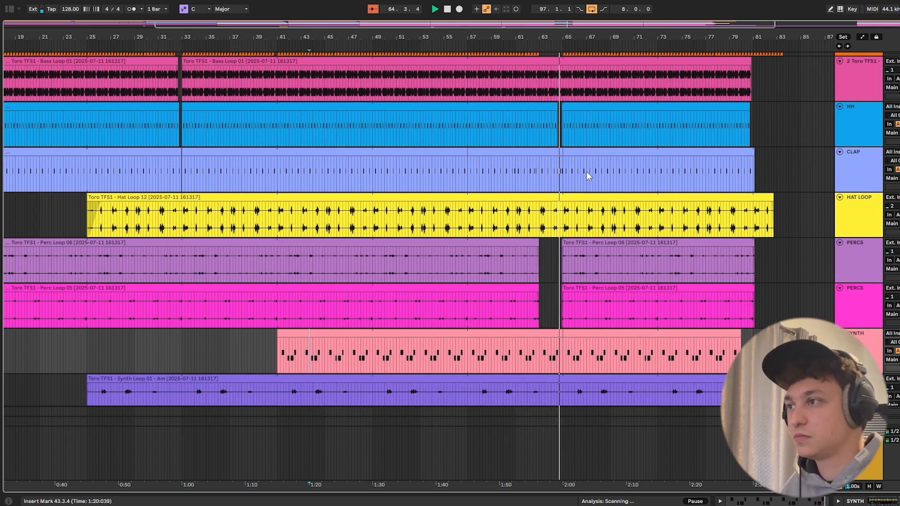
{"action": "scroll", "coordinate": [585, 174], "scroll_direction": "down", "scroll_amount": 1}
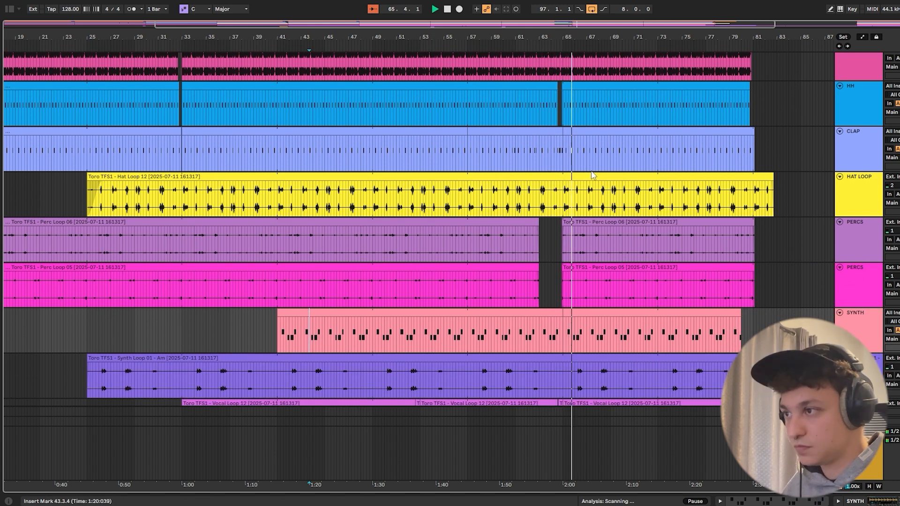
{"action": "scroll", "coordinate": [595, 180], "scroll_direction": "down", "scroll_amount": 1}
{"action": "scroll", "coordinate": [605, 197], "scroll_direction": "down", "scroll_amount": 5}
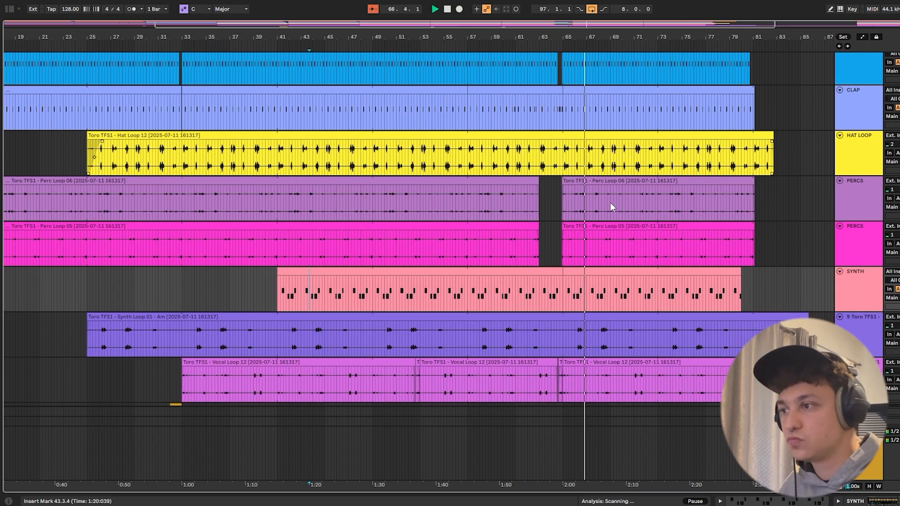
{"action": "left_click", "coordinate": [611, 212]}
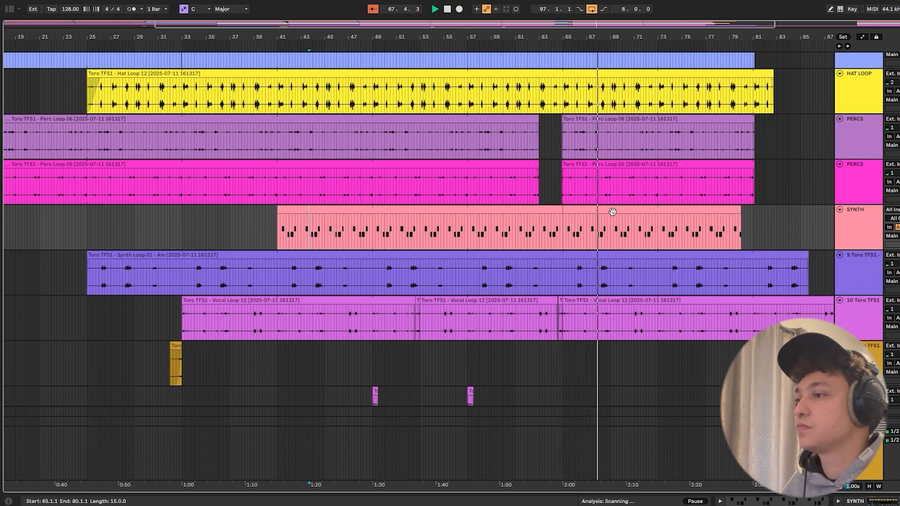
{"action": "scroll", "coordinate": [612, 212], "scroll_direction": "up", "scroll_amount": 4}
{"action": "scroll", "coordinate": [656, 310], "scroll_direction": "up", "scroll_amount": 4}
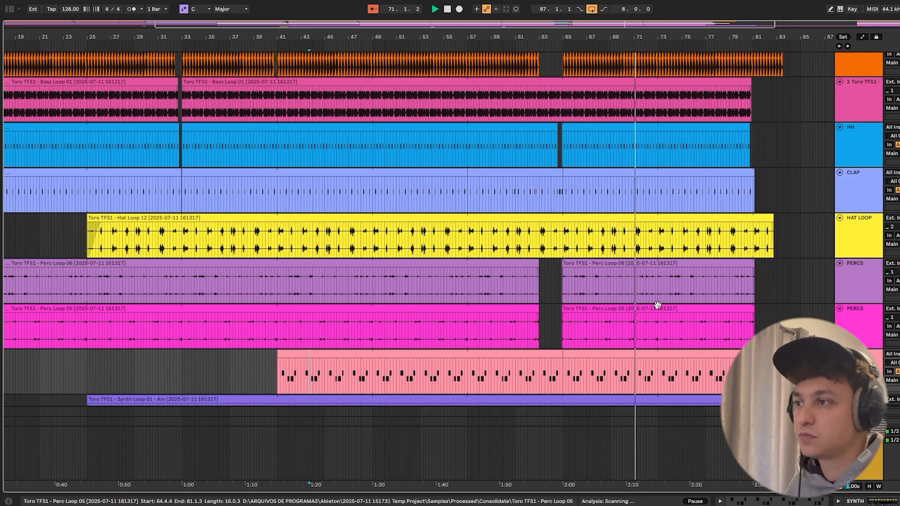
{"action": "scroll", "coordinate": [659, 296], "scroll_direction": "up", "scroll_amount": 1}
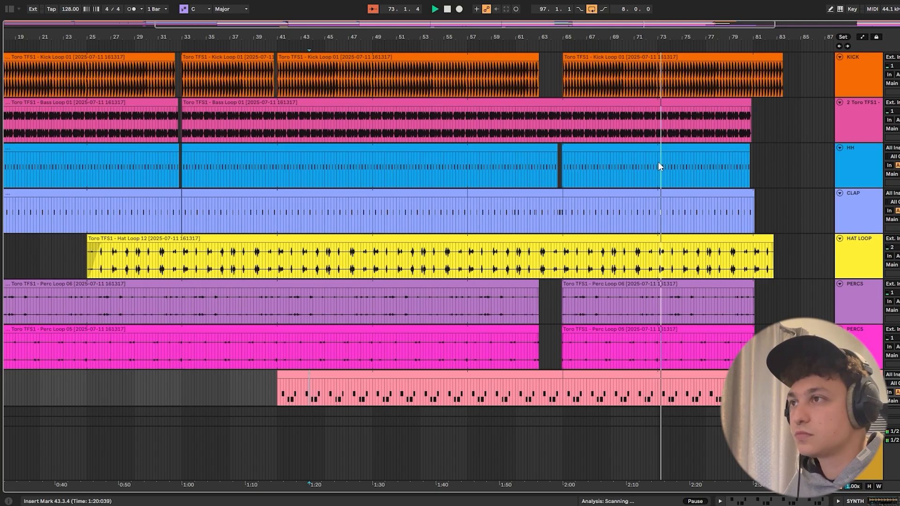
{"action": "key", "text": "space"}
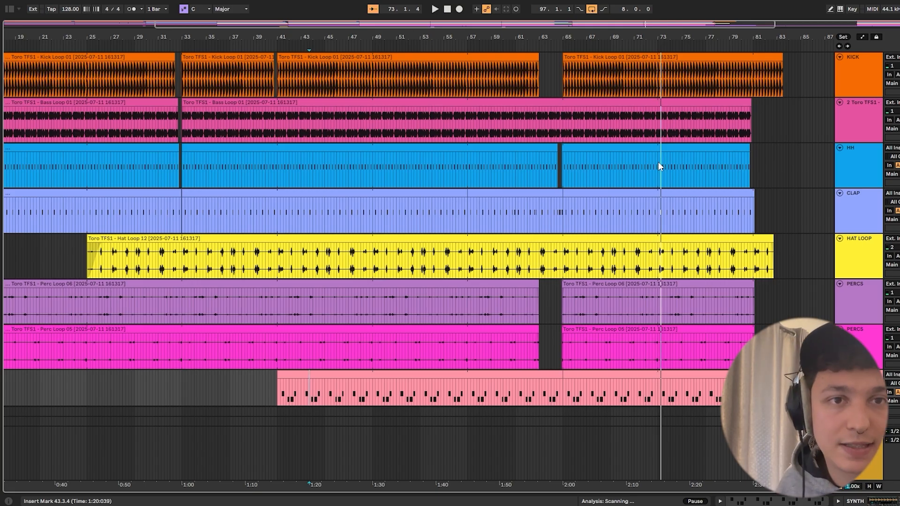